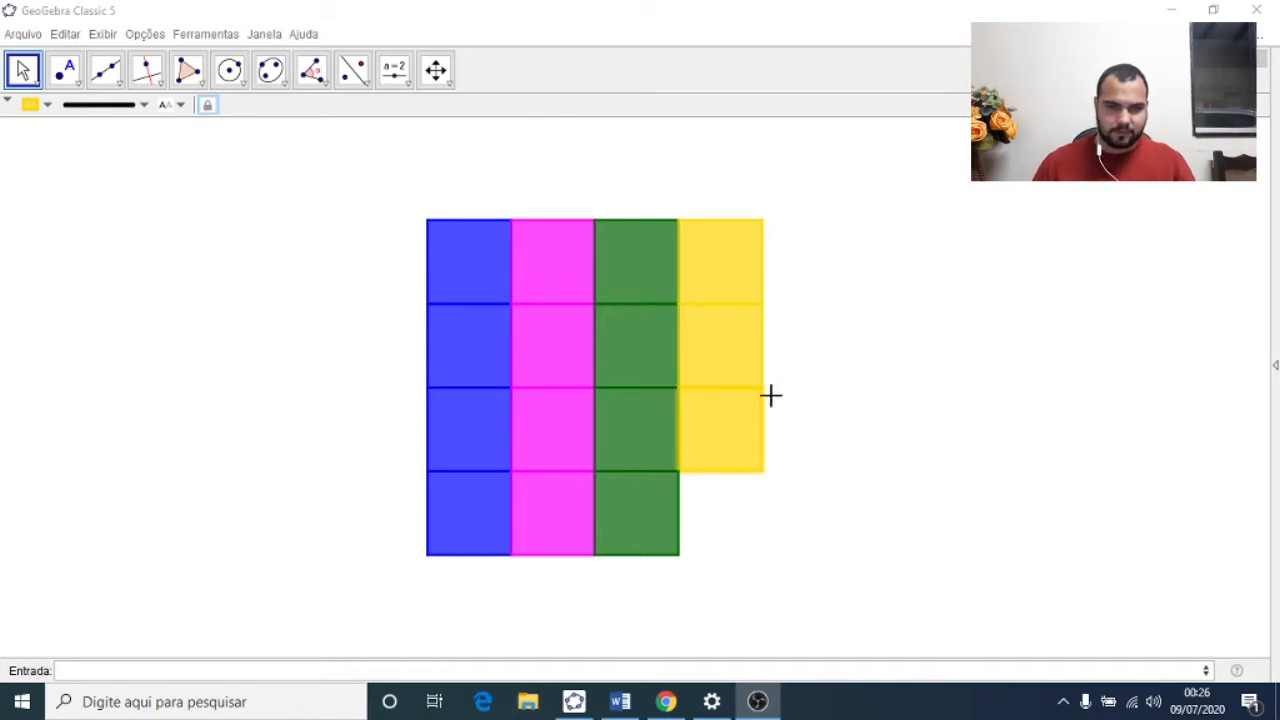
Step: Scramble row 3 of the tile puzzle by sliding its yellow tile down and its green and magenta tiles one cell right
left_click(729, 427)
left_click_drag(729, 427, 729, 512)
left_click_drag(651, 426, 735, 426)
left_click_drag(549, 417, 633, 417)
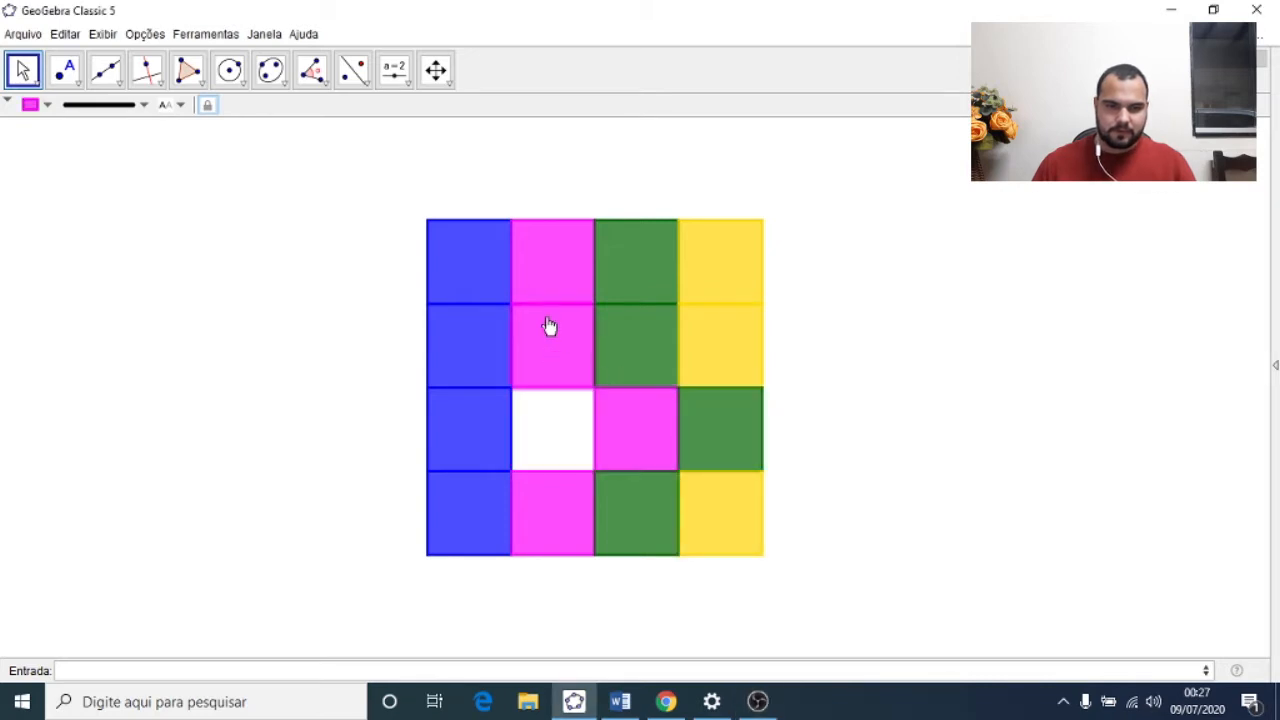
Step: Slide tiles so row 1 reads magenta, green, empty, yellow and row 2 reads blue, blue, green, yellow
left_click_drag(549, 326, 549, 411)
left_click(462, 347)
left_click_drag(462, 347, 546, 347)
left_click_drag(483, 274, 483, 358)
left_click_drag(546, 260, 462, 260)
left_click_drag(636, 260, 552, 260)
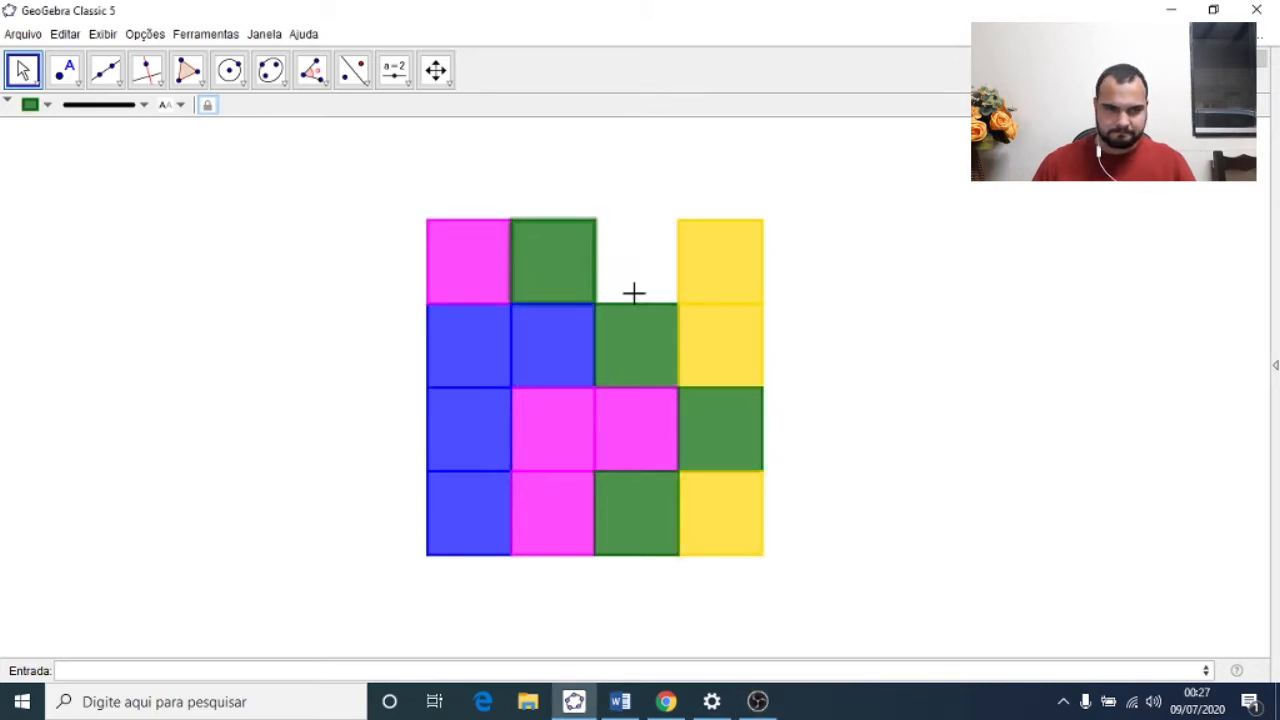
Step: Slide tiles so row 1 reads magenta, green, green, yellow and row 2 reads empty, magenta, blue, yellow
left_click(645, 335)
left_click(568, 362)
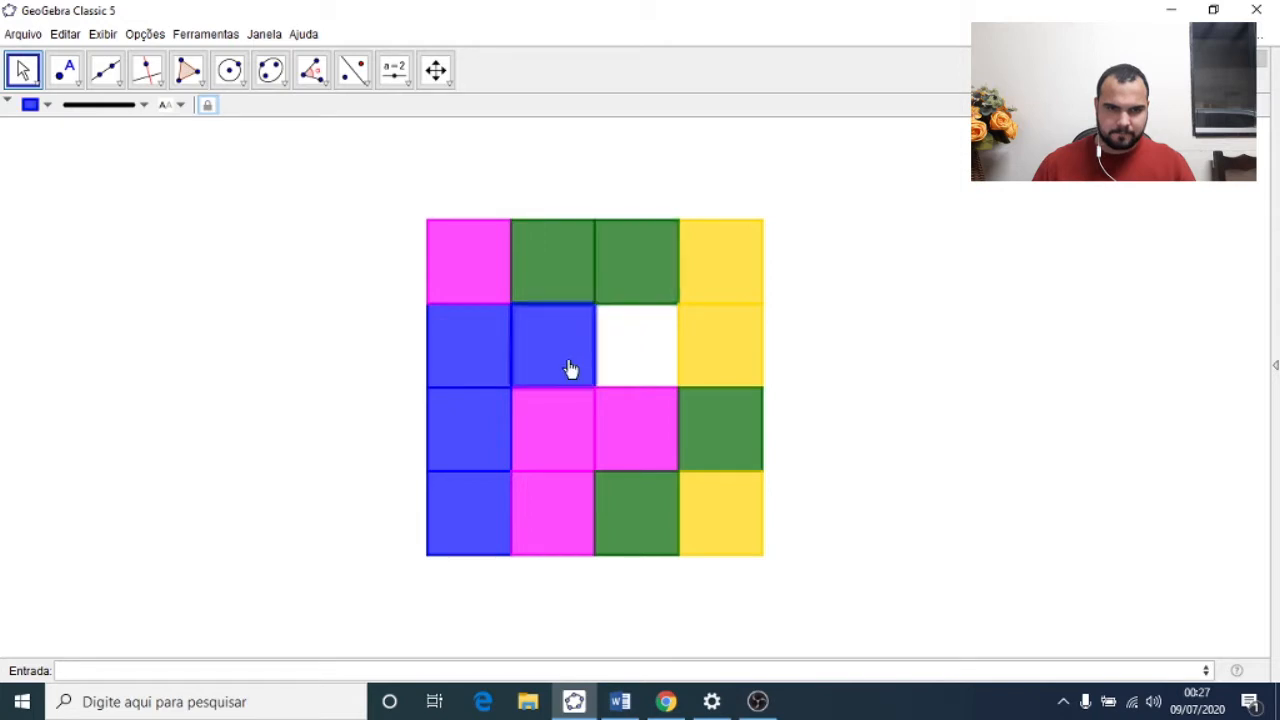
left_click(560, 443)
left_click(455, 452)
left_click(466, 352)
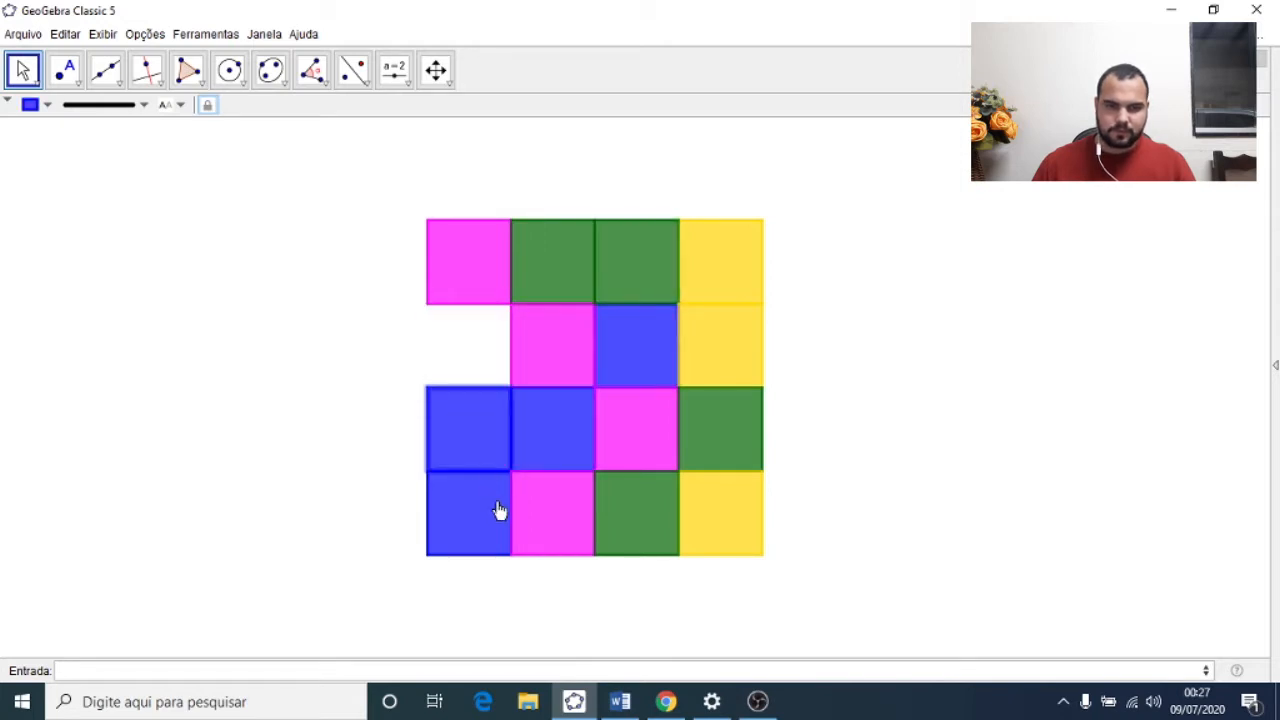
left_click(641, 368)
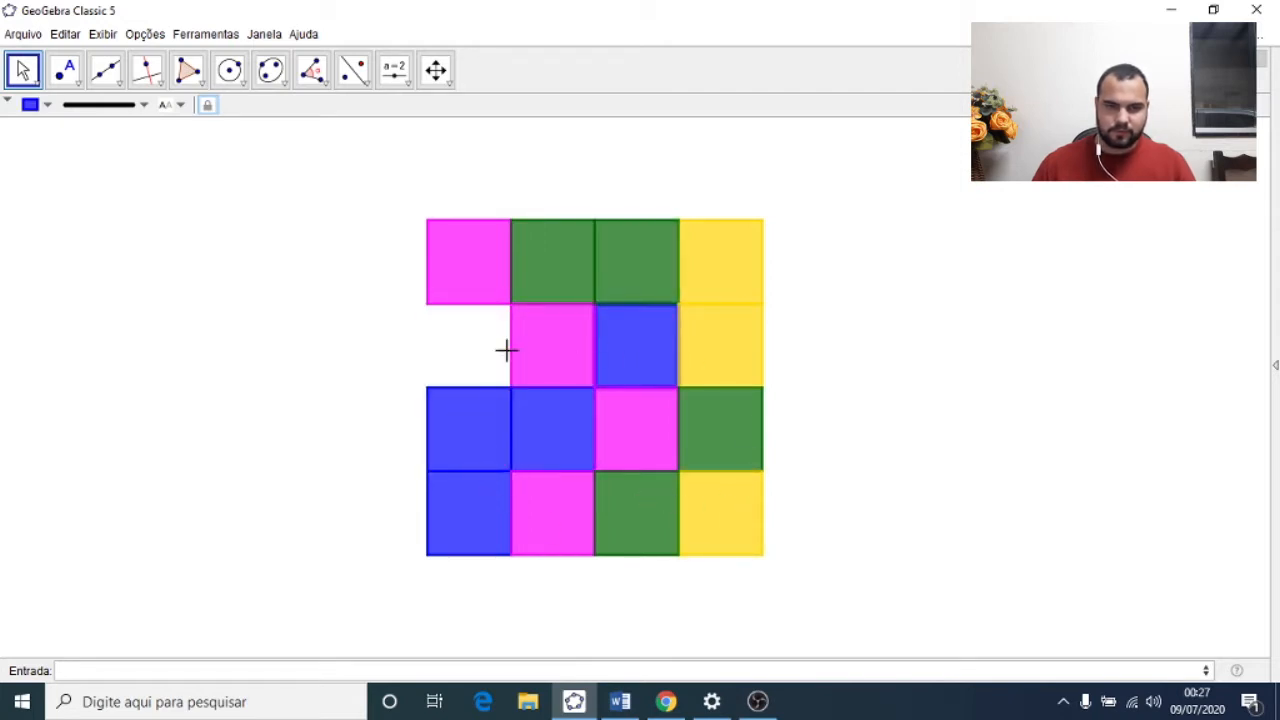
Step: Rearrange row 1 to magenta, green, yellow, green and row 2 to magenta, empty, blue, yellow
left_click(566, 357)
left_click(623, 352)
left_click(743, 346)
left_click(712, 296)
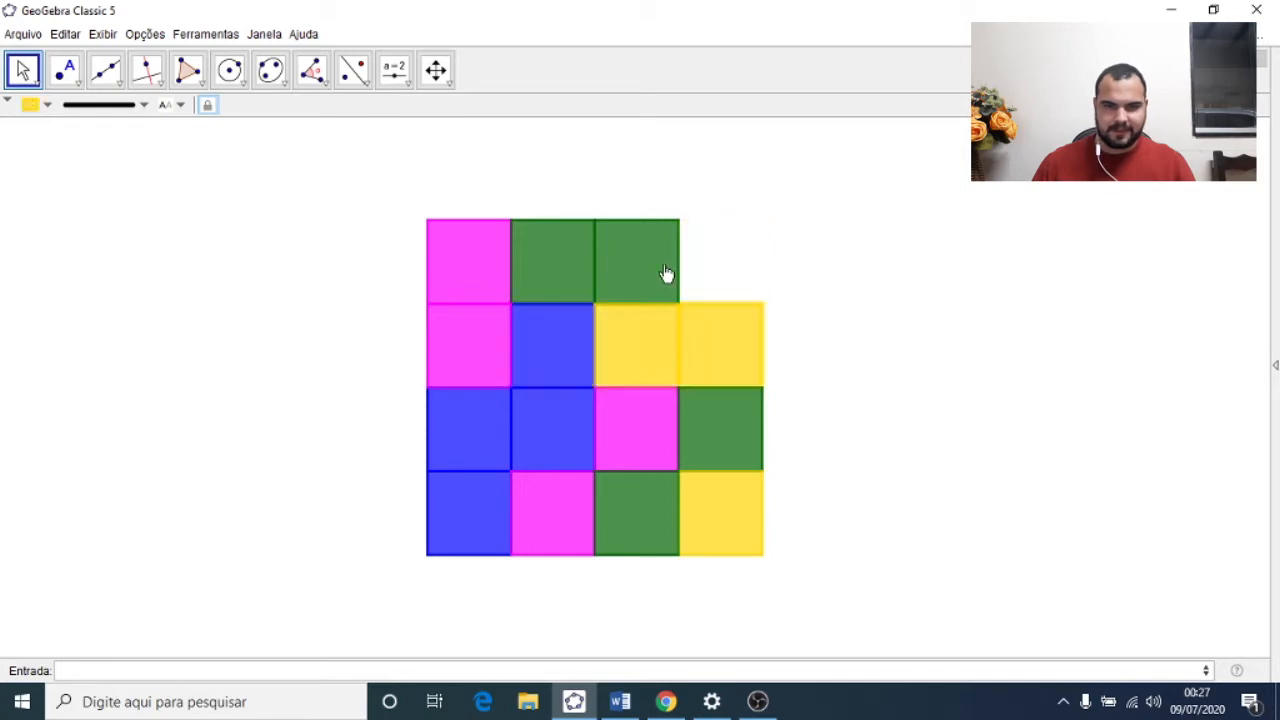
left_click(666, 277)
left_click(650, 328)
left_click(576, 345)
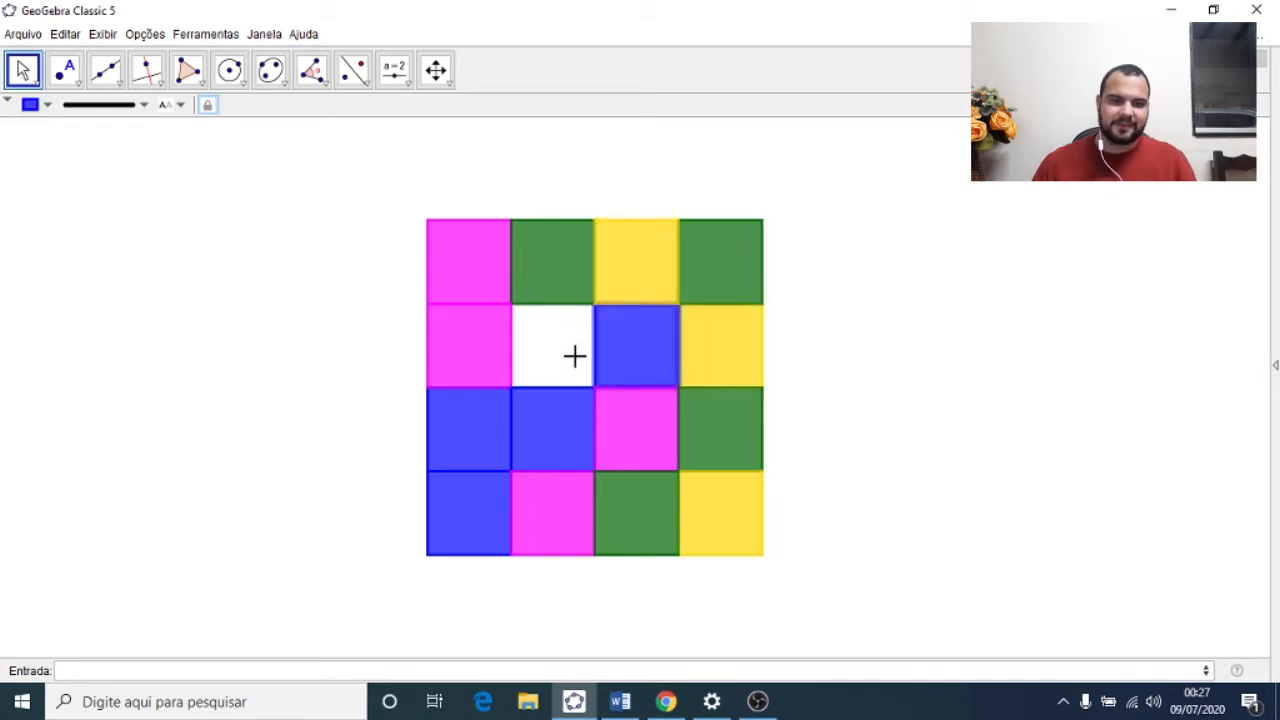
Step: Line up three blue tiles side by side in row 2, lowering the magenta tile of column 1 to row 3
left_click(558, 418)
left_click(505, 455)
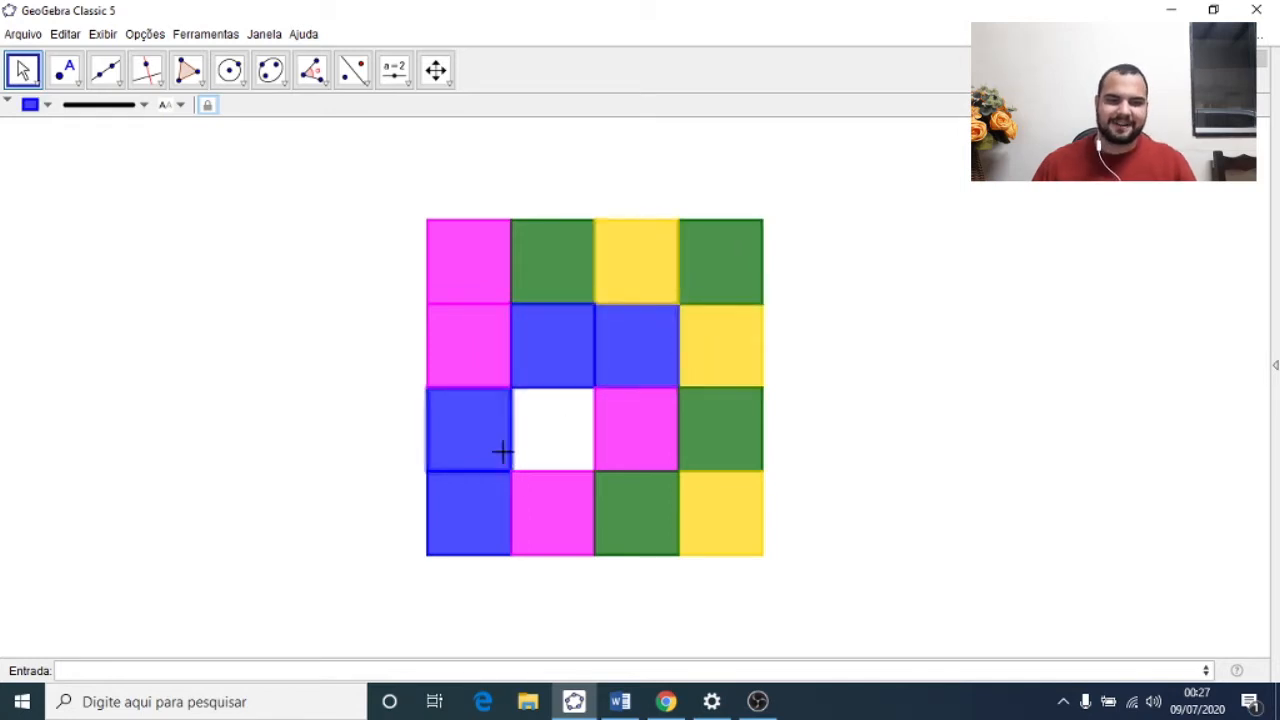
left_click(494, 382)
left_click(543, 350)
left_click(557, 438)
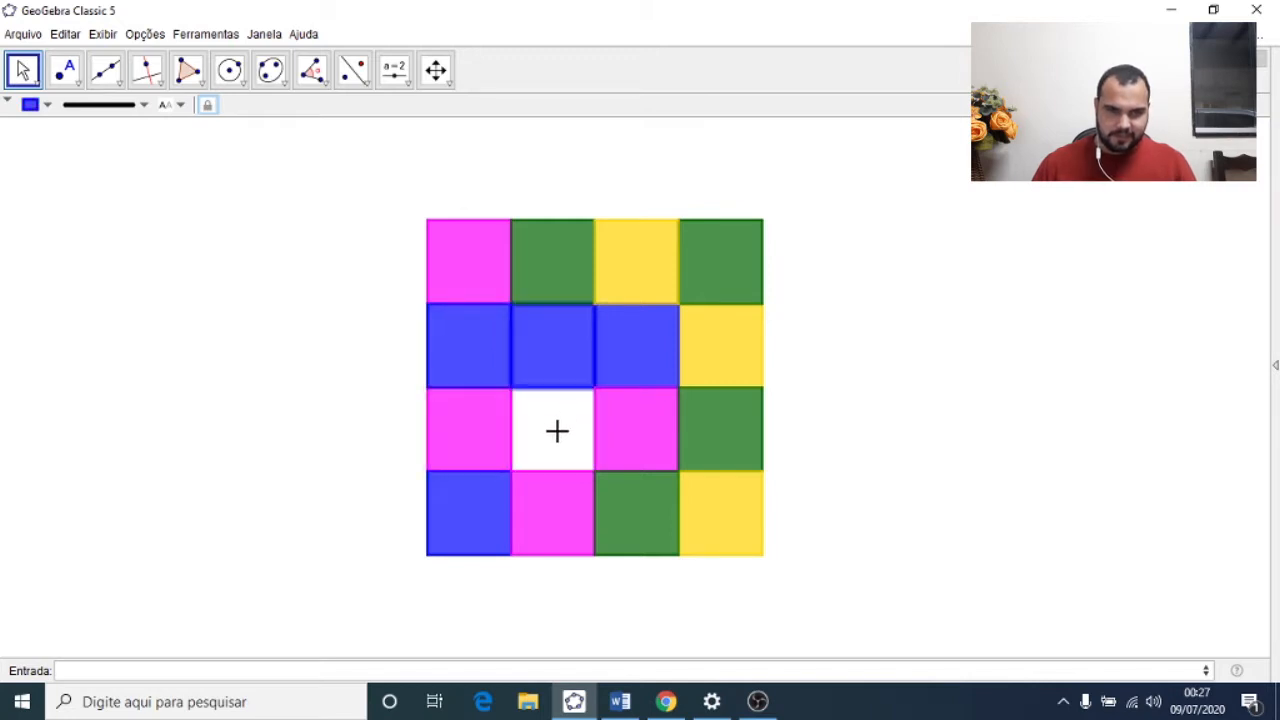
Step: Place two magenta tiles side by side in row 4, columns 1 and 2, with a blue tile above in column 1
left_click(505, 451)
left_click(480, 511)
left_click(534, 517)
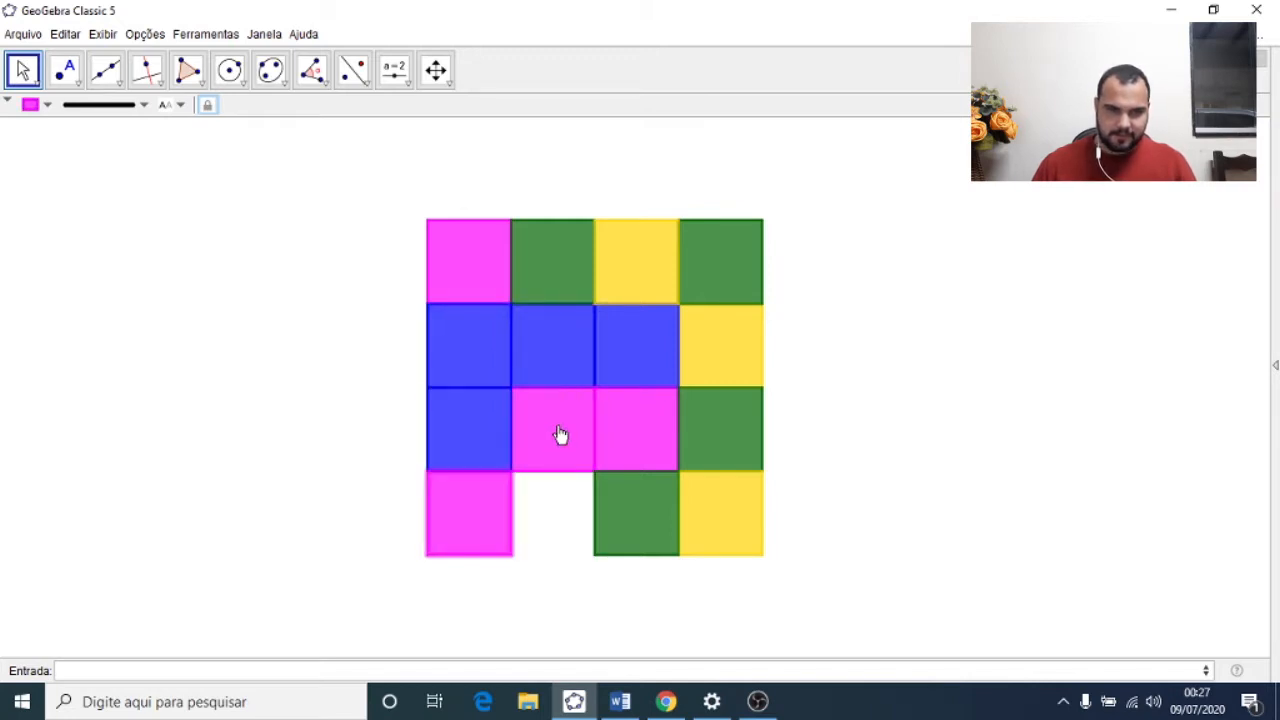
left_click(558, 430)
Step: Cycle the blue tiles through rows 2 and 3 of columns 1 and 2, and lower the green tile of column 2 to row 2
left_click(554, 380)
left_click(502, 360)
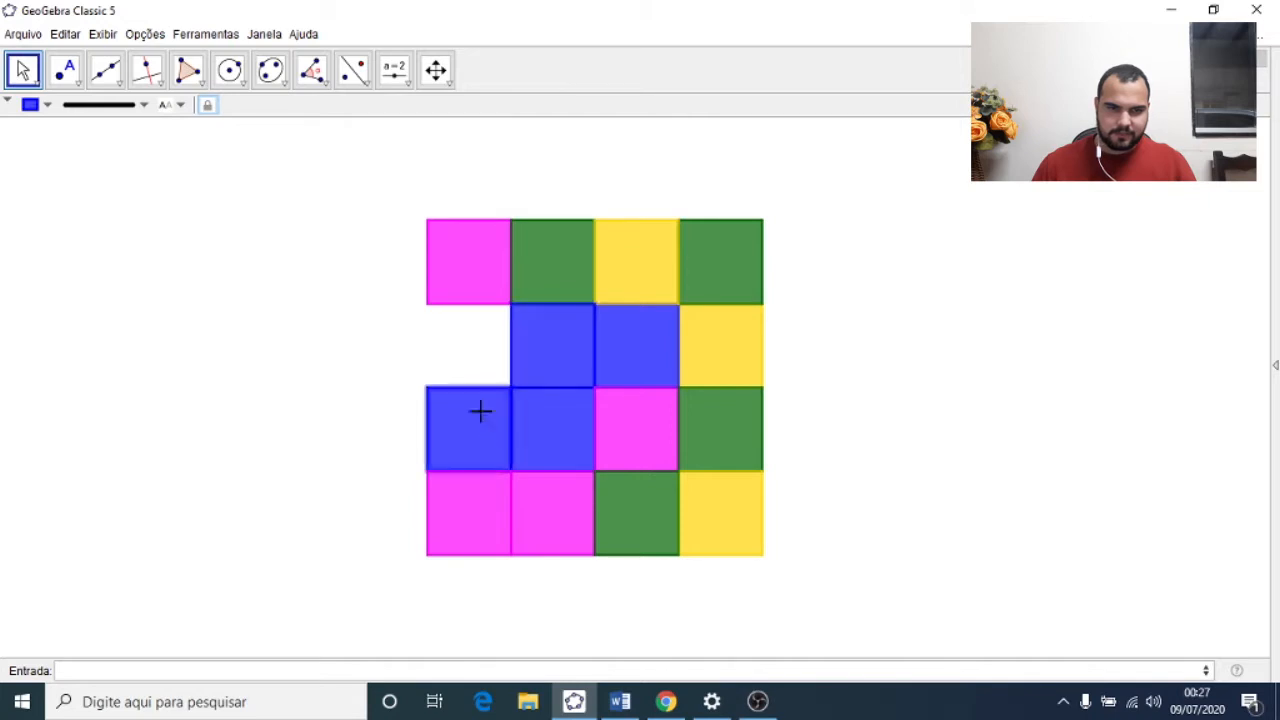
left_click(480, 413)
left_click(559, 428)
left_click(551, 346)
left_click(546, 285)
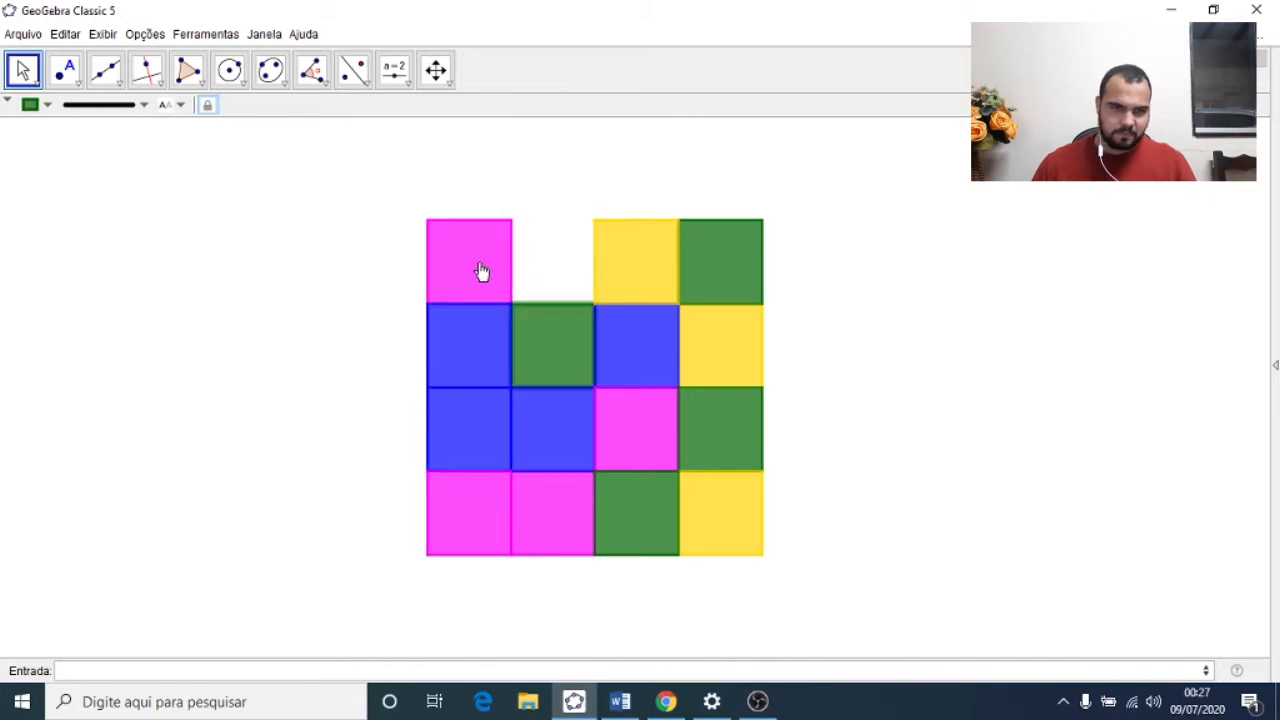
Step: Shift the magenta corner tile of row 1 right and stack three blue tiles in rows 1 to 3 of column 1
left_click(483, 271)
left_click(487, 362)
left_click(487, 443)
left_click(534, 434)
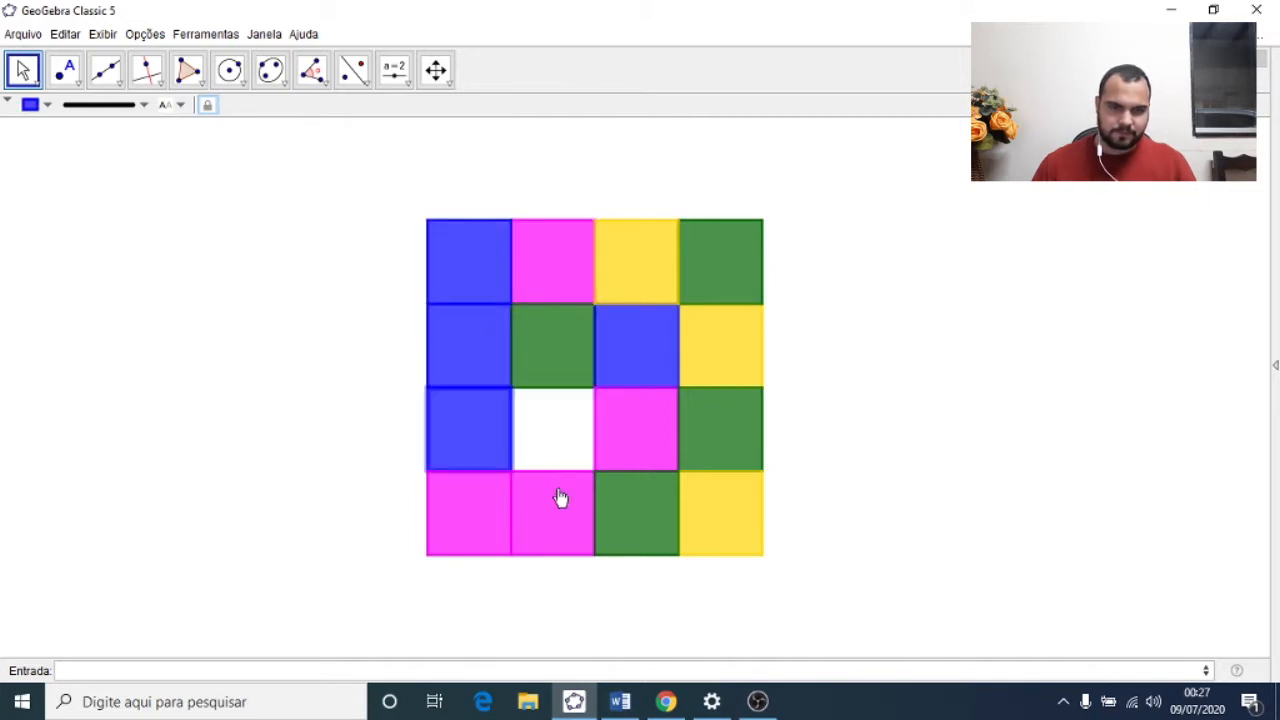
left_click(560, 497)
left_click(494, 529)
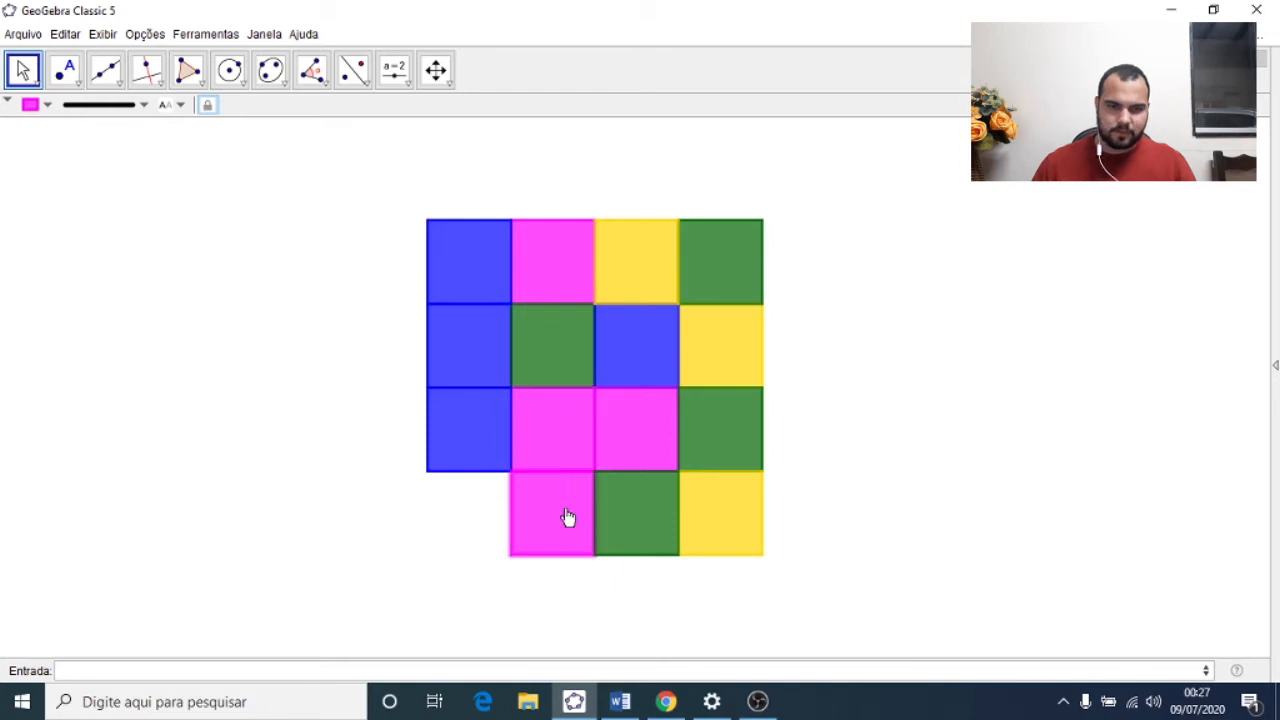
left_click(578, 522)
left_click(555, 458)
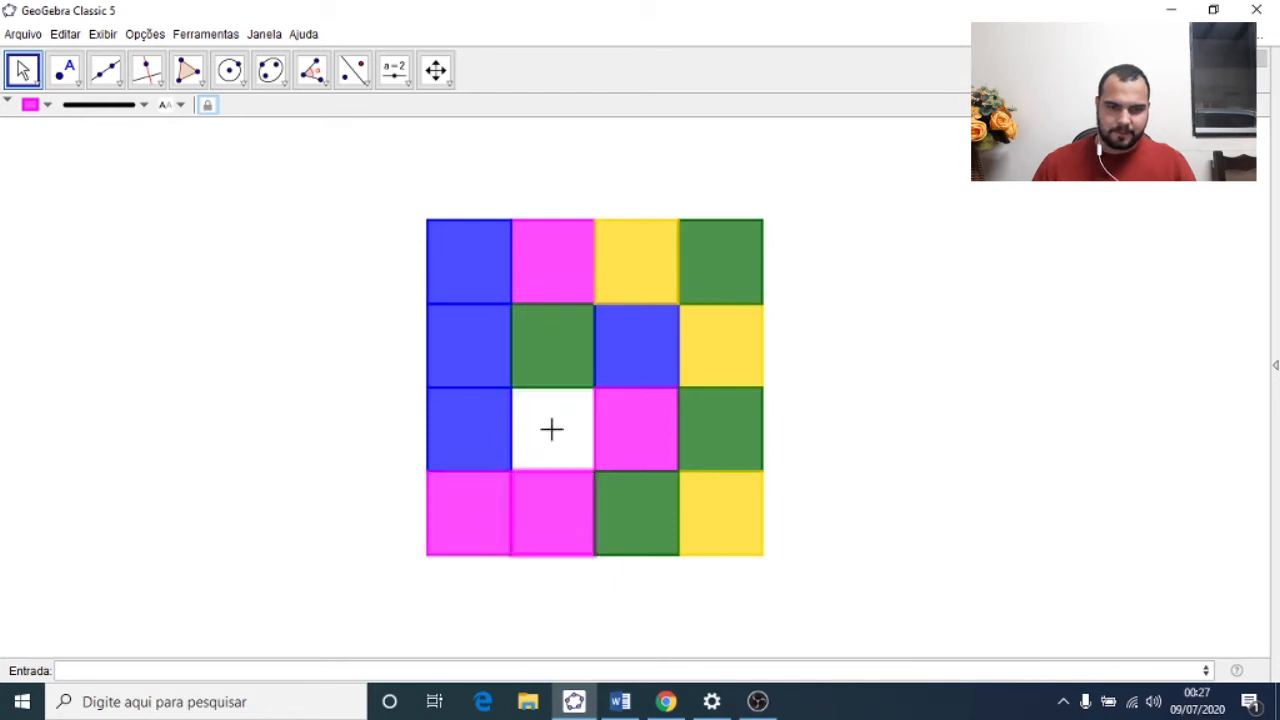
Step: Bring the remaining blue tile in from column 3 to form a 2×2 blue block in rows 1 and 2 of columns 1 and 2
left_click(553, 372)
left_click(609, 366)
left_click(620, 295)
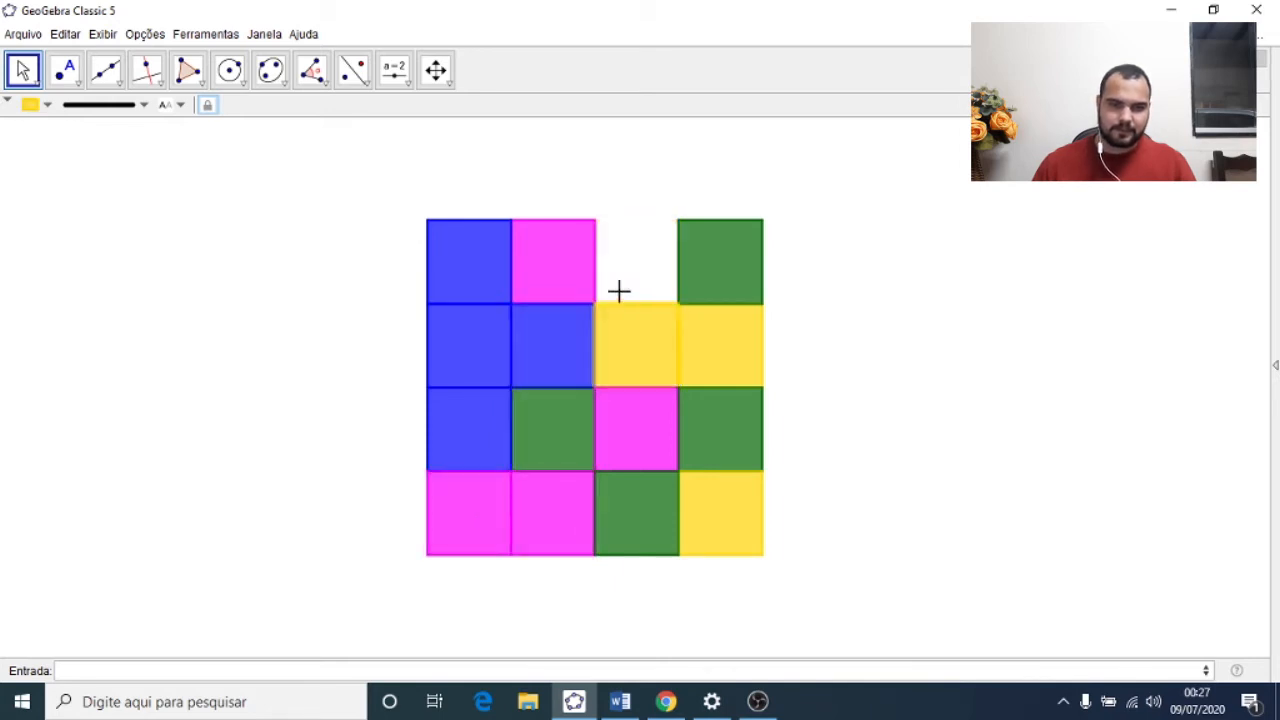
left_click(545, 275)
left_click(569, 326)
left_click(486, 371)
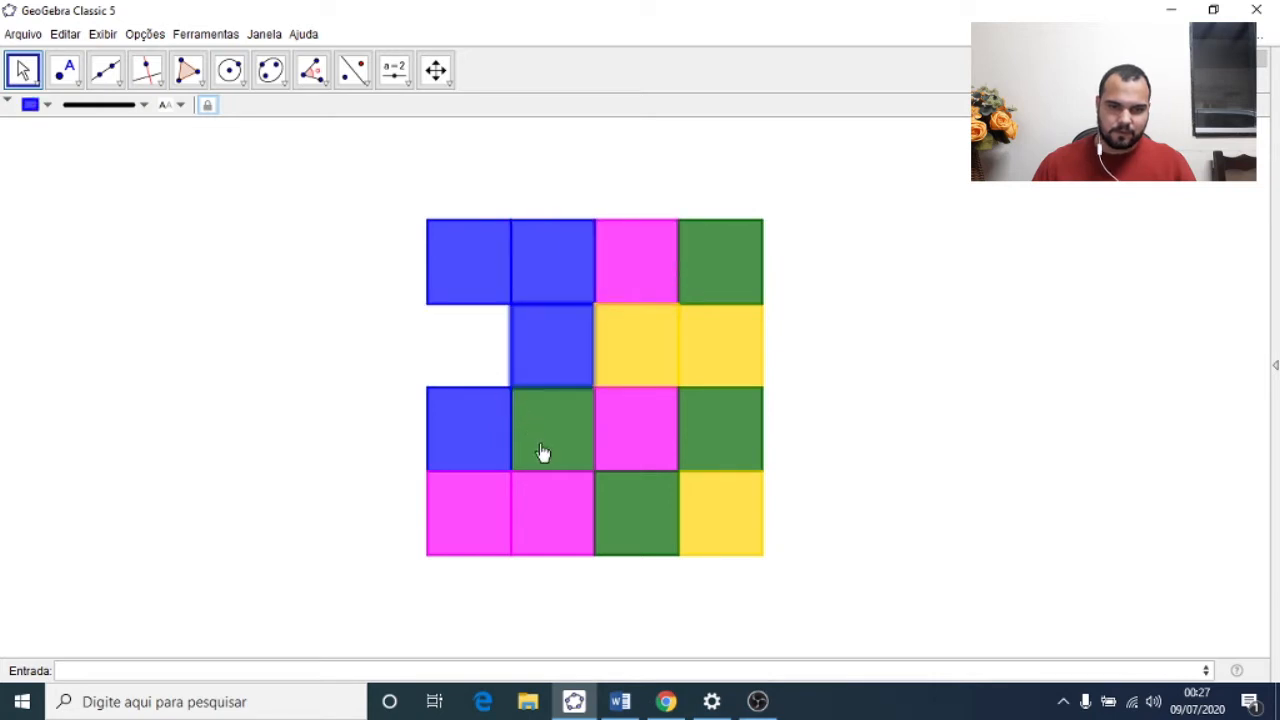
left_click(497, 405)
left_click(502, 430)
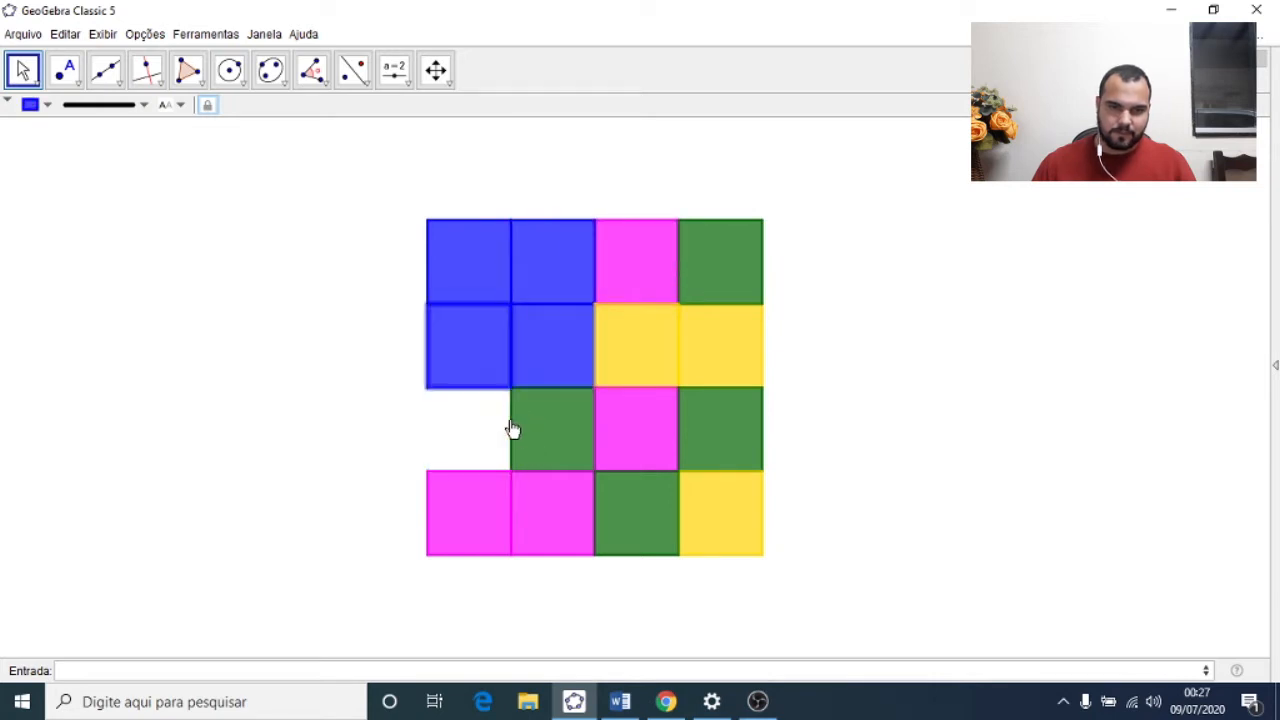
Step: Lower the green tile of column 2 to row 4 and place a magenta tile in row 3, column 2
left_click(494, 506)
left_click(528, 520)
left_click(569, 440)
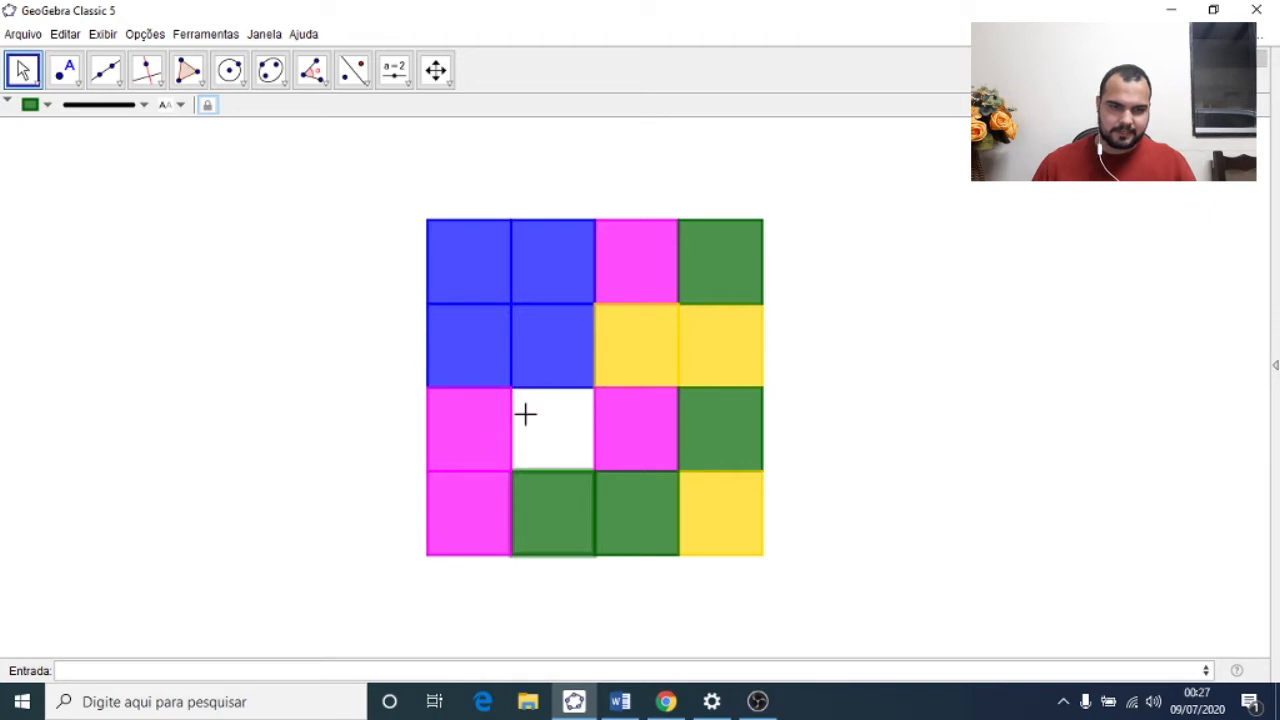
left_click(460, 435)
Step: Rotate the blue tiles into rows 1 to 3 of column 1 and row 1 of column 2, raising column 2's magenta and green tiles
left_click(457, 357)
left_click(466, 281)
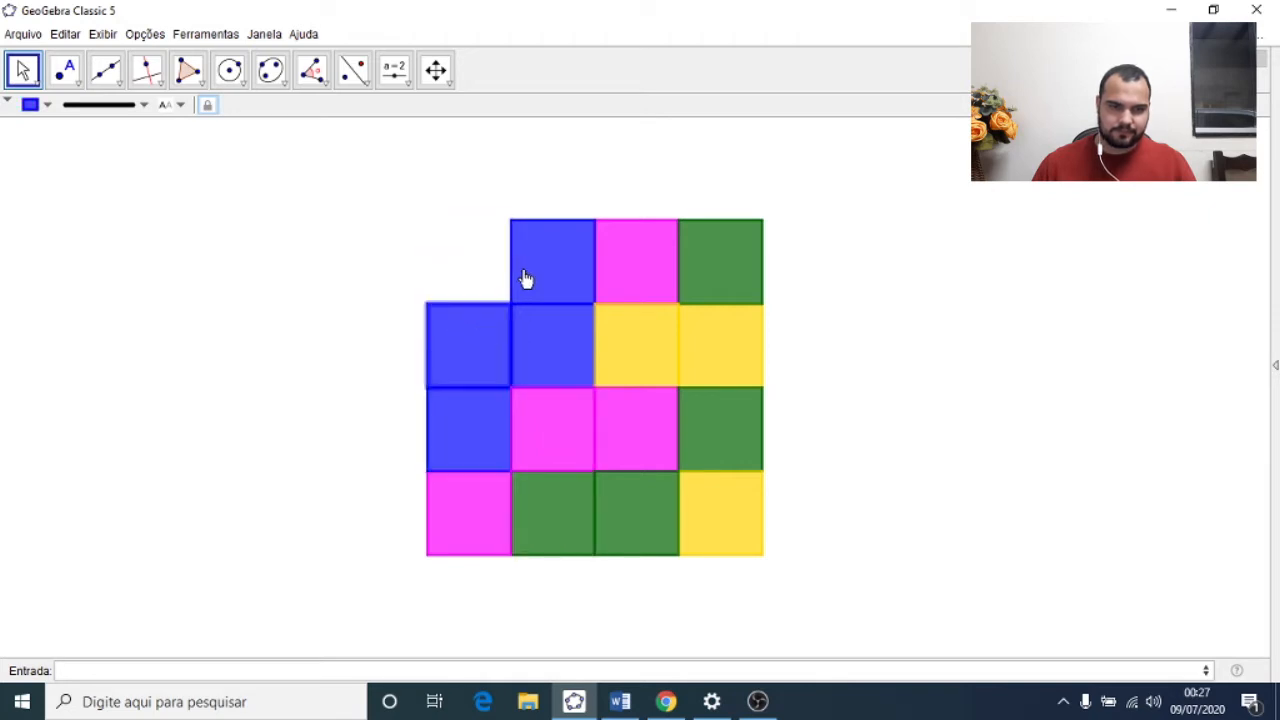
left_click(523, 278)
left_click(560, 334)
left_click(522, 438)
left_click(546, 520)
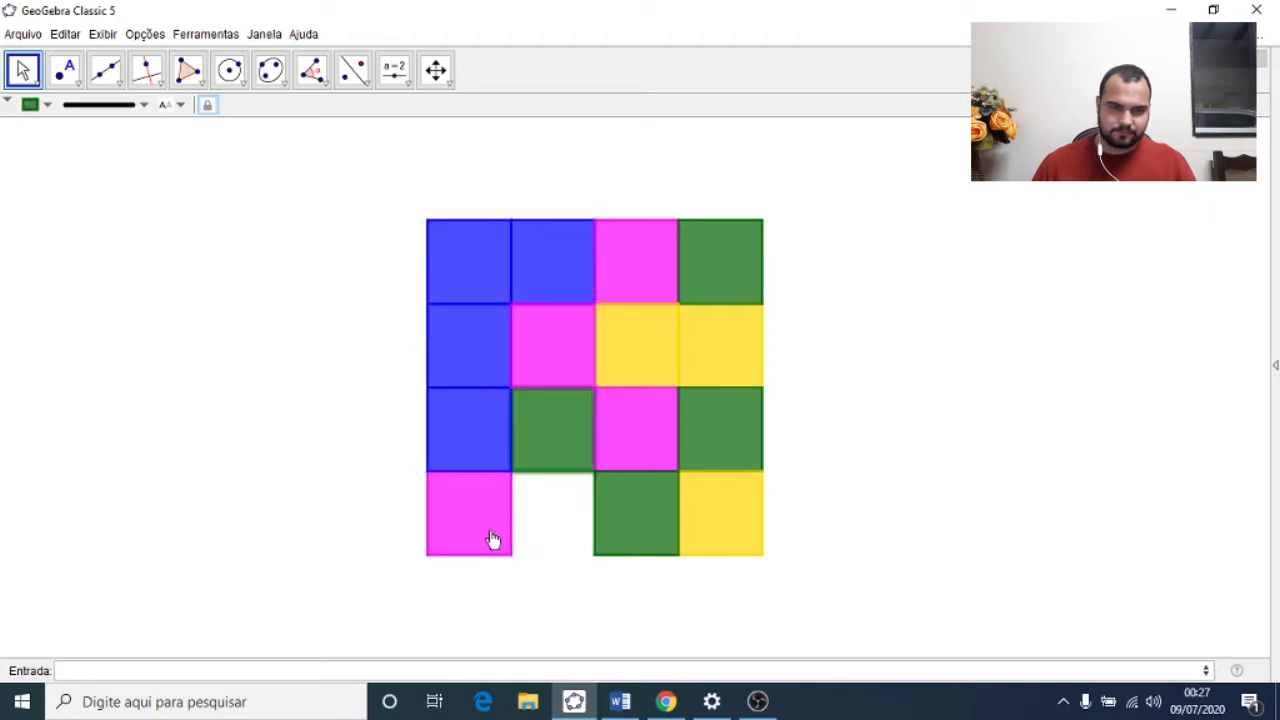
Step: Move the magenta corner tile of row 4 into column 2 and complete column 1 with the four blue tiles
left_click(491, 535)
left_click(472, 440)
left_click(475, 350)
left_click(470, 270)
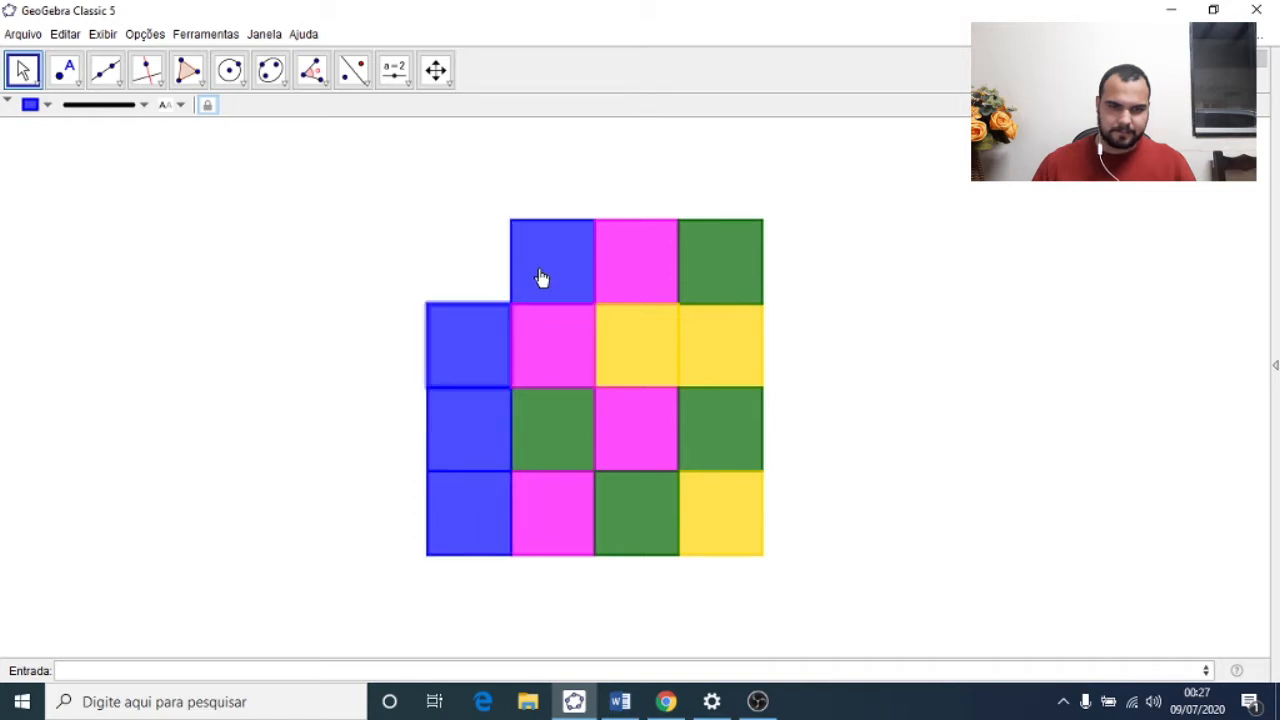
left_click(545, 275)
Step: Stack two magenta tiles in rows 1 and 2 of column 2 and place a green tile in row 2 of column 3
left_click(557, 345)
left_click(577, 451)
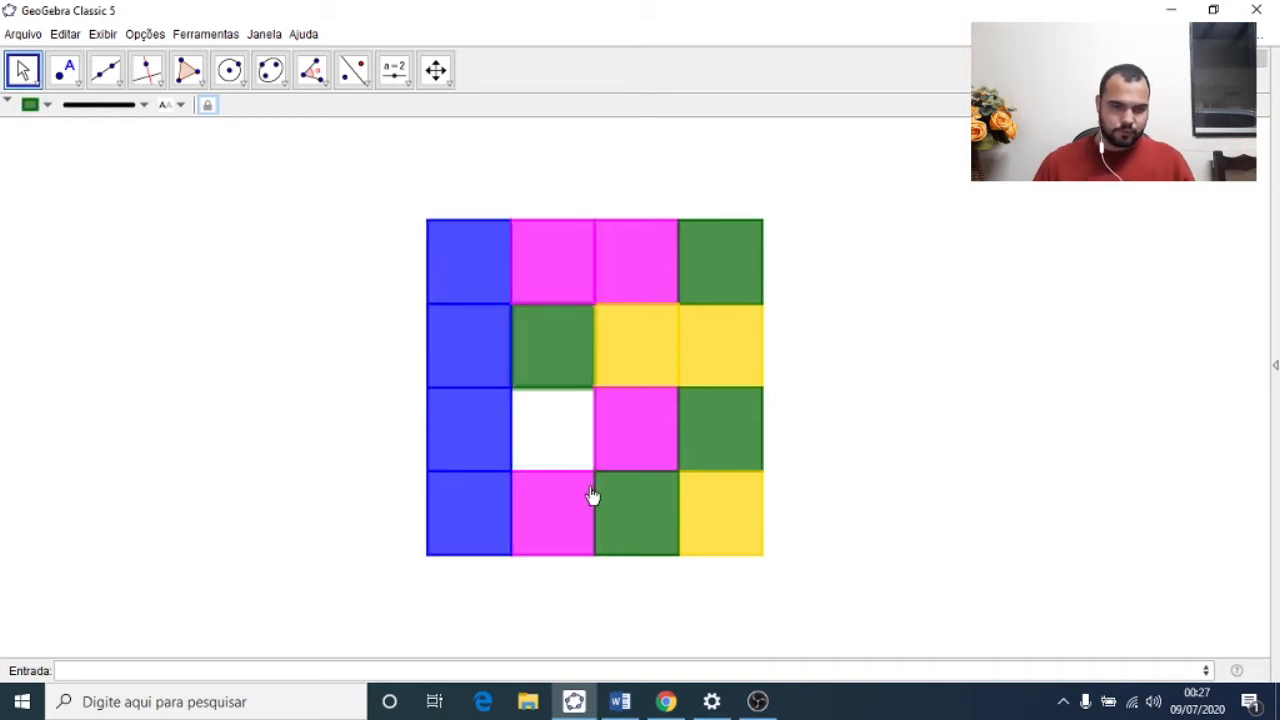
left_click(589, 500)
left_click(617, 512)
left_click(623, 458)
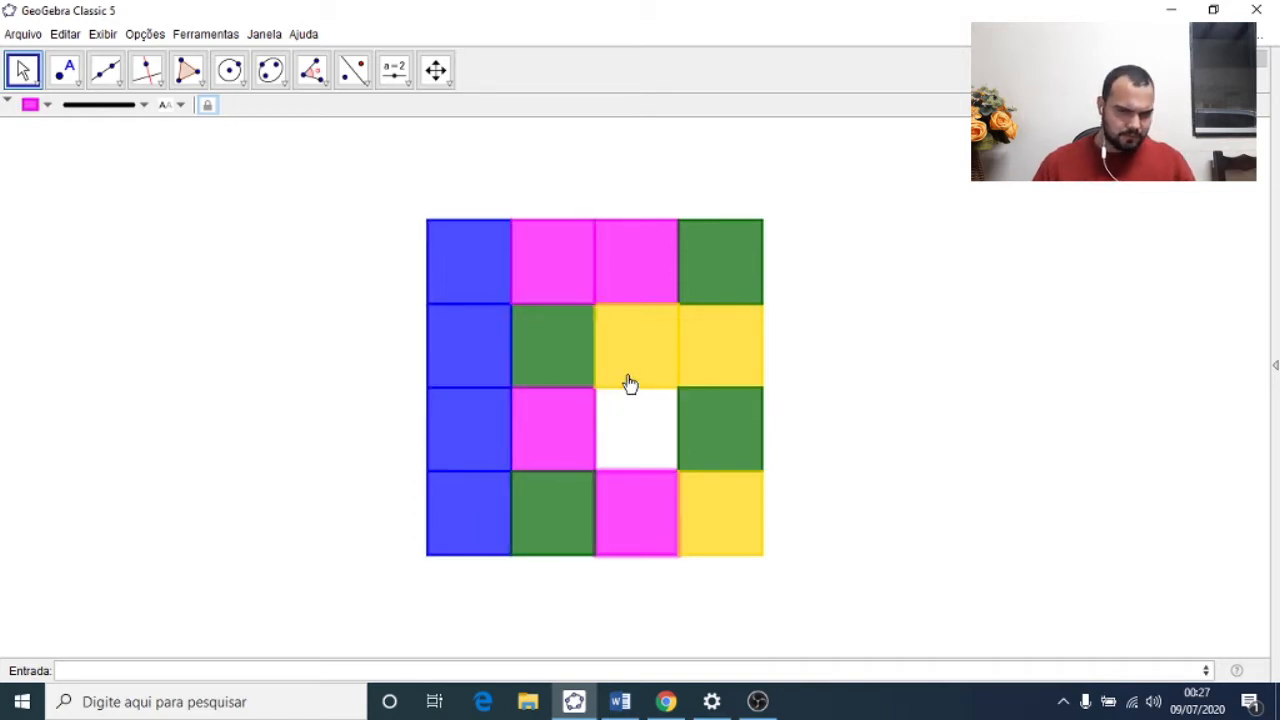
left_click(622, 378)
left_click(565, 357)
left_click(585, 412)
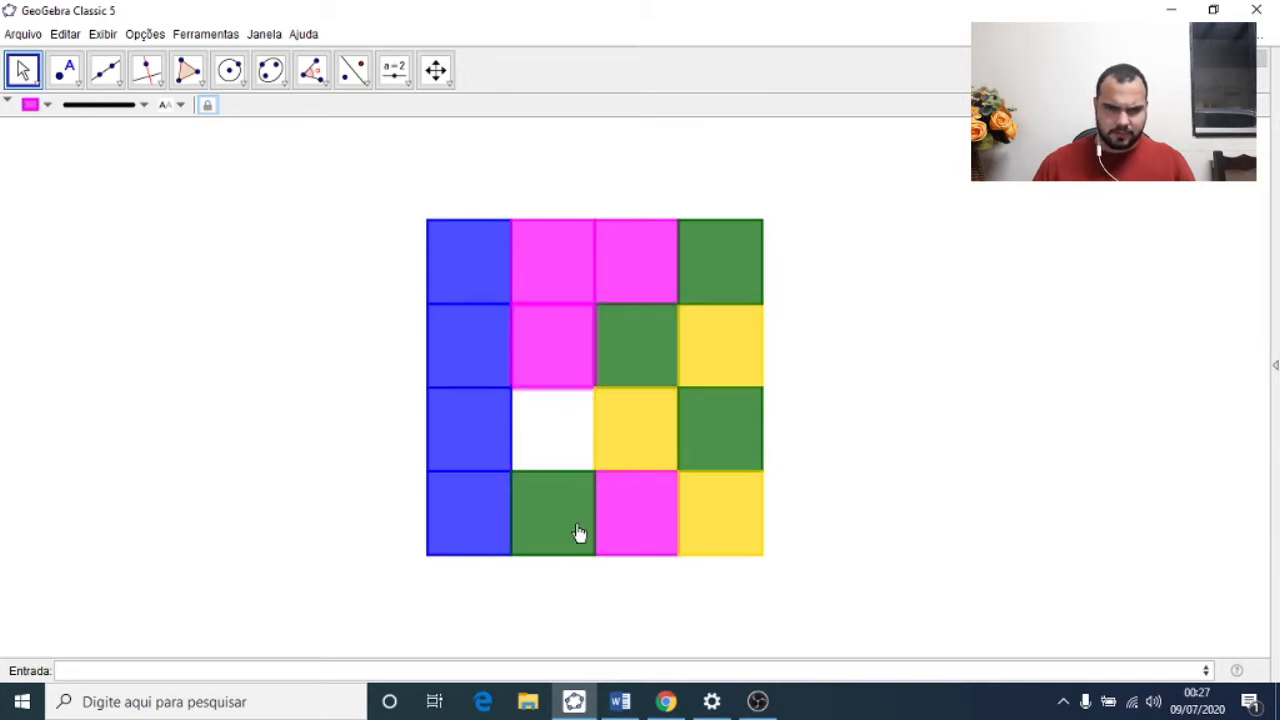
Step: Move the magenta tile of row 4 from column 3 to column 2 and put a green tile in row 3, column 3
left_click(578, 532)
left_click(609, 538)
left_click(631, 443)
left_click(575, 450)
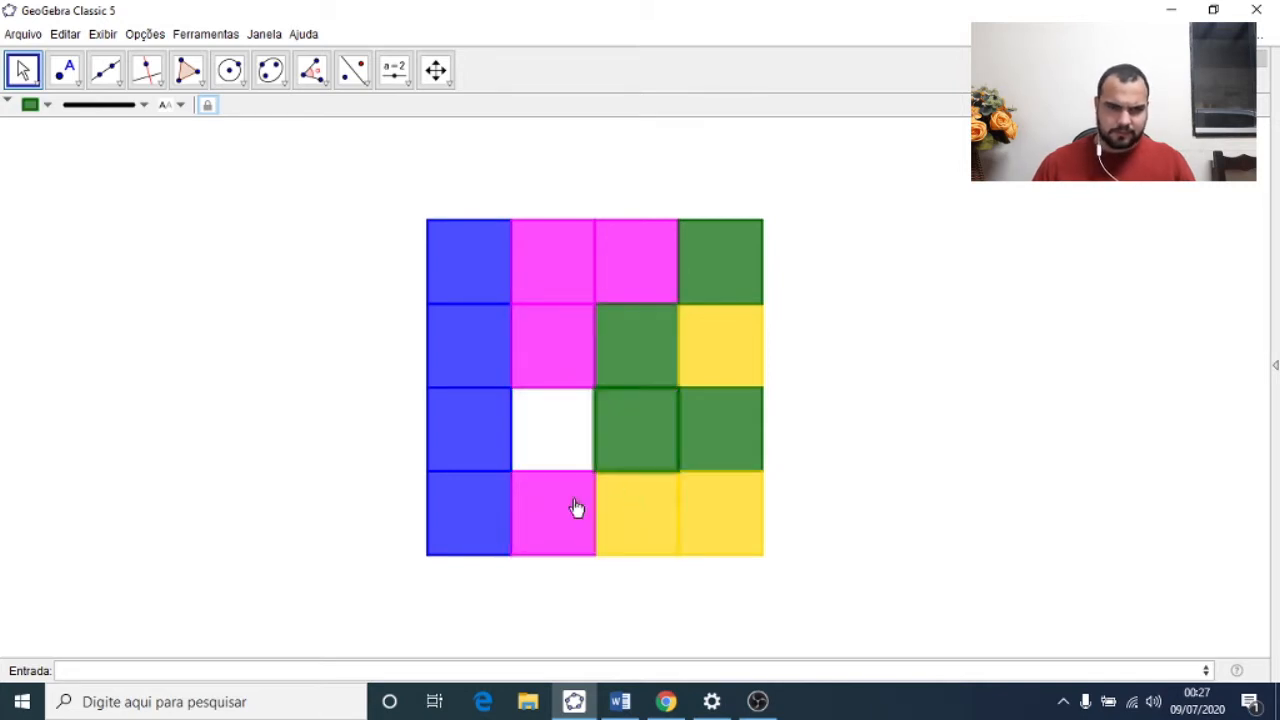
Step: Complete column 2 with magenta by lowering its upper tiles and shifting the last magenta tile left in row 1
left_click(577, 511)
left_click(557, 420)
left_click(548, 372)
left_click(554, 285)
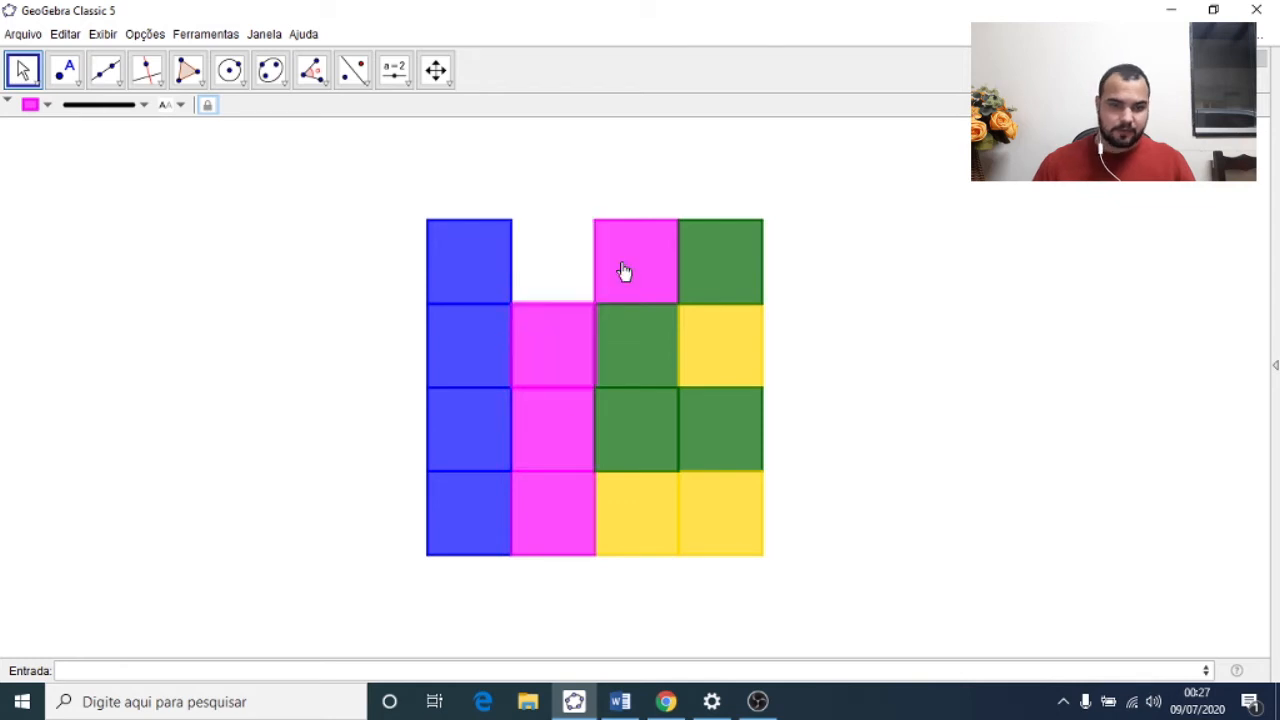
left_click(625, 272)
Step: Fill rows 1 to 3 of column 3 with green tiles and raise the yellow tile of column 4 from row 4
left_click(638, 340)
left_click(657, 405)
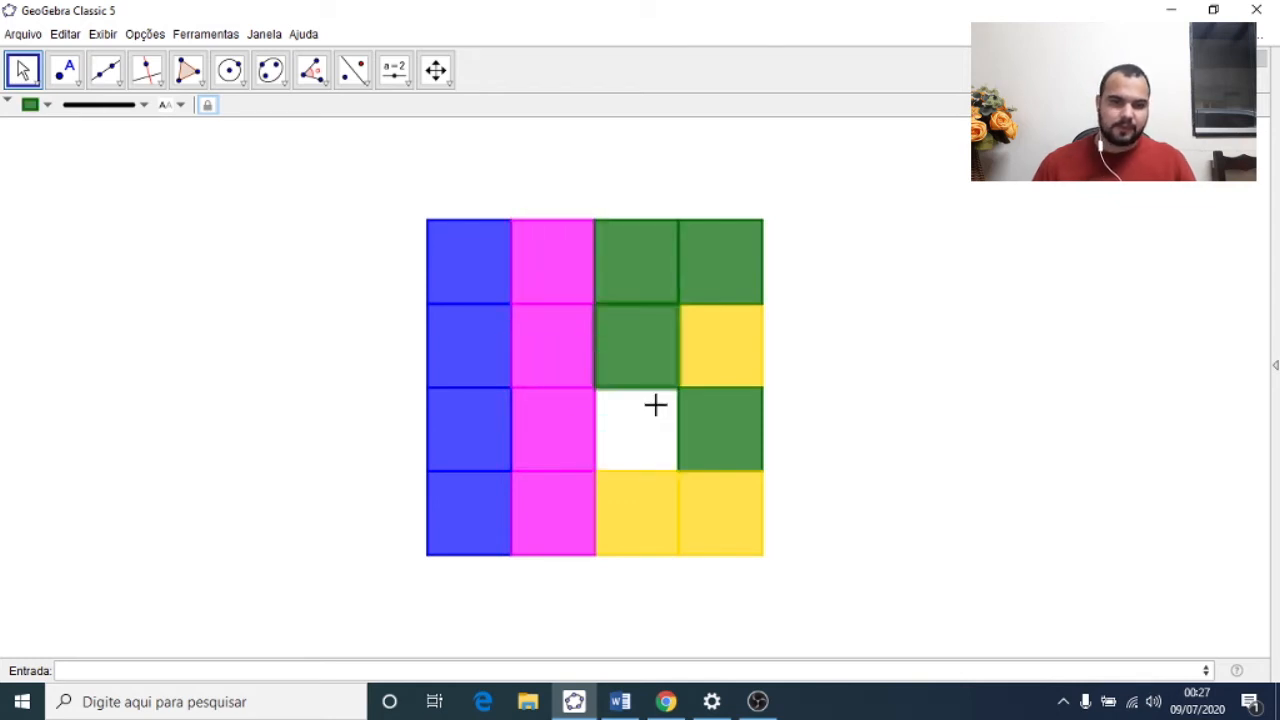
left_click(700, 445)
left_click(726, 494)
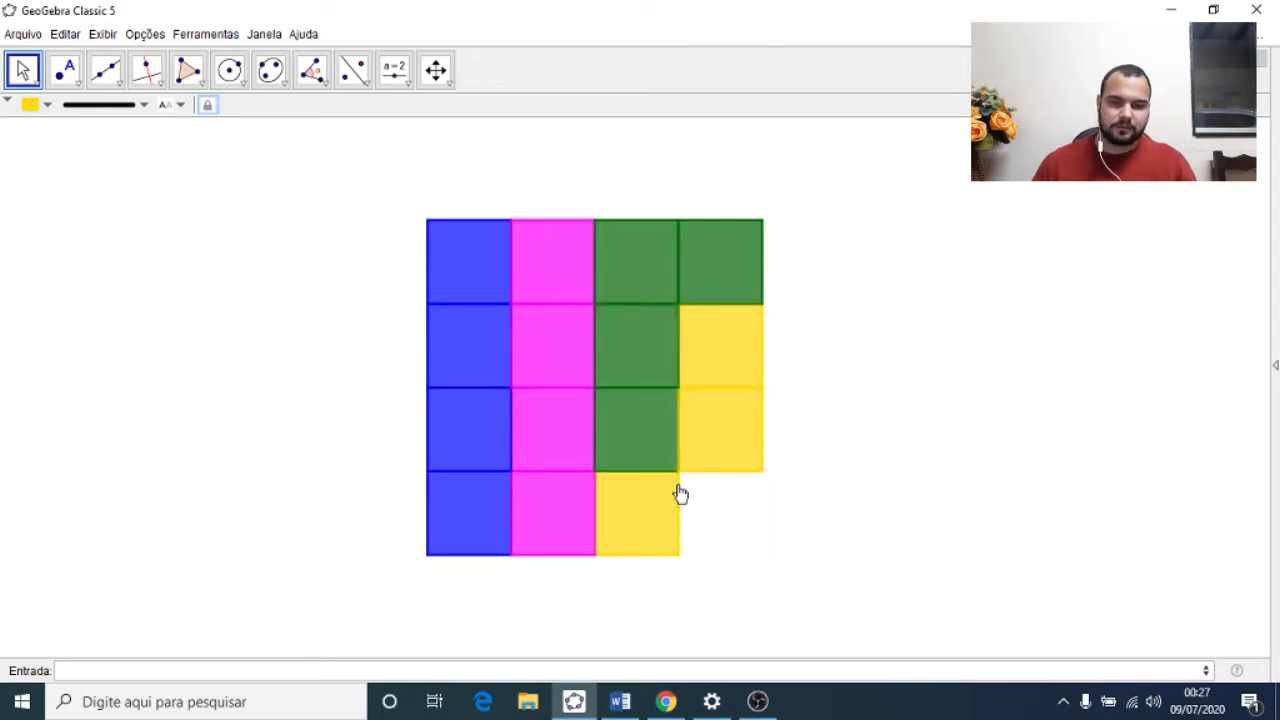
Step: Shift the yellow tile of row 4 into column 4 and complete column 3 with the four green tiles
left_click(656, 494)
left_click(640, 451)
left_click(640, 366)
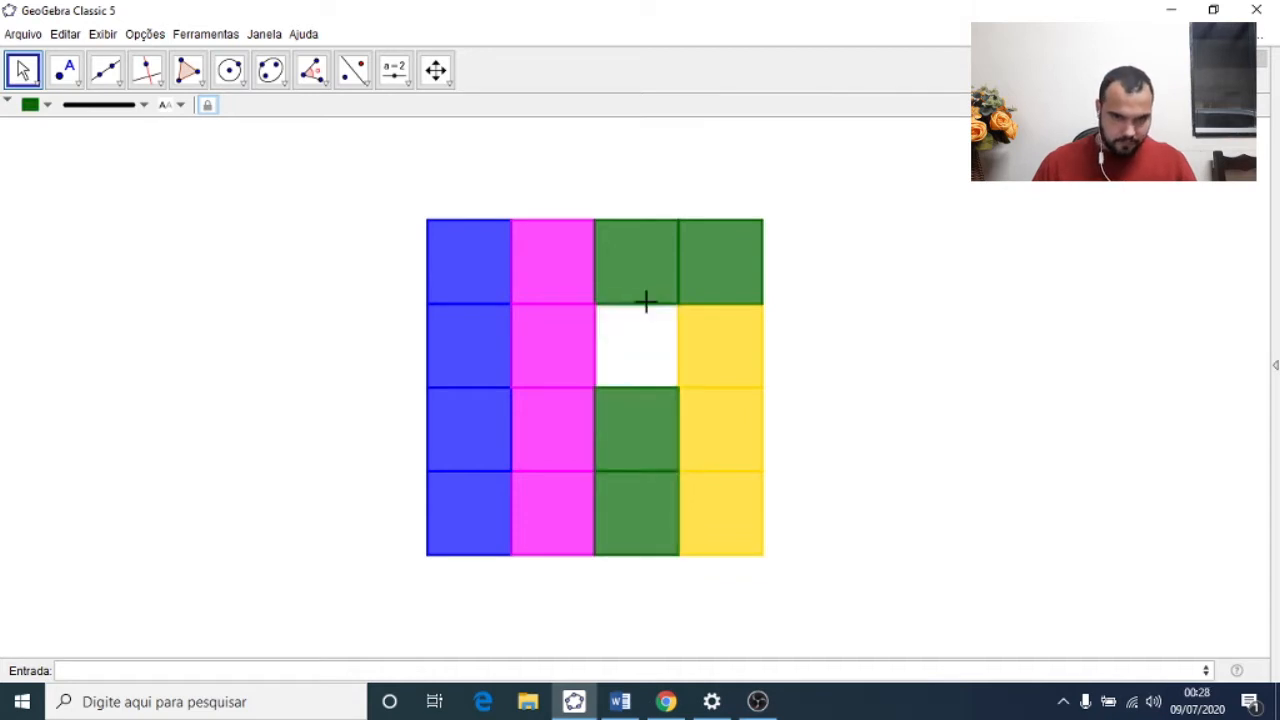
left_click(660, 287)
left_click(724, 275)
Step: Slide the three yellow tiles up to rows 1 to 3 of column 4, leaving row 4 empty
left_click(752, 333)
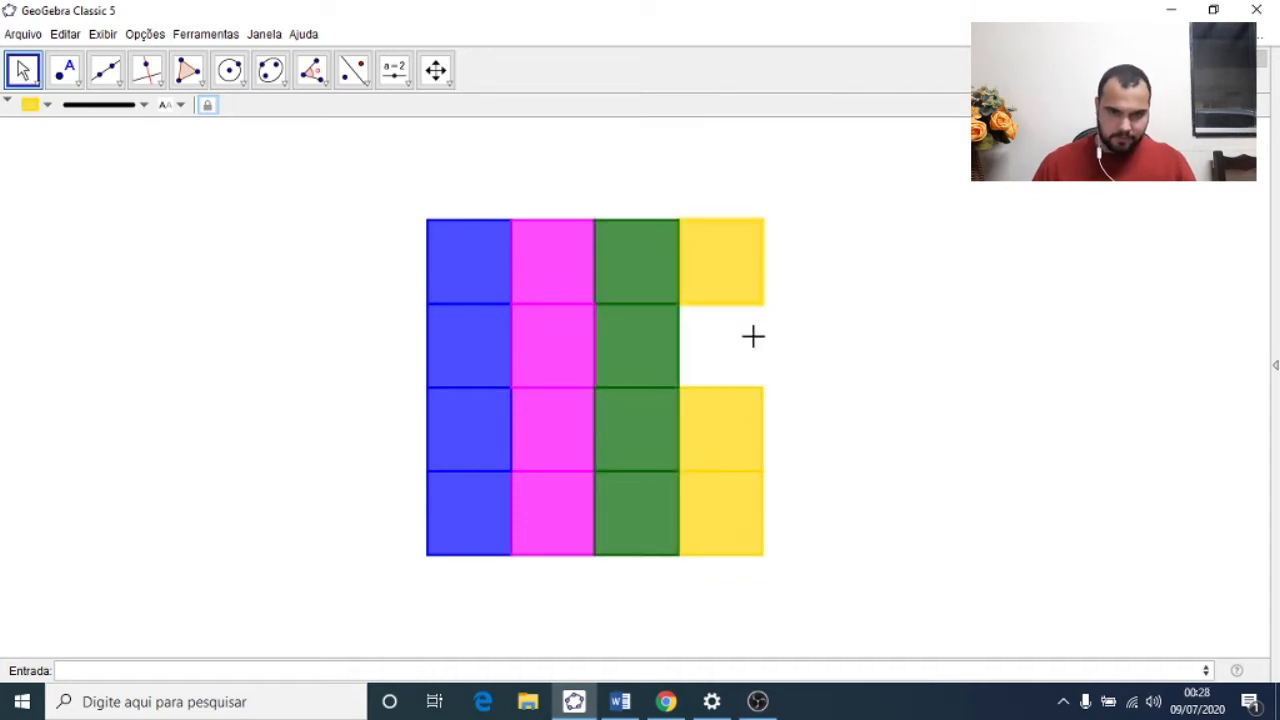
left_click(745, 417)
left_click(740, 500)
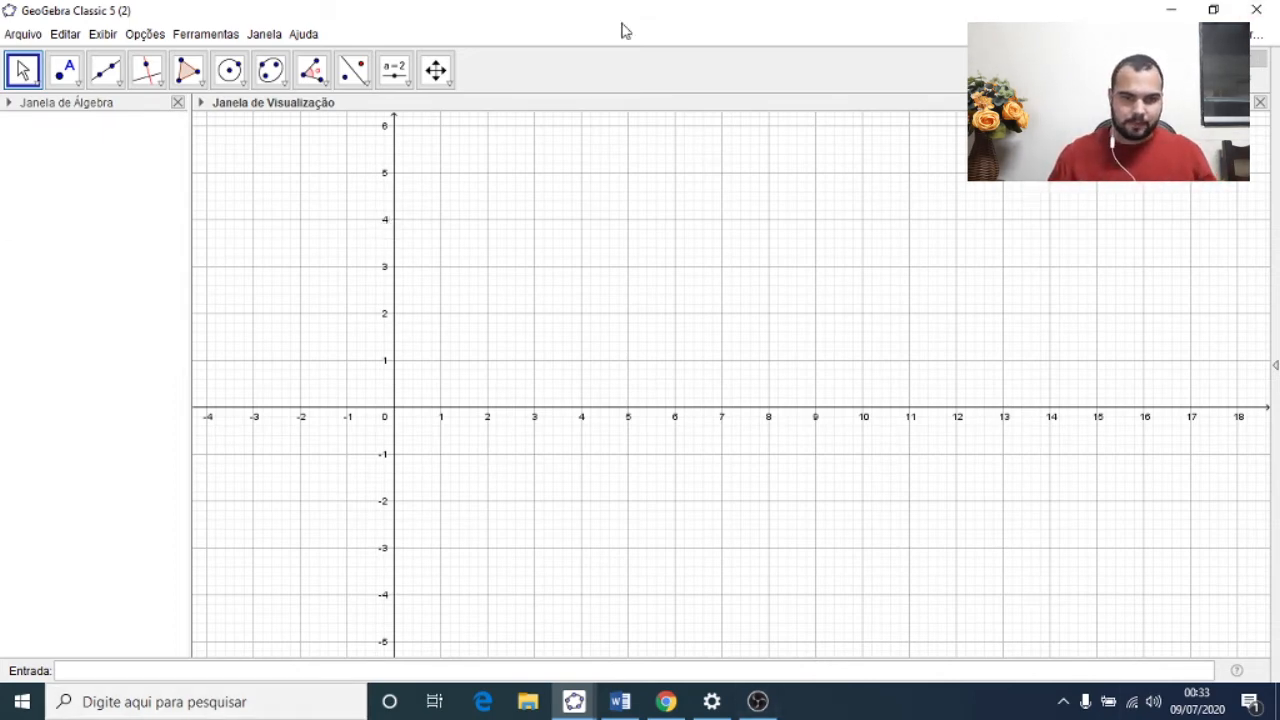
Step: Plot a free point at (1, 4) in the blank graphics view
scroll(347, 251, "up", 2)
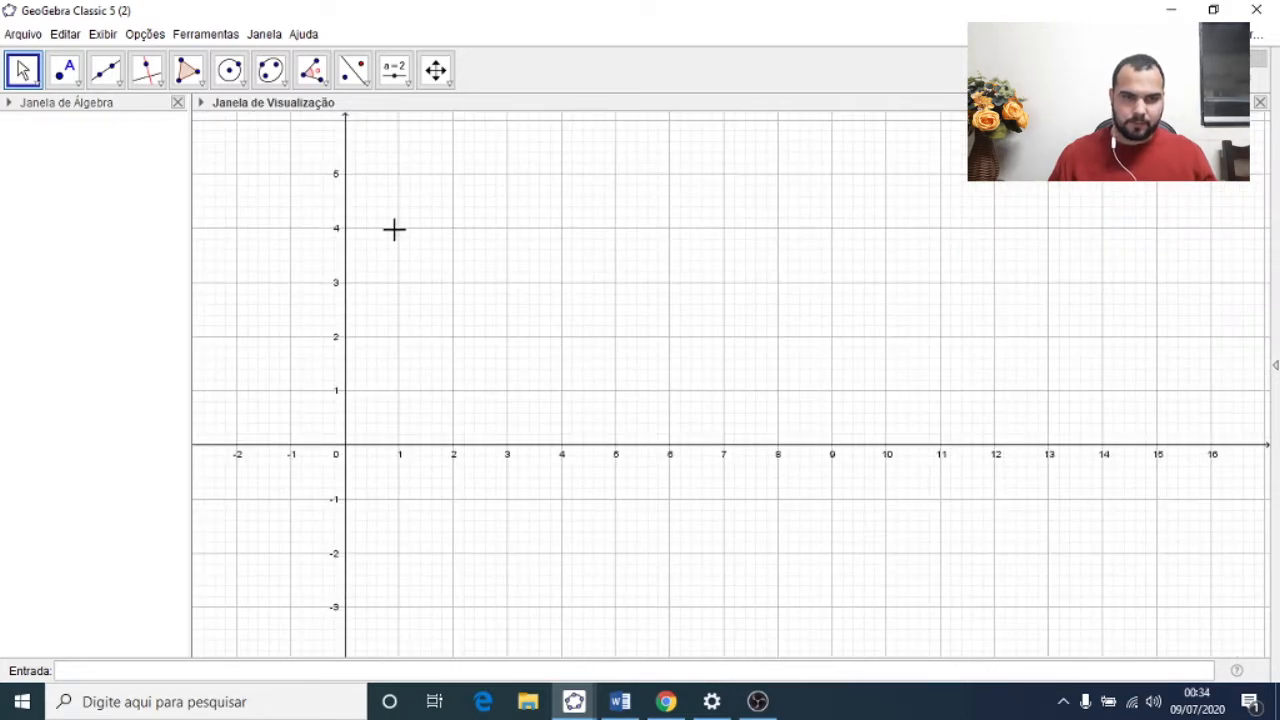
left_click(66, 76)
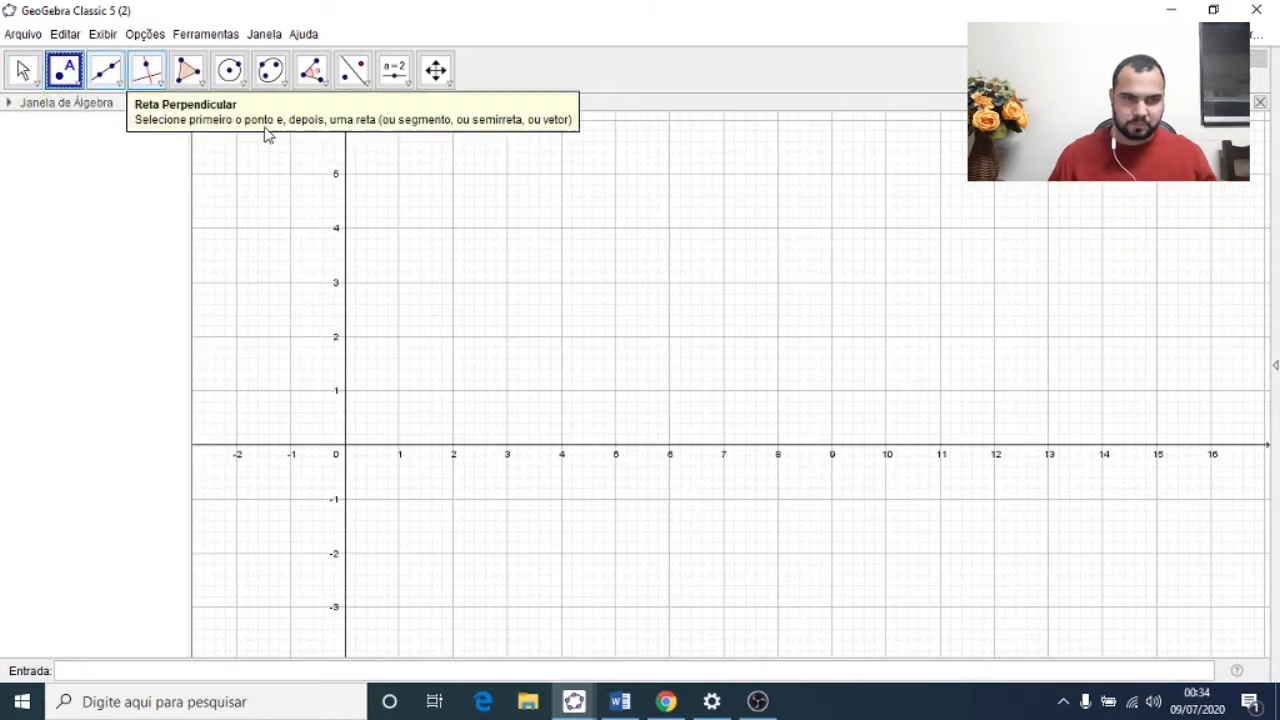
left_click(400, 229)
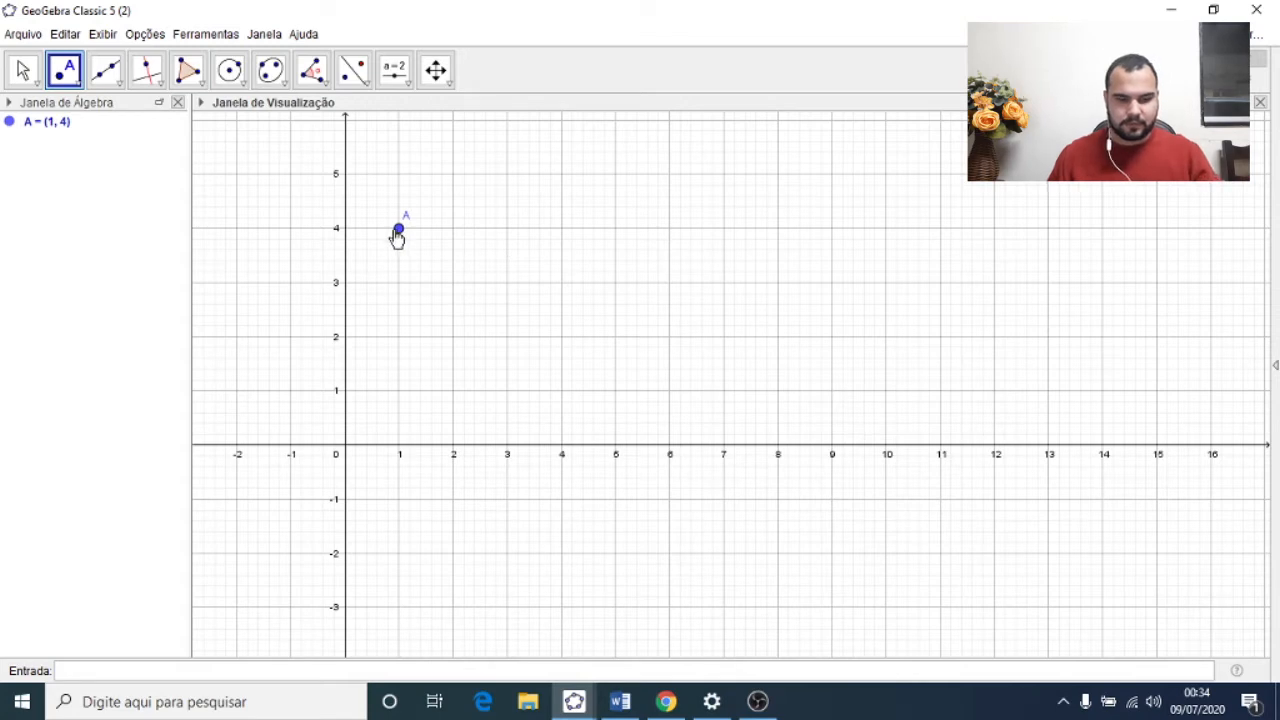
Step: Undo the free point and define point P_1 at (1, 4) by its coordinates
key("ctrl+z")
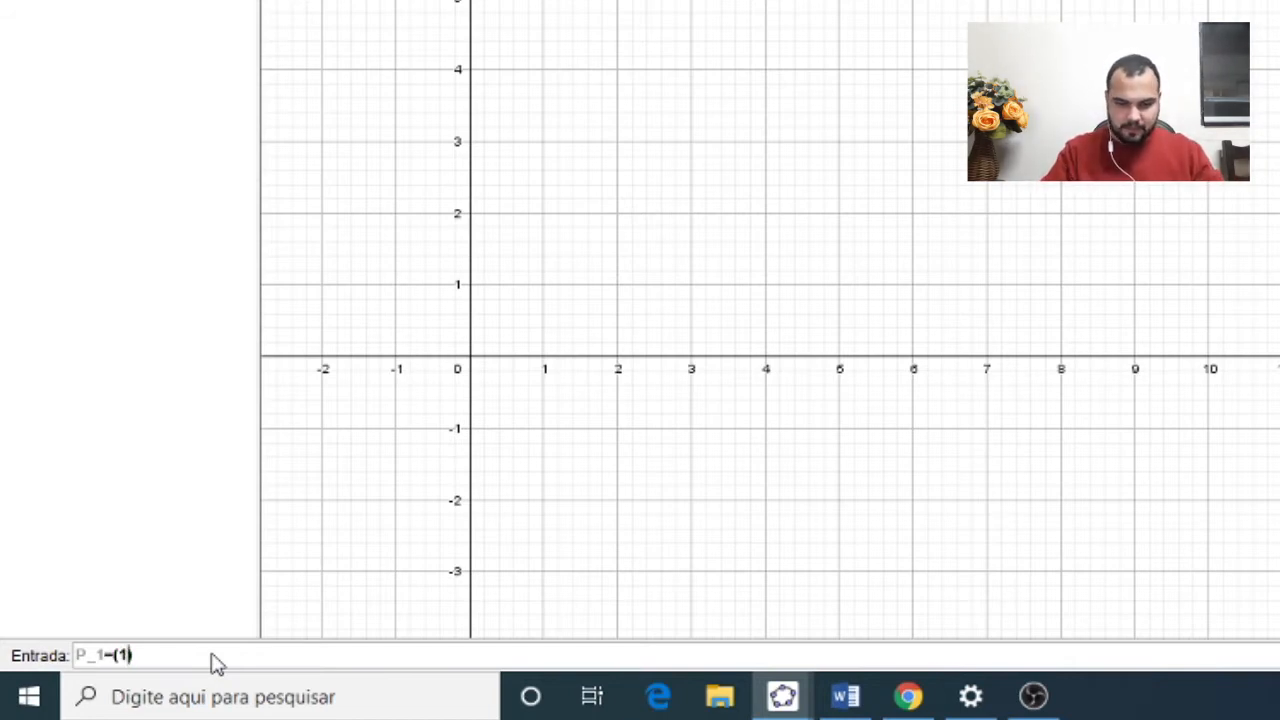
type("4")
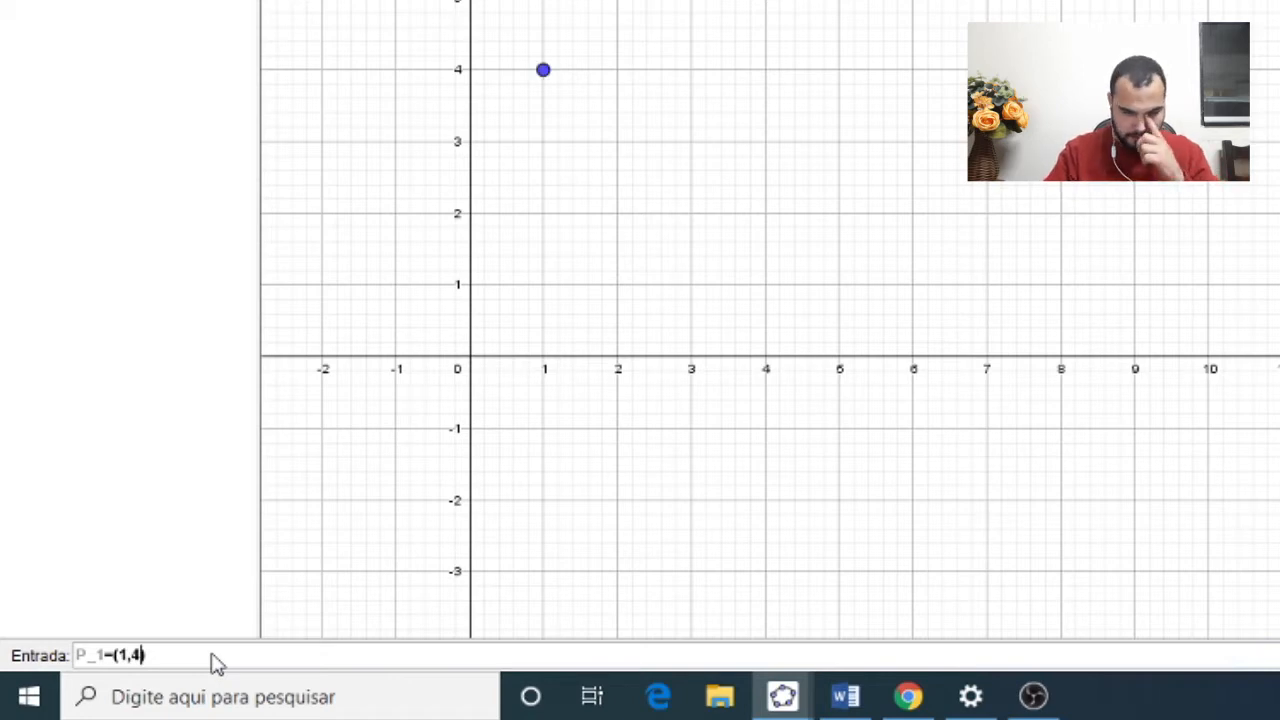
key("Return")
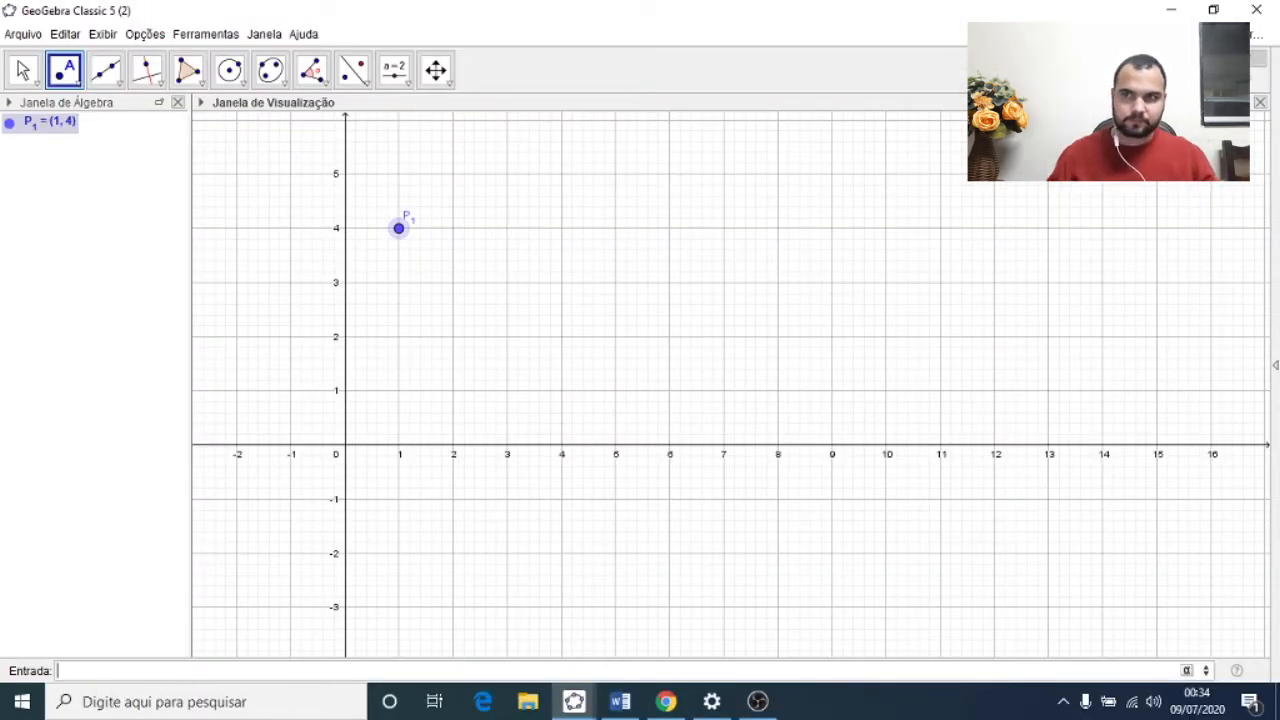
Step: Define the rest of the first row: P_2 = (2, 4), P_3 = (3, 4) and P_4 = (4, 4)
type("P")
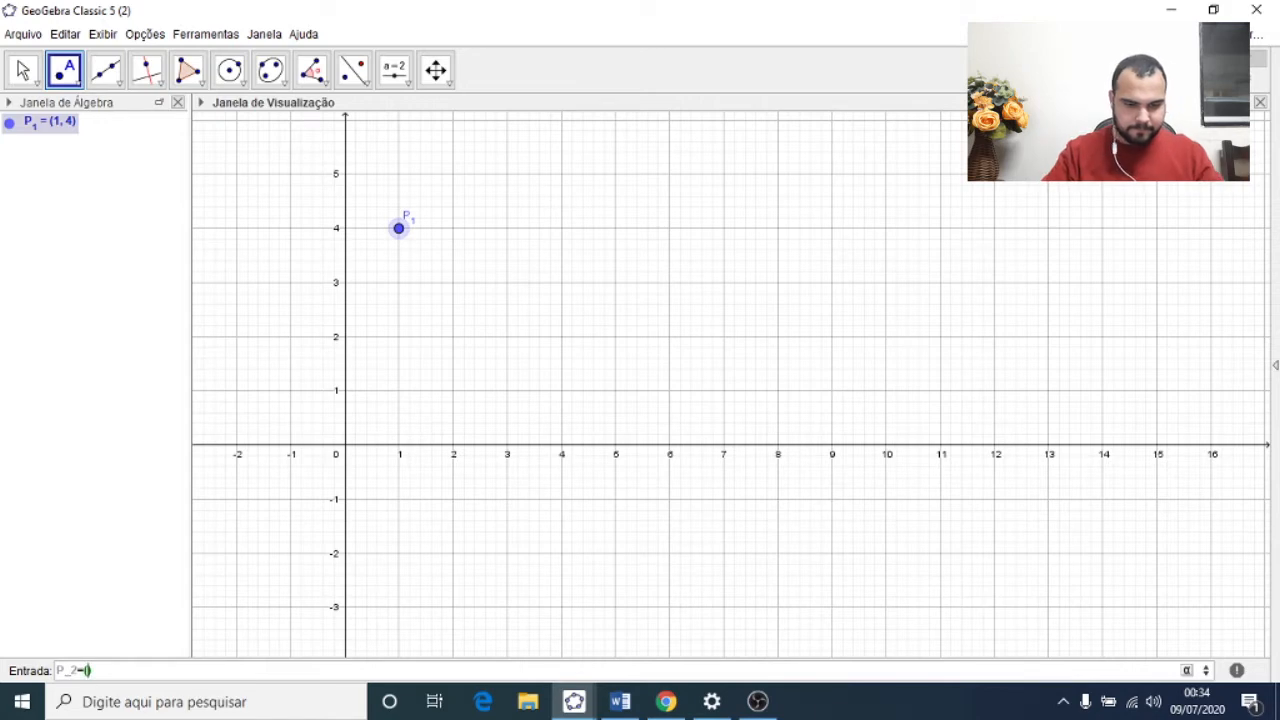
type("_2=(2")
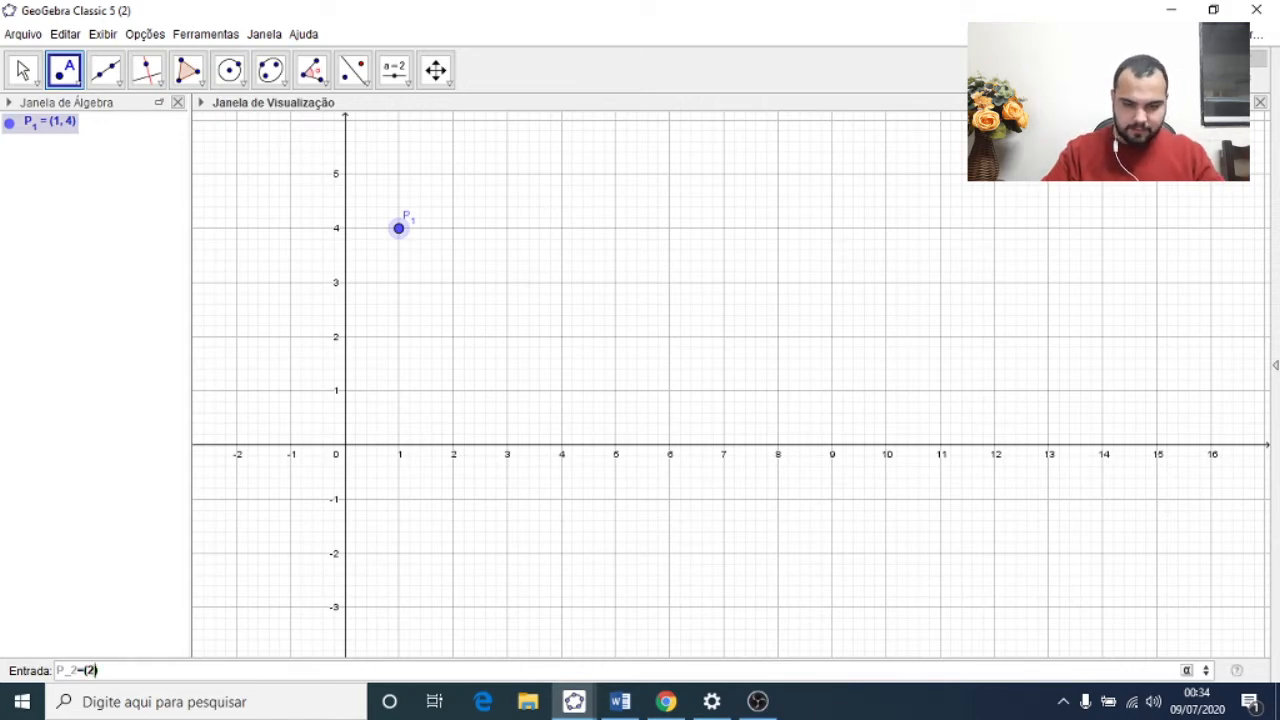
type(",4")
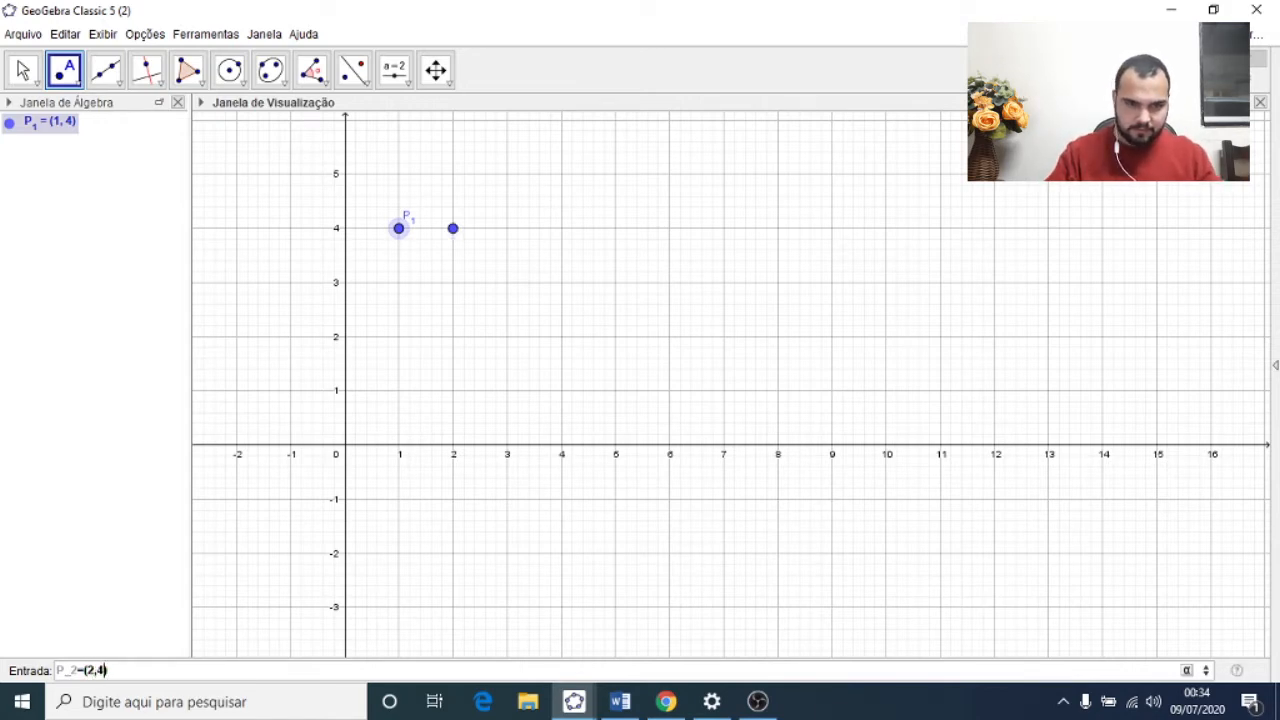
key("Return")
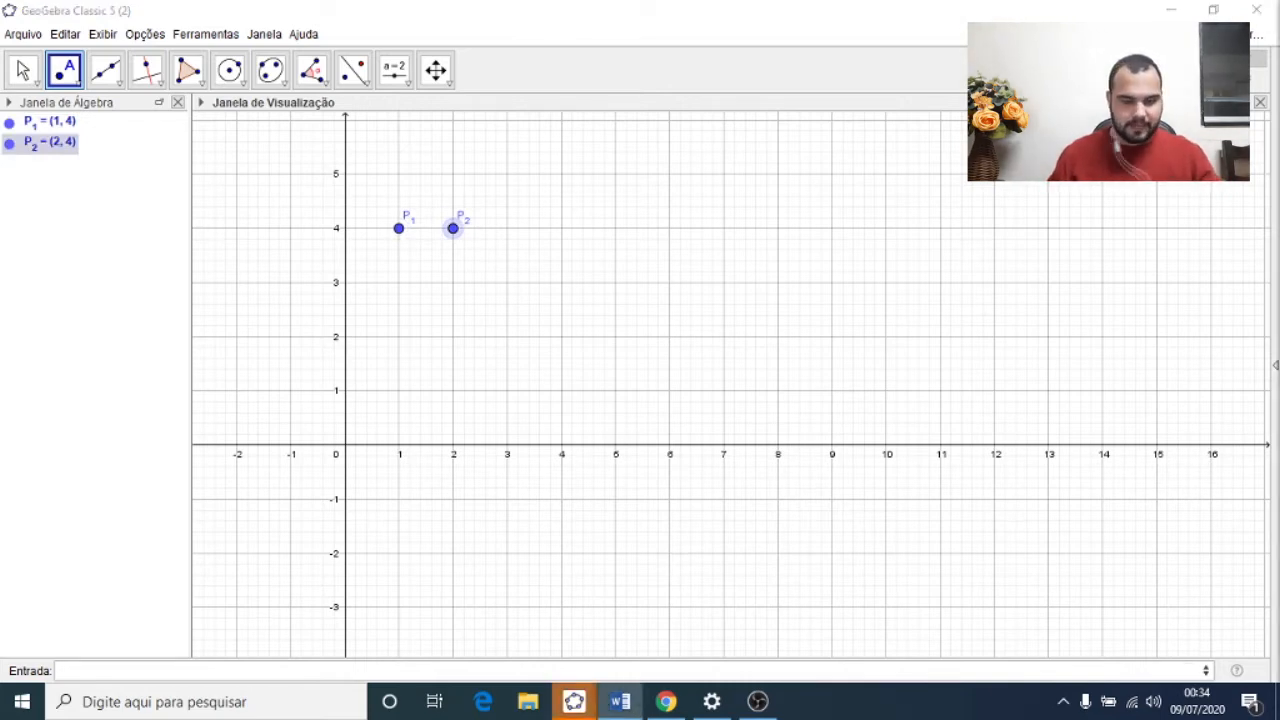
left_click(507, 228)
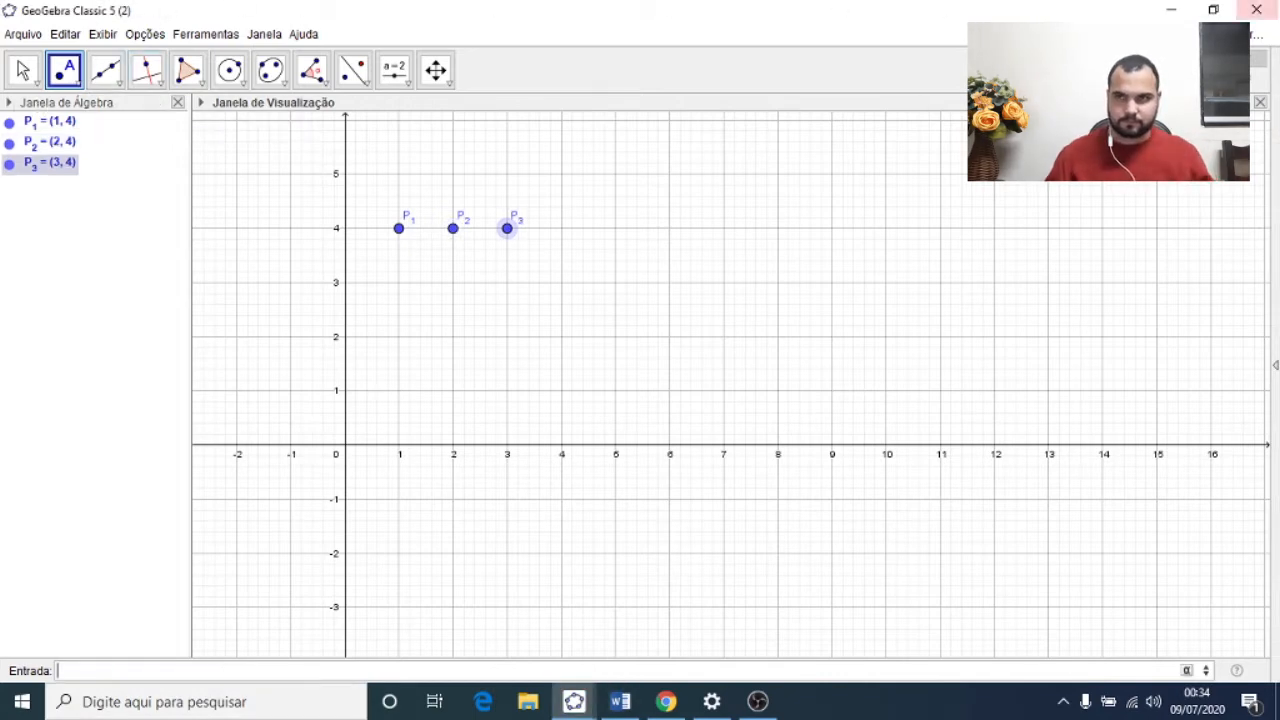
type("P_4=(4,4)")
key("Return")
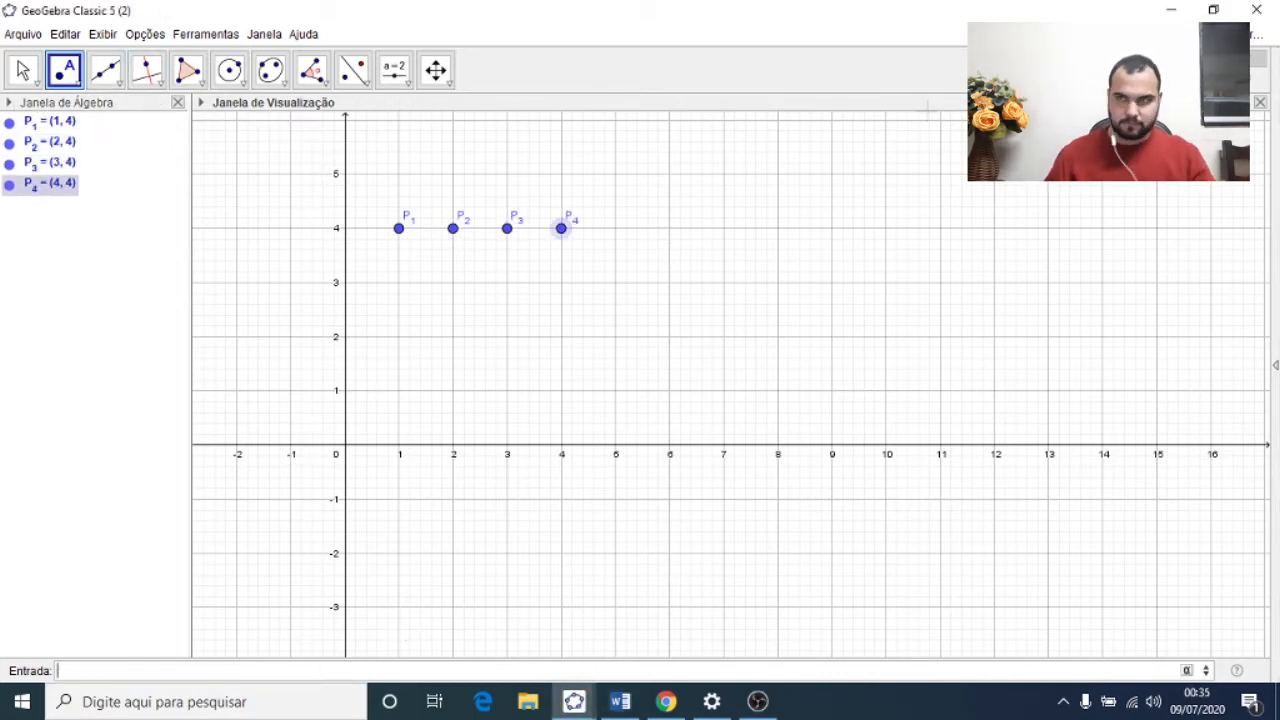
Step: Define the second row of points: P_5 = (1, 3), P_6 = (2, 3), P_7 = (3, 3) and P_8 = (4, 3)
left_click(552, 668)
type("P_5=(1,3)")
key("Return")
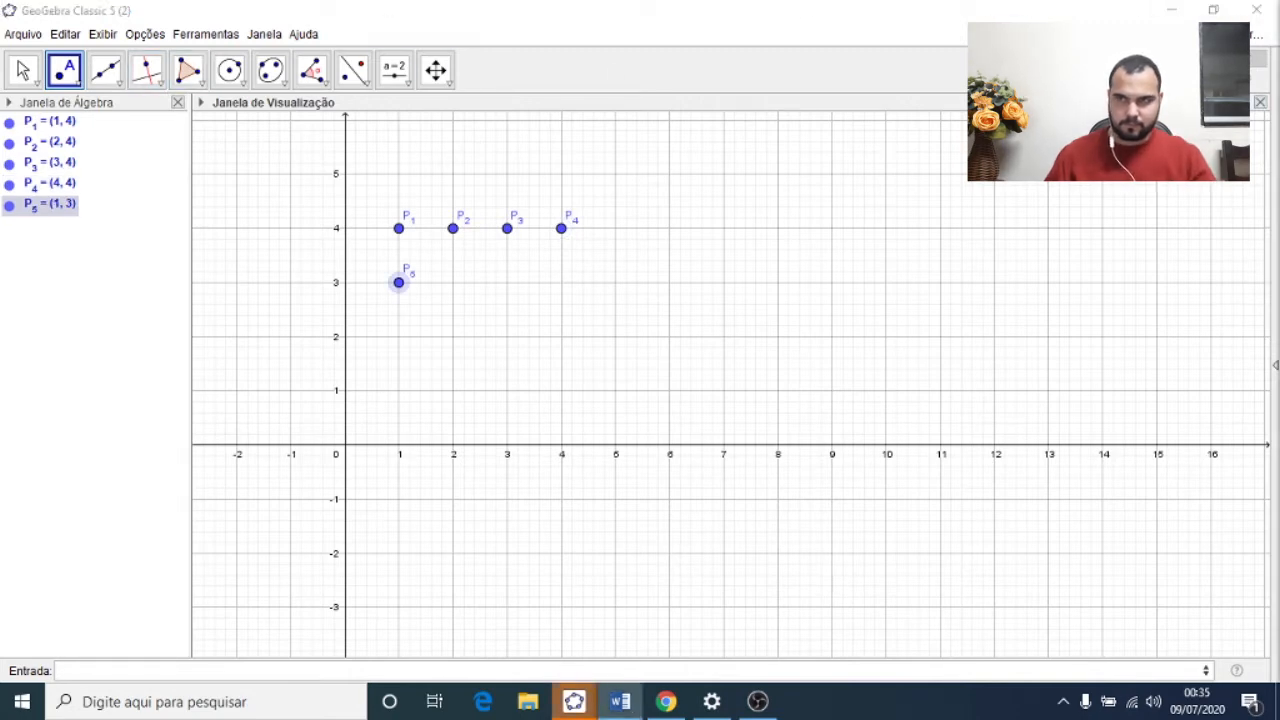
left_click(238, 668)
type("P_6=(2,3)")
key("Return")
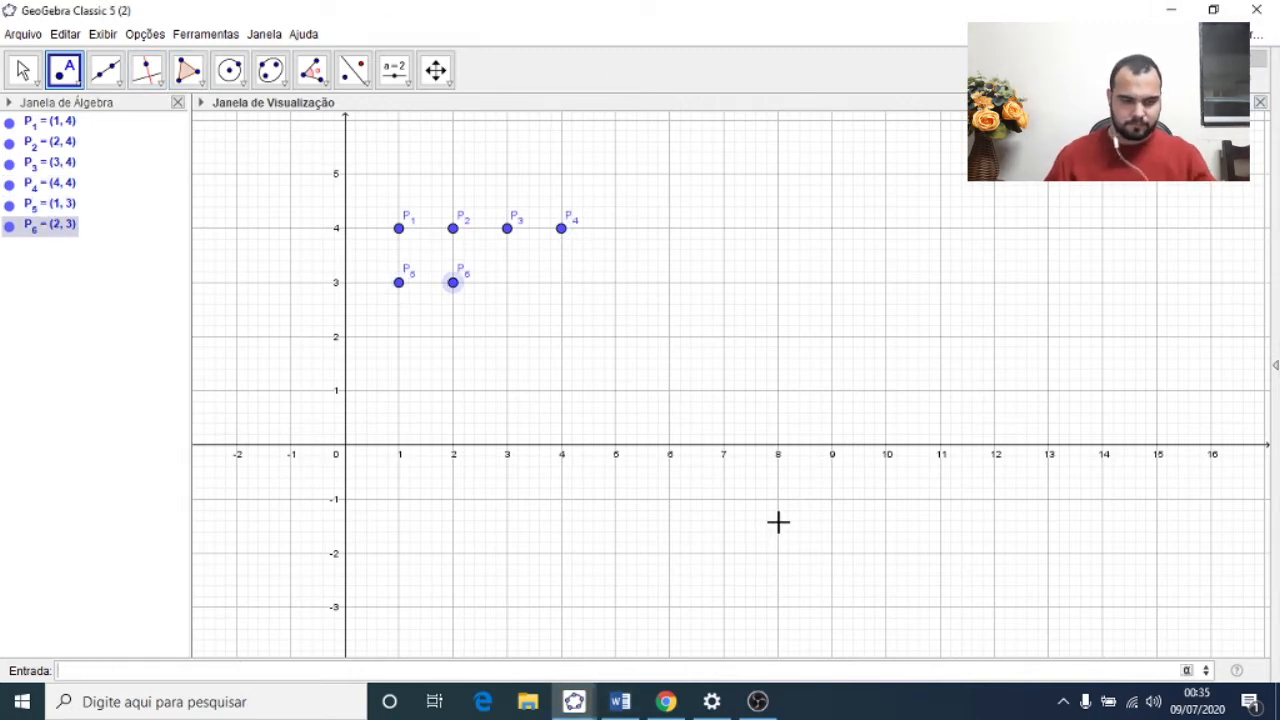
type("P_7=(3,3)")
key("Return")
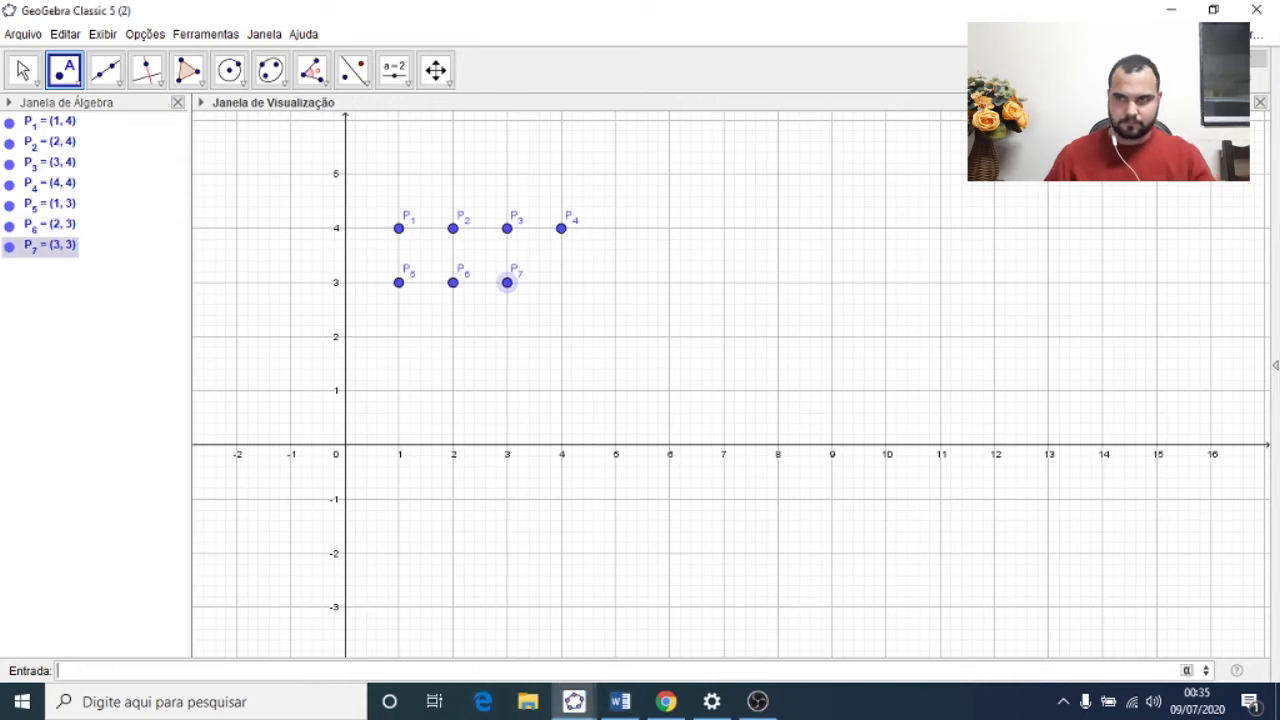
key("alt+Tab")
left_click(429, 668)
type("P_8=(4,3)")
key("Return")
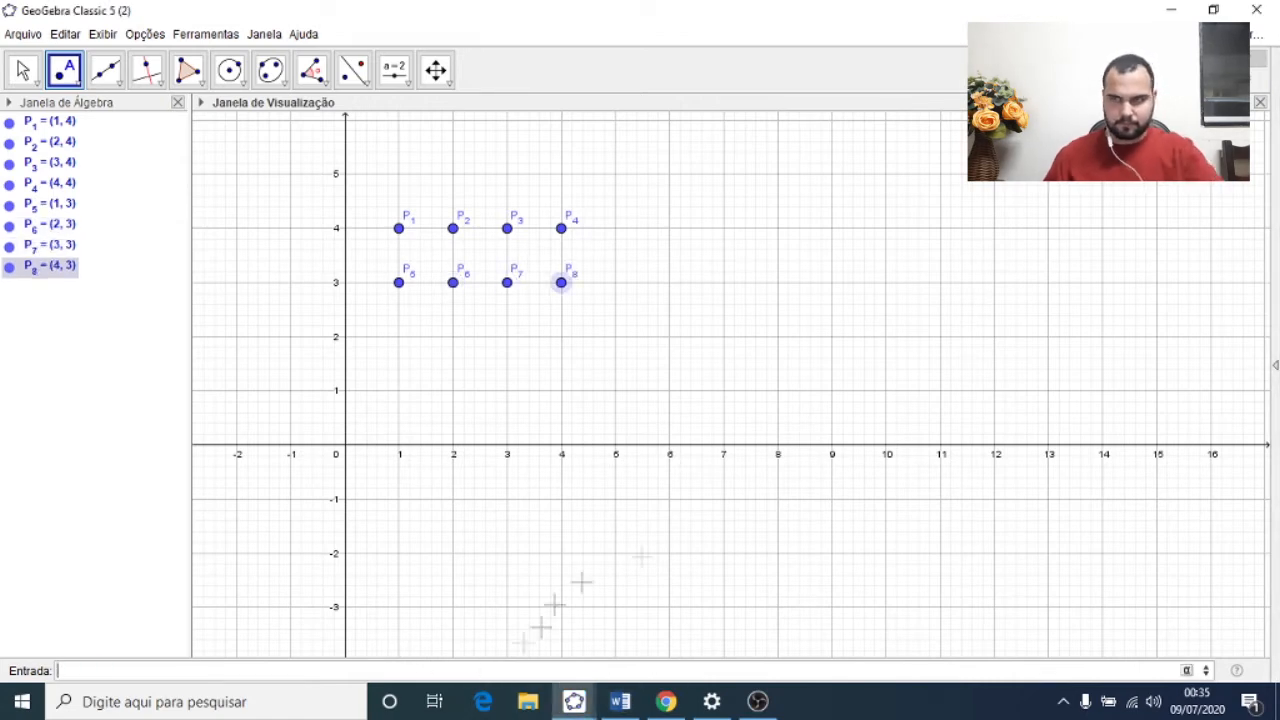
Step: Start the third row of the grid by defining point P_9 = (1, 2)
key("alt+Tab")
left_click(428, 670)
type("P_9=(1,2)")
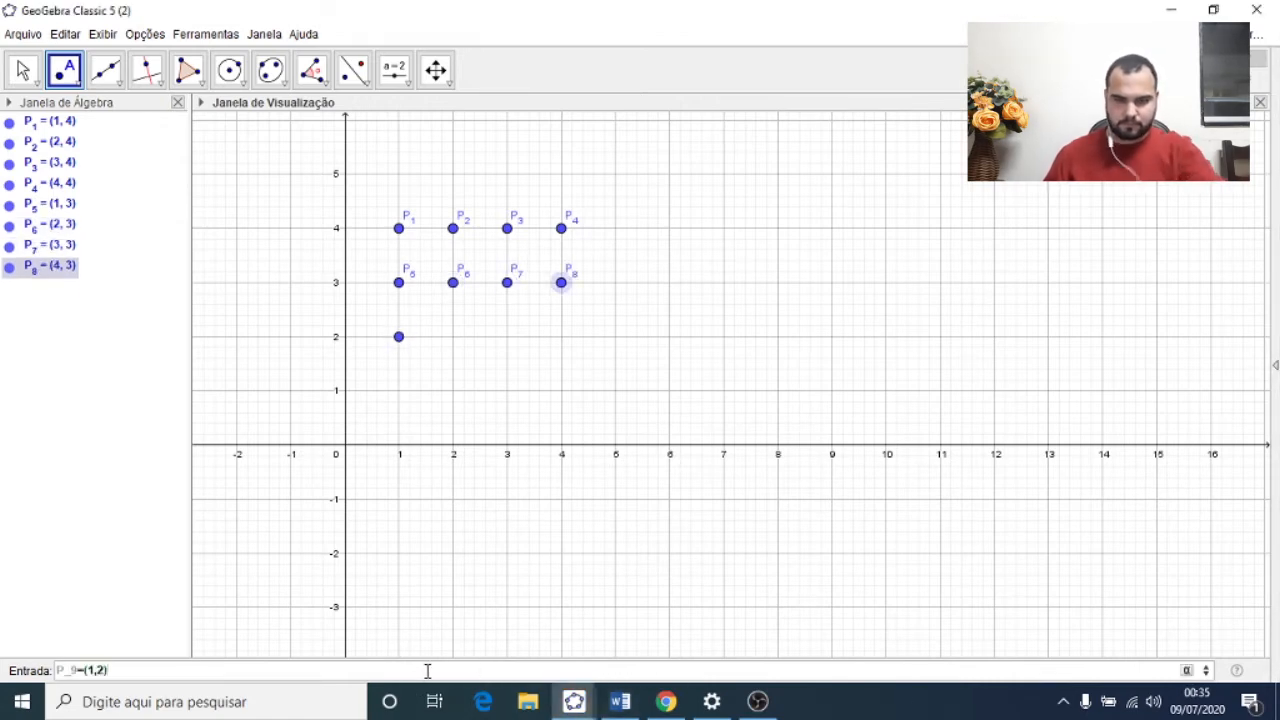
key("Return")
Step: Define the point P_{10} = (2, 2), enclosing its two-digit subscript in braces
key("alt+Tab")
left_click(138, 669)
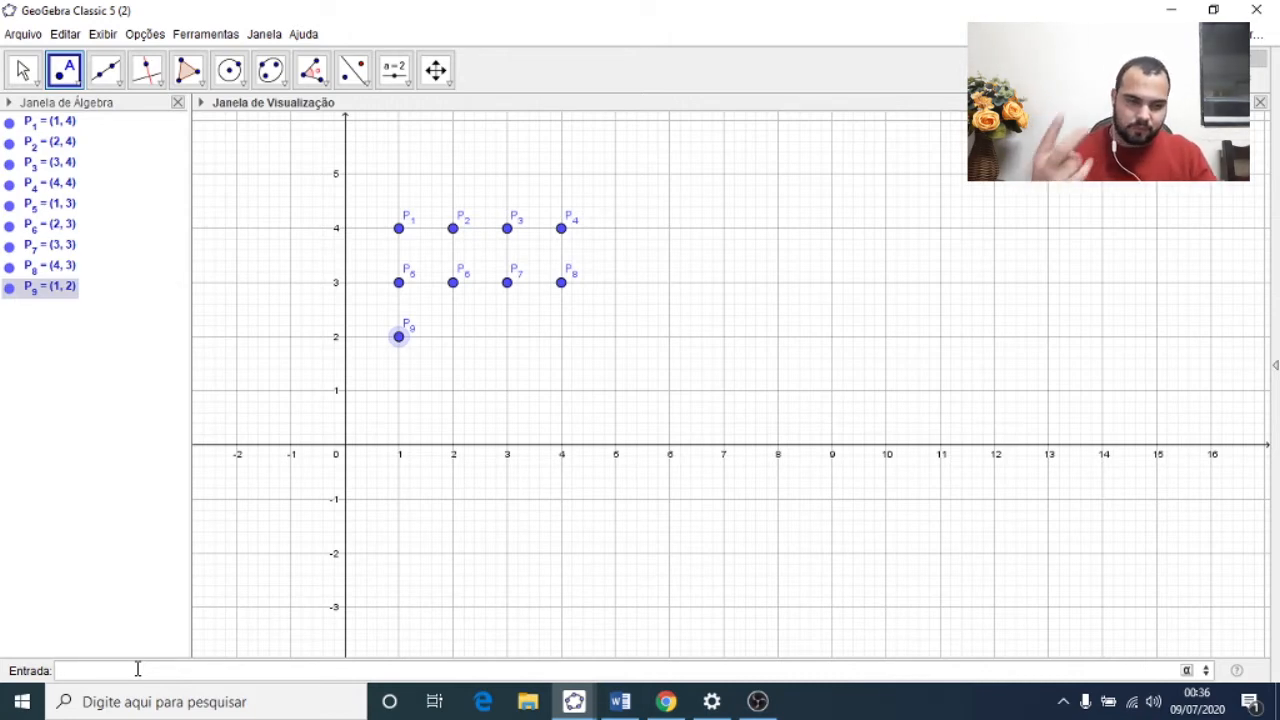
left_click(137, 669)
type("P")
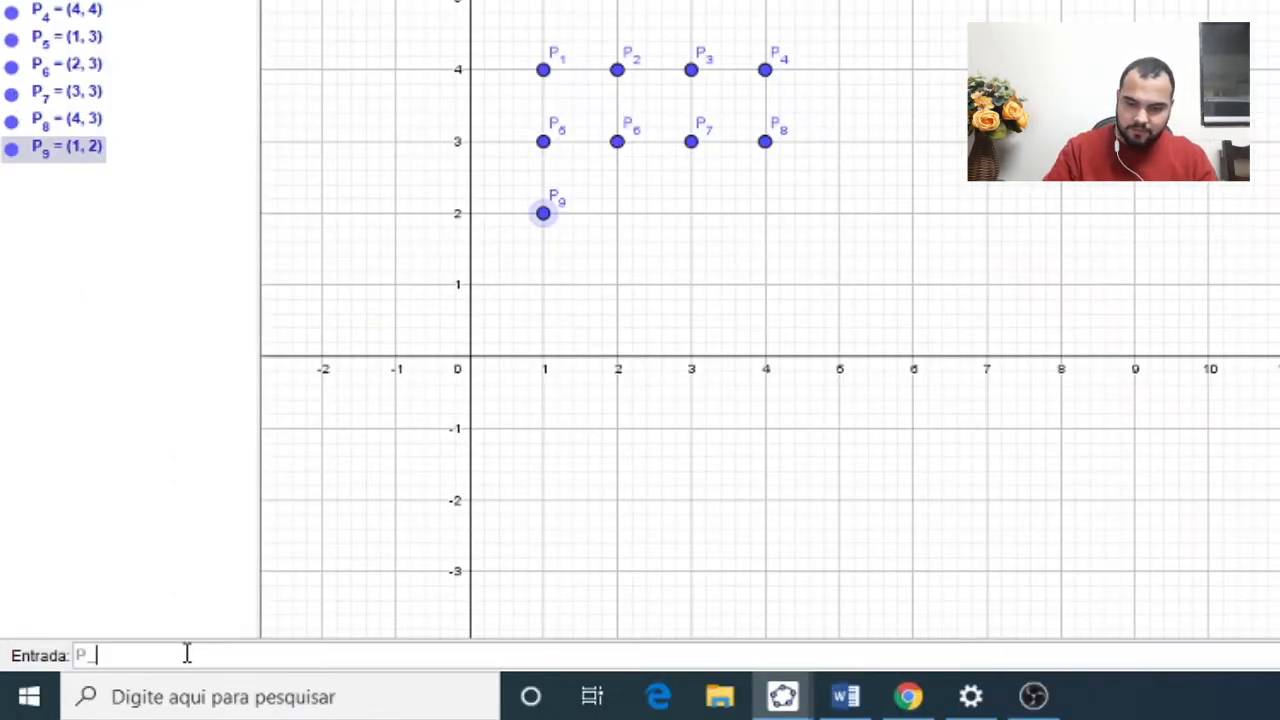
type("_{")
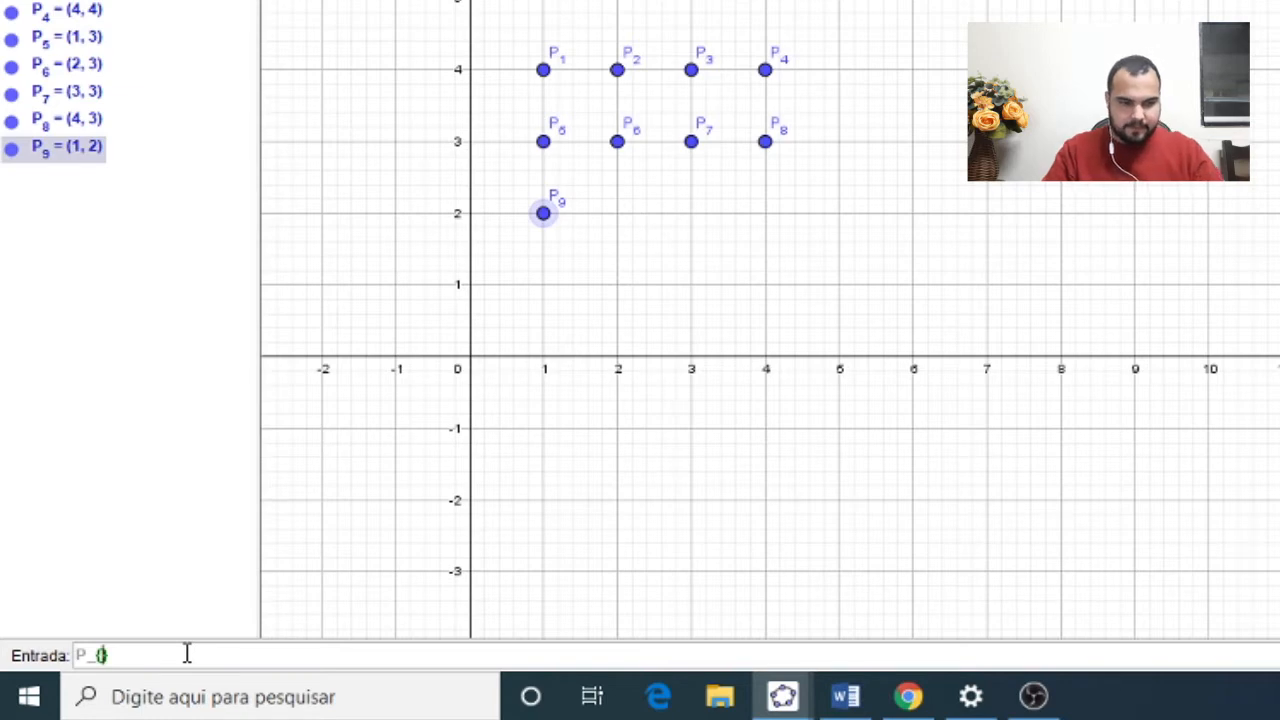
type("10")
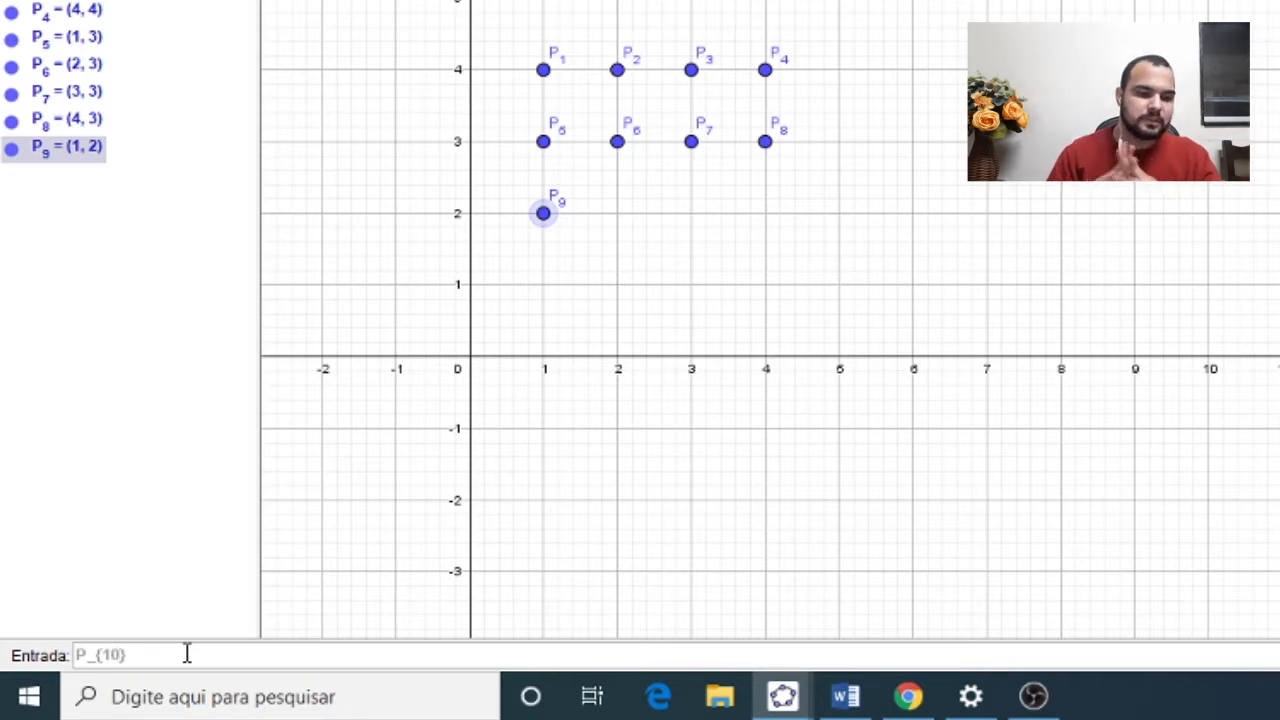
key("Right")
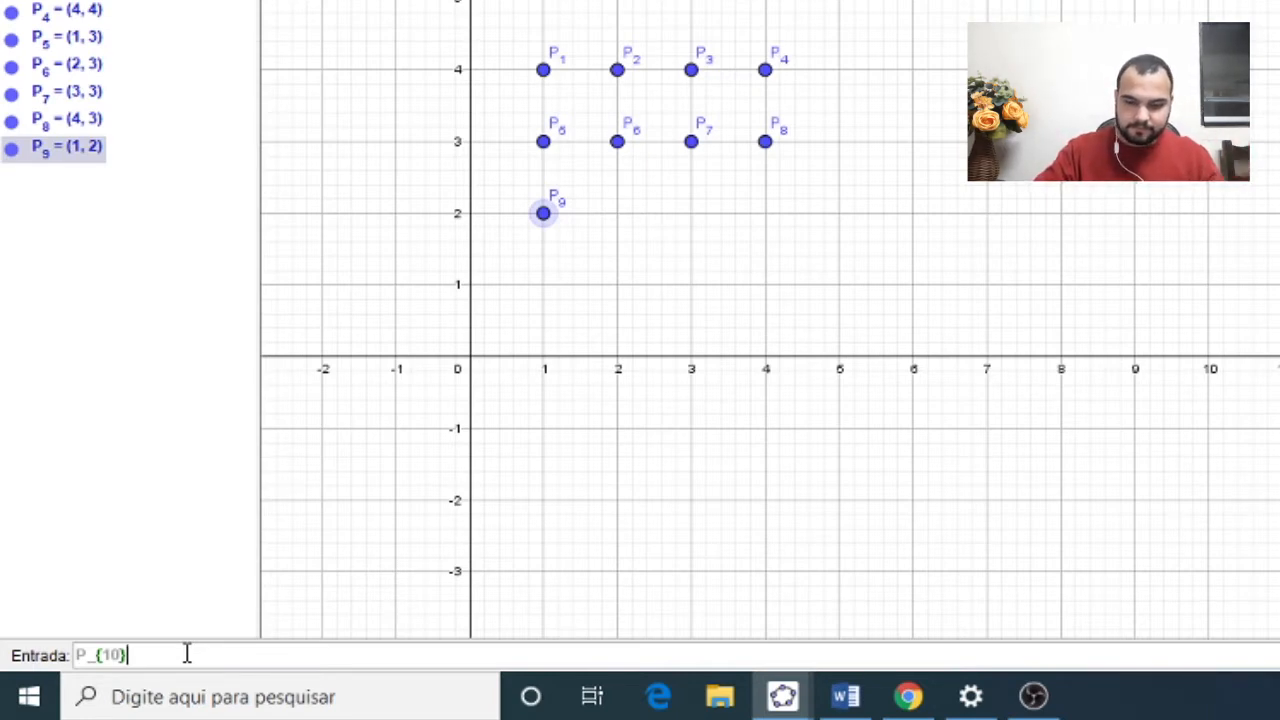
type("=(")
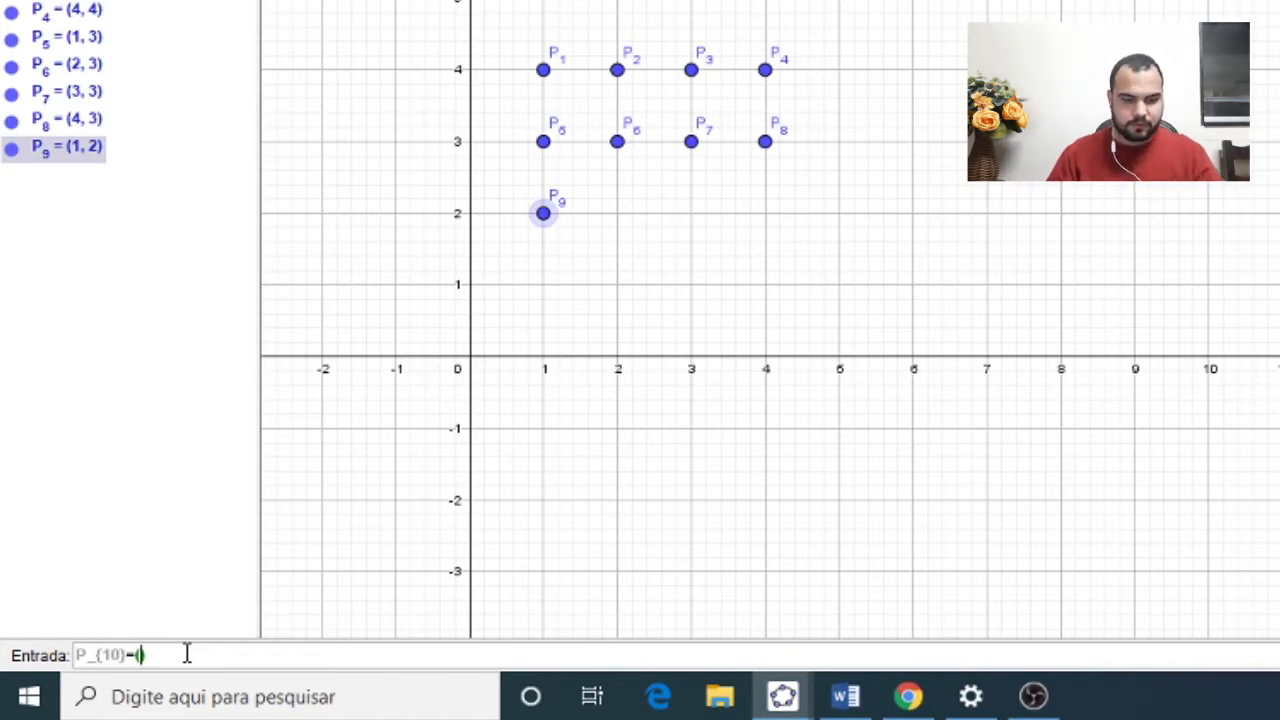
type("2")
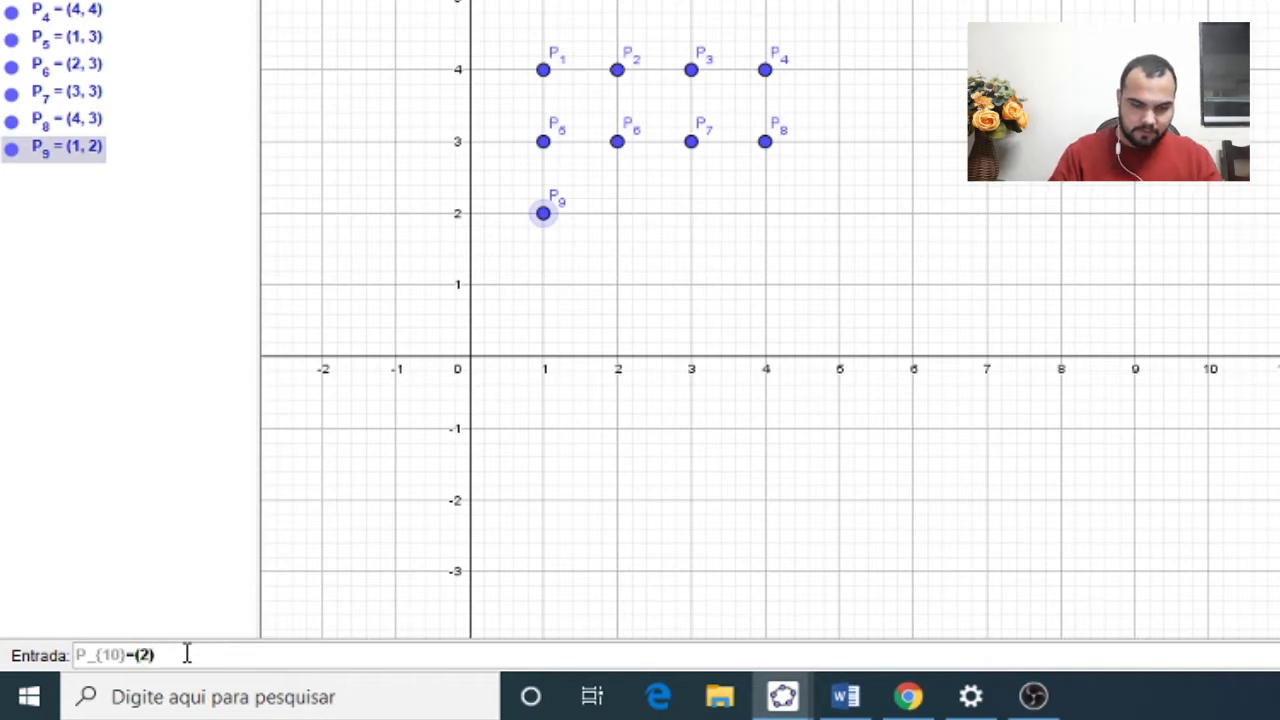
type(",2")
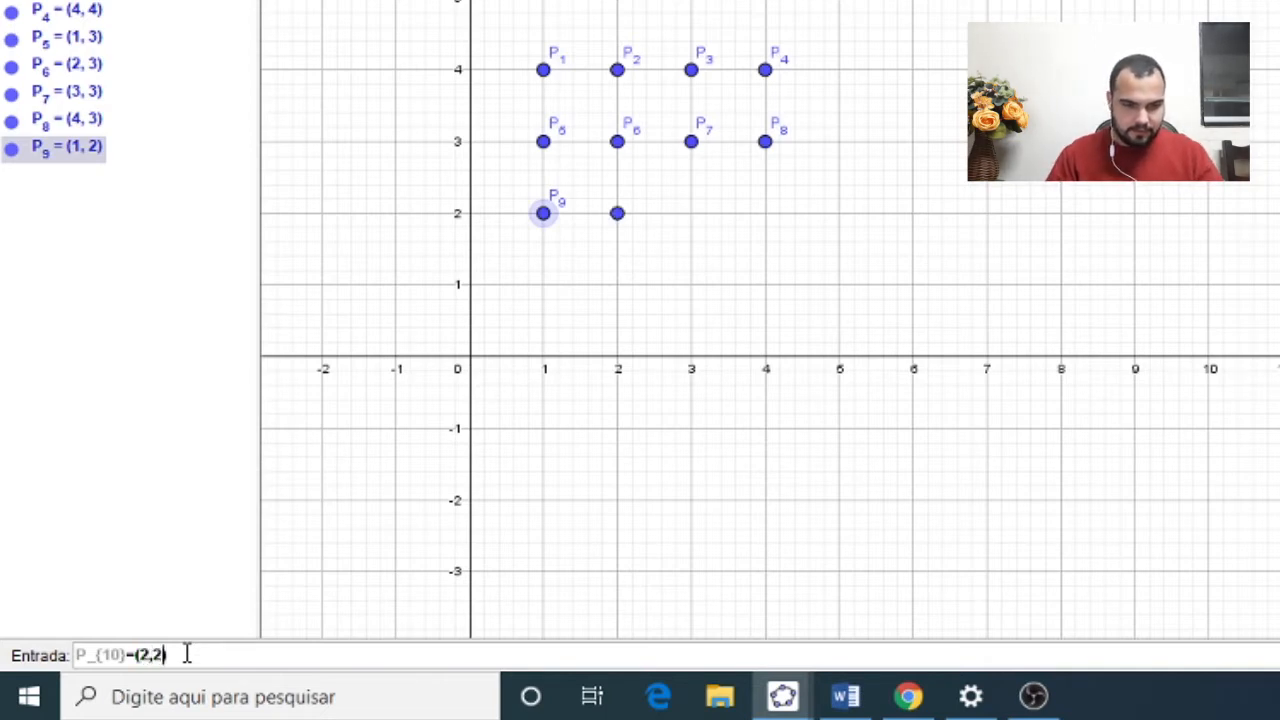
key("Return")
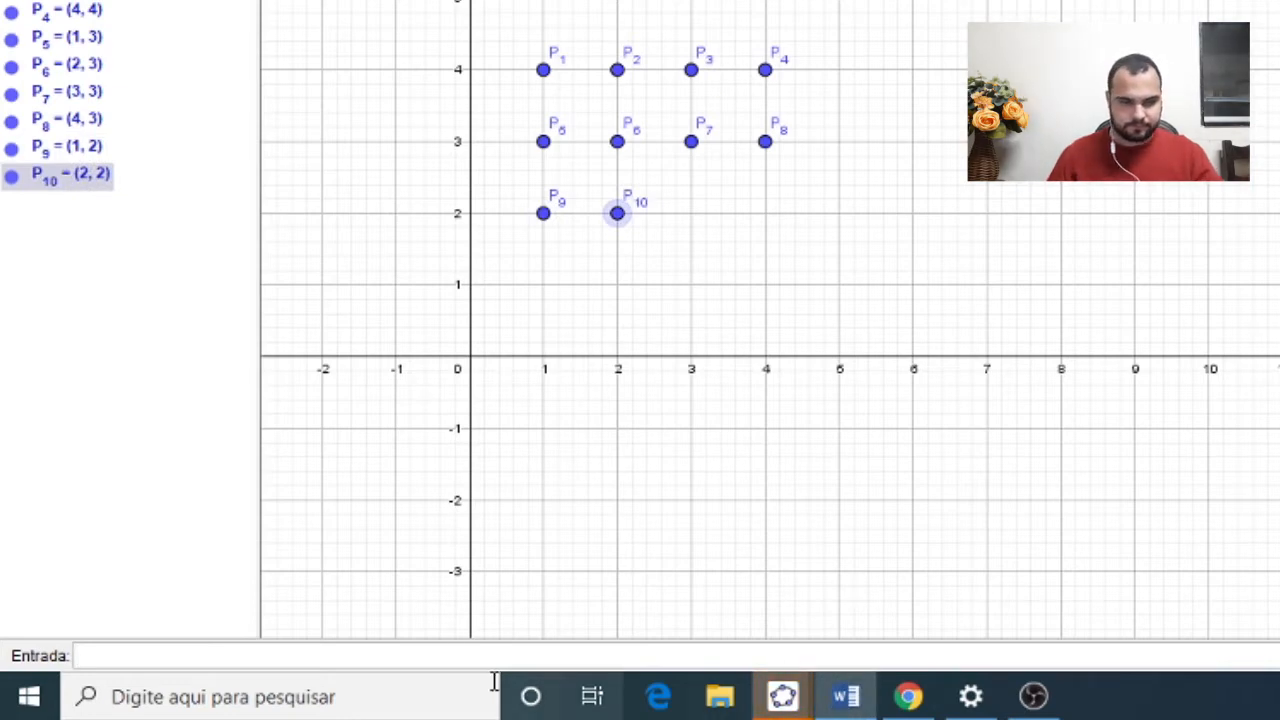
Step: Complete the third row with the points P_{11} = (3, 2) and P_{12} = (4, 2)
left_click(451, 654)
type("P_{11}=(3,2)")
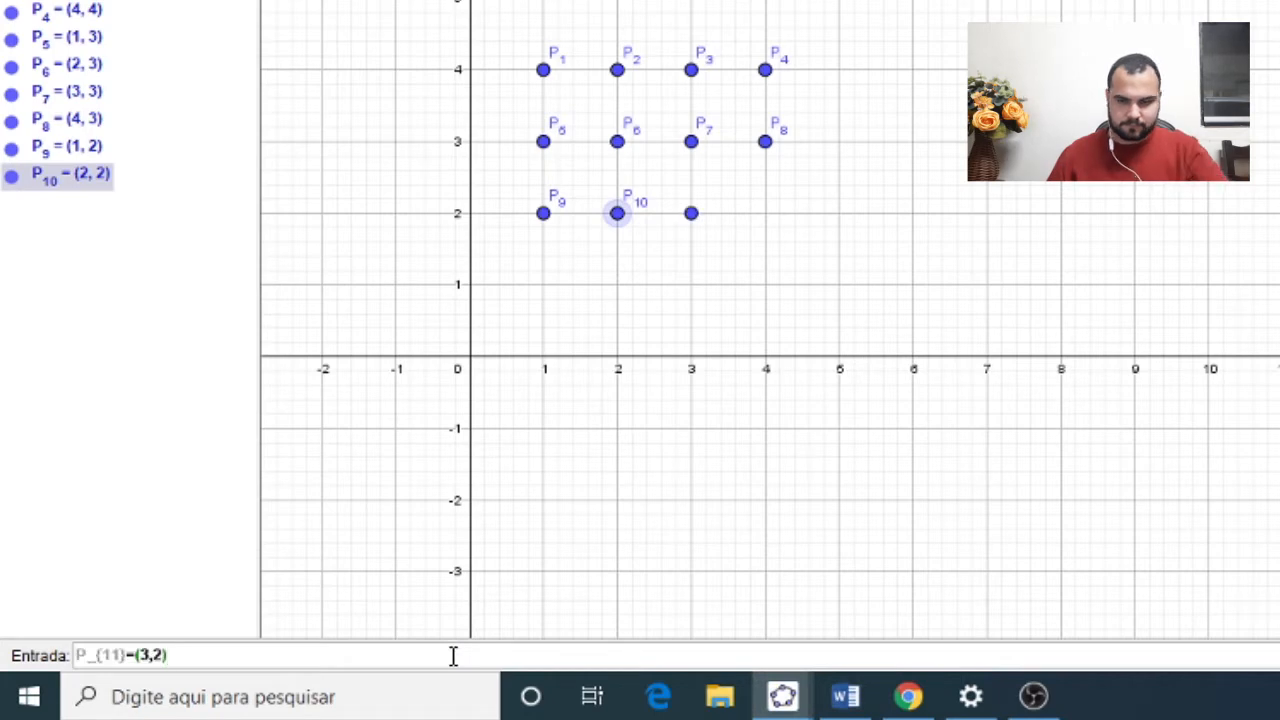
key("Return")
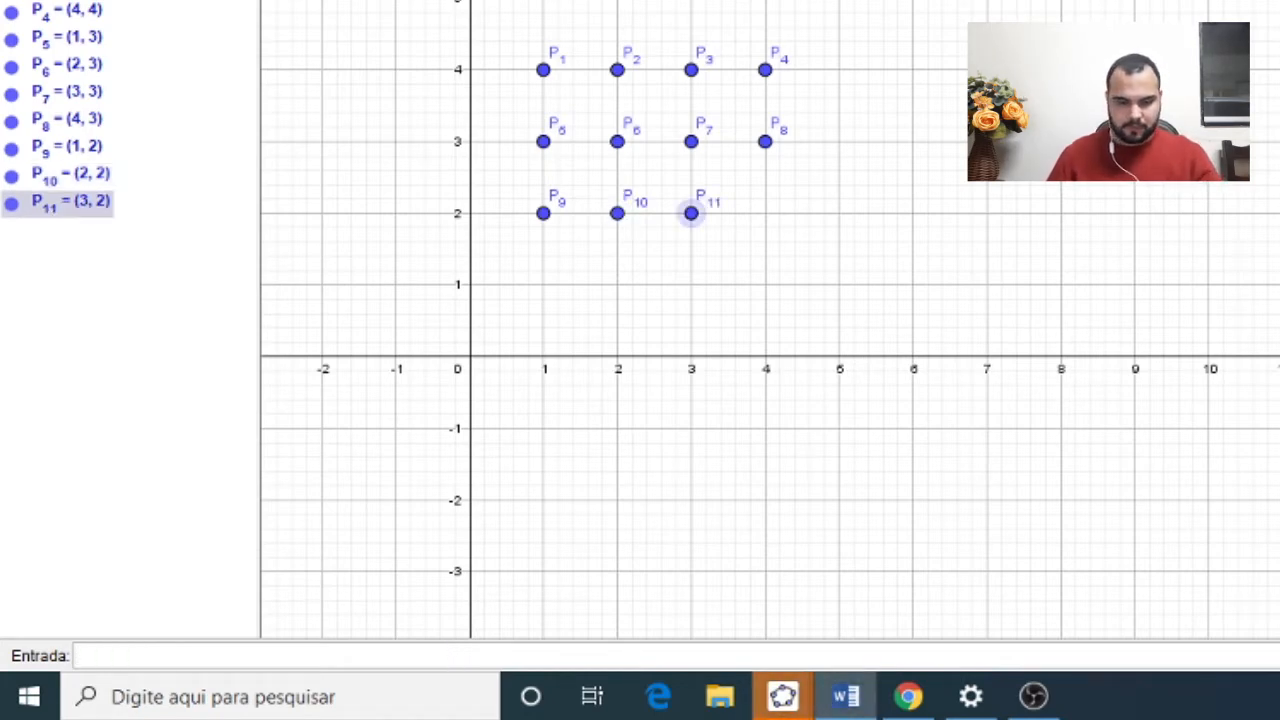
left_click(826, 661)
type("P_{12}=(4,2)")
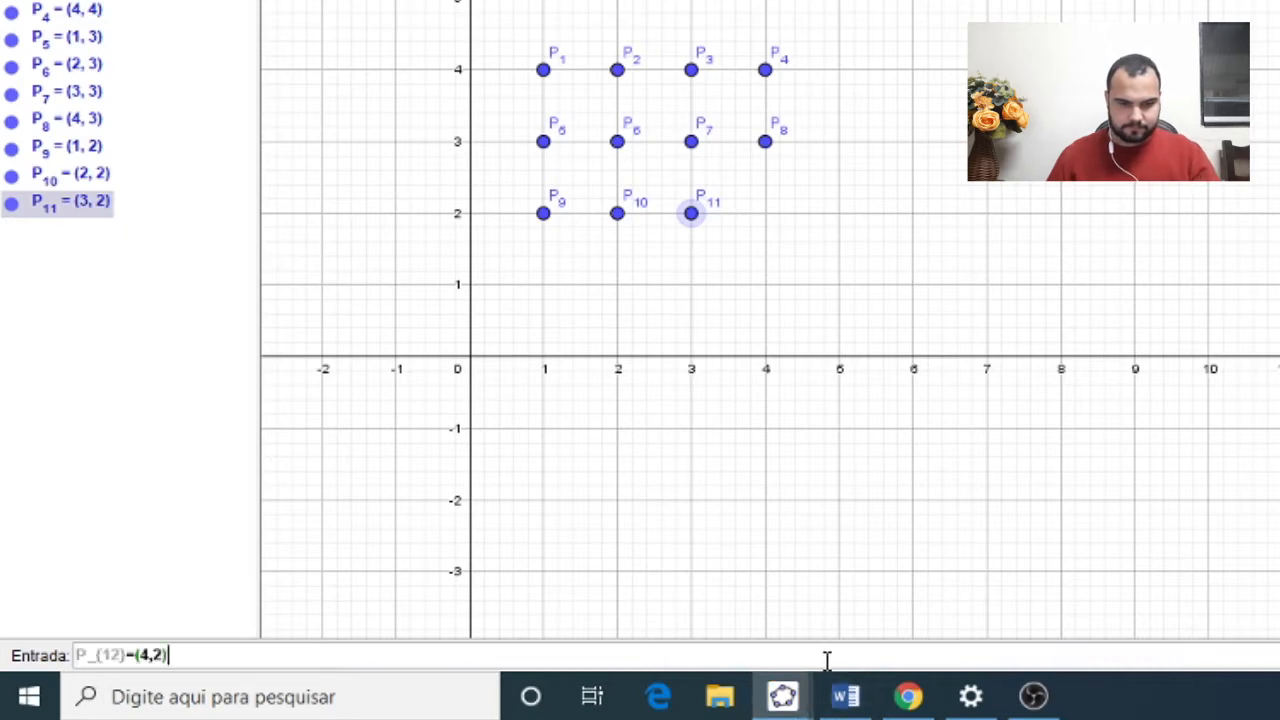
key("Return")
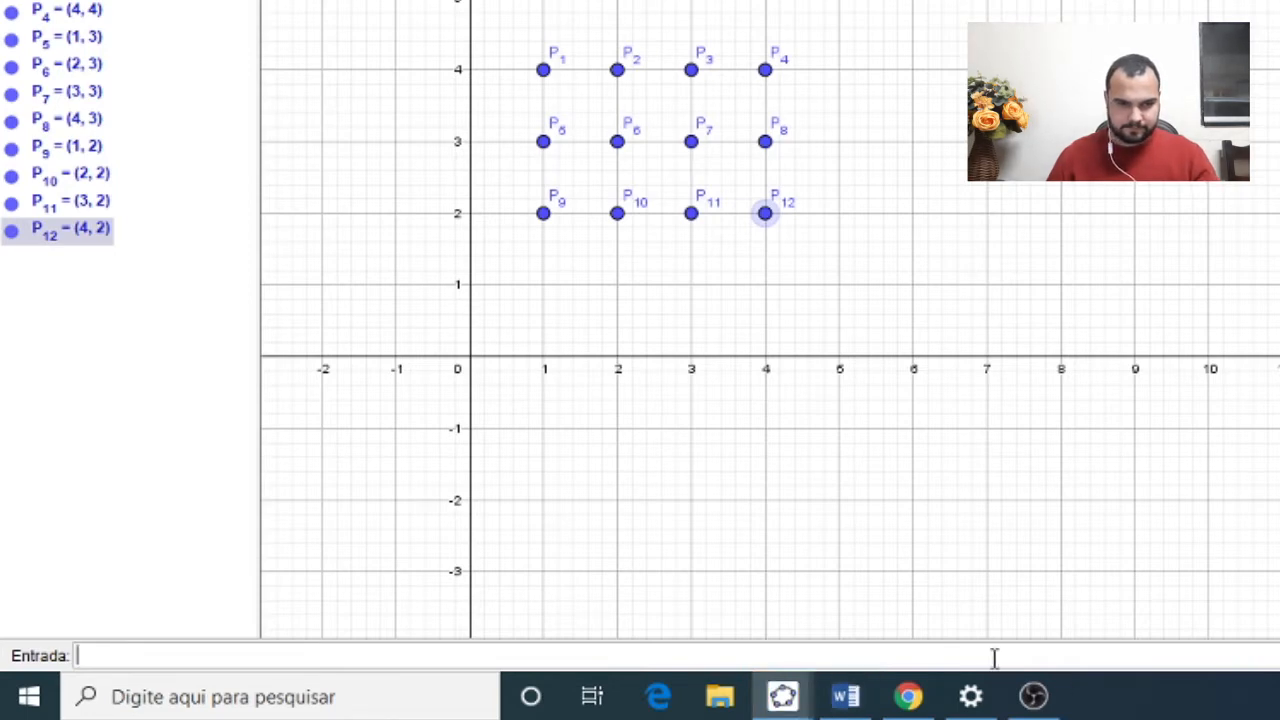
Step: Define the fourth-row points P_{13} = (1, 1), P_{14} = (2, 1) and P_{15} = (3, 1)
type("P_{13}=(1,1)")
key("Return")
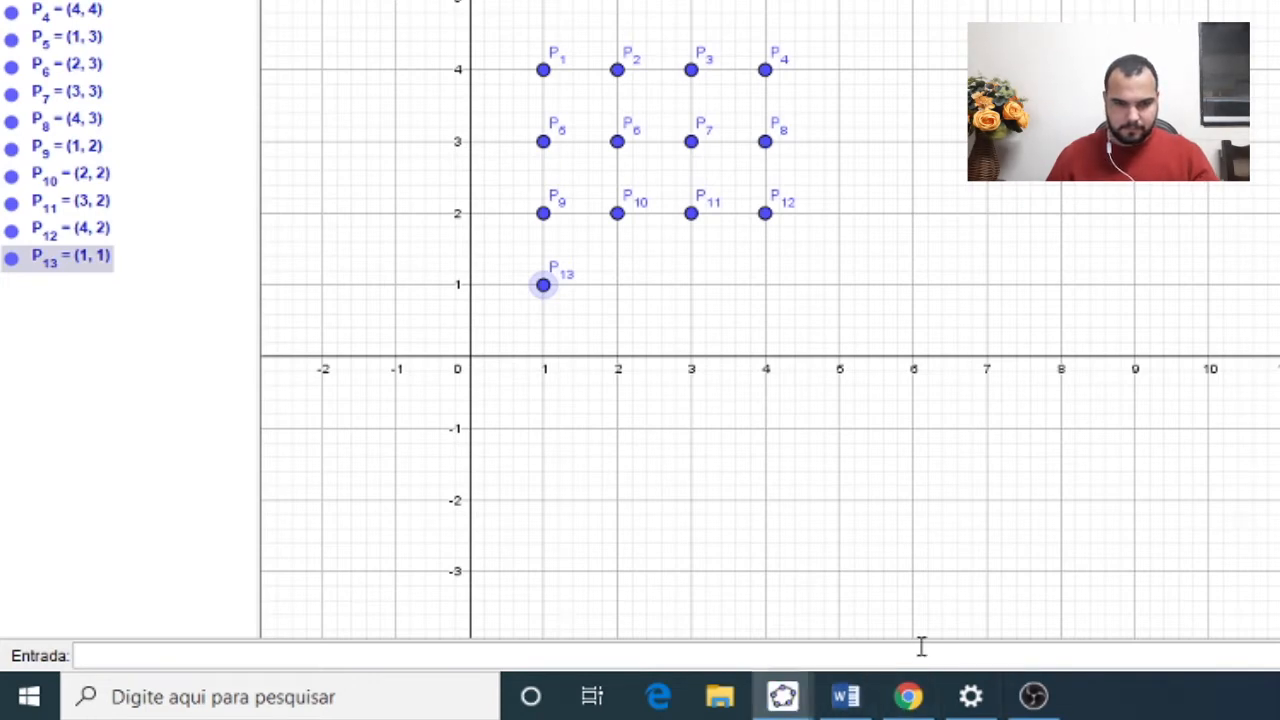
type("P_{14}=(2,1)")
key("Return")
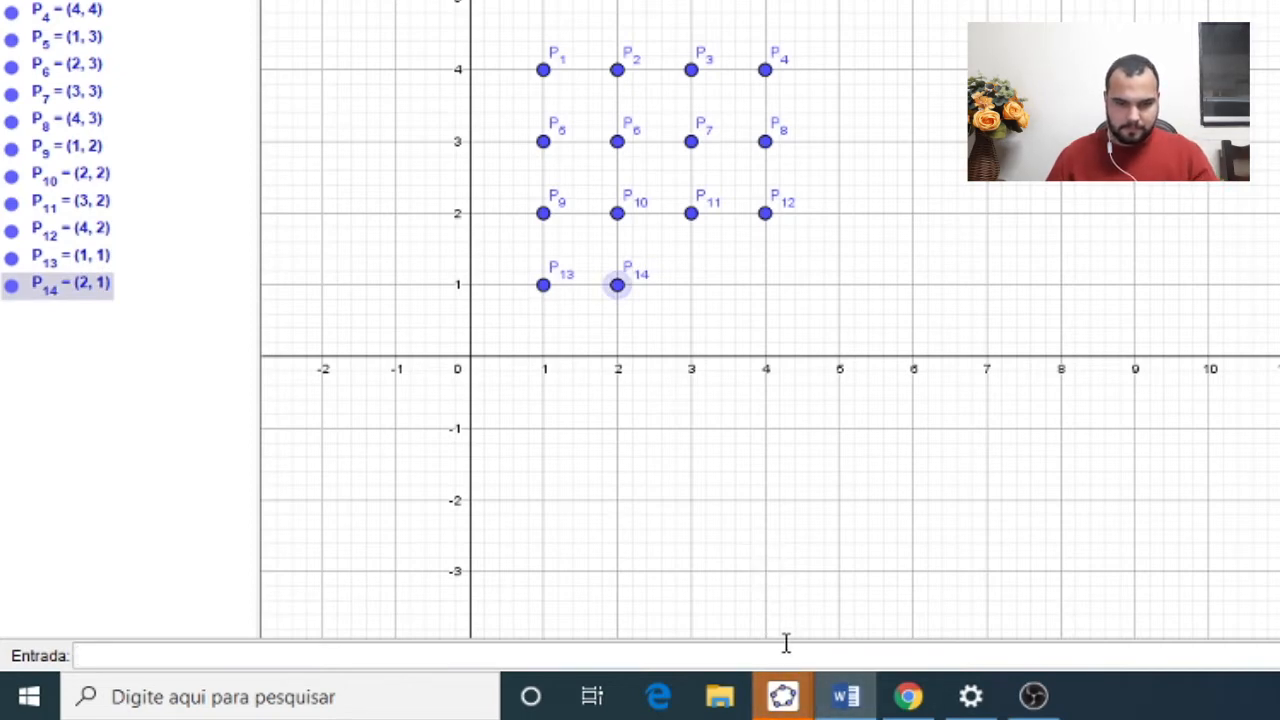
type("P_{15}=(3,1)")
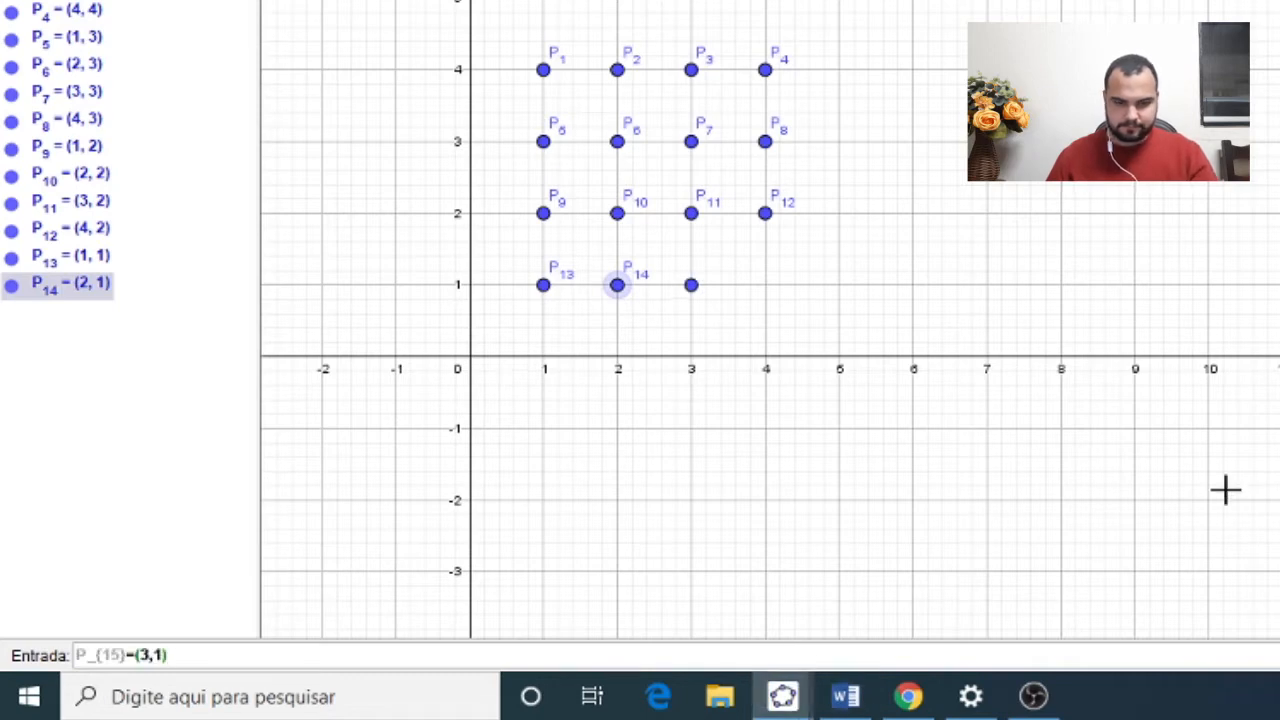
key("Return")
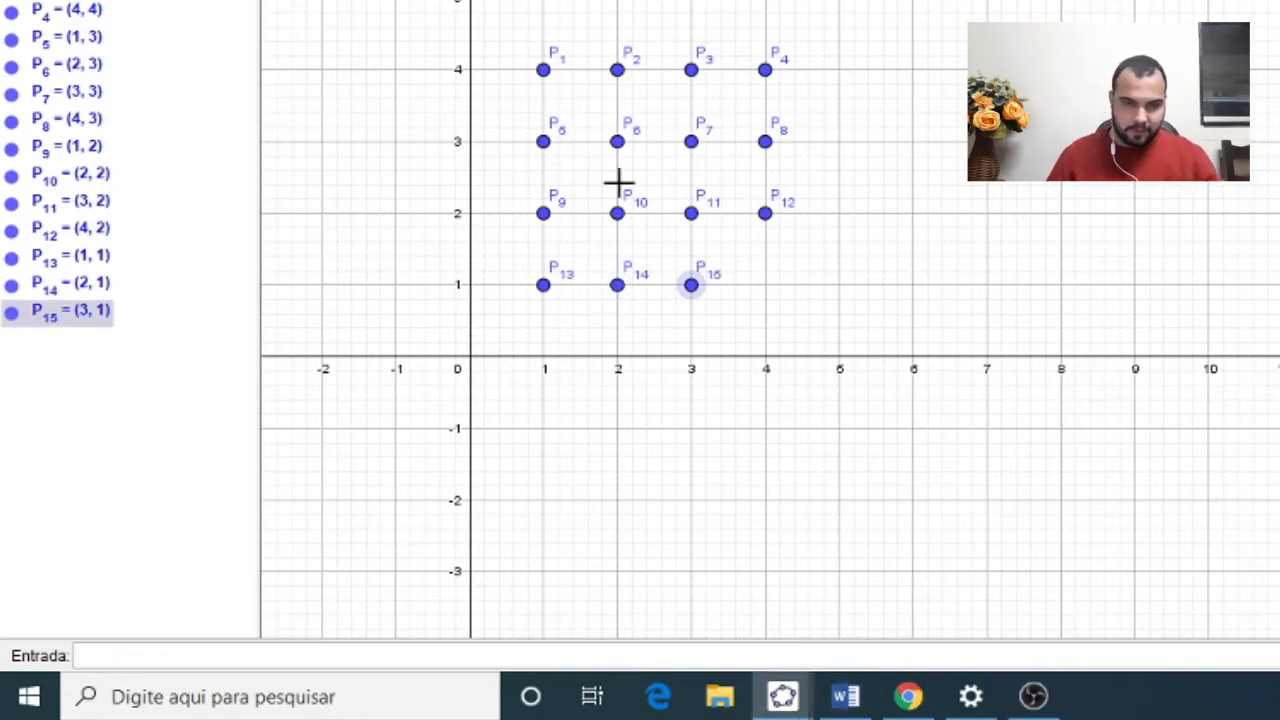
Step: Plot two free points in the graphics view at (4, 1) and (5, 1)
left_click(766, 285)
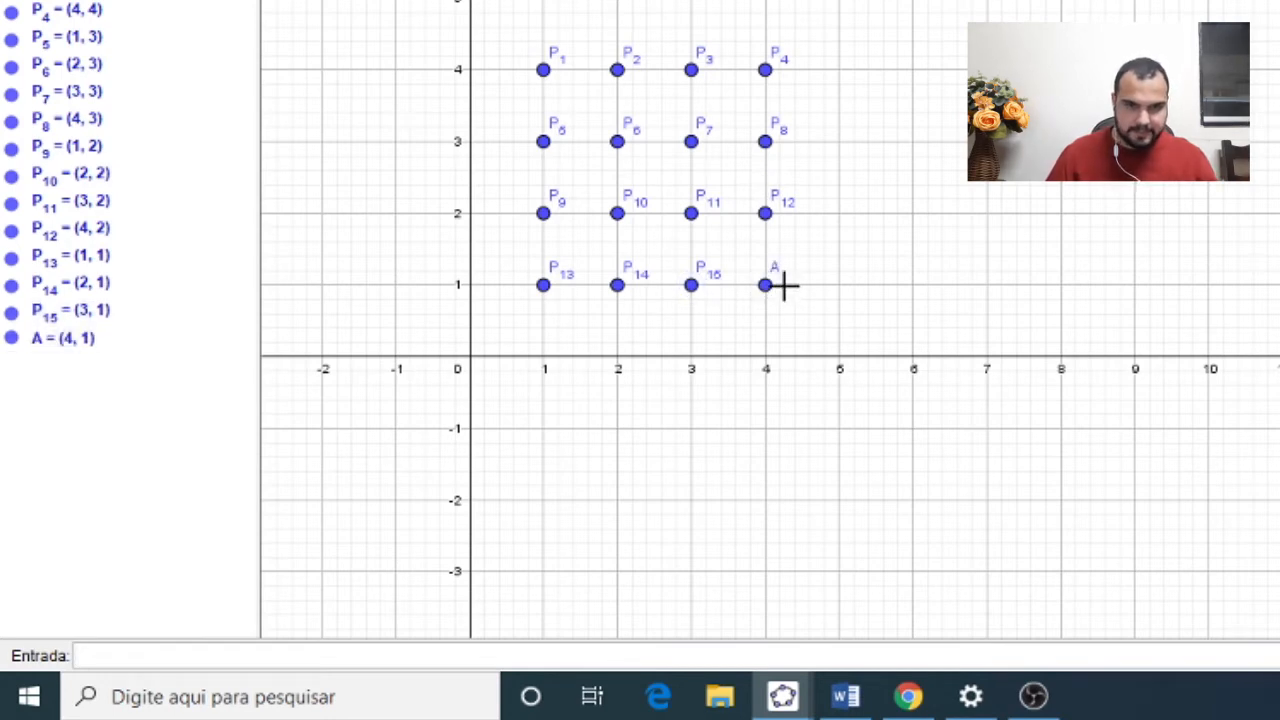
left_click(840, 285)
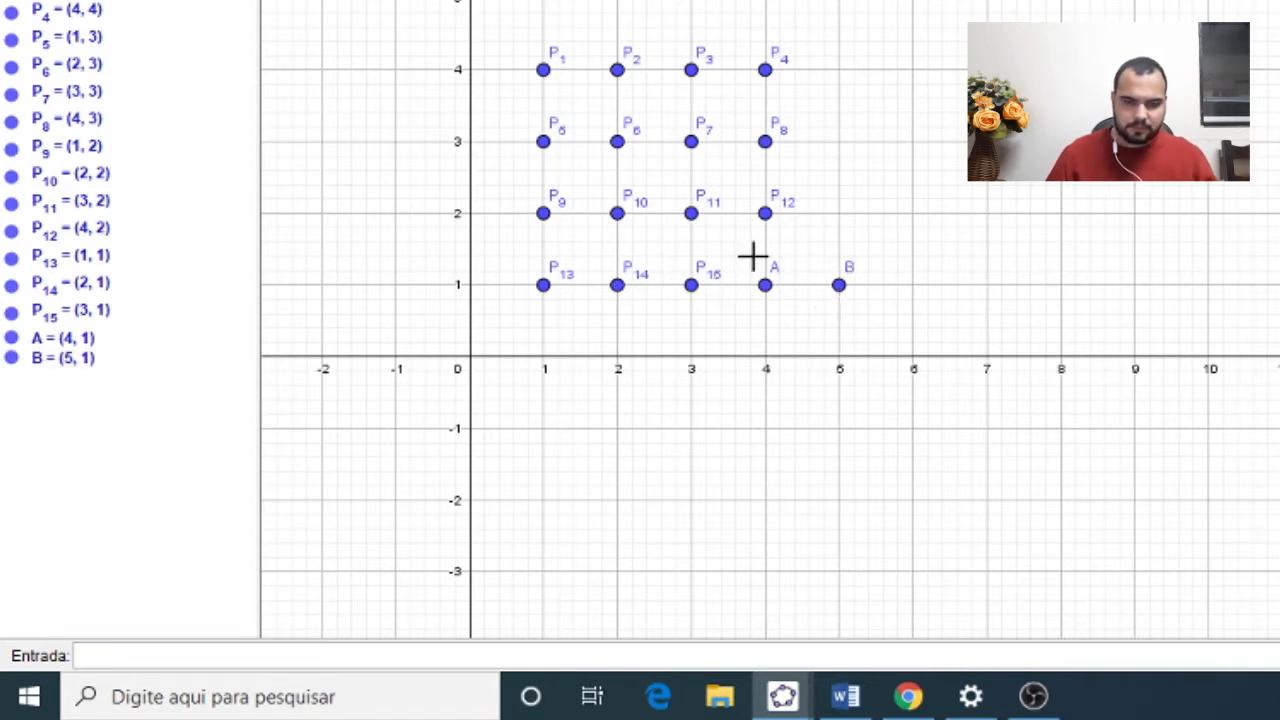
Step: Try to rename the free point A at (4, 1) as V in its properties
right_click(767, 290)
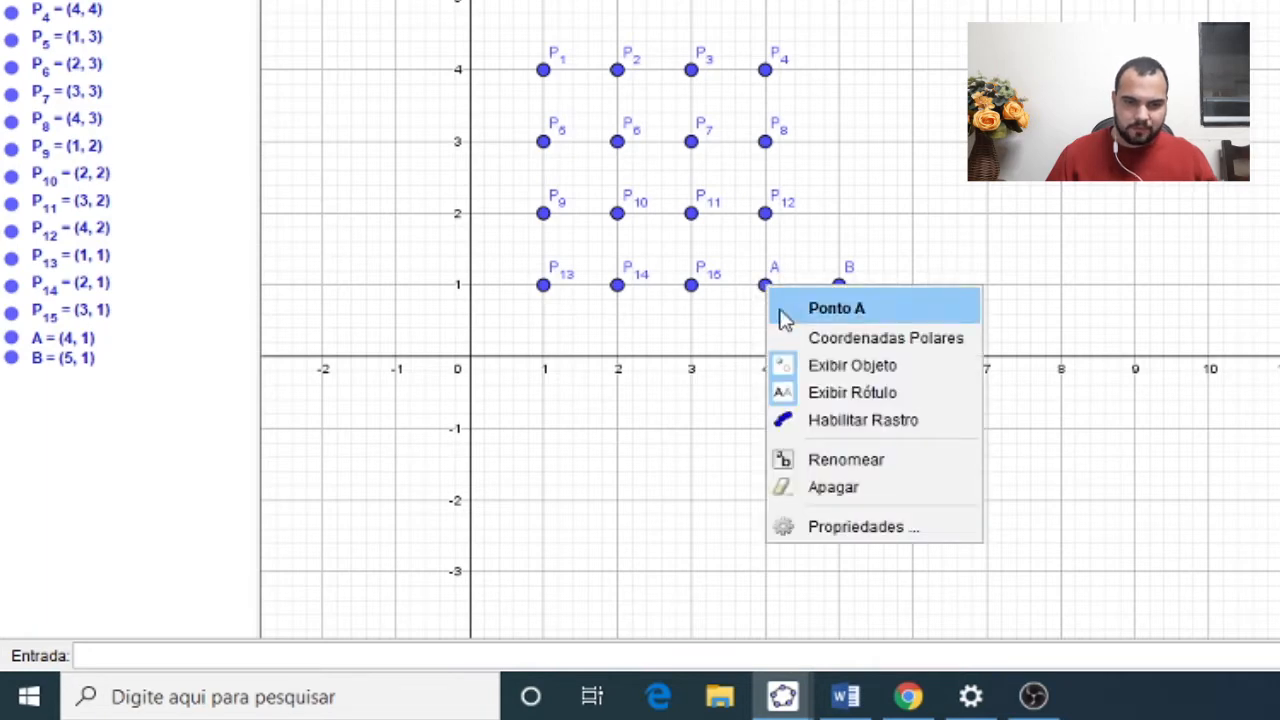
left_click(846, 528)
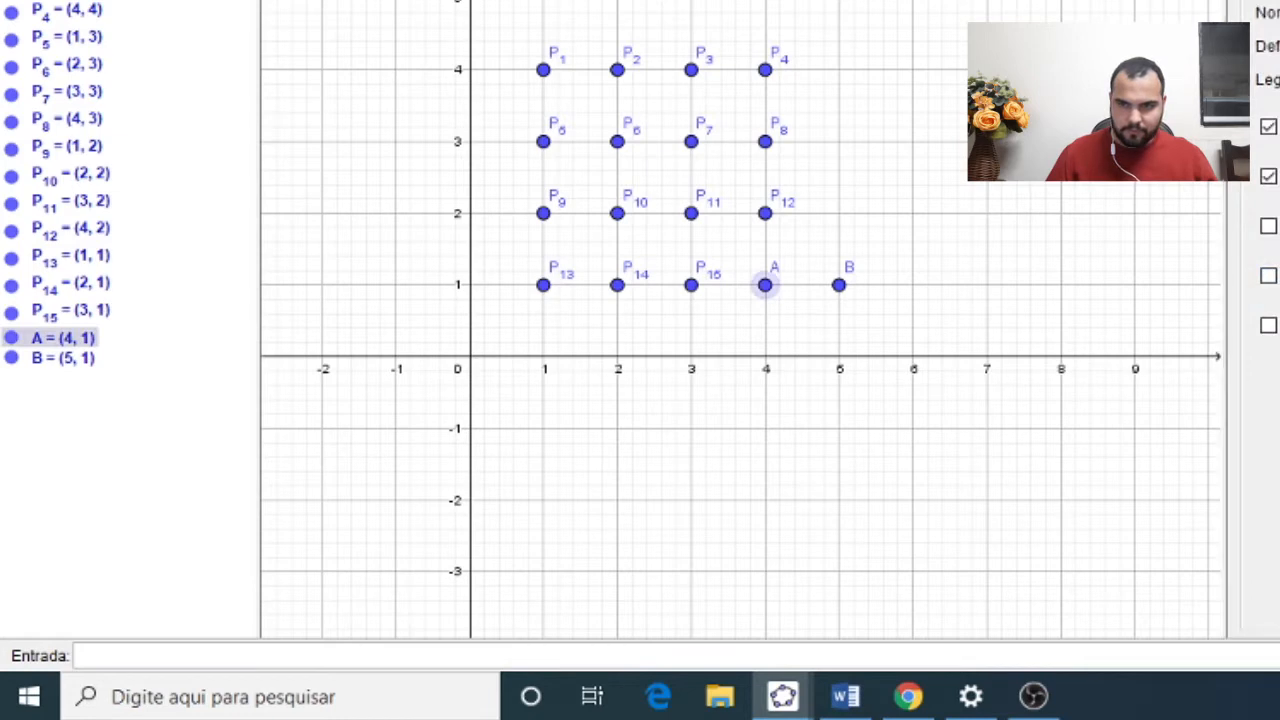
right_click(770, 291)
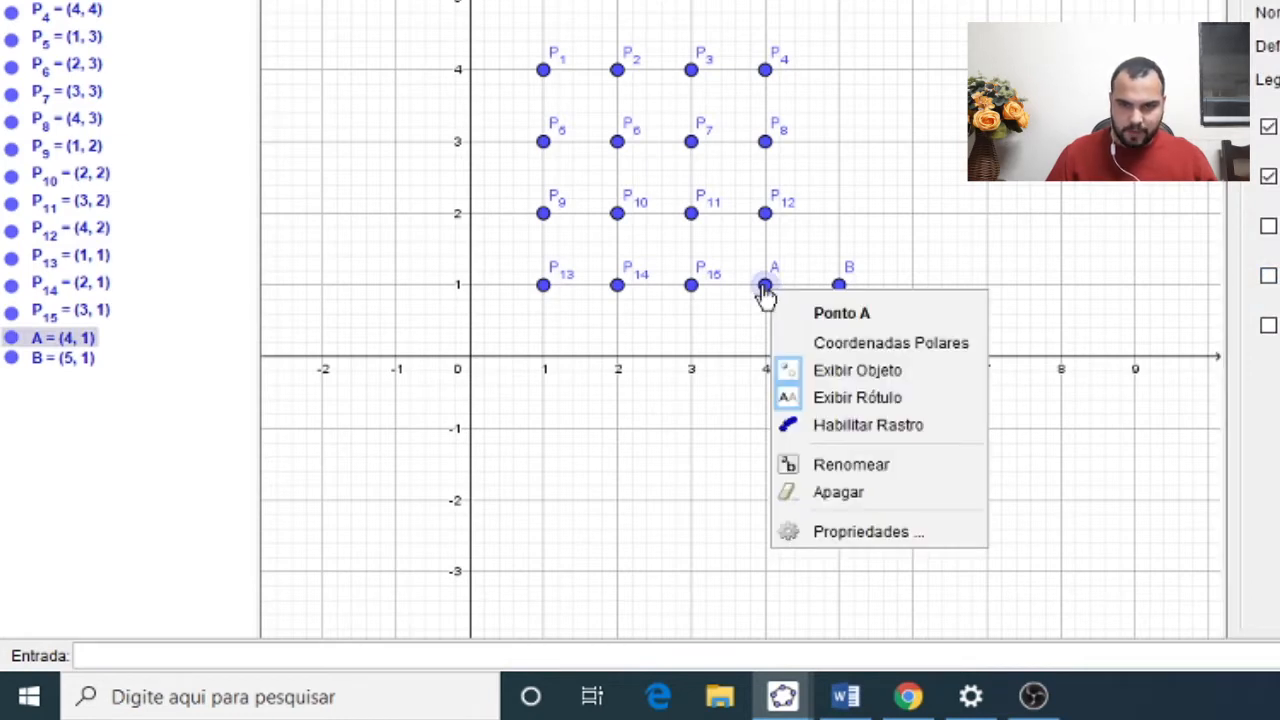
left_click(877, 533)
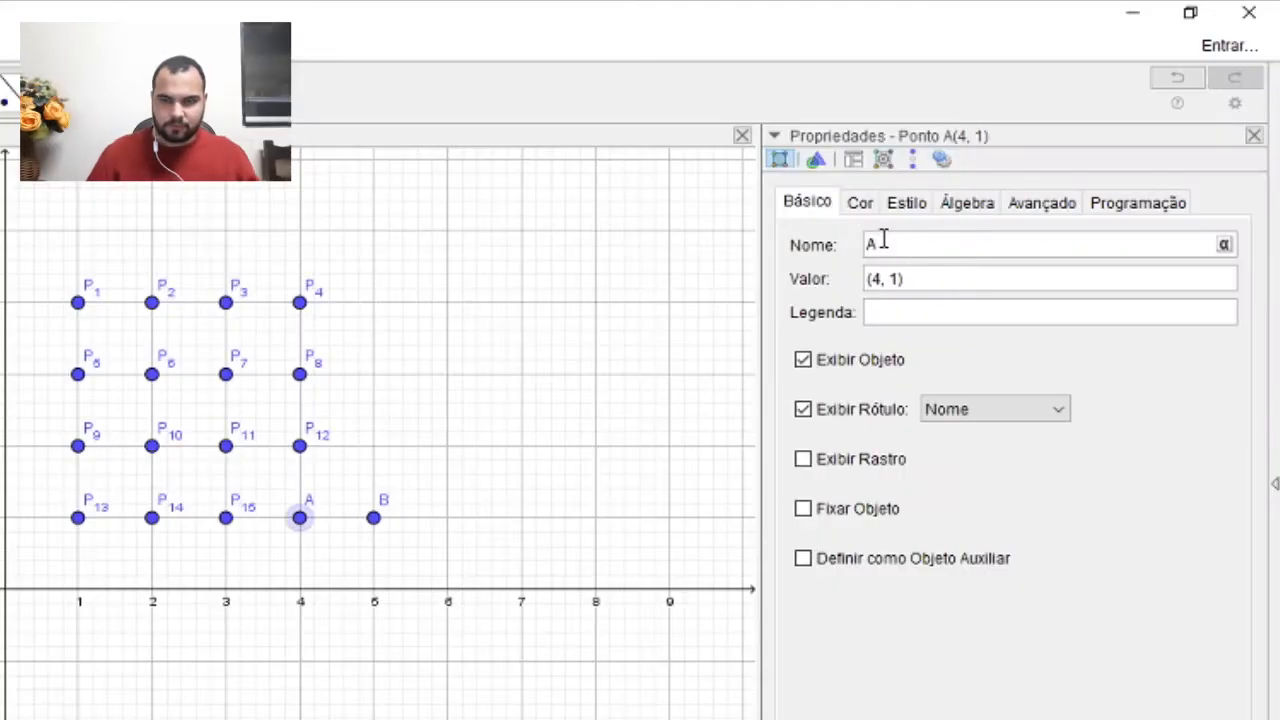
key("BackSpace")
type("V")
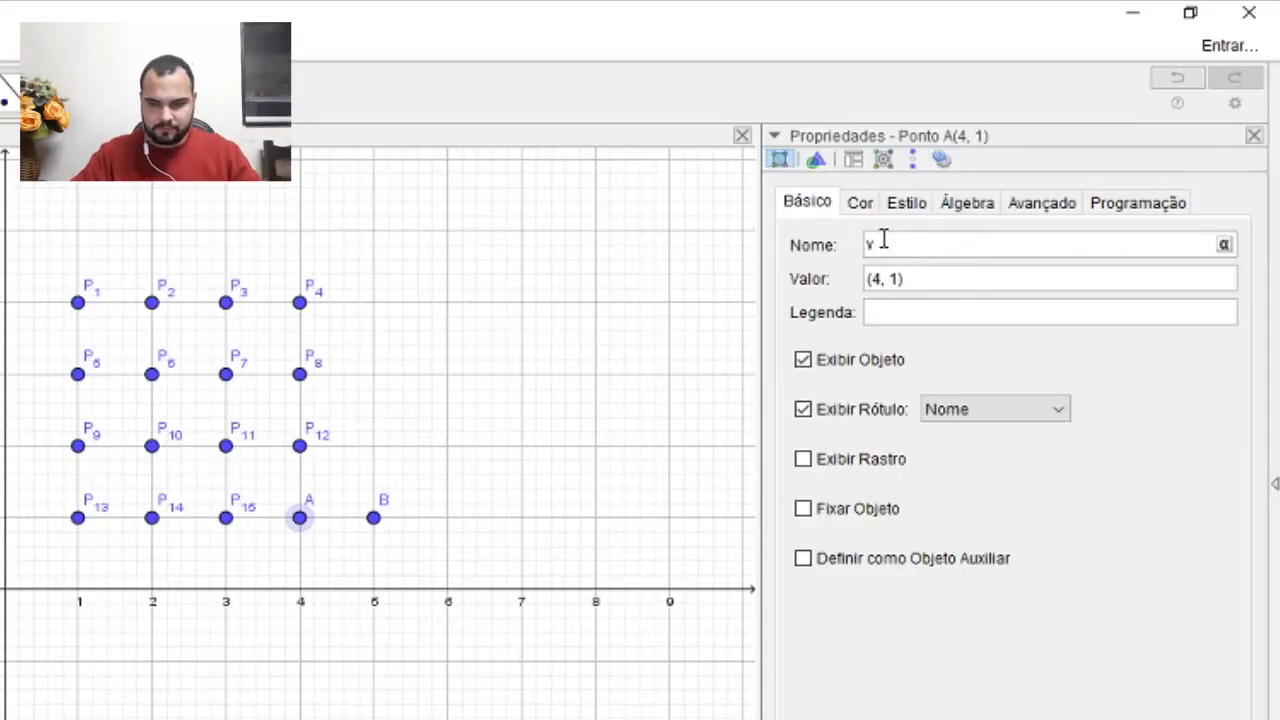
key("BackSpace")
type("V")
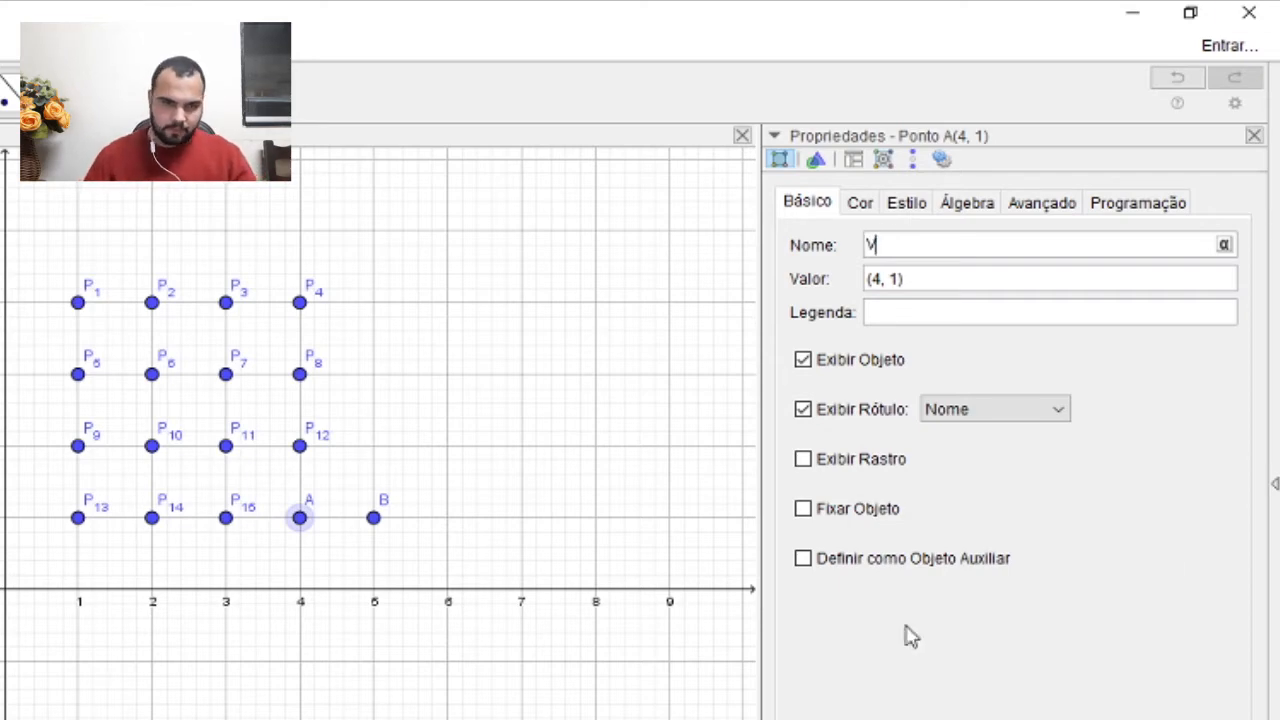
left_click(659, 441)
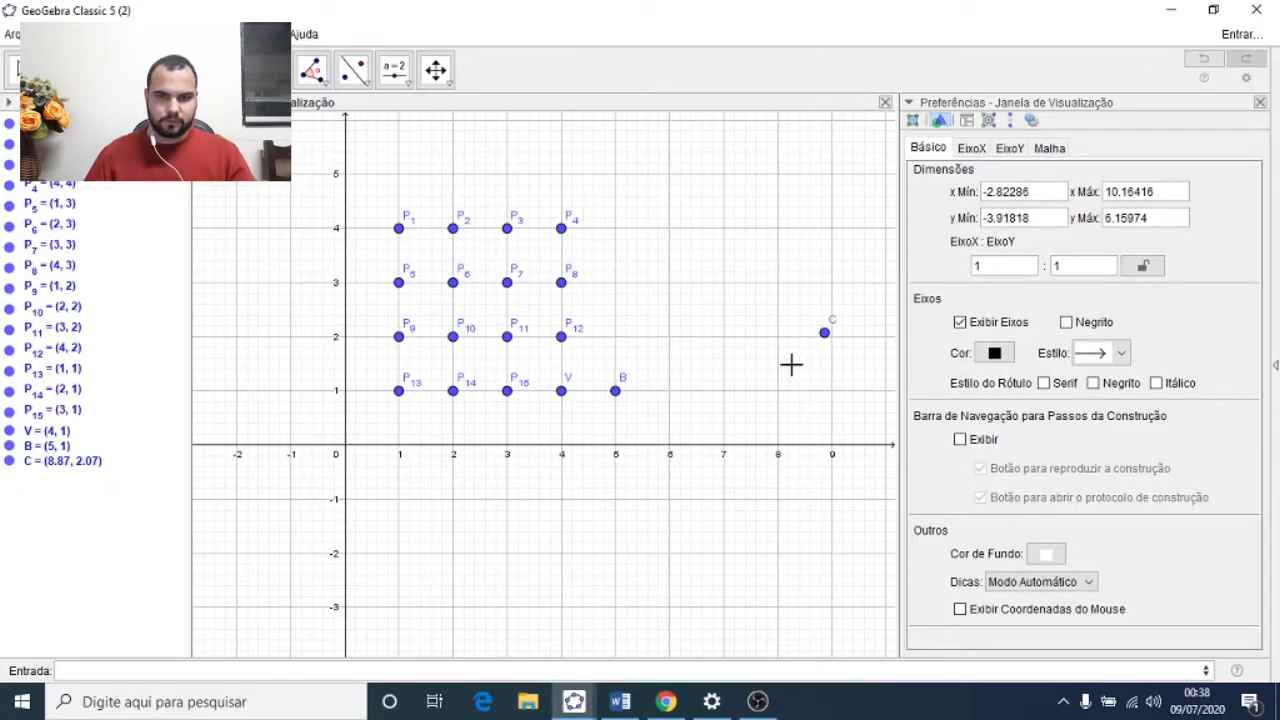
Step: Undo the point renaming and the stray point C placed in the graphics view
key("ctrl+z")
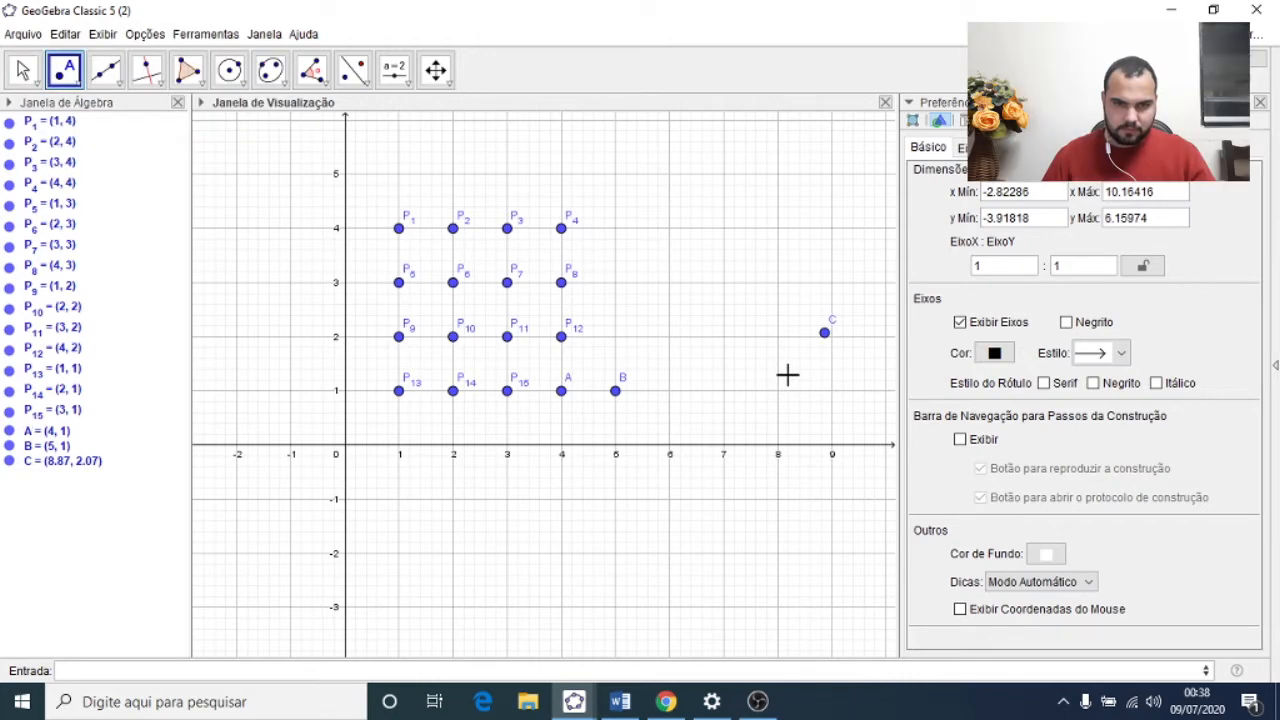
key("ctrl+z")
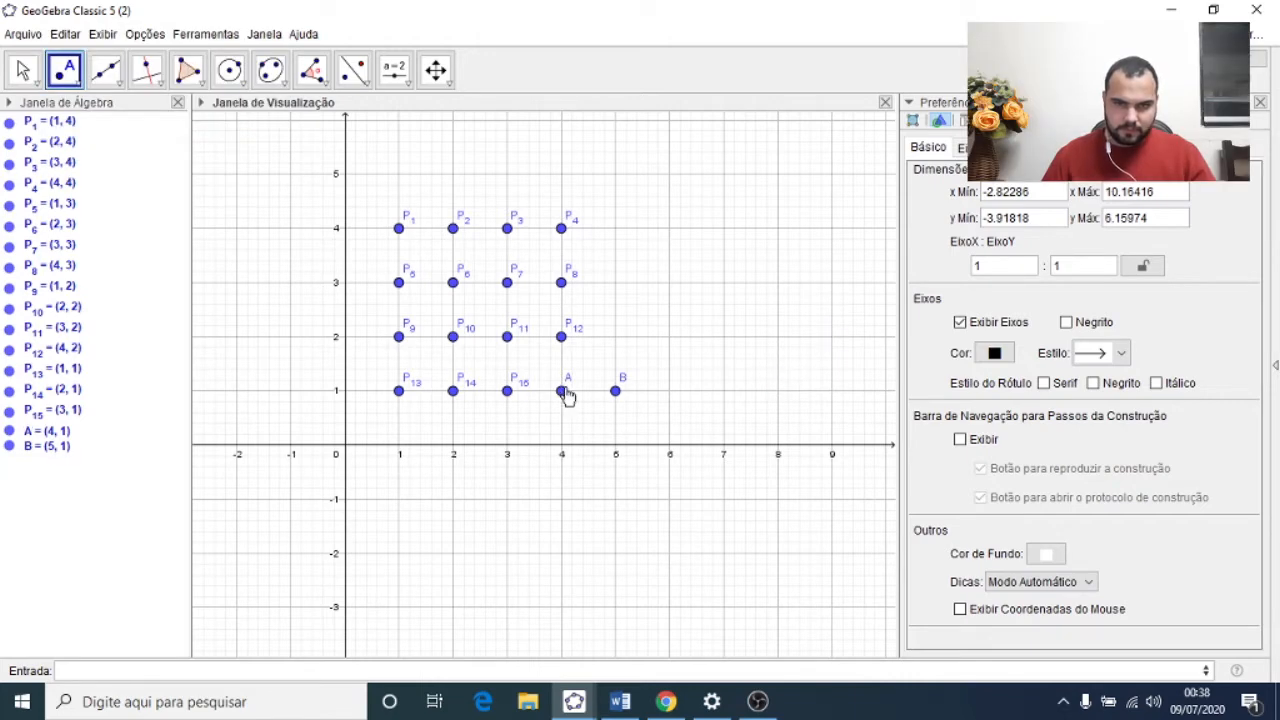
Step: Activate the Move tool and rename the free point A at (4, 1) as V
left_click(22, 69)
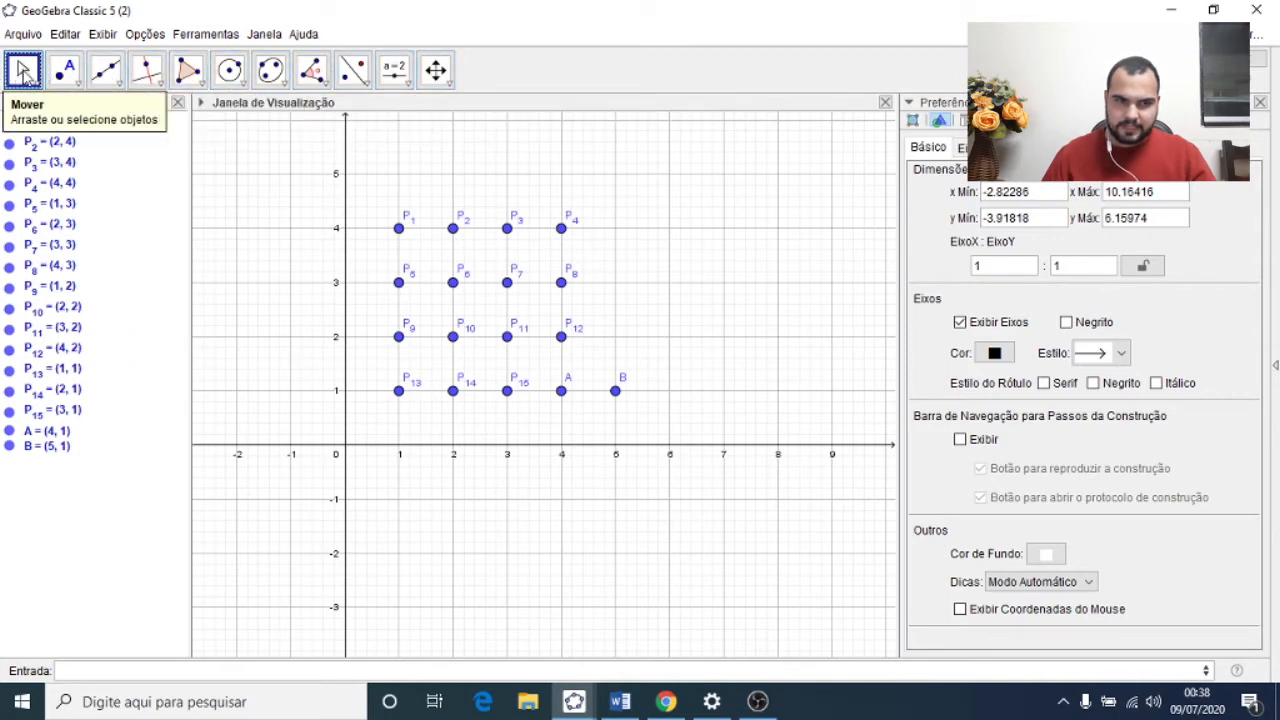
left_click(561, 391)
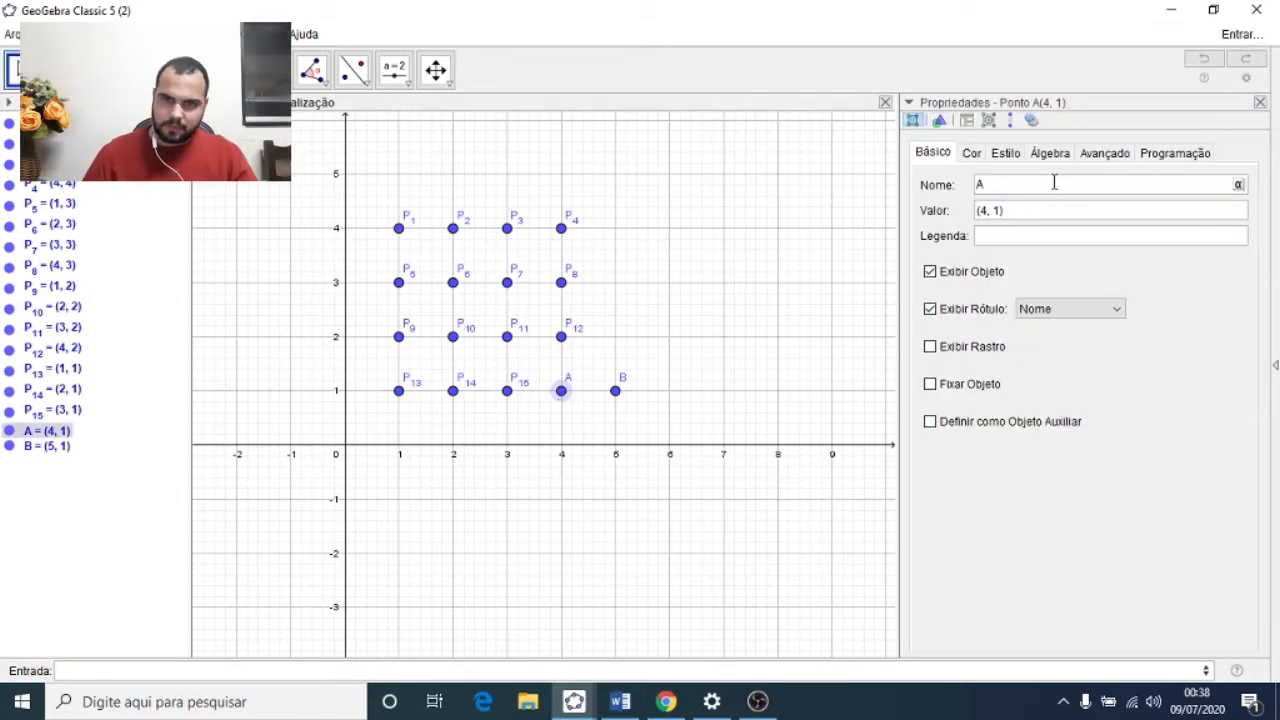
key("BackSpace")
type("V")
left_click(777, 214)
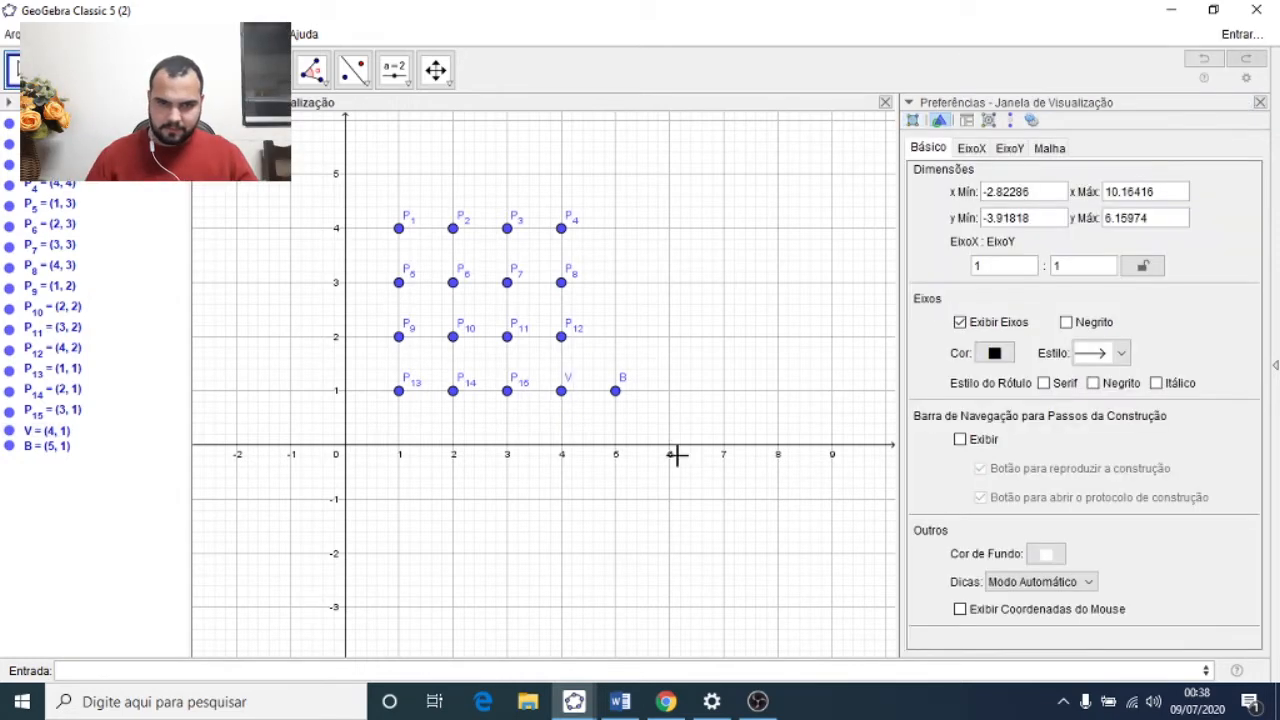
Step: Rename the free point B at (5, 1) as Q and close its properties
left_click(614, 391)
left_click(1015, 185)
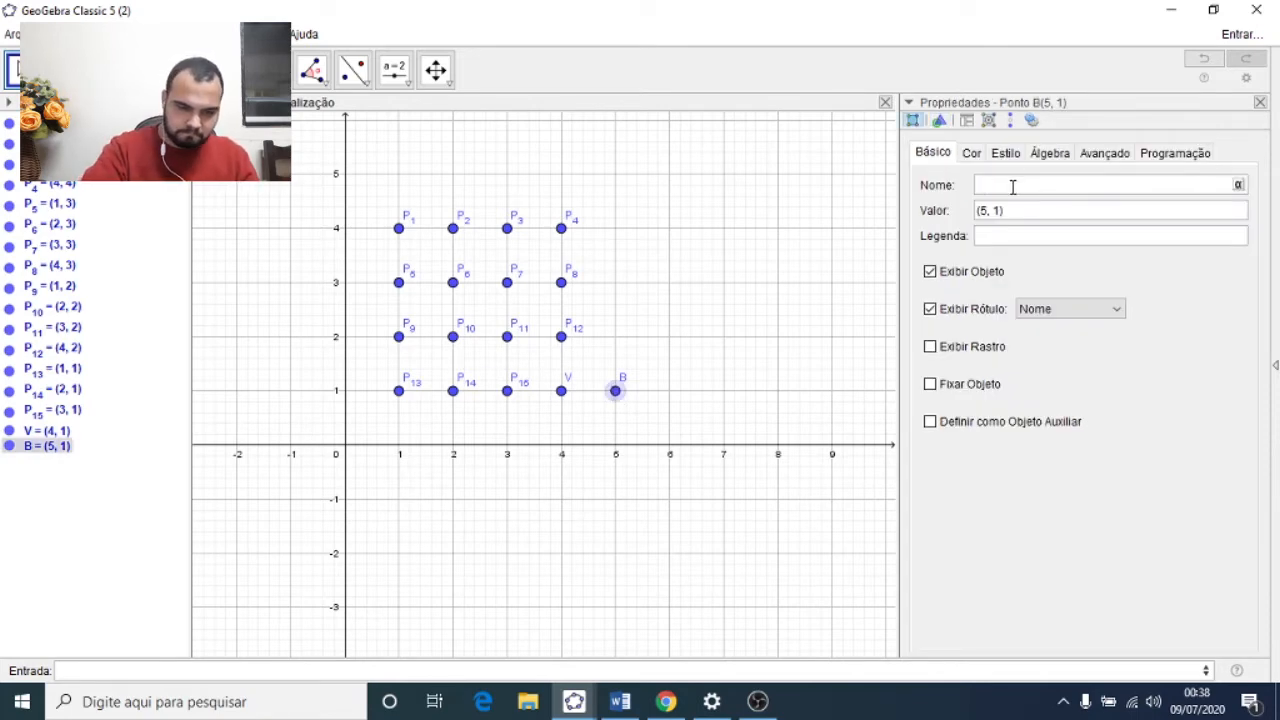
left_click(646, 353)
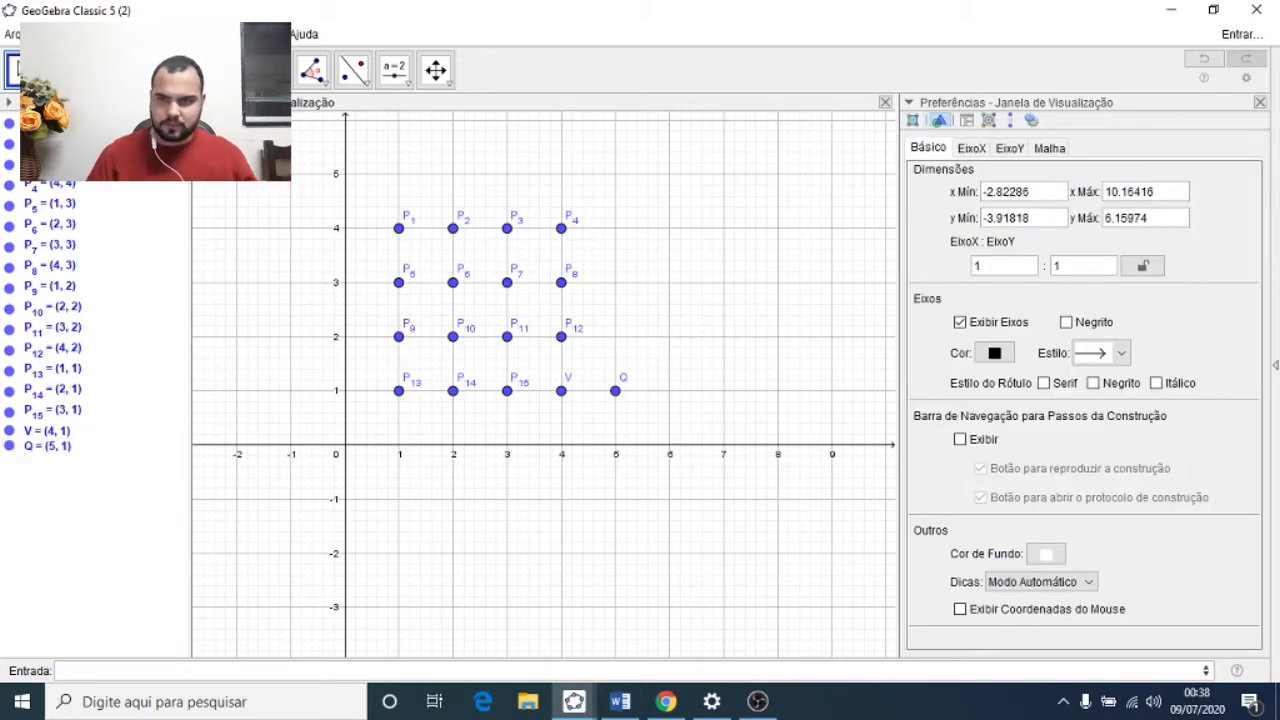
left_click(1260, 103)
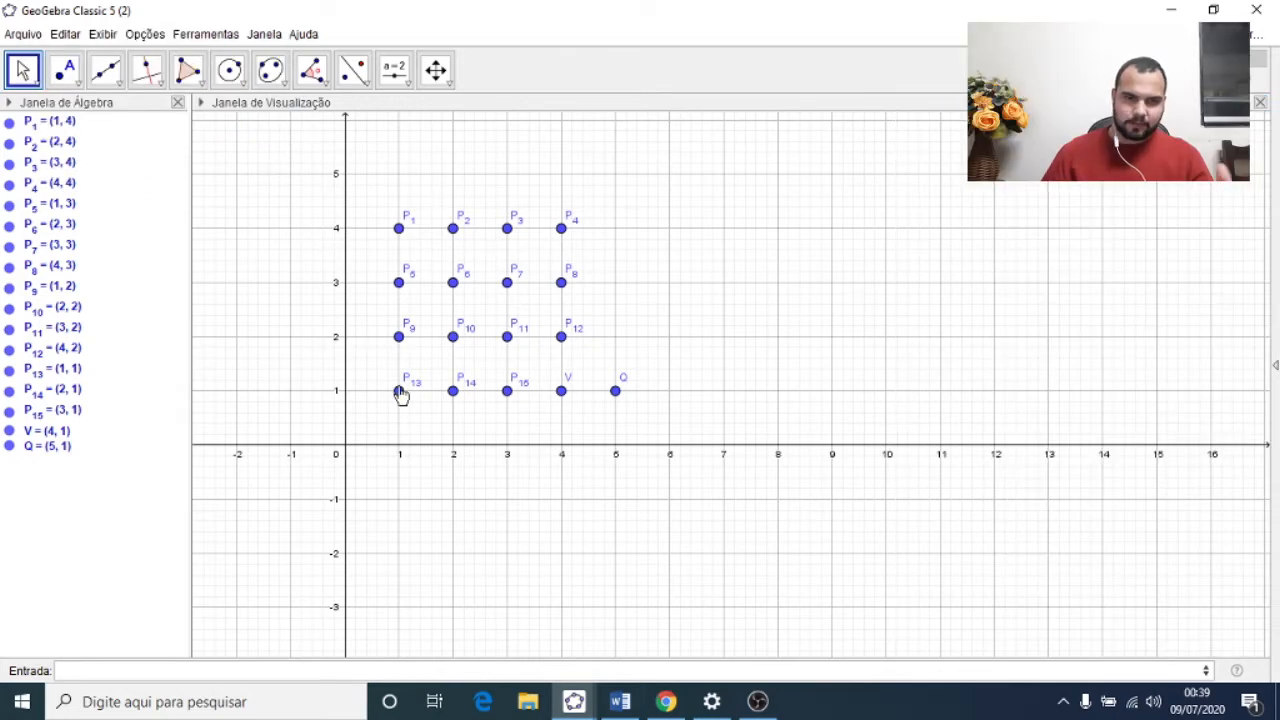
Step: View the finished coloured puzzle in the other GeoGebra window, then return to the point grid
mouse_move(566, 708)
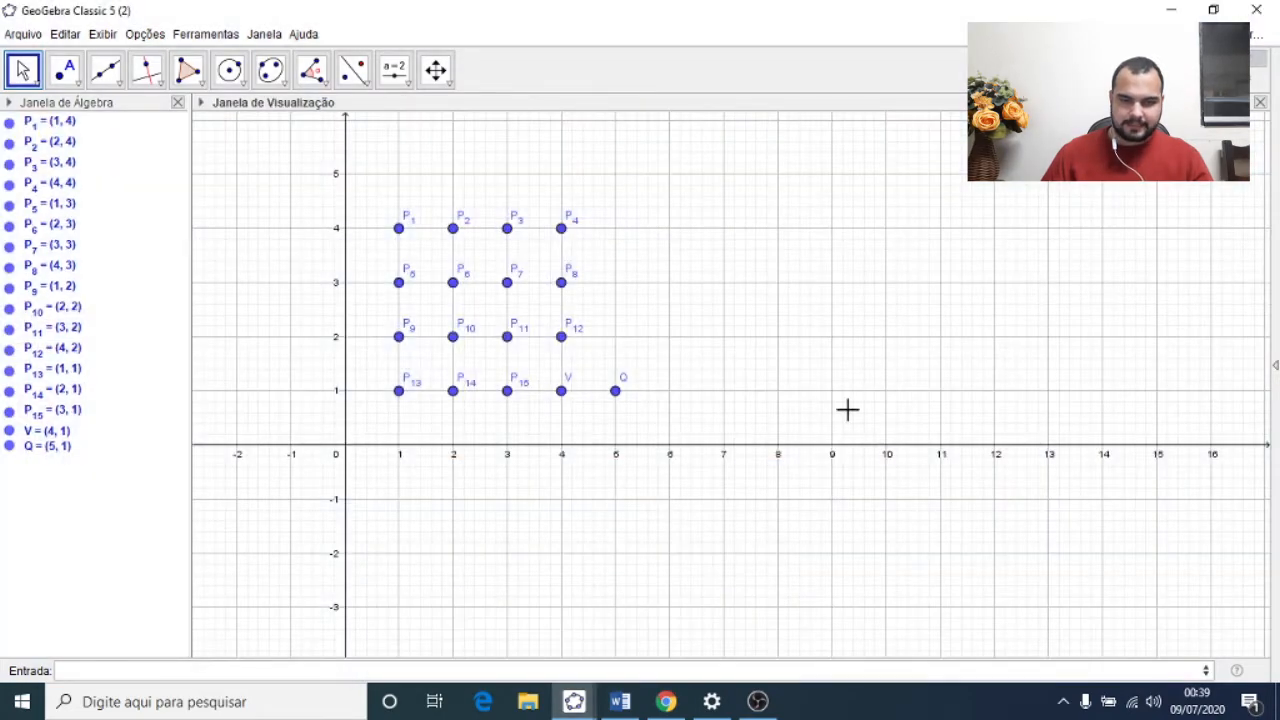
left_click(490, 608)
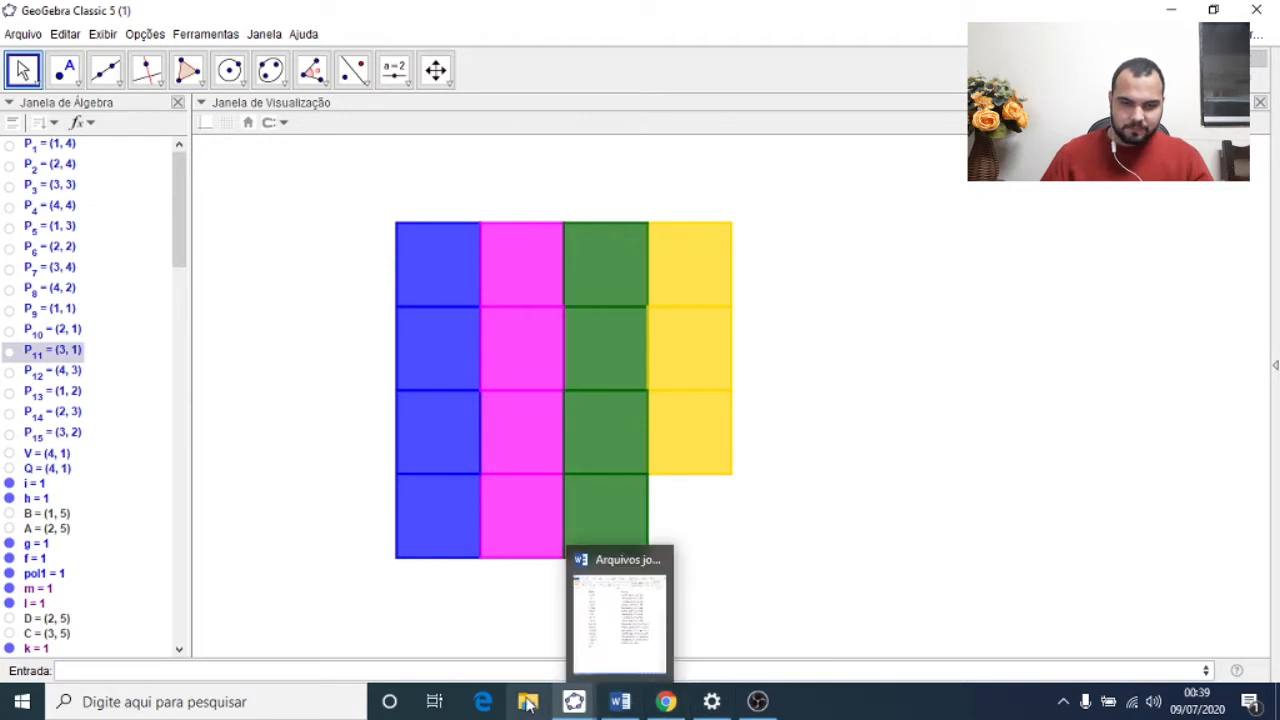
mouse_move(574, 701)
left_click(680, 645)
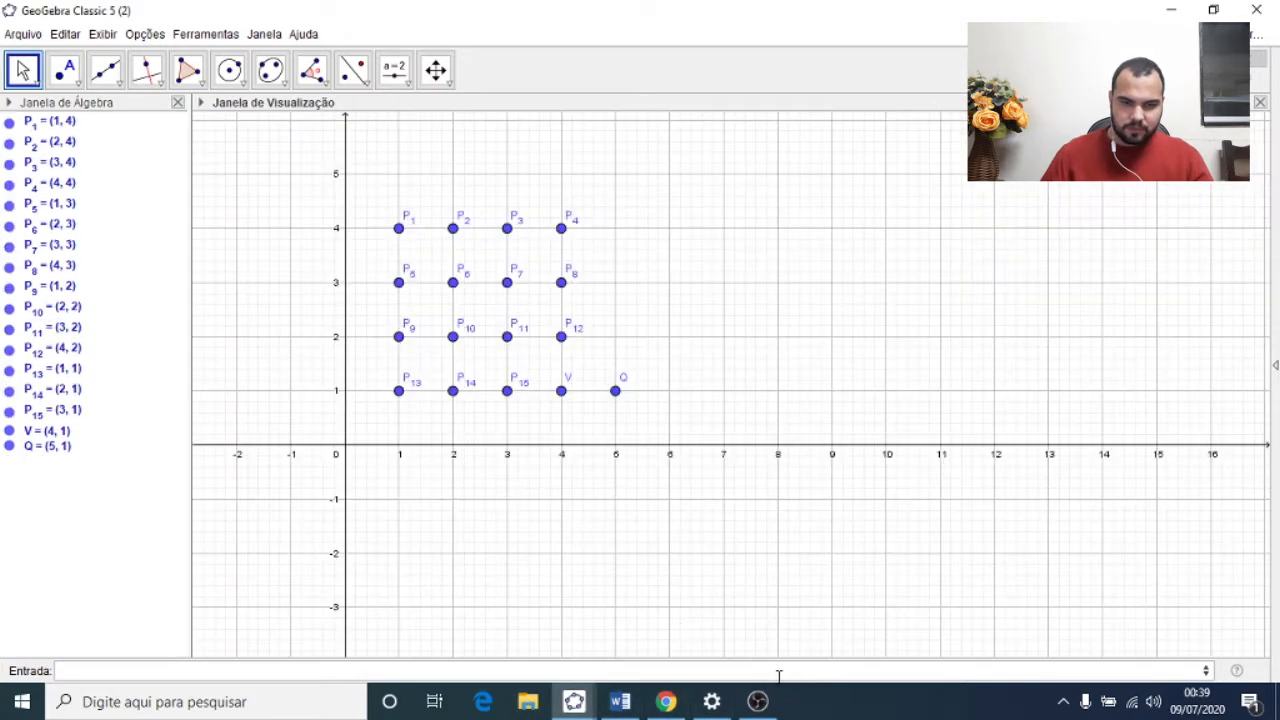
Step: Close the open Windows Settings (Configurações) window
right_click(712, 701)
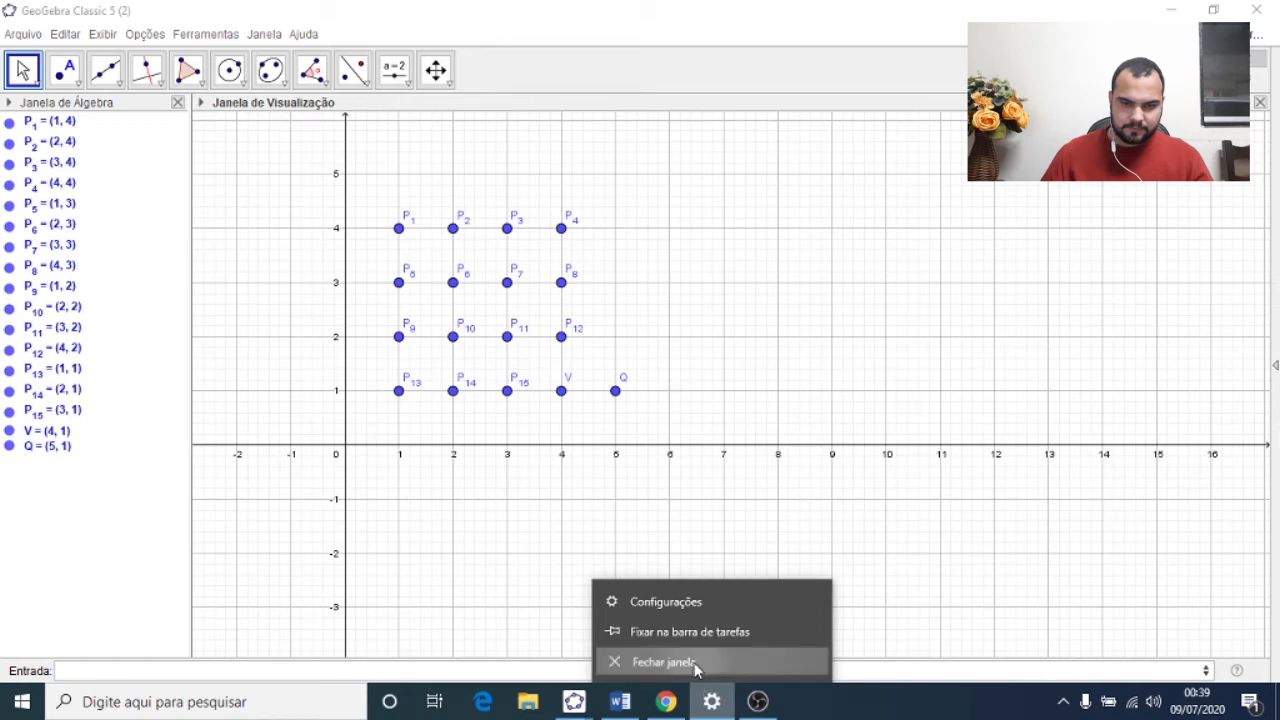
left_click(700, 665)
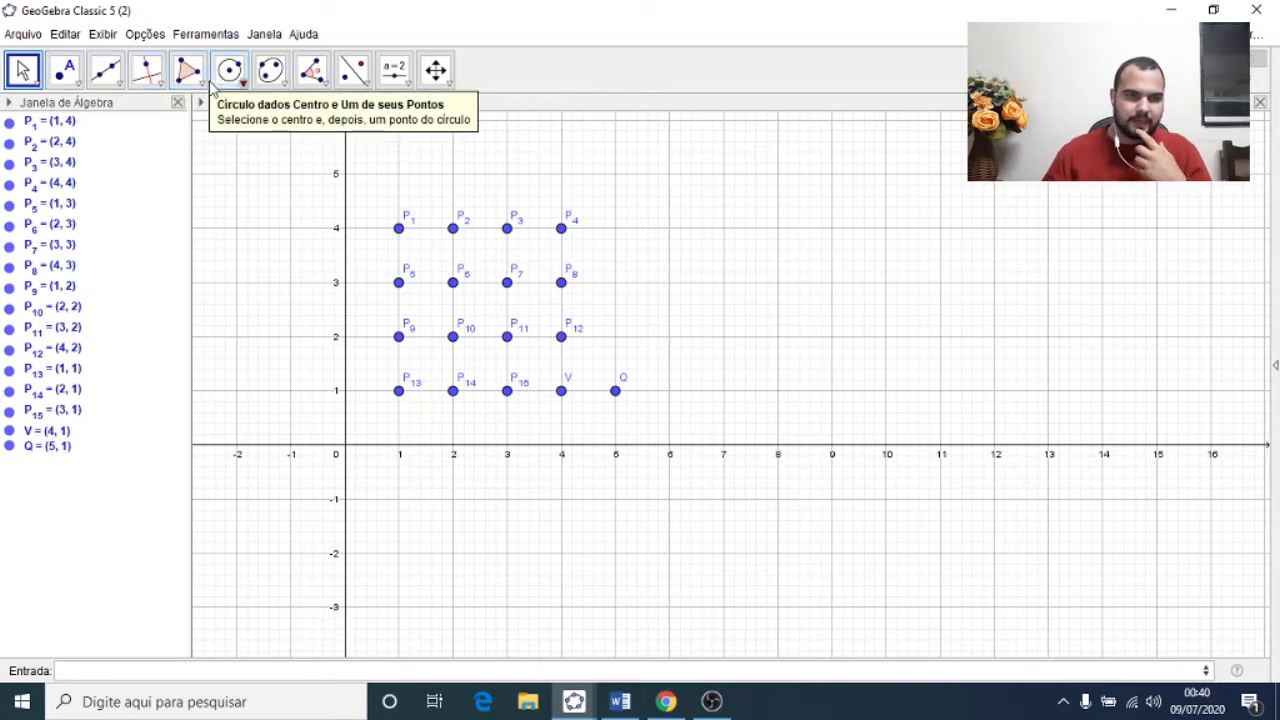
left_click(204, 84)
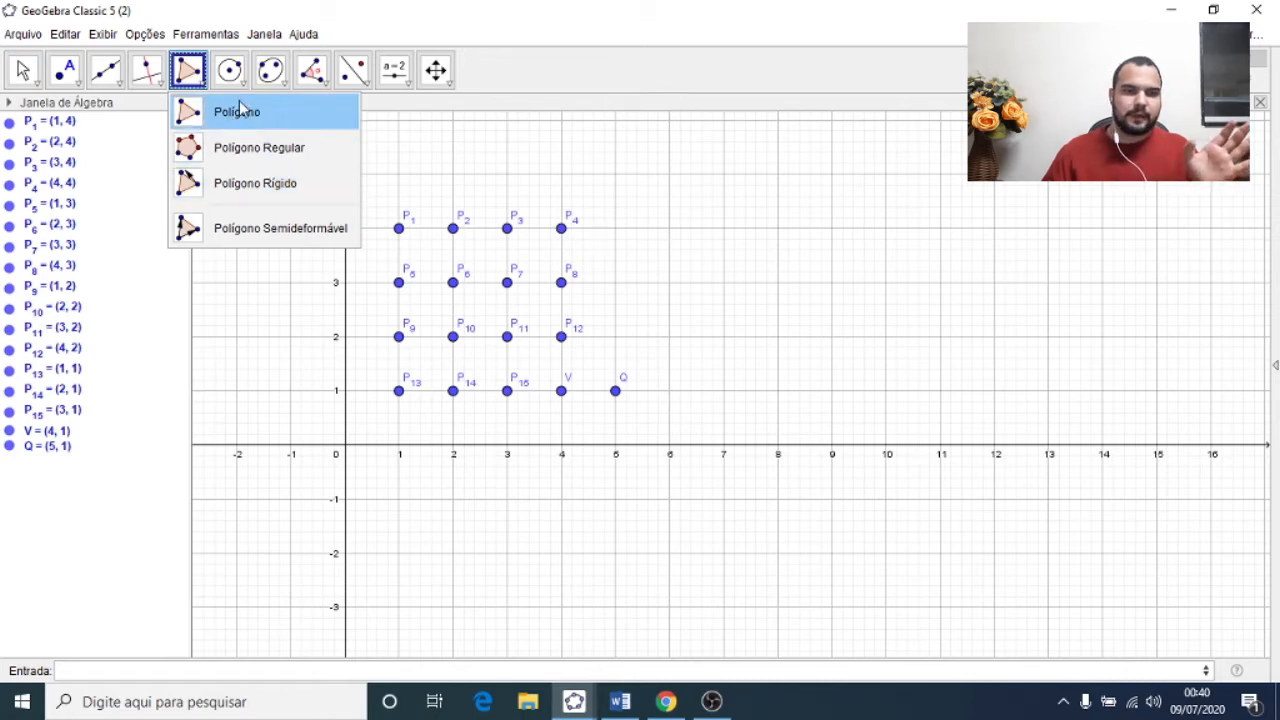
left_click(330, 673)
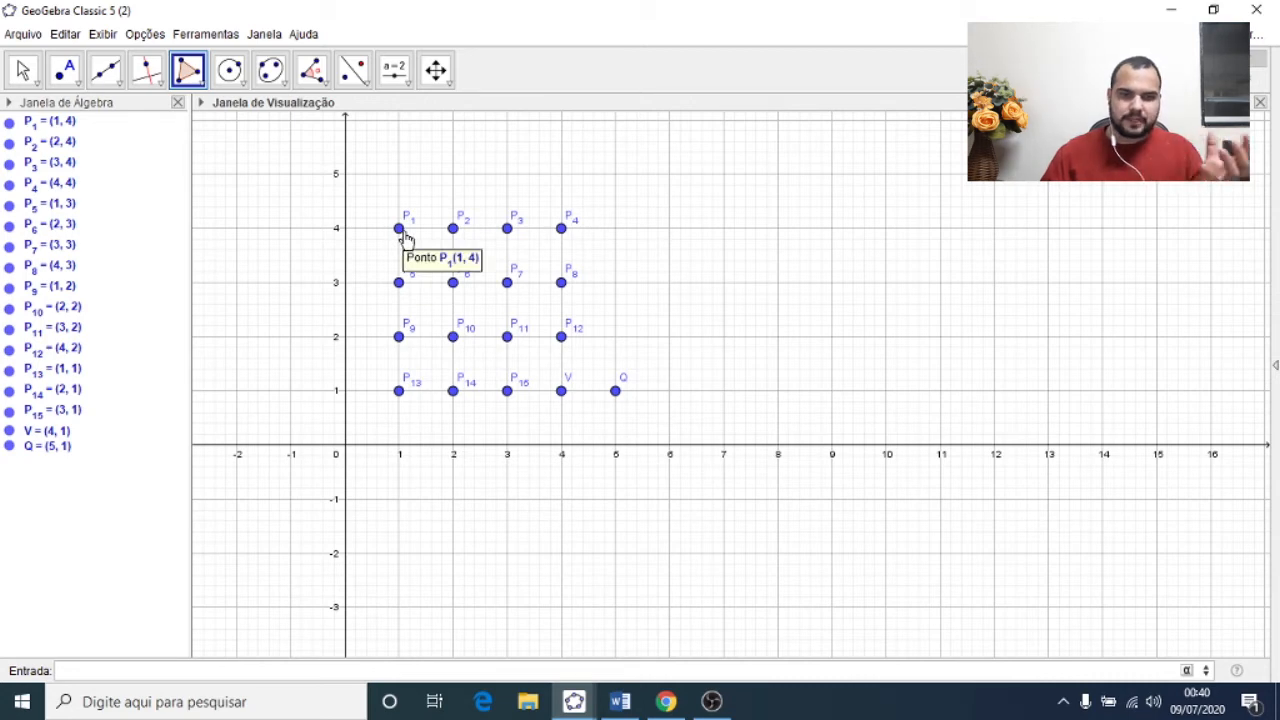
Step: Examine the coloured squares of the finished puzzle in GeoGebra Classic 5 (1) and come back to the new construction
mouse_move(574, 701)
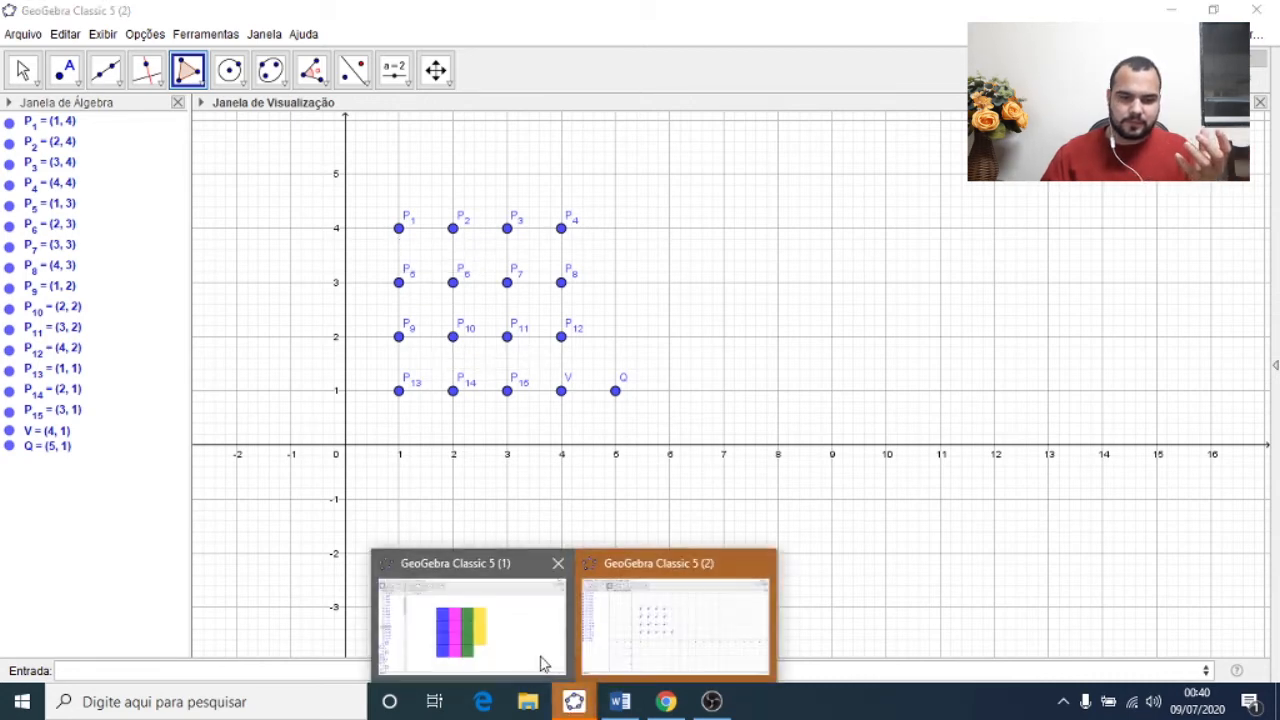
left_click(519, 640)
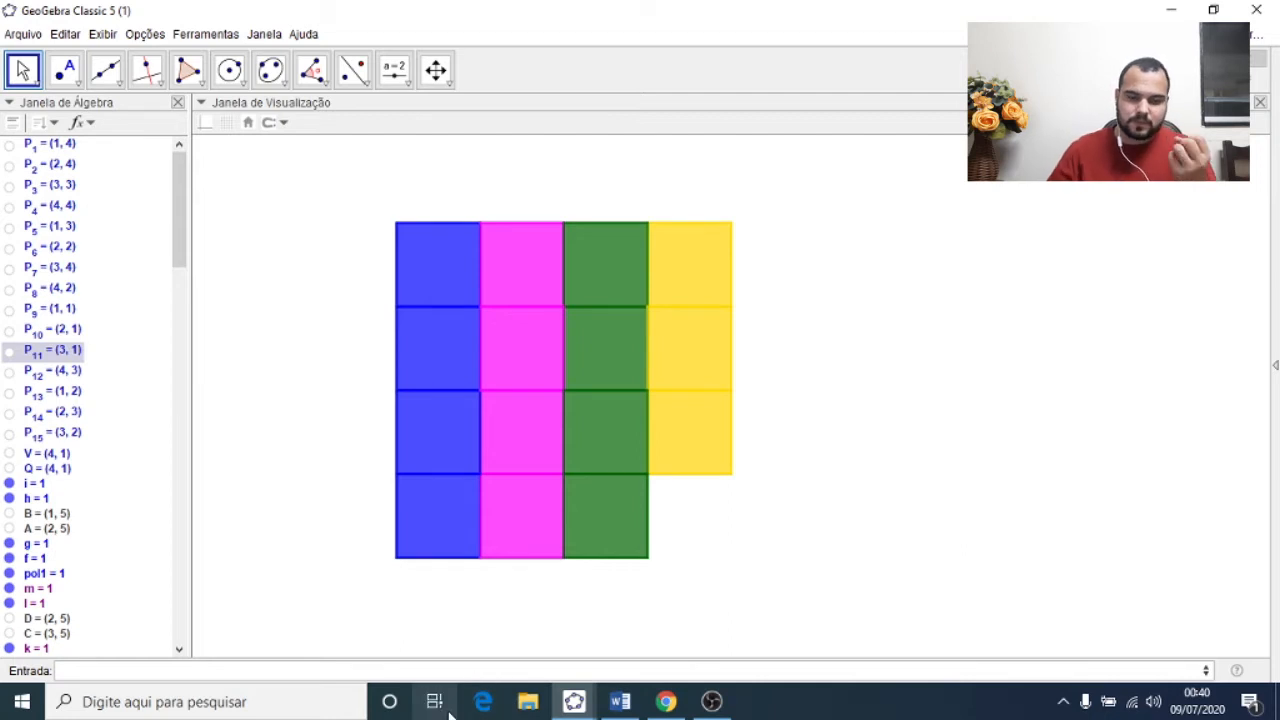
mouse_move(577, 705)
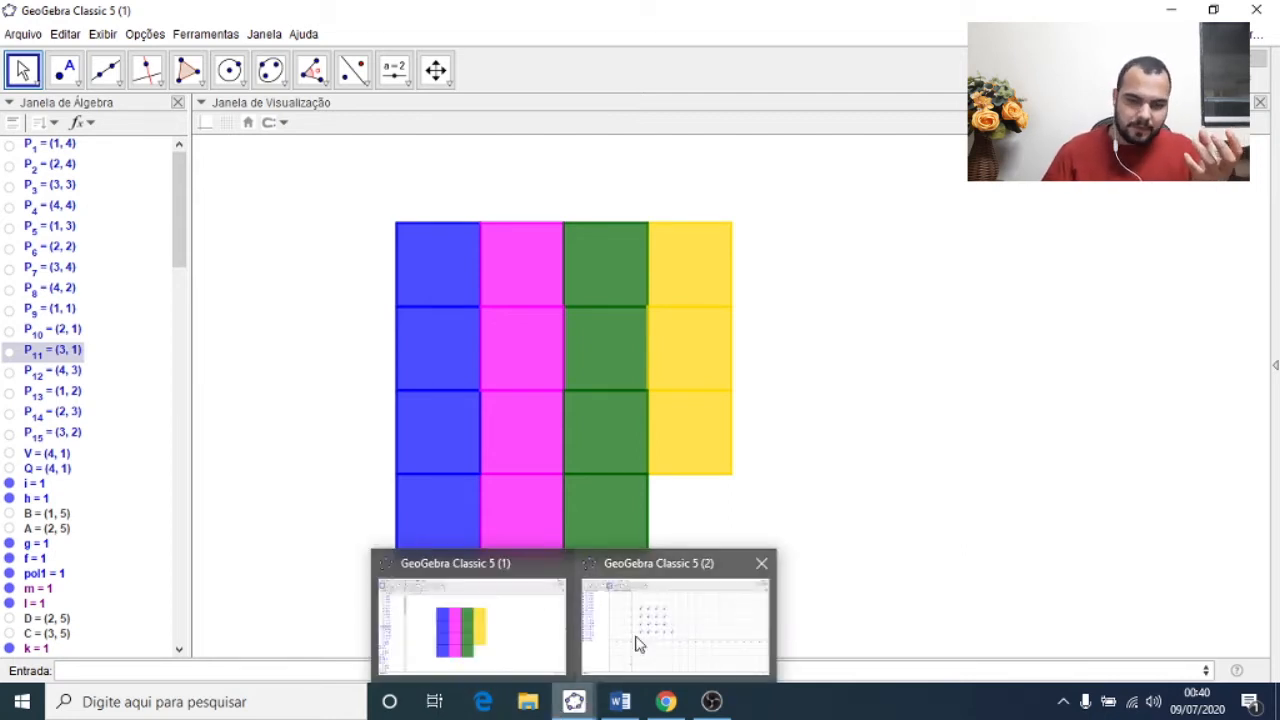
left_click(658, 582)
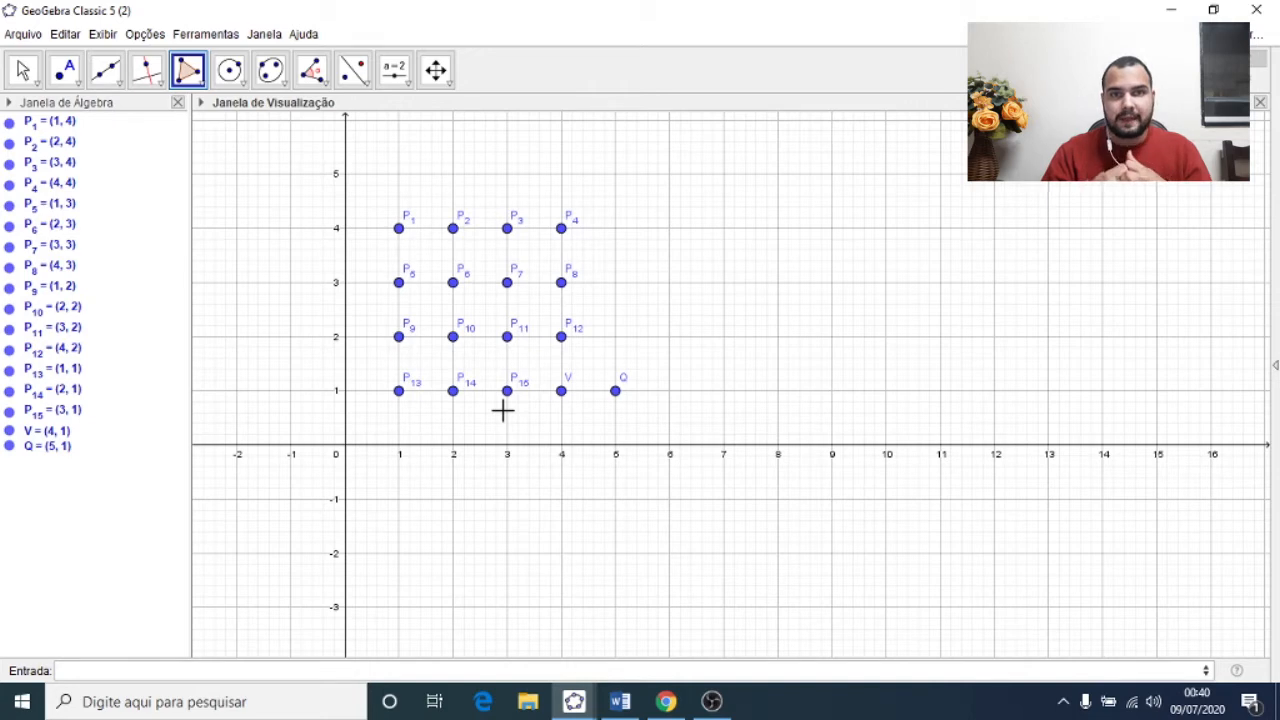
Step: Insert the command template Polígono(<Ponto>, <Ponto>, <Número de Vértices>) for a regular polygon from two points
left_click(667, 671)
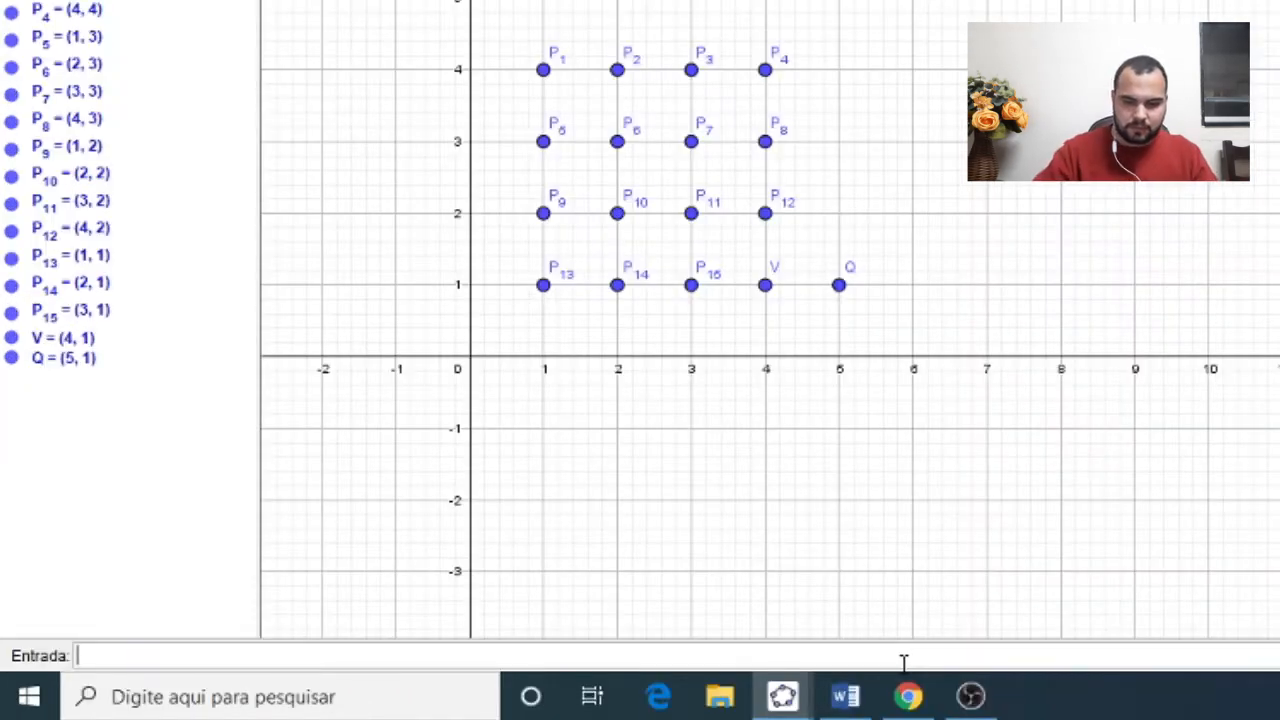
type("Polin")
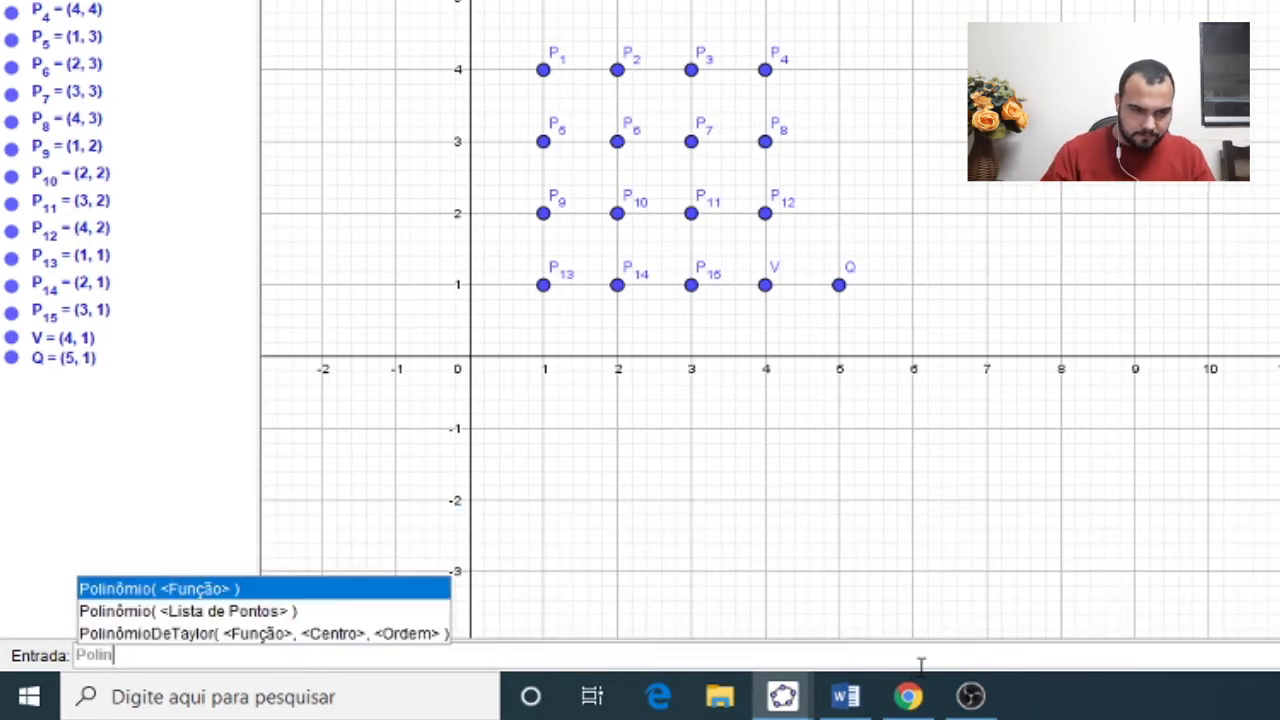
type("gono")
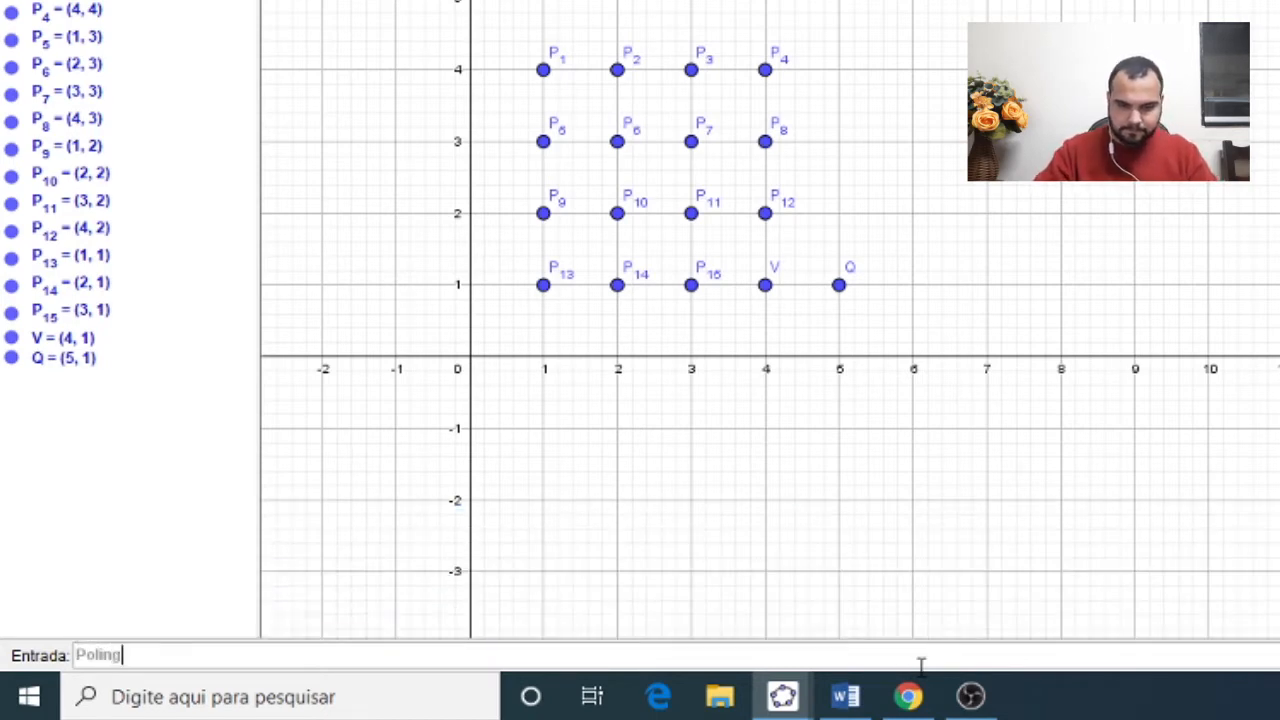
key("BackSpace")
key("BackSpace")
key("BackSpace")
key("BackSpace")
key("BackSpace")
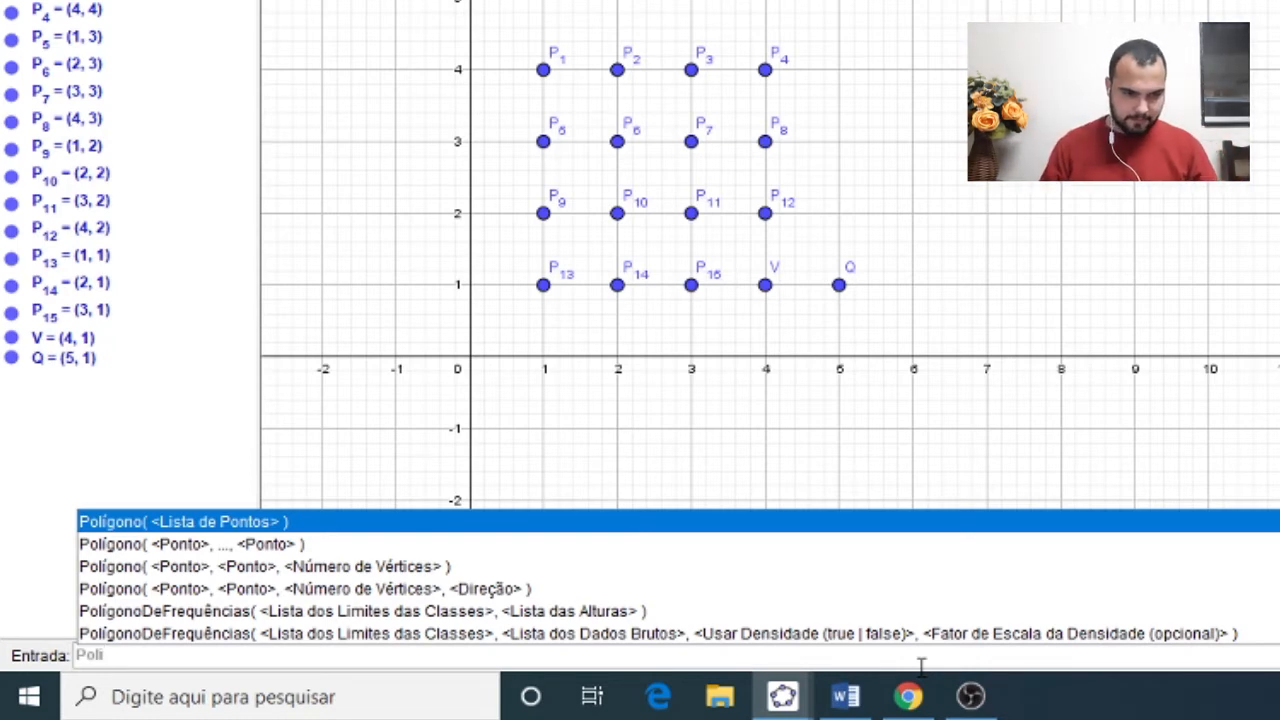
key("Down")
key("Down")
key("Down")
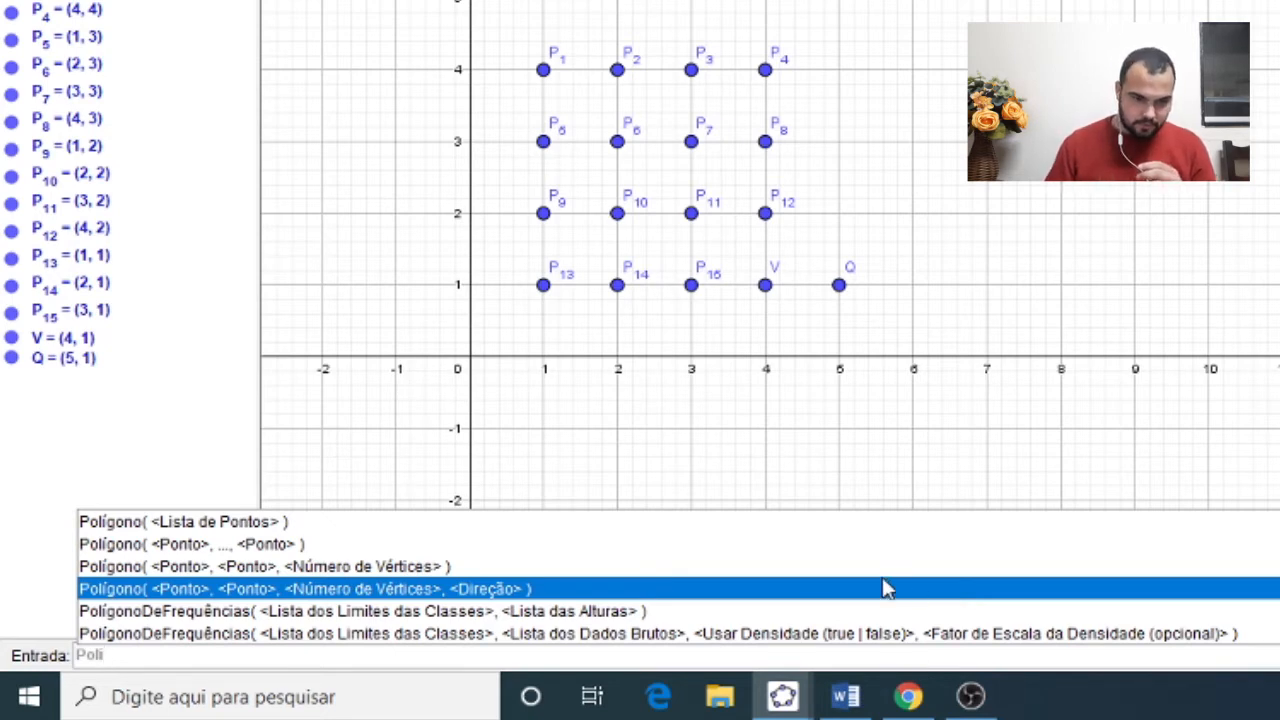
left_click(418, 567)
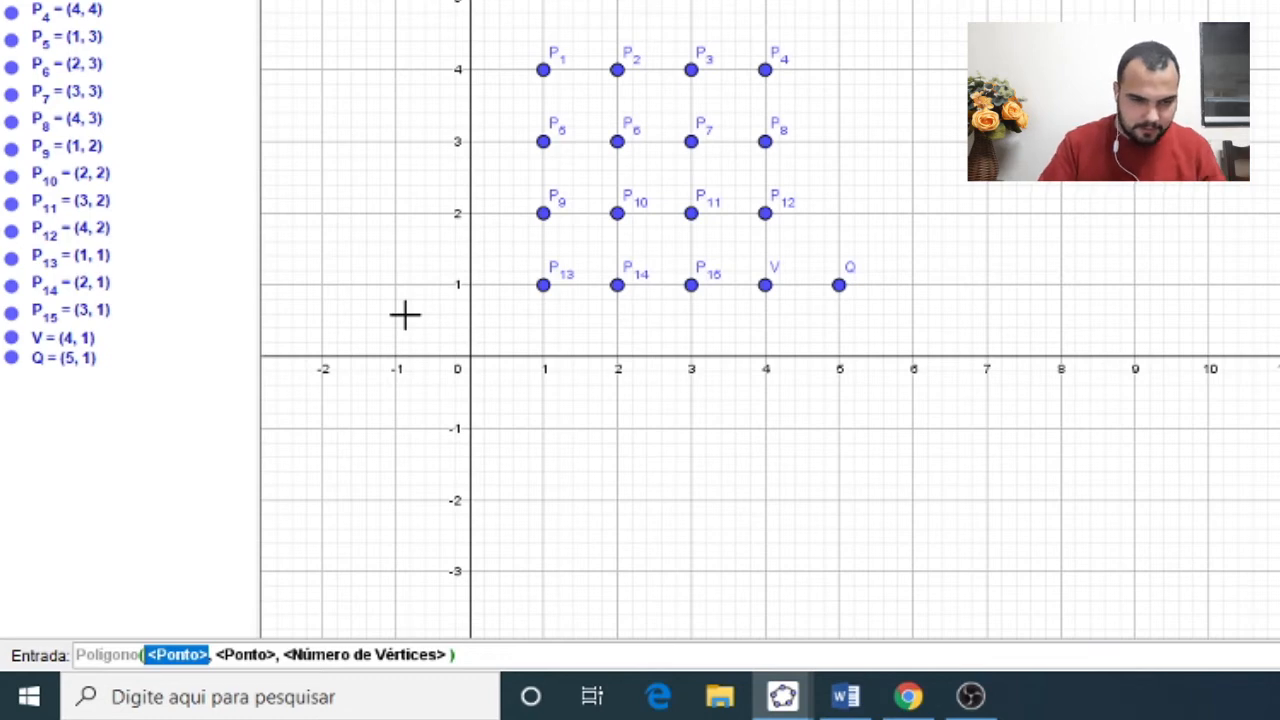
Step: In the Polígono command, set the first point to P_1 and the second point's x-coordinate to x(P_1)+1
key("BackSpace")
type("P_")
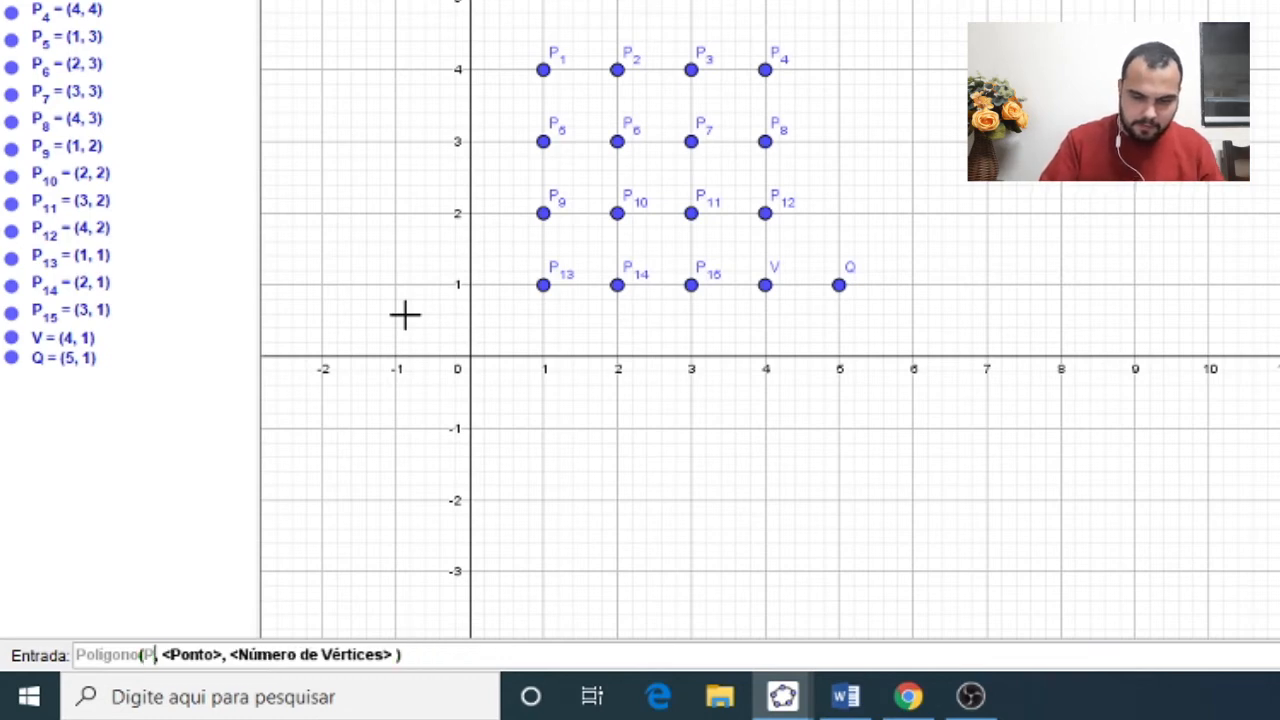
type("1")
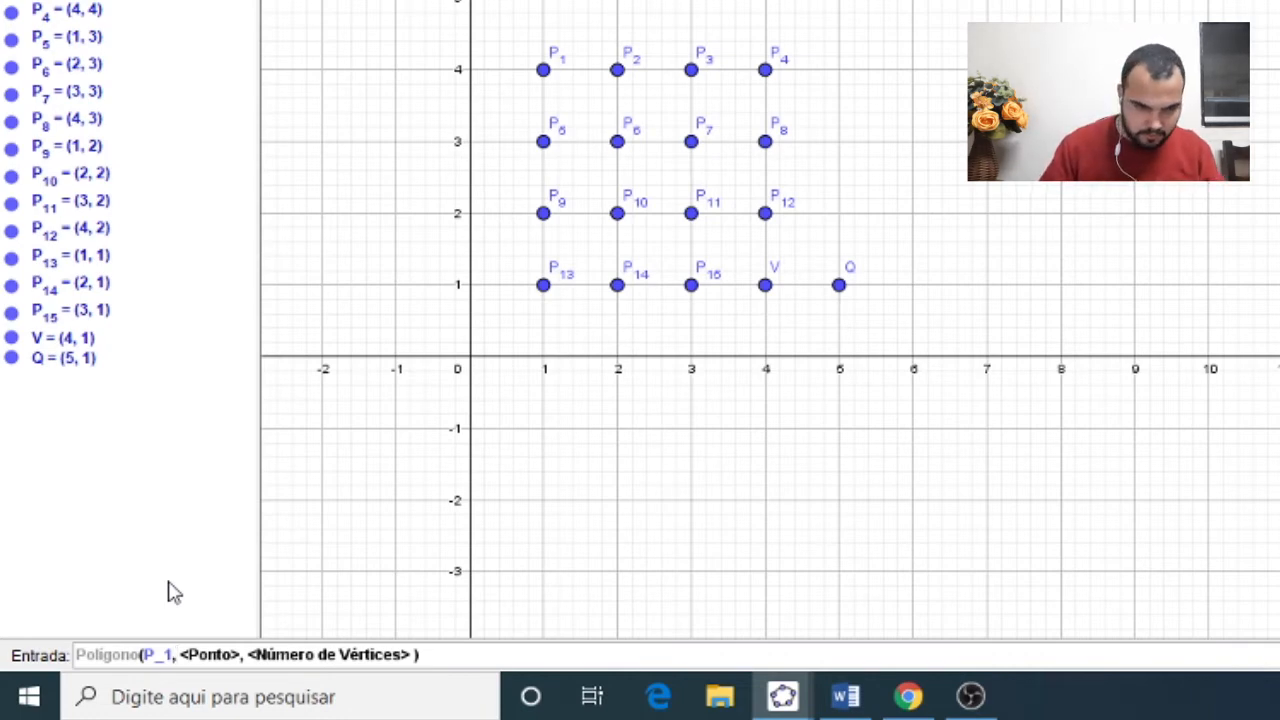
key("Tab")
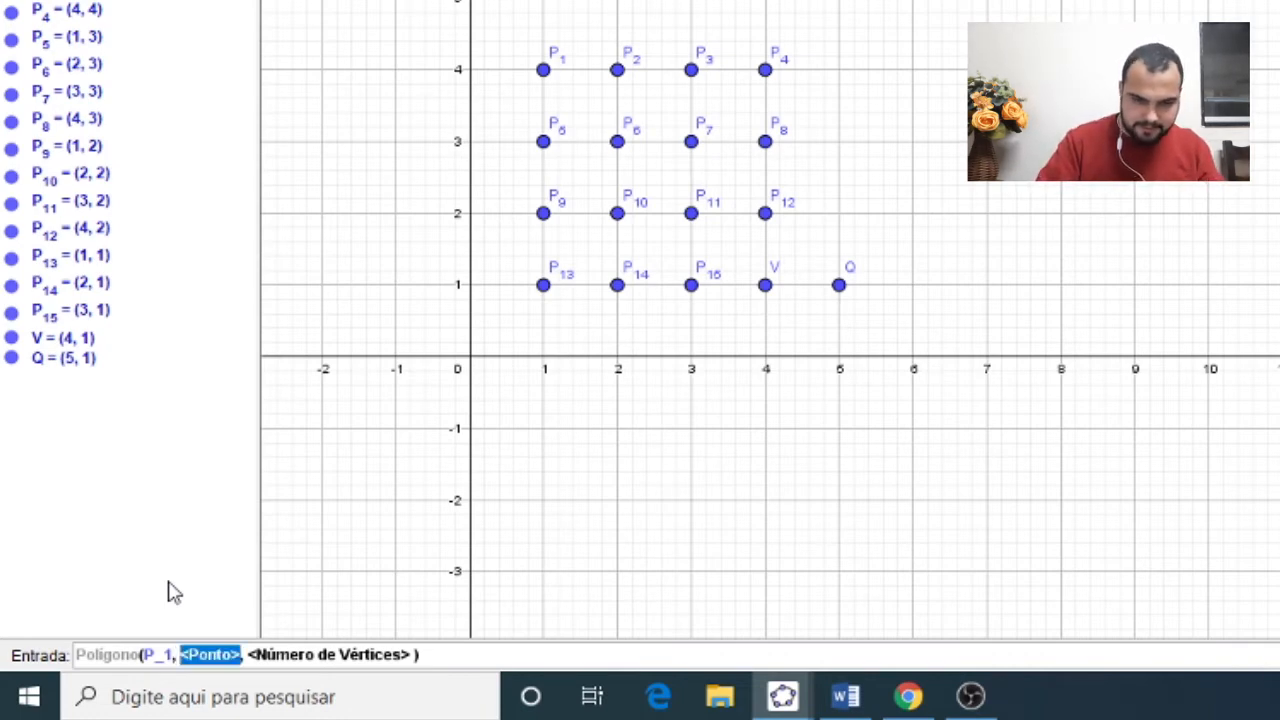
type("(")
type("0")
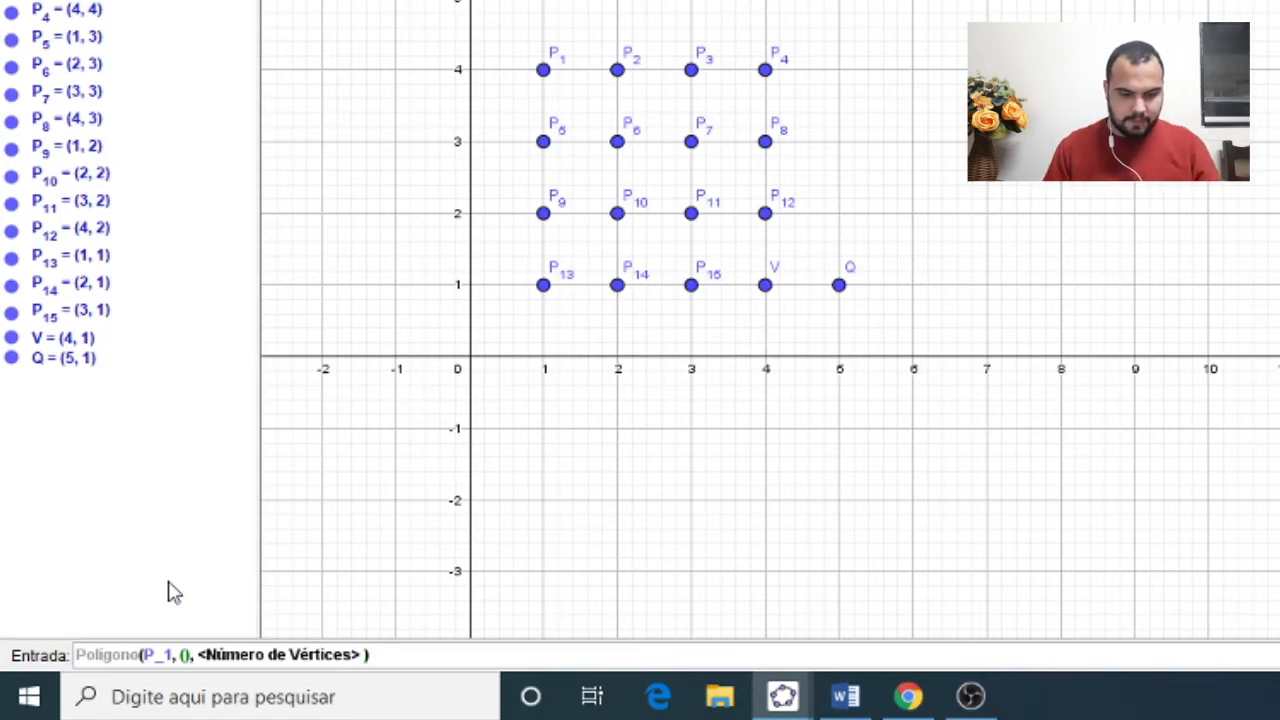
type("x")
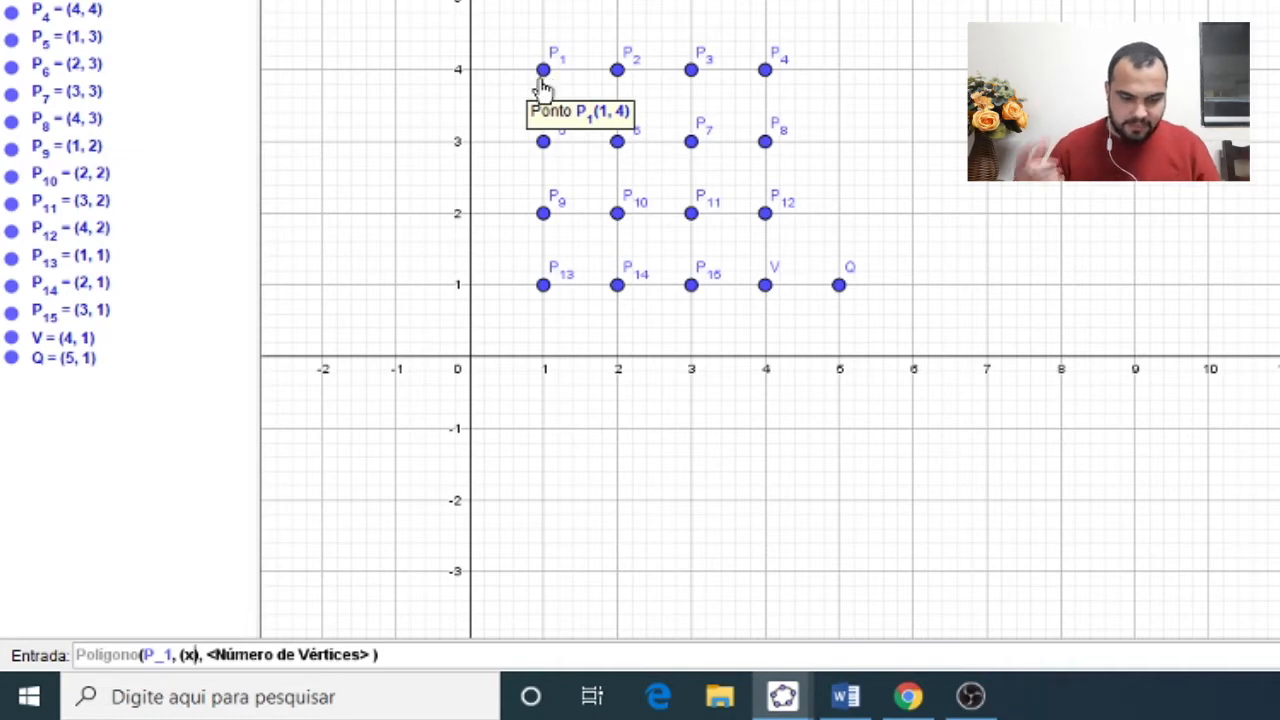
type("(")
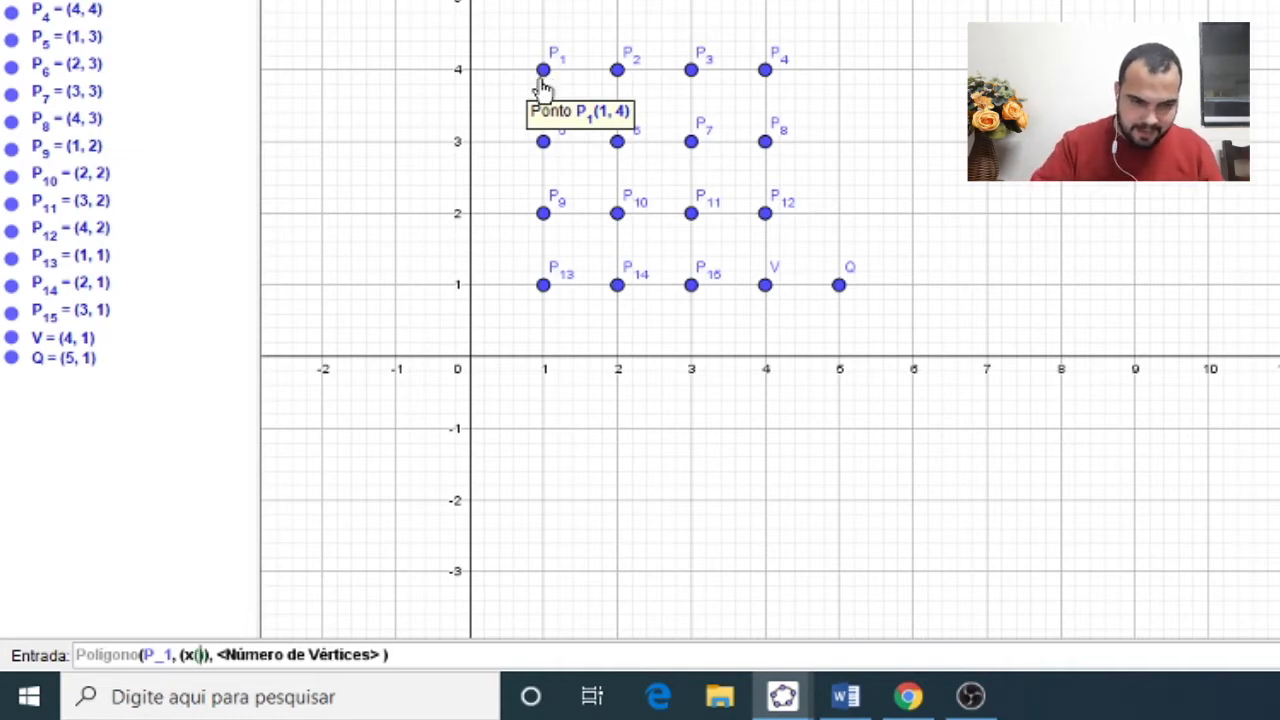
type("P")
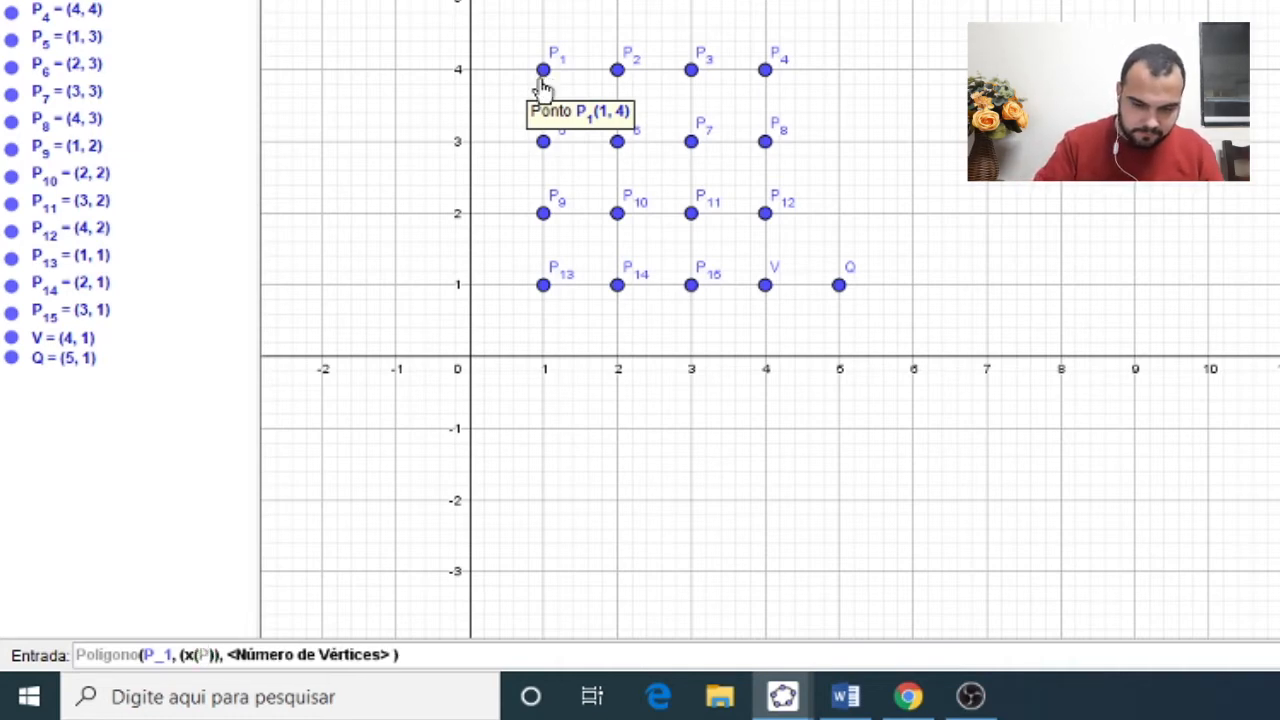
type("_1)")
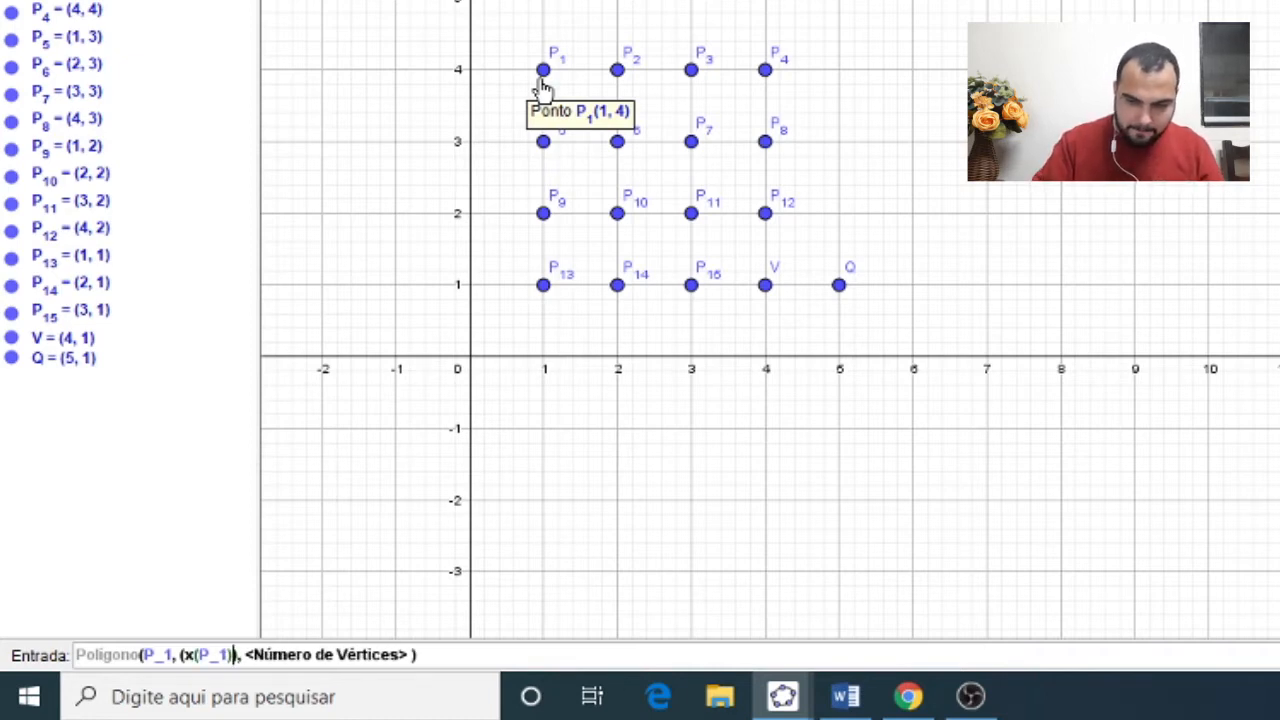
type("+1")
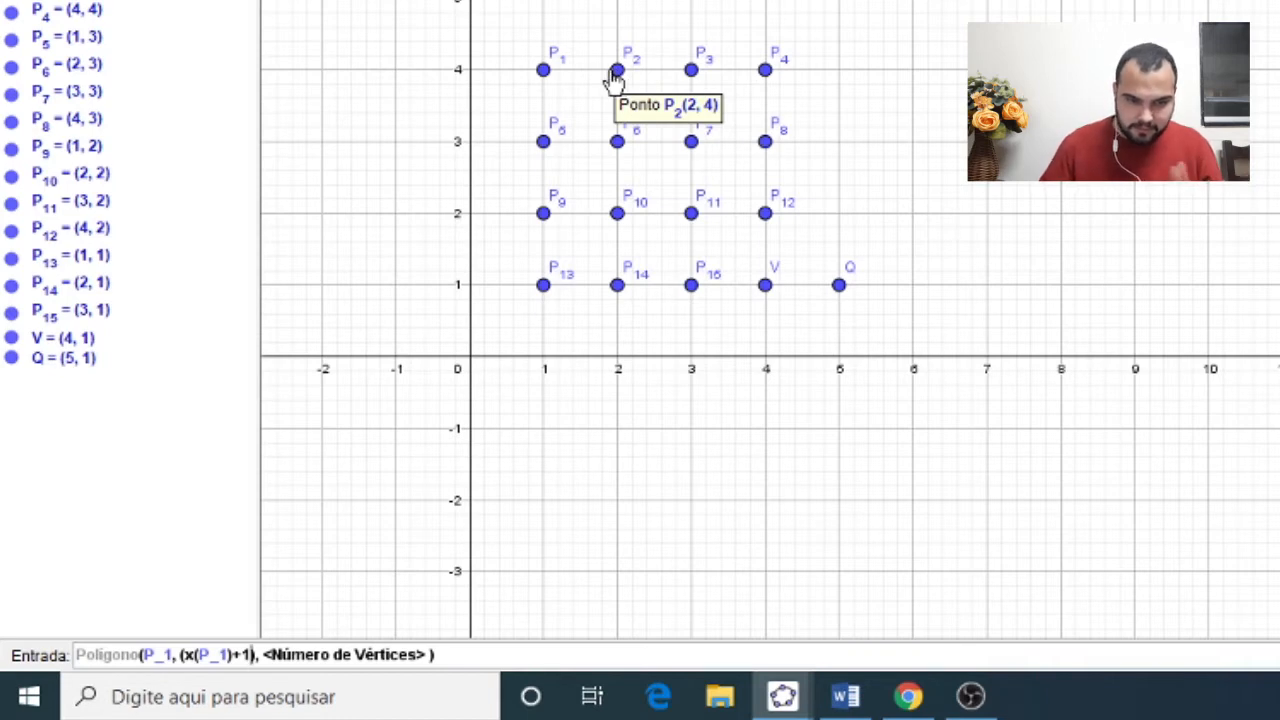
Step: Complete the second point with y-coordinate y(P_1), set 4 vertices, and create the square on P_1
type(",")
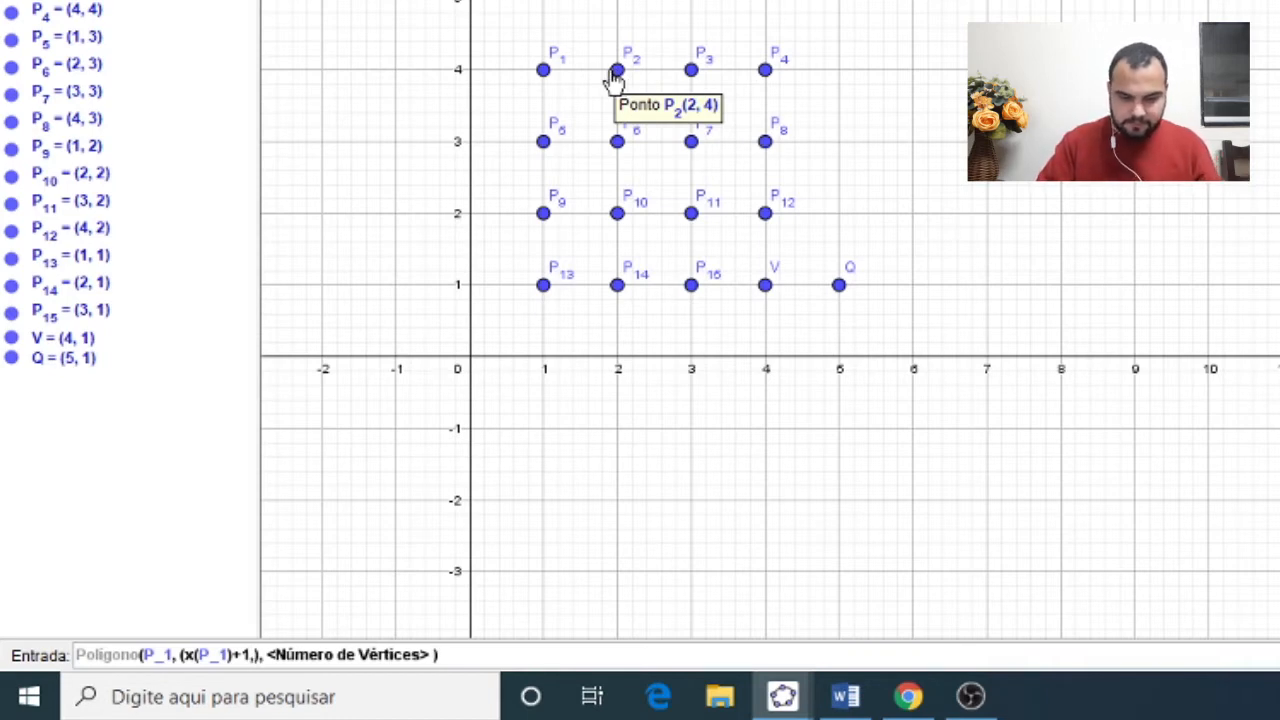
type(" y")
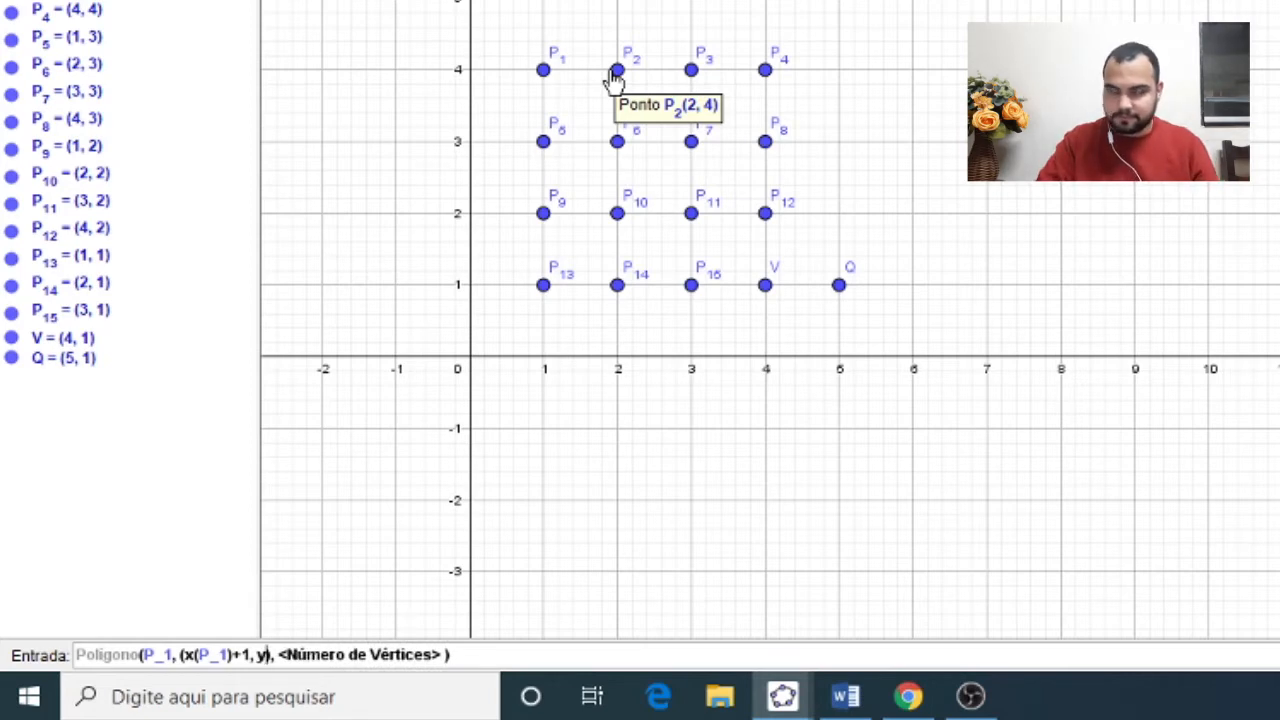
type("(")
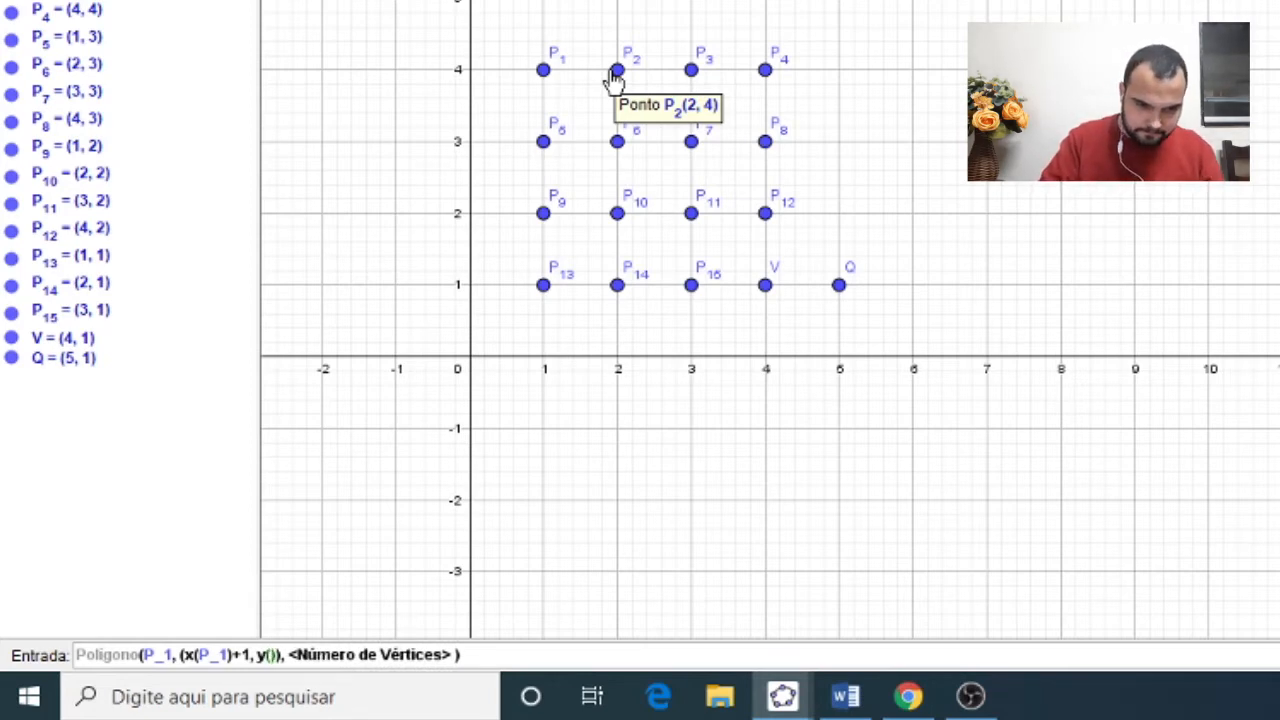
type("P")
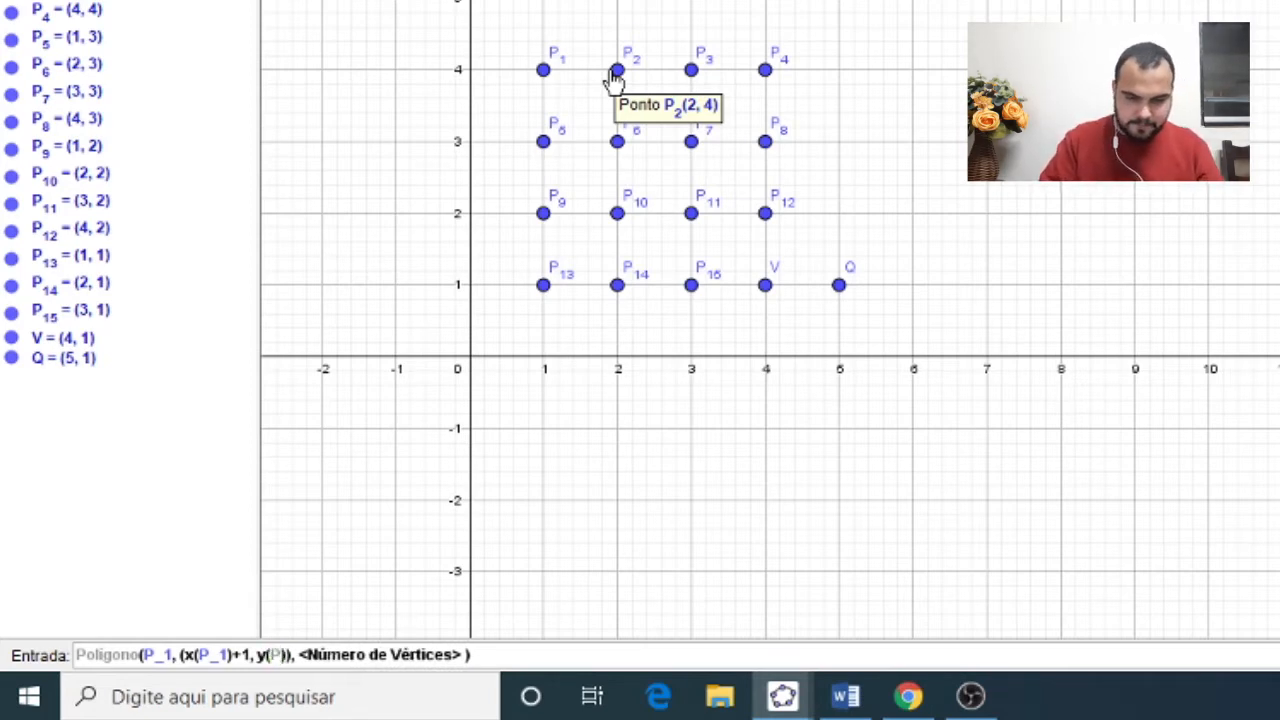
type("_1")
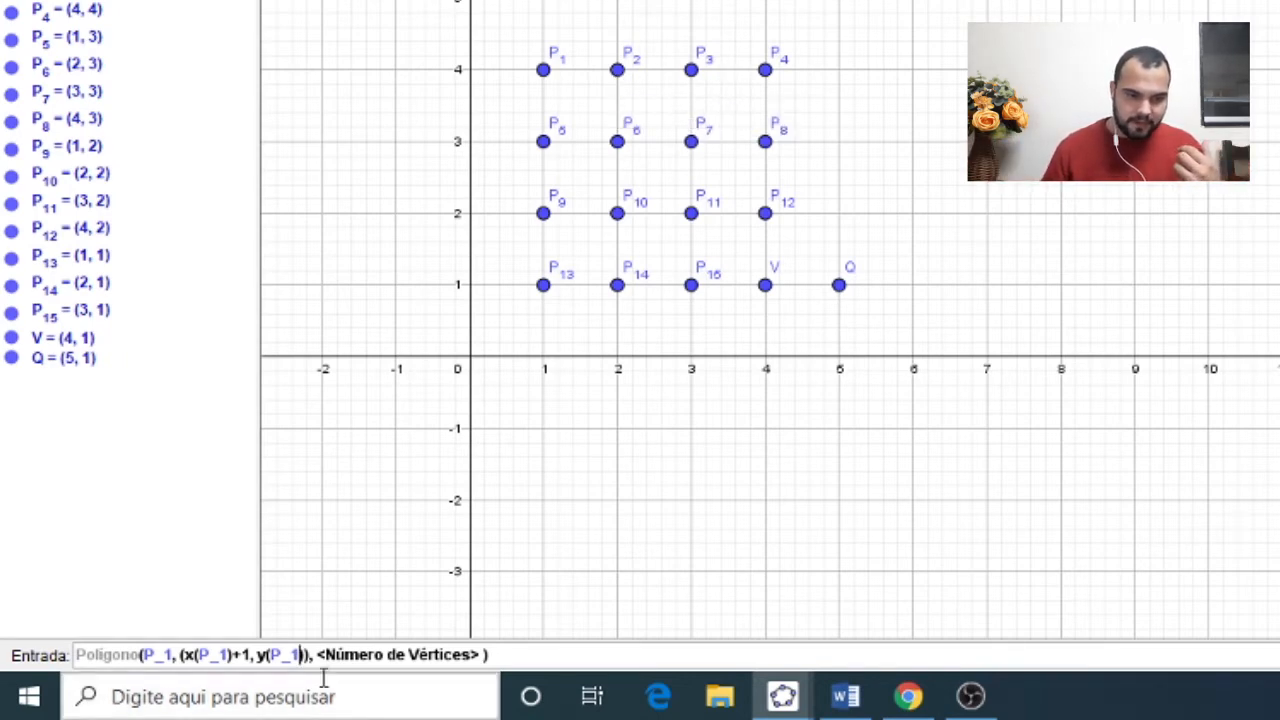
left_click_drag(317, 655, 482, 655)
key("BackSpace")
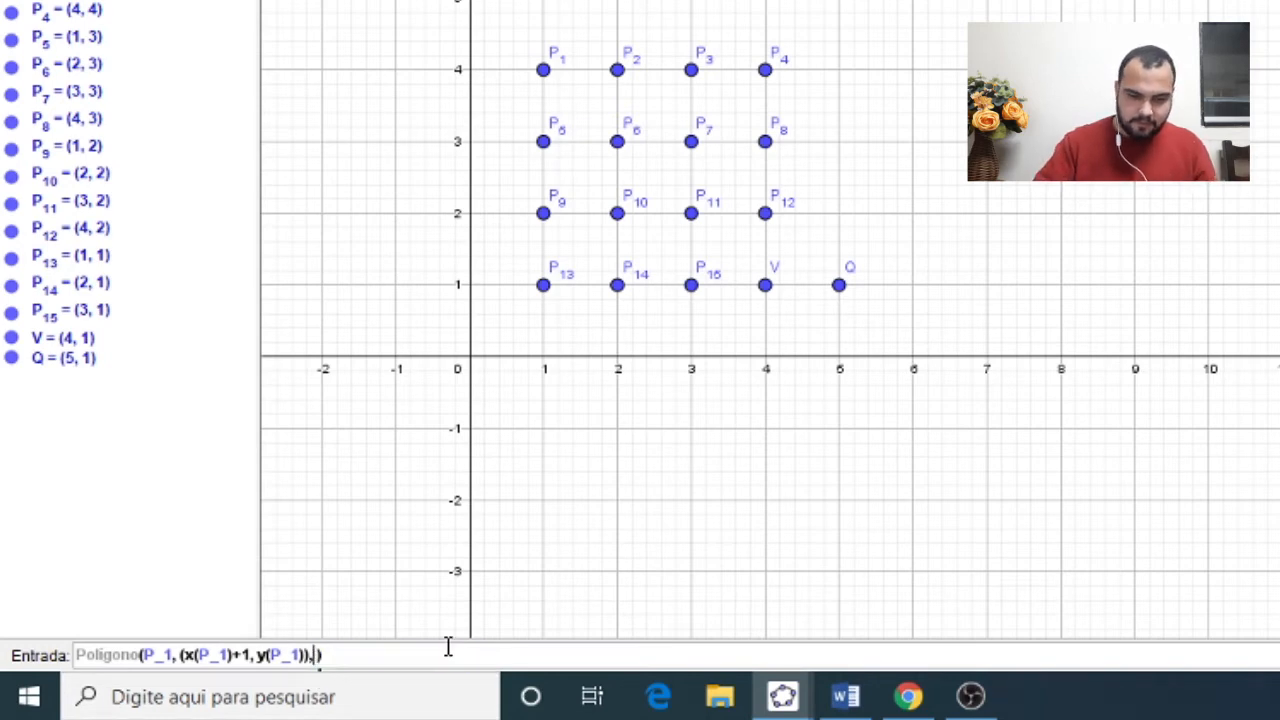
type("4")
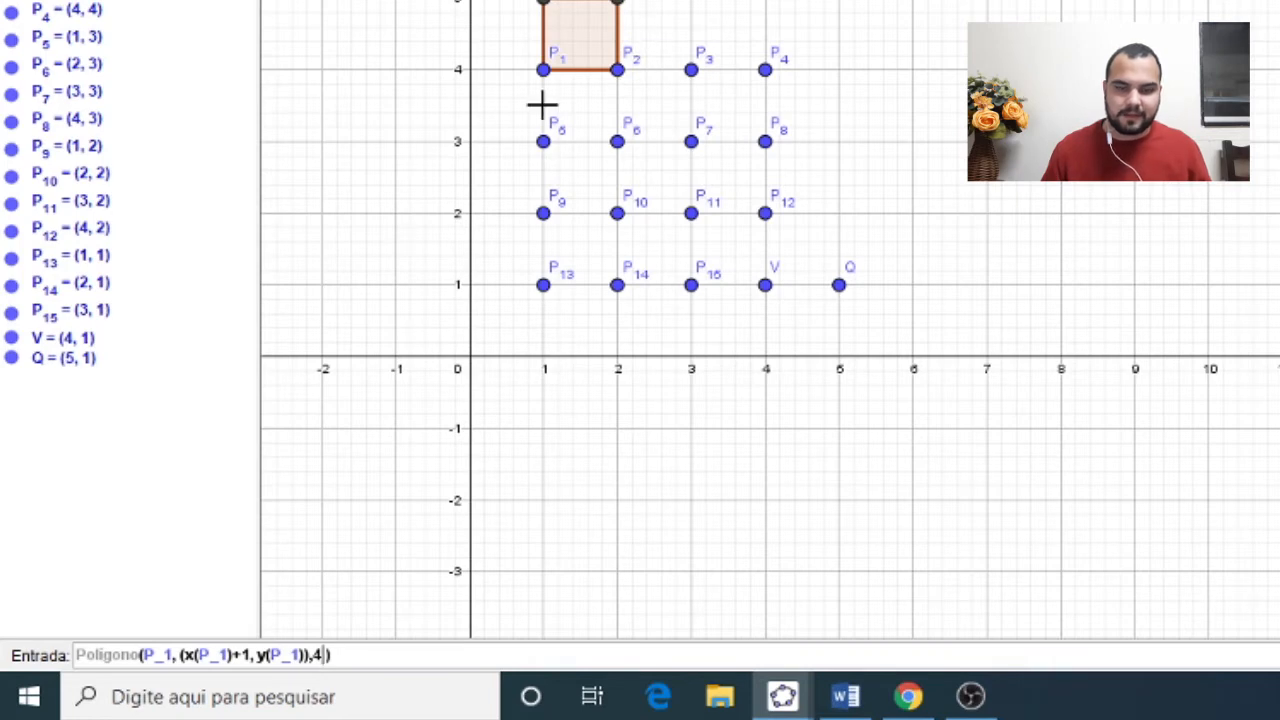
key("Return")
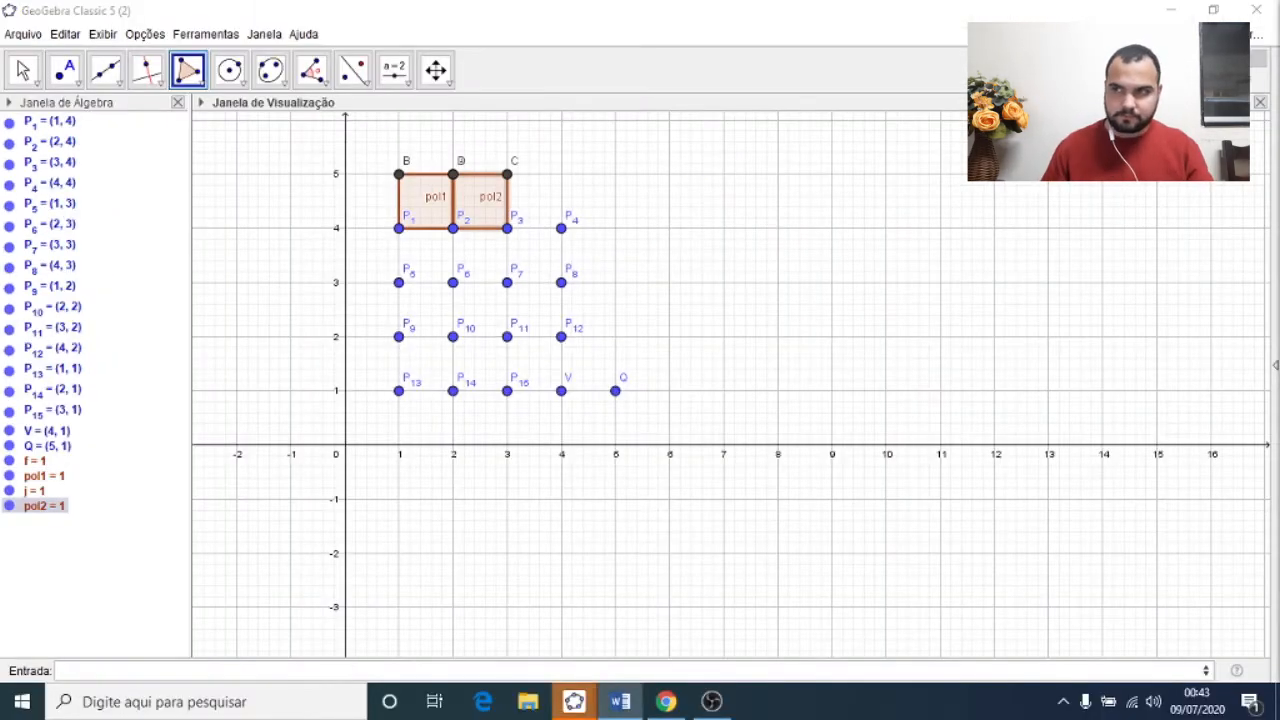
Step: Create the four-vertex polygons on P_3 and P_4 with the Polígono command, following the pattern Polígono[P_3,(x(P_3)+1,y(P_3)),4]
left_click(665, 670)
type("Polígono(P_3,(x(P_3)+1,y(P_3)),4)")
key("Return")
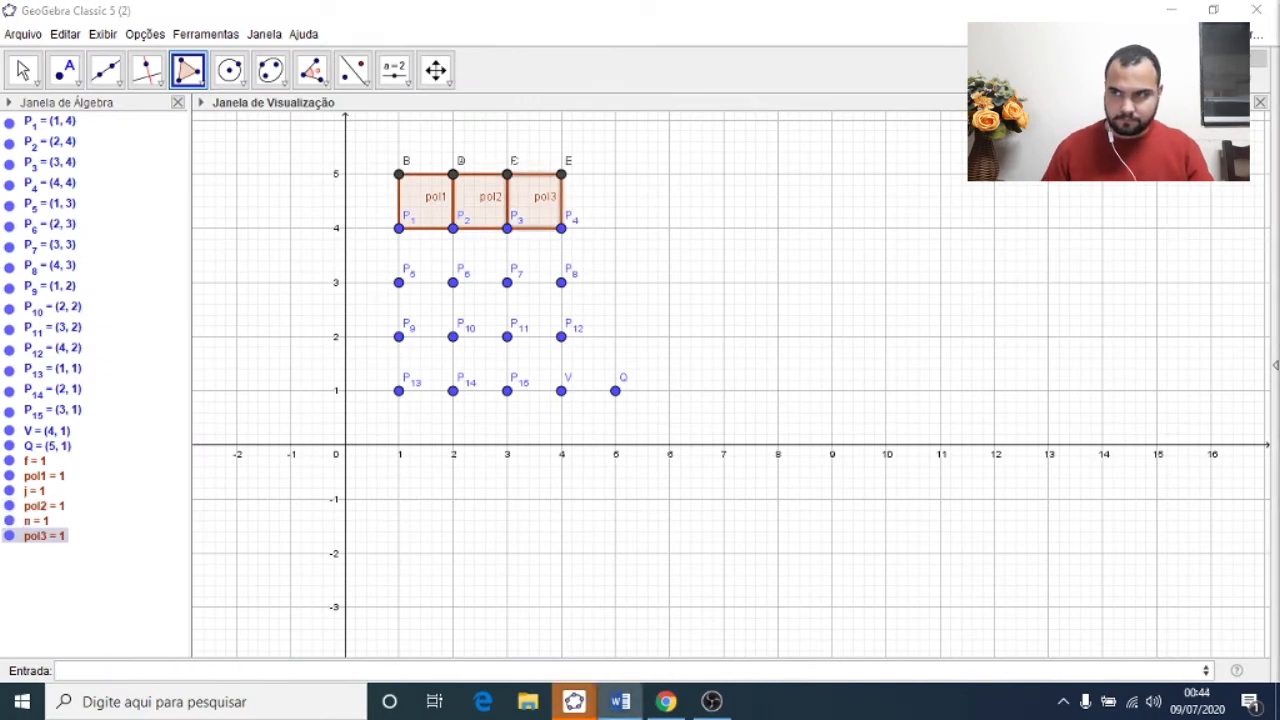
left_click(781, 673)
key("ctrl+v")
key("Return")
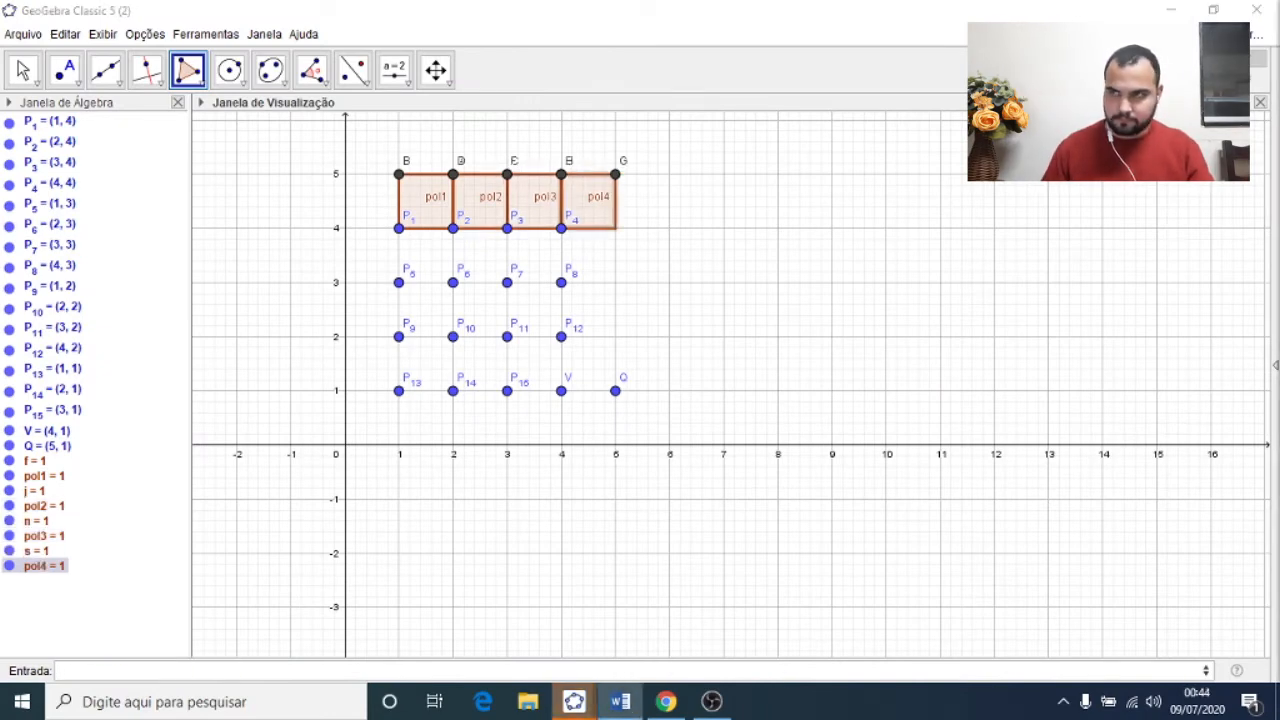
Step: Create the unit squares on P_5 and P_6 with Polígono commands such as Polígono[P_5,(x(P_5)+1,y(P_5)),4]
left_click(760, 672)
type("Polígono(P_5,(x(P_5)+1,y(P_5)),4)")
key("Return")
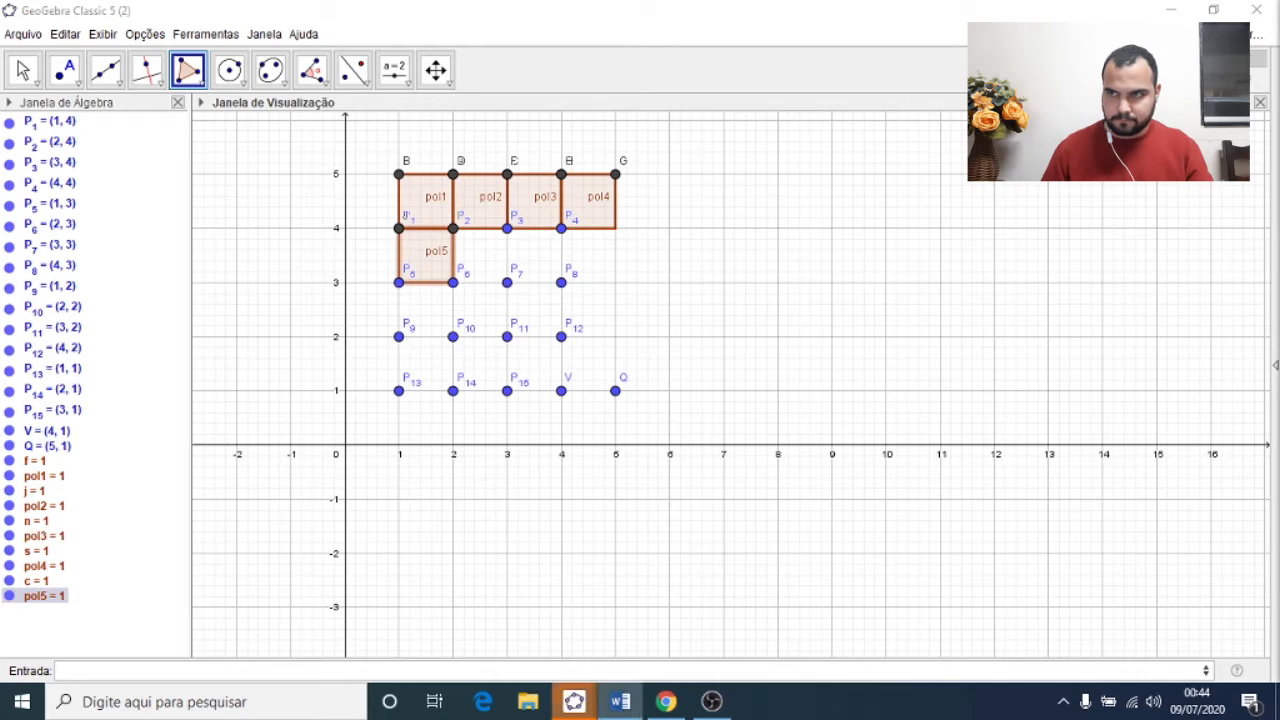
left_click(763, 668)
key("ctrl+v")
key("Return")
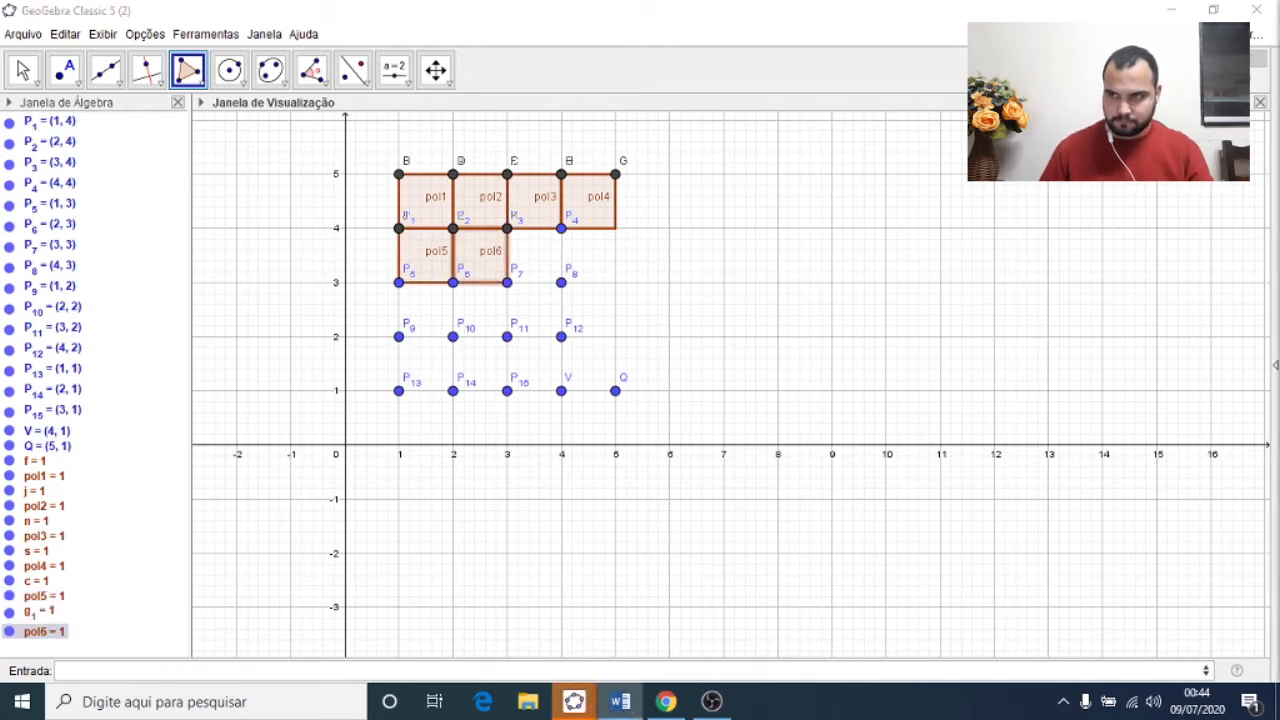
Step: Finish the second row of tiles by creating squares on P_7 and P_8, using Polígono[P_8,(x(P_8)+1,y(P_8)),4] for the last
left_click(1101, 672)
type("Polígono(P_7,(x(P_7)+1,y(P_7)),4)")
key("Return")
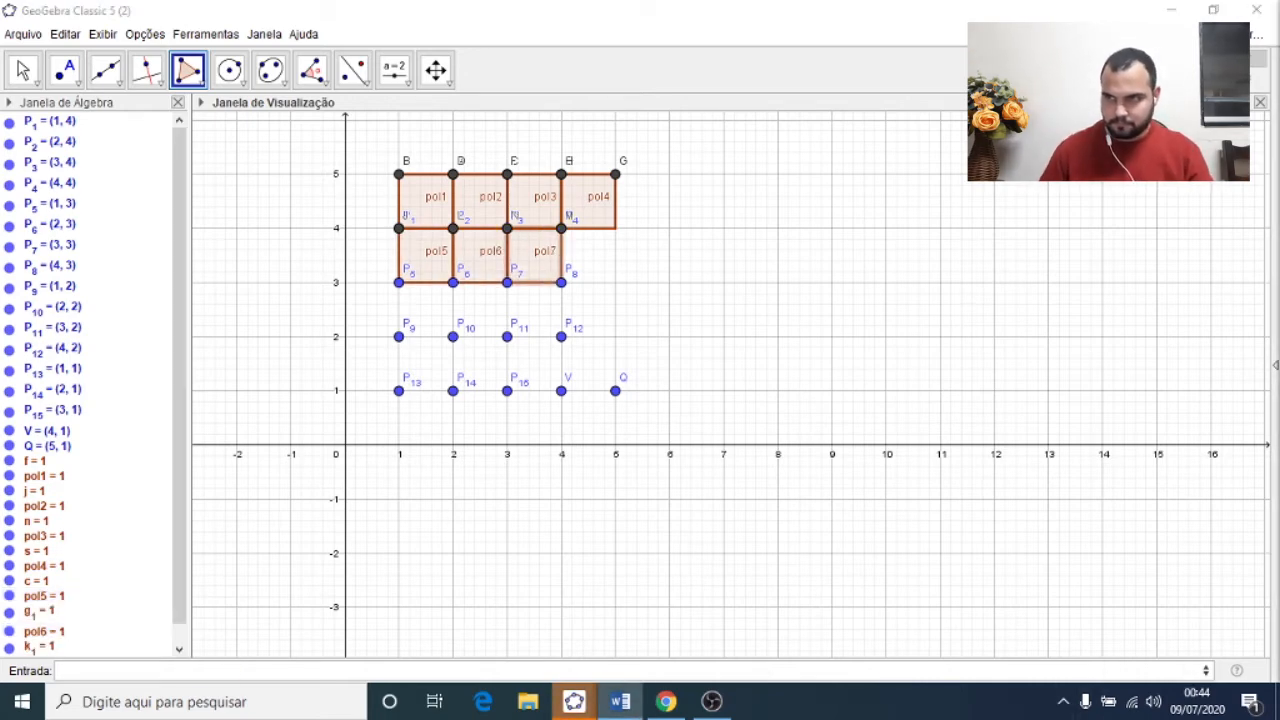
key("ctrl+v")
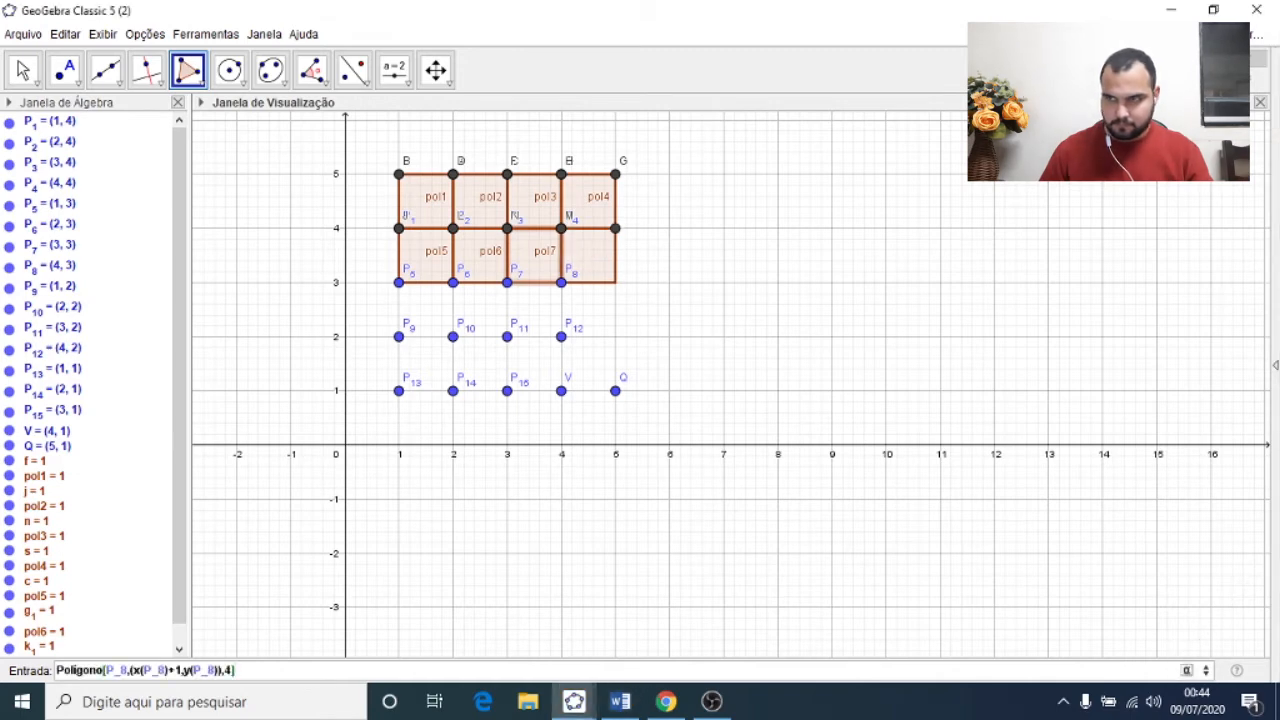
key("Return")
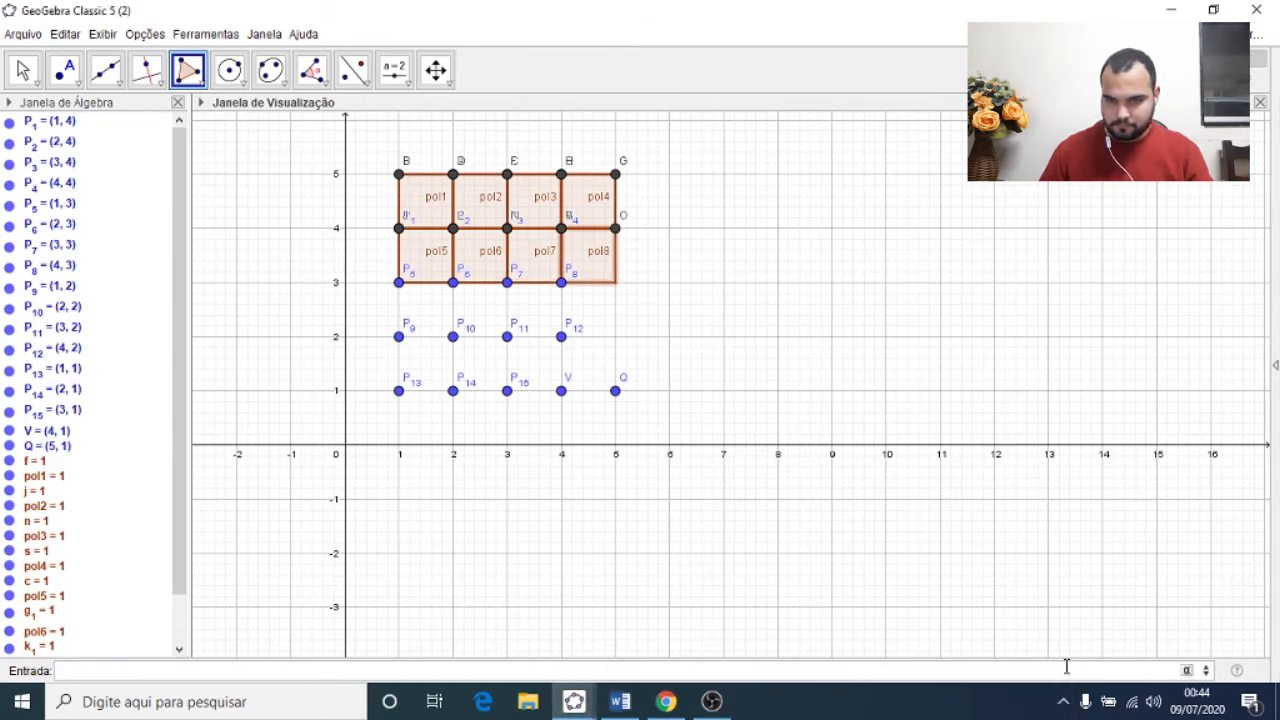
Step: Create the squares on P_9 and P_10, using Polígono[P_{10},(x(P_{10})+1,y(P_{10})),4] for the second one
key("ctrl+v")
key("Return")
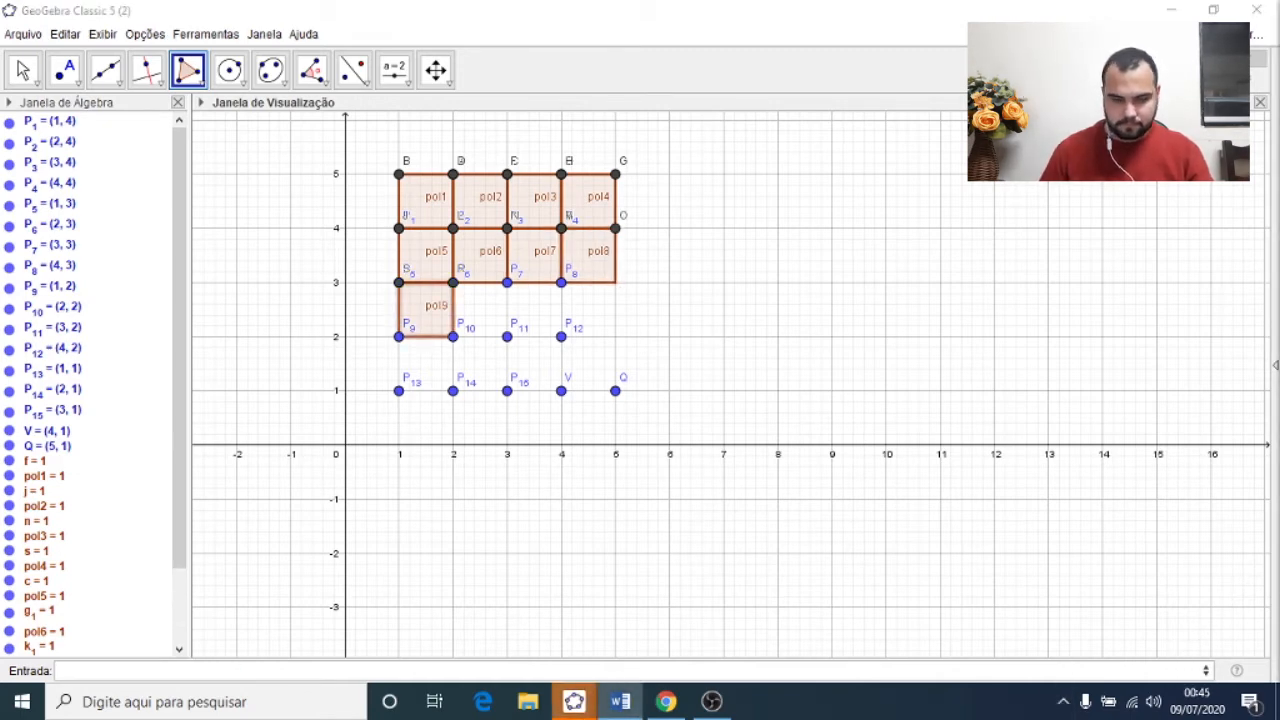
type("Polígono[P_{10},(x(P_{10})+1,y(P_{10})),4]")
key("Return")
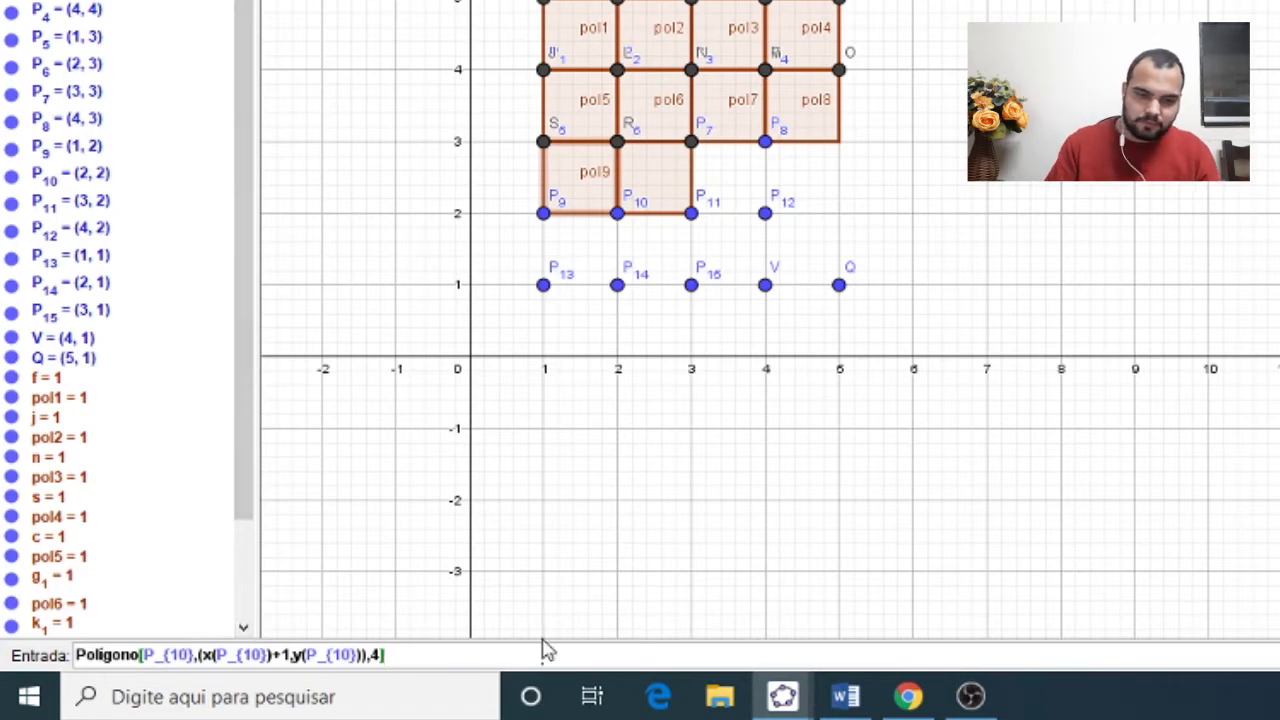
key("Return")
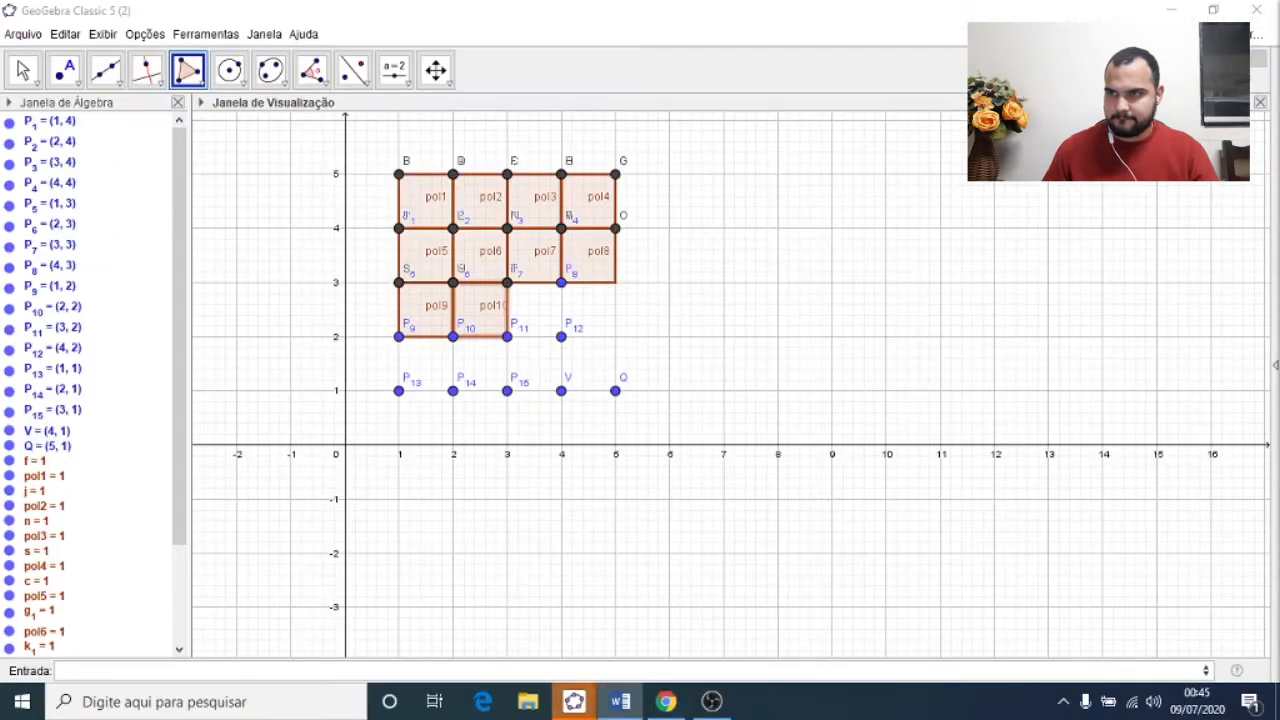
Step: Create the squares on P_11 and P_12 with Polígono commands such as Polígono[P_{11},(x(P_{11})+1,y(P_{11})),4]
left_click(1011, 666)
type("Polígono[P_{11},(x(P_{11})+1,y(P_{11})),4]")
key("Return")
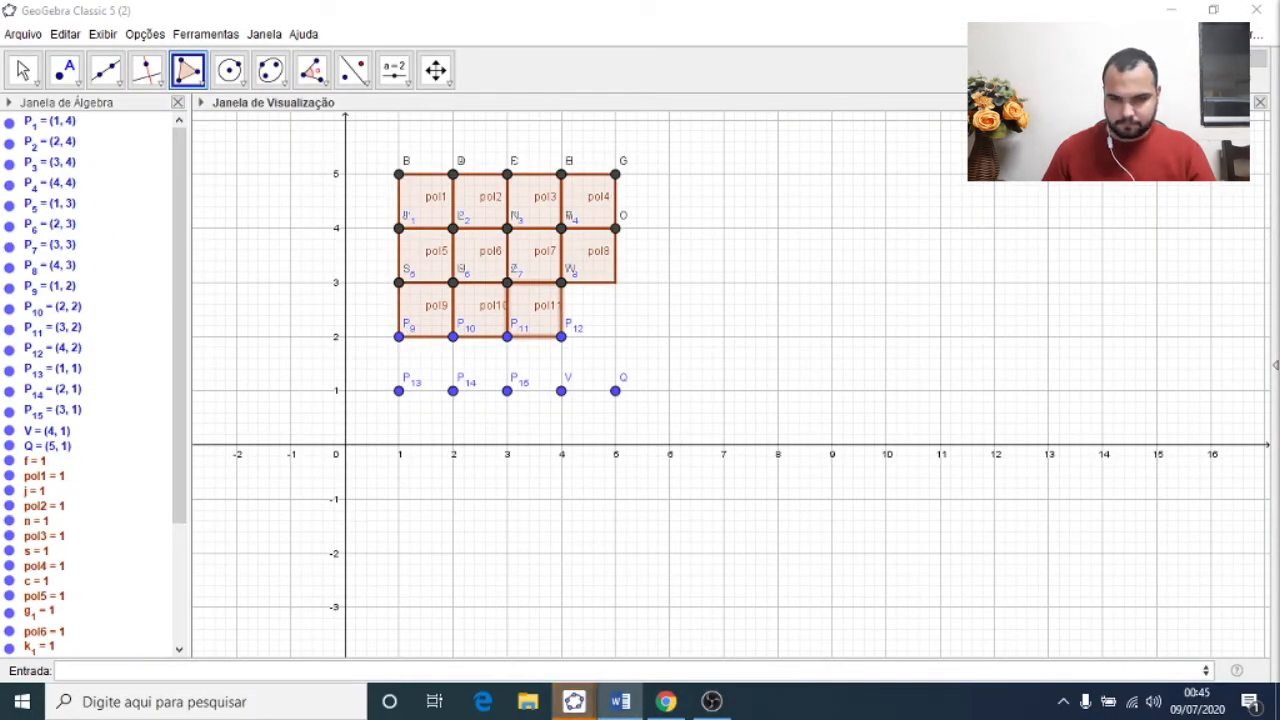
left_click(492, 667)
key("ctrl+v")
key("Return")
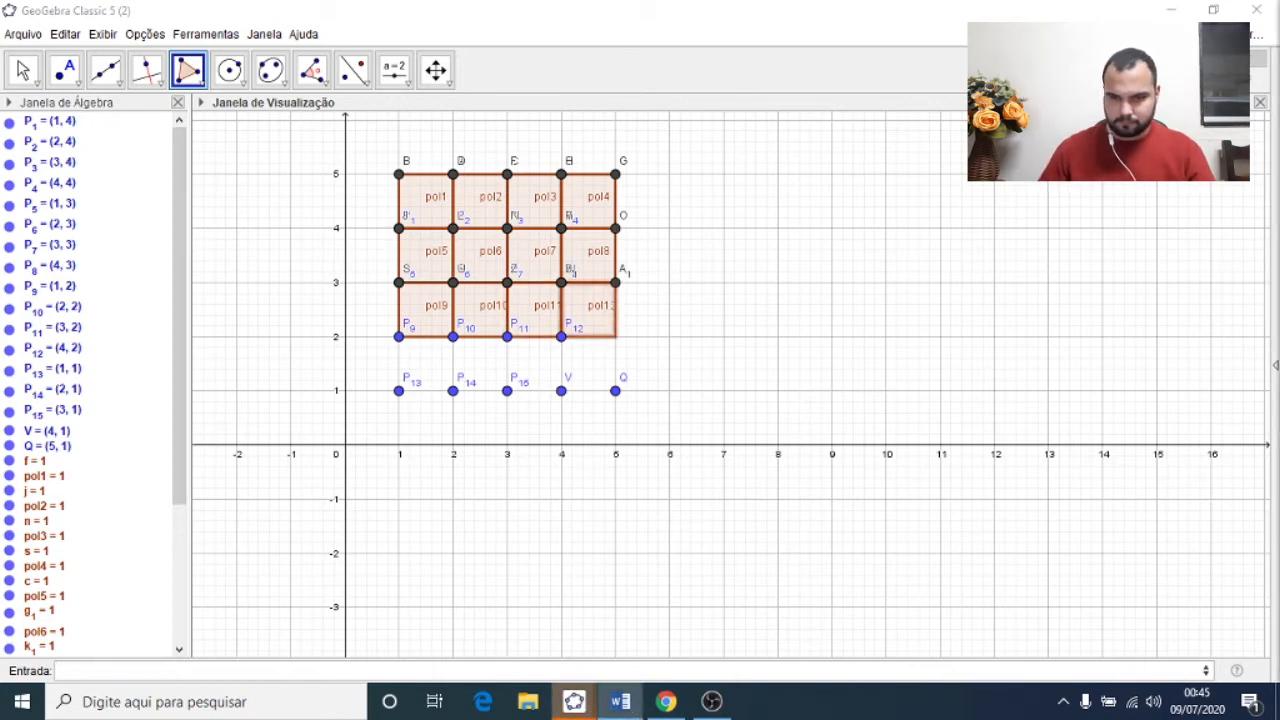
Step: Create the first two bottom-row squares on P_13 and P_14 with the same four-vertex Polígono command, one unit wide
left_click(772, 669)
type("Polígono[P_(13),(x(P_(13))+1,y(P_(13))),4]")
key("Return")
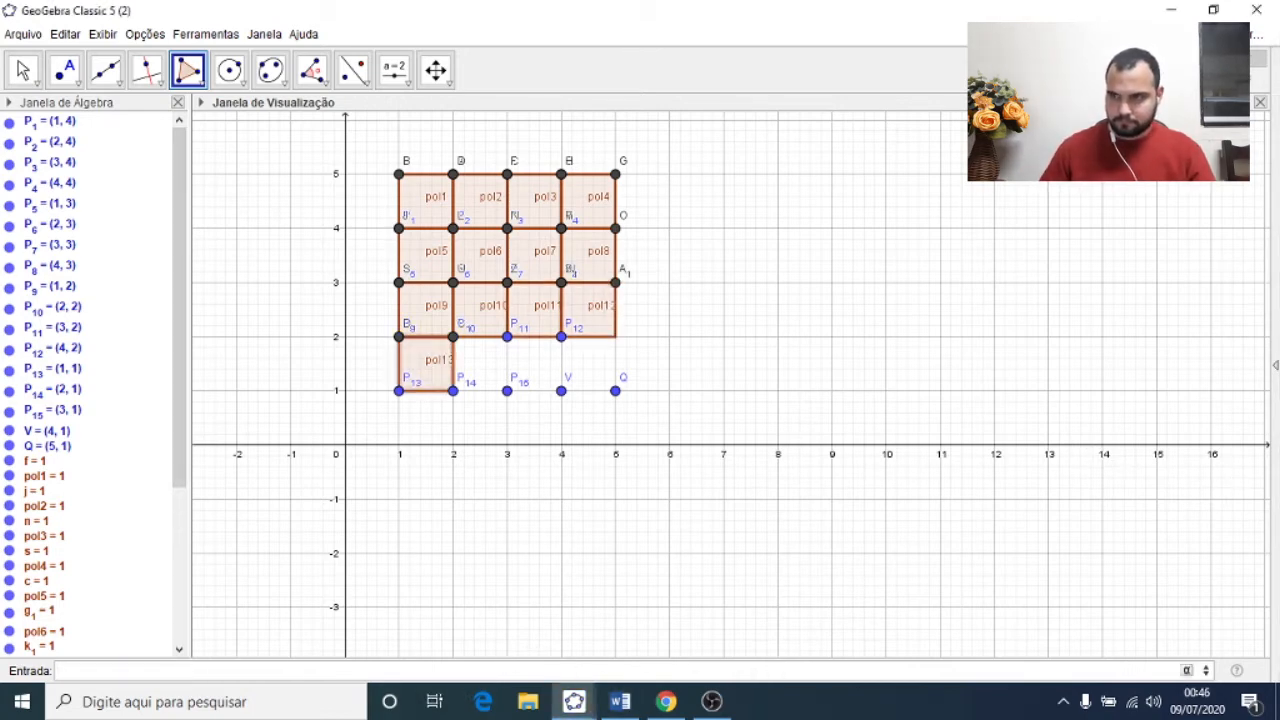
key("alt+Tab")
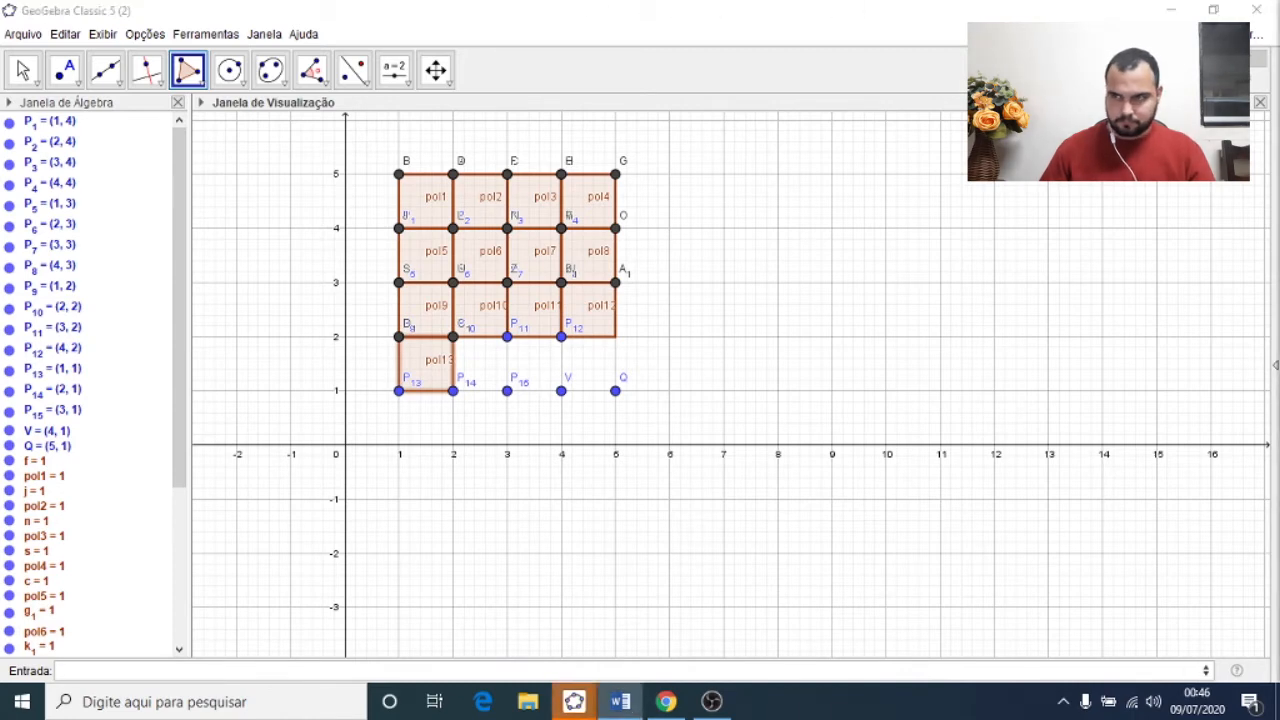
left_click(636, 671)
type("Polígono(P_{14},(x(P_{14})+1,y(P_{14})),4)")
key("Return")
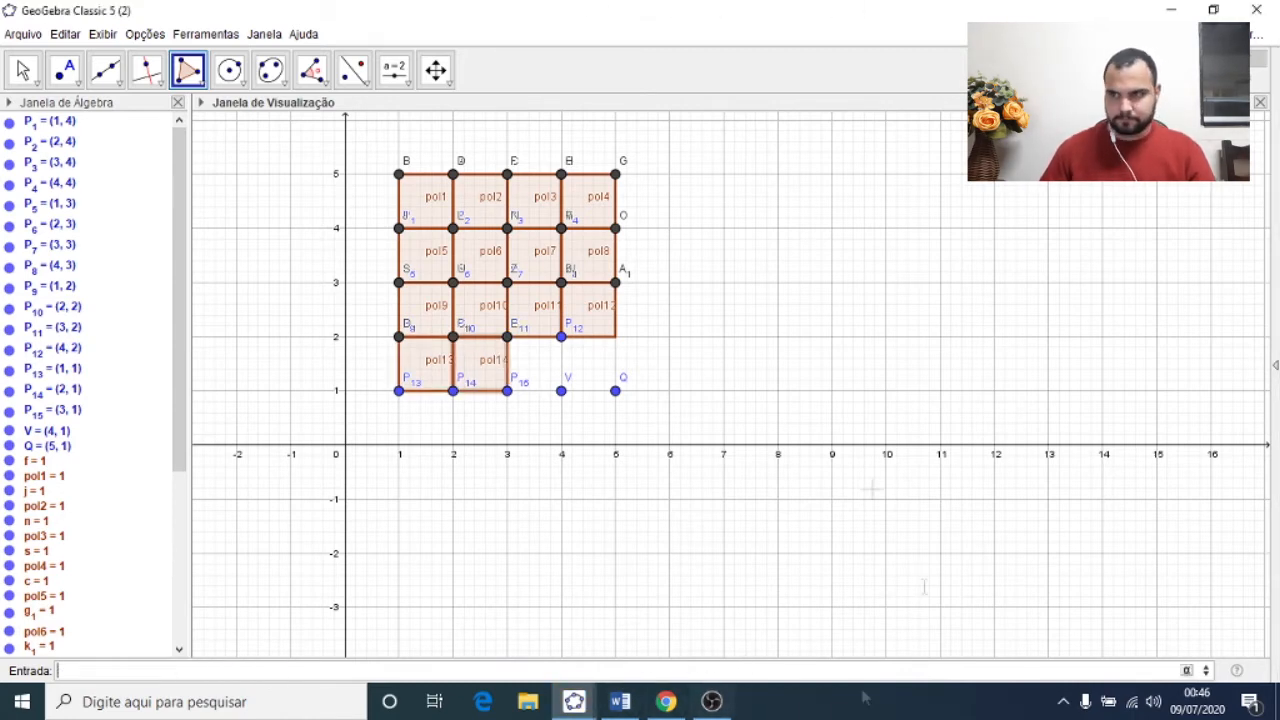
Step: Create the last bottom-row square on P_15 with Polígono[P_{15},(x(P_{15})+1,y(P_{15})),4], correcting the command before confirming it
key("alt+Tab")
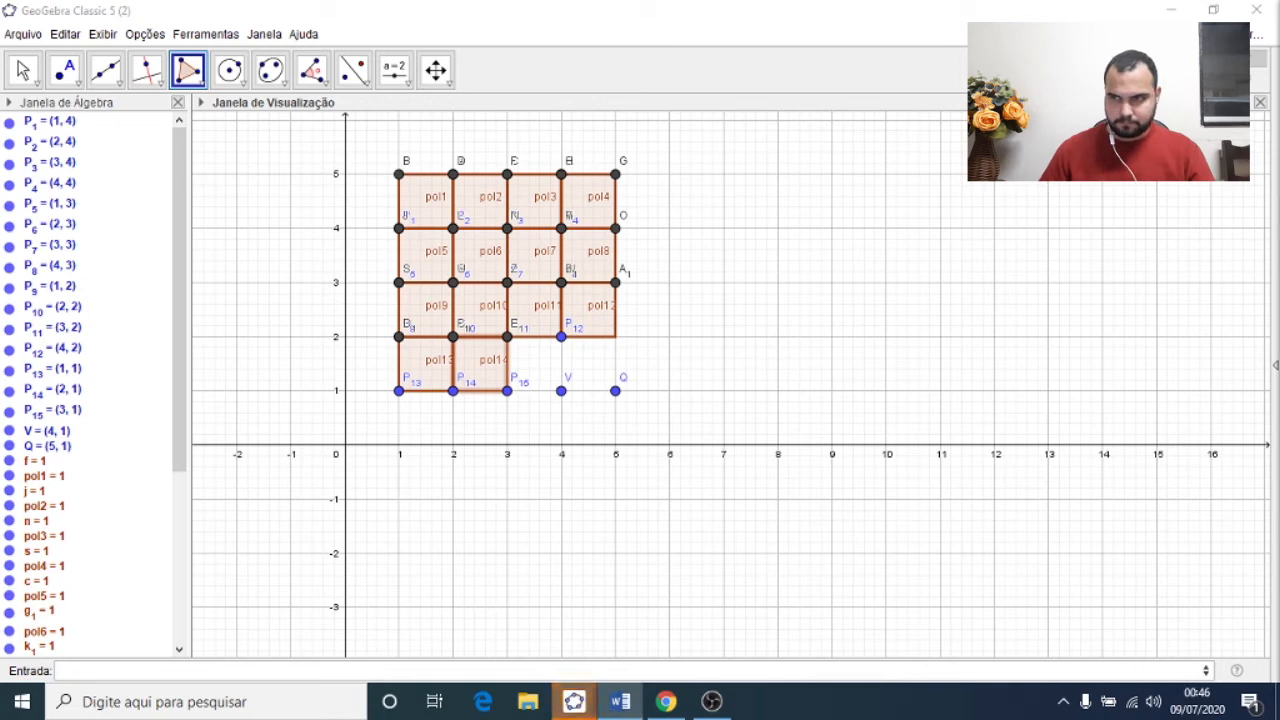
left_click(970, 668)
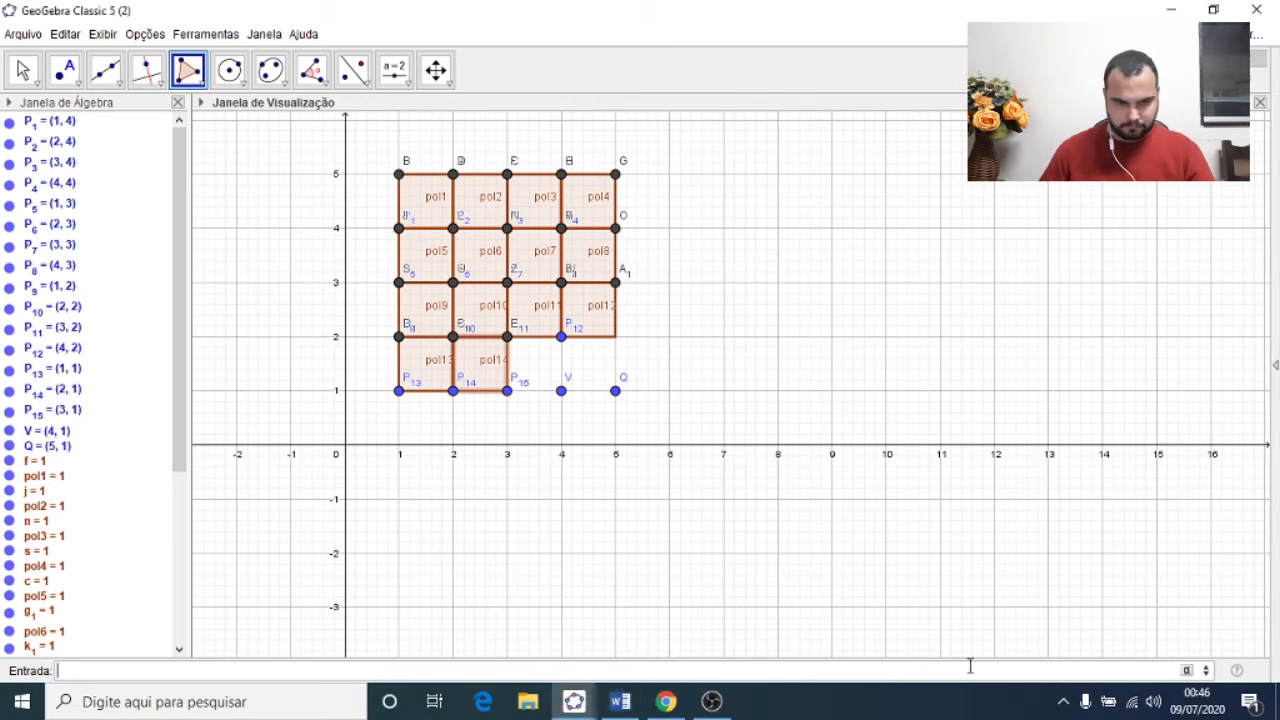
type("Polígono[P_{15},(x(P_{15})+1,y(P_{15})),4]")
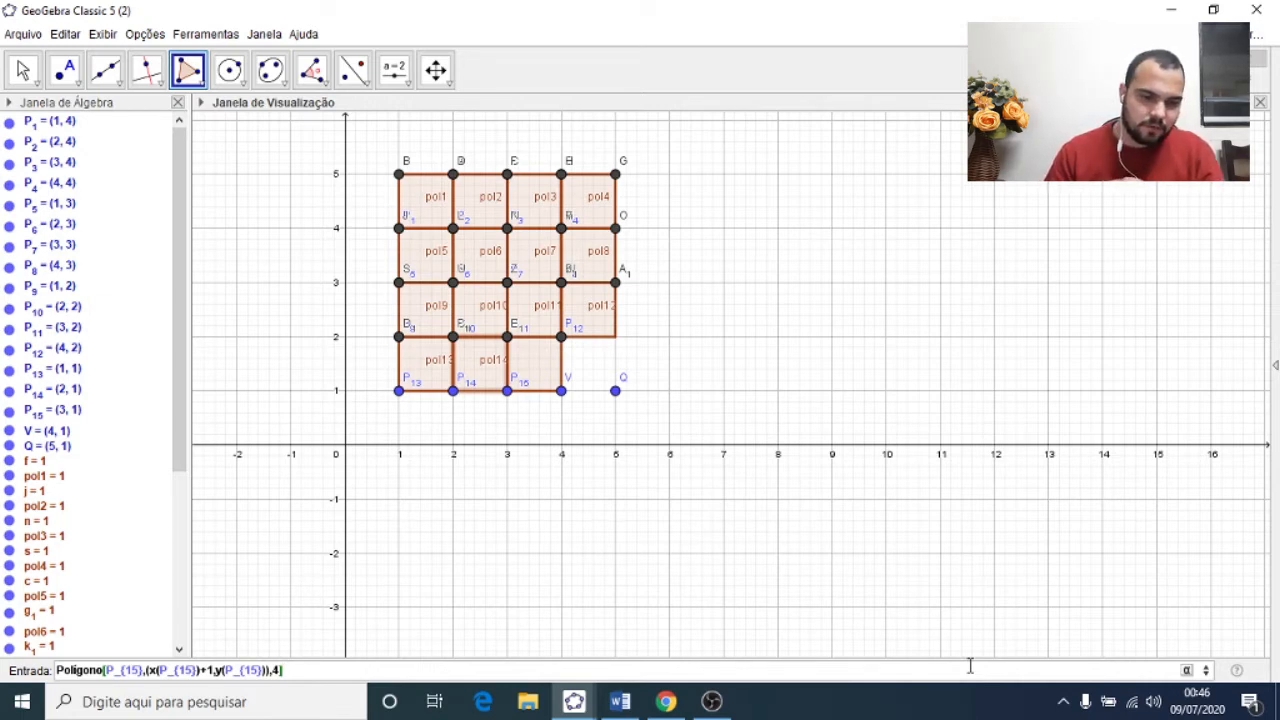
key("Left")
key("Left")
key("Left")
key("Left")
key("Left")
key("Left")
key("Left")
key("Left")
key("Left")
key("Left")
key("Left")
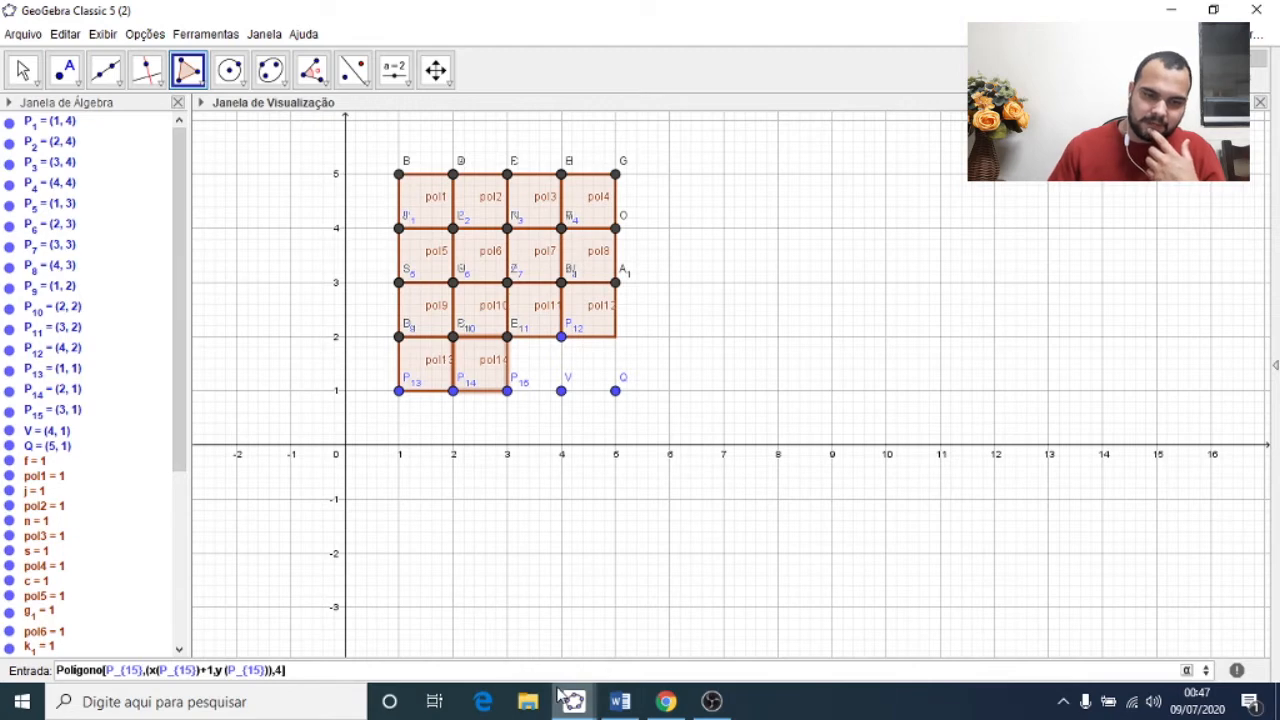
key("BackSpace")
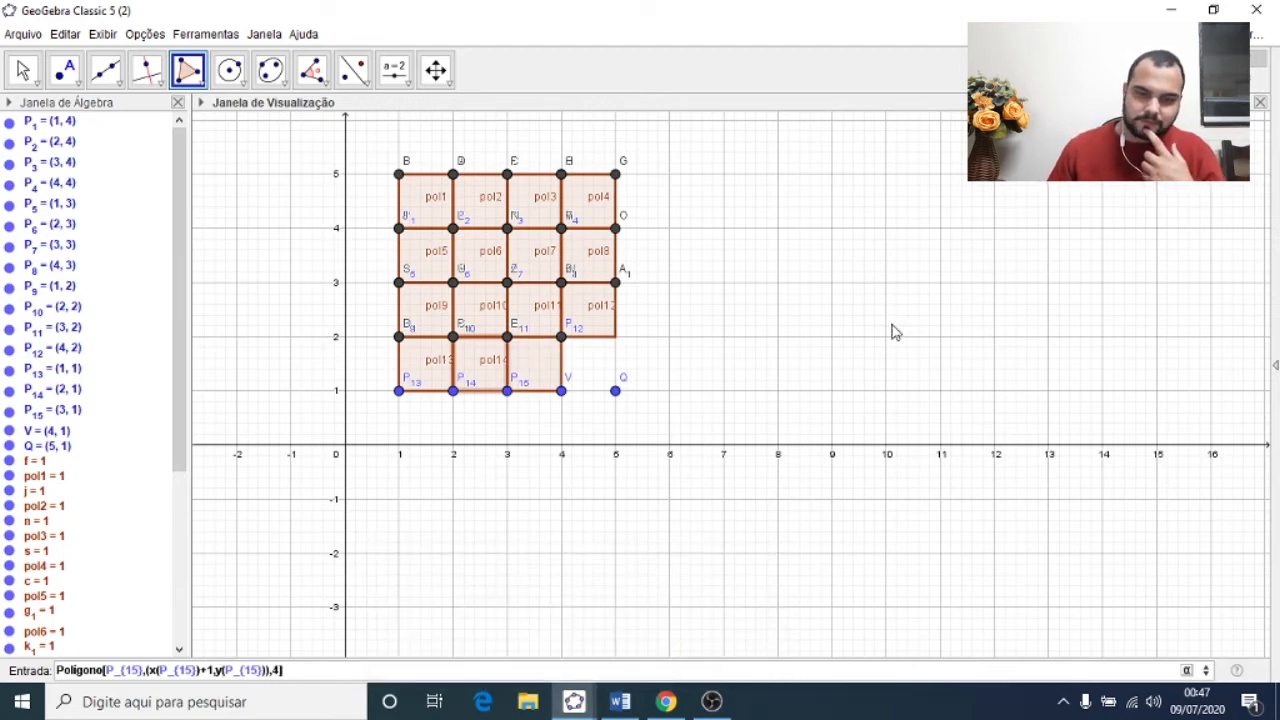
key("Return")
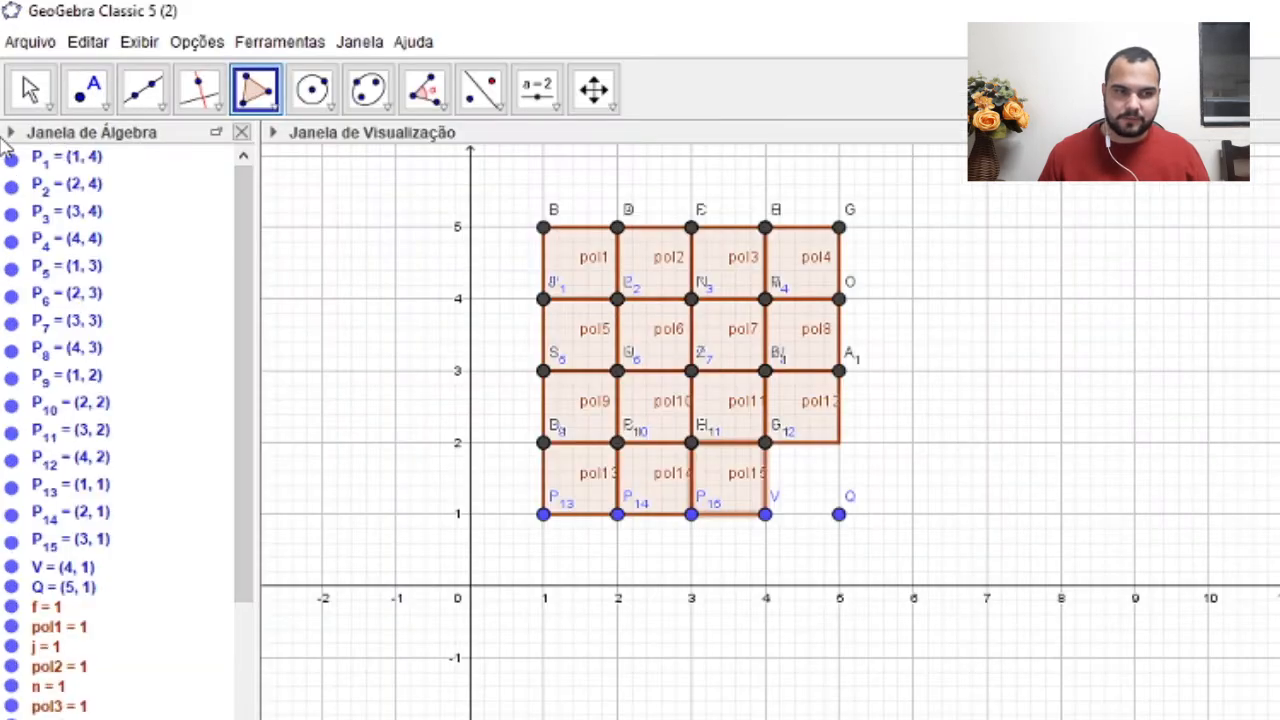
Step: Show the auxiliary objects in the algebra list and sort the list by object type (Tipo do Objeto)
left_click(9, 132)
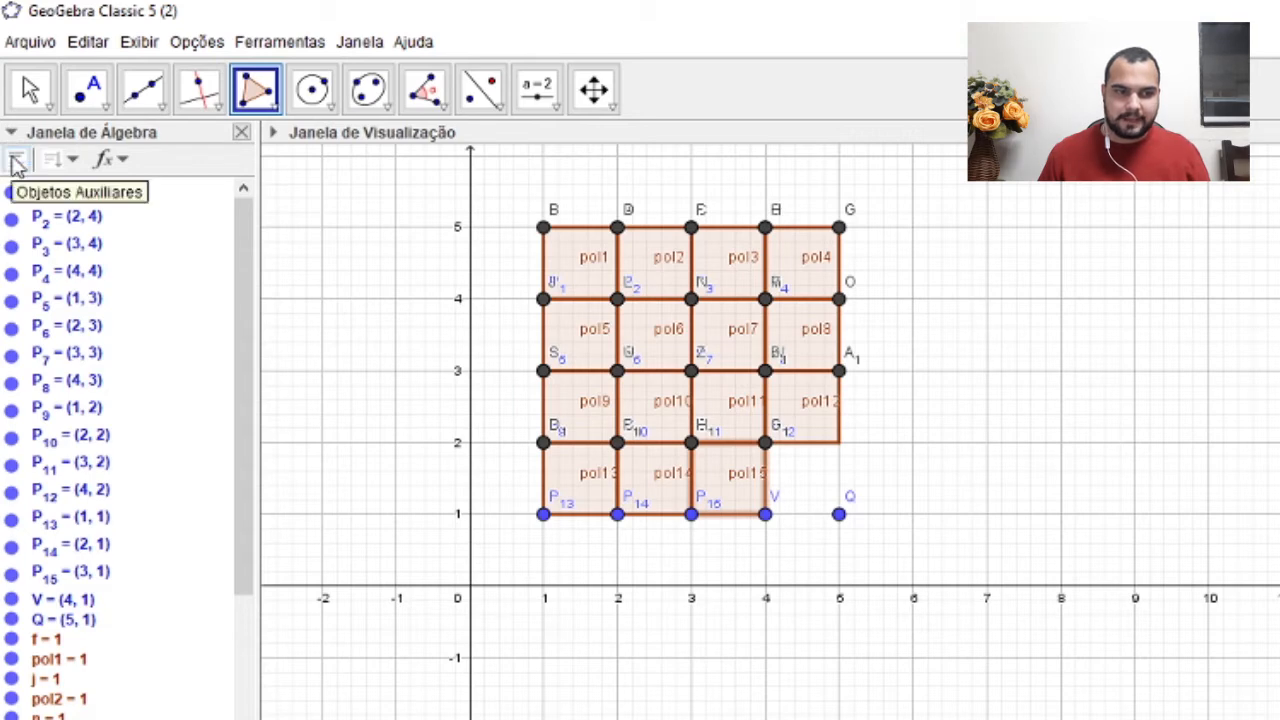
left_click(17, 162)
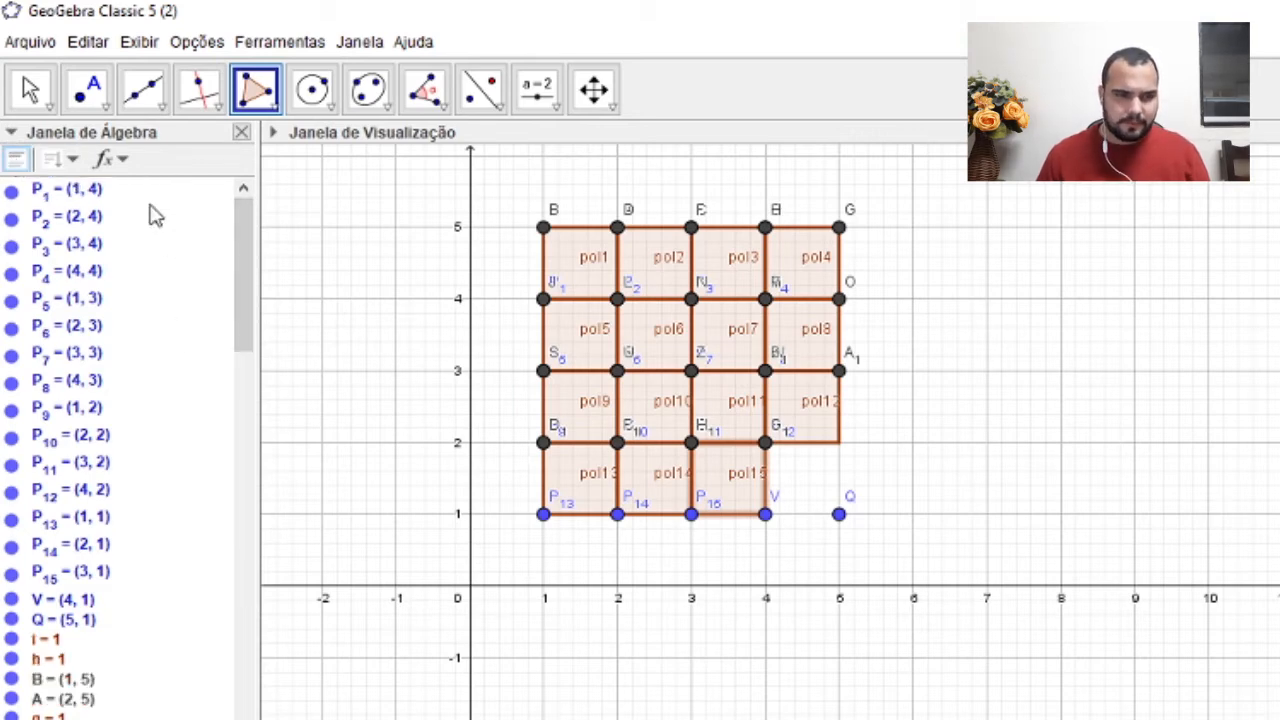
left_click(72, 160)
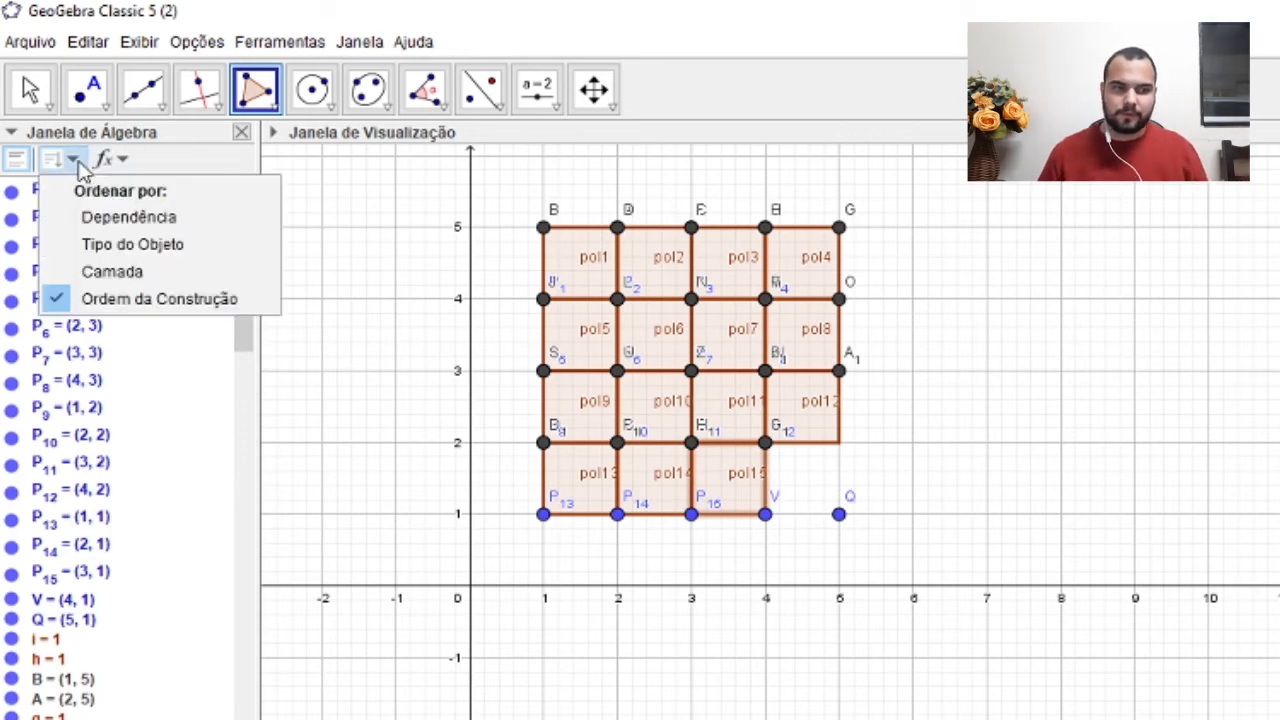
left_click(126, 247)
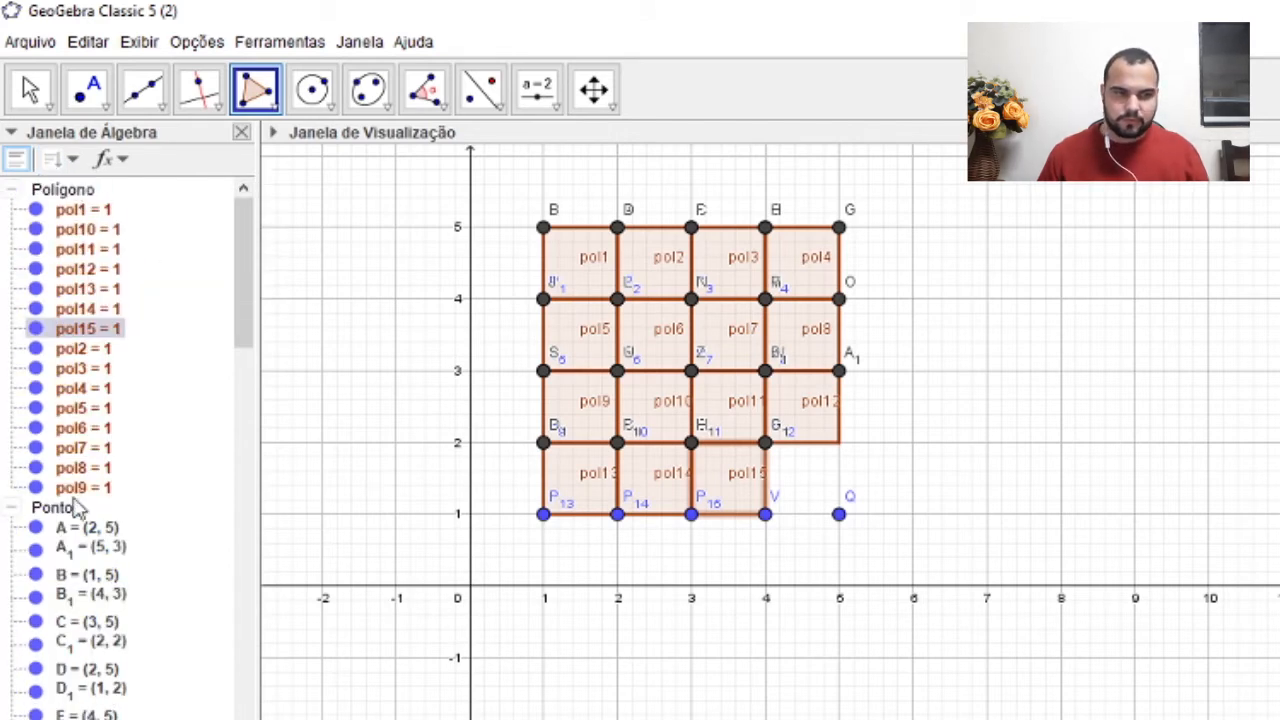
Step: Select the whole Ponto group in the algebra list and hide all of its points in the drawing
scroll(115, 508, "down", 6)
scroll(112, 592, "down", 10)
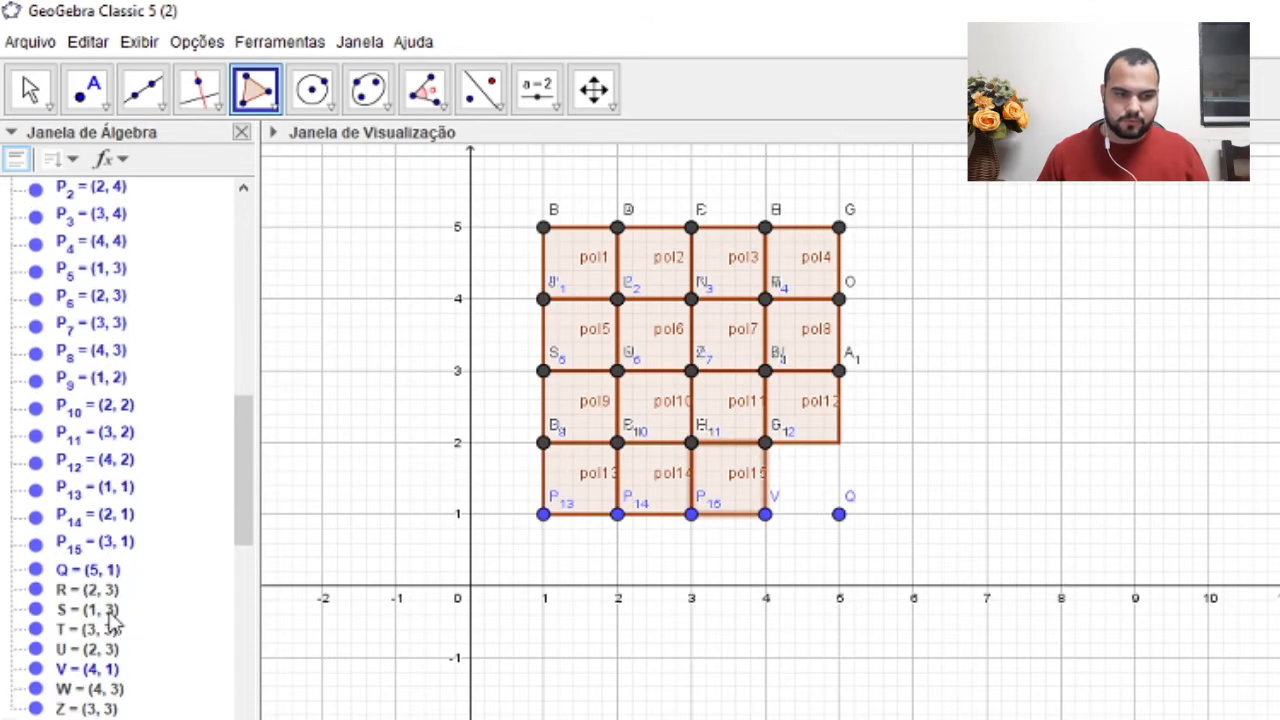
scroll(174, 529, "up", 14)
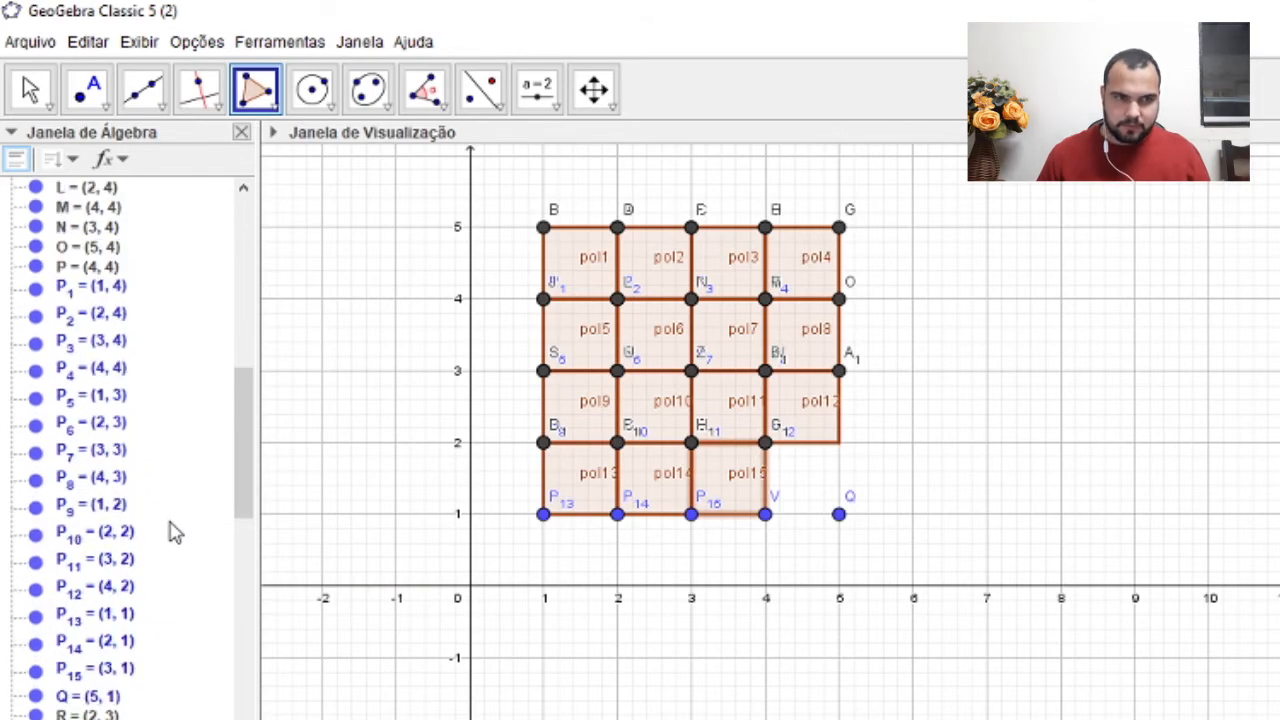
scroll(90, 340, "up", 3)
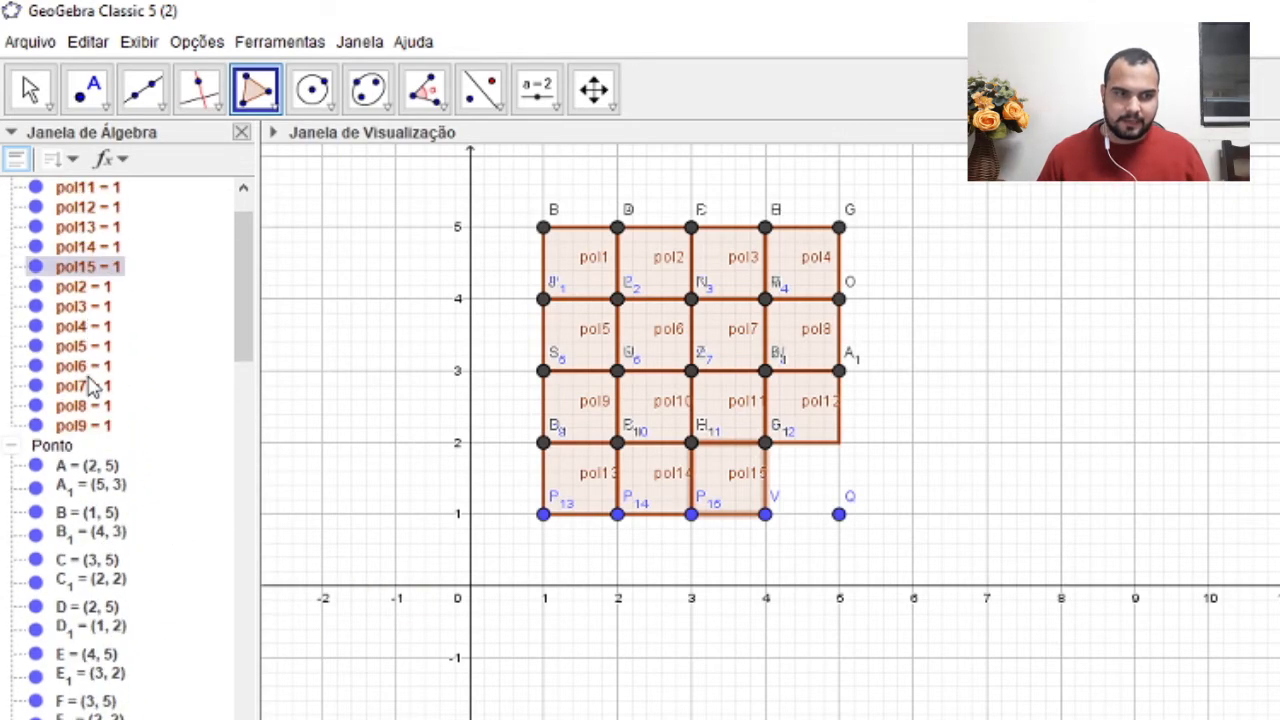
left_click(47, 452)
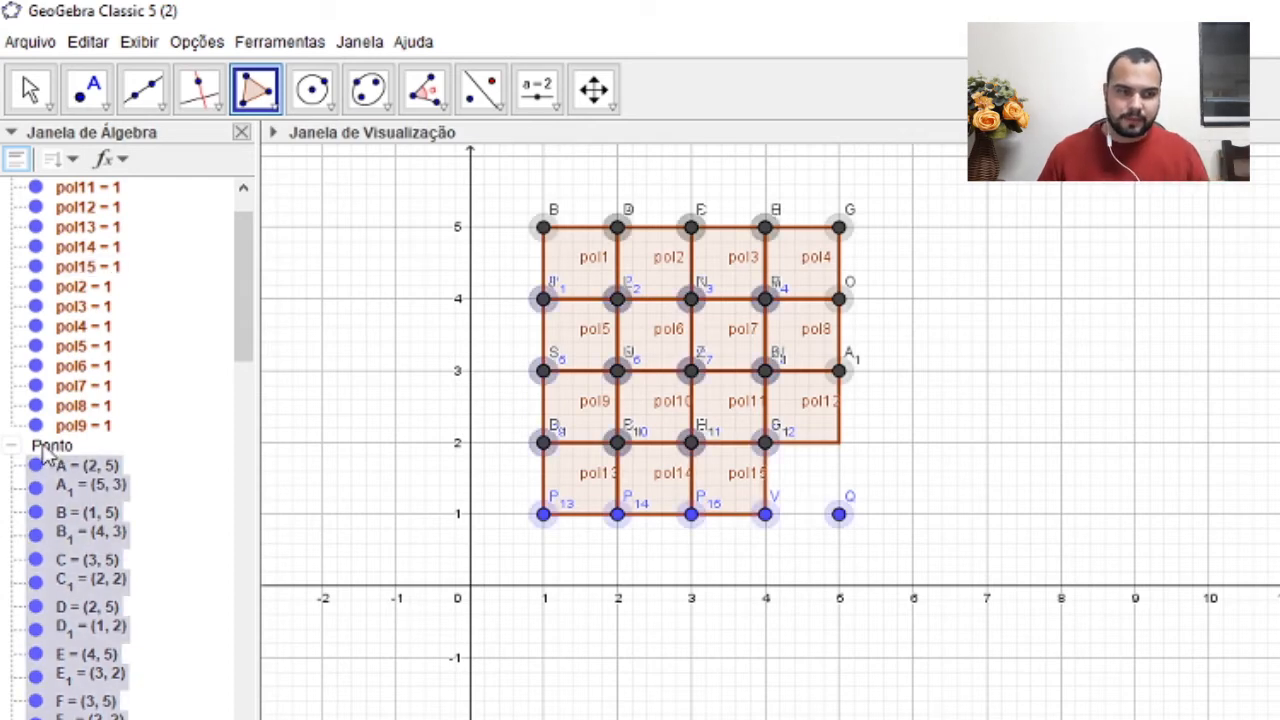
right_click(45, 455)
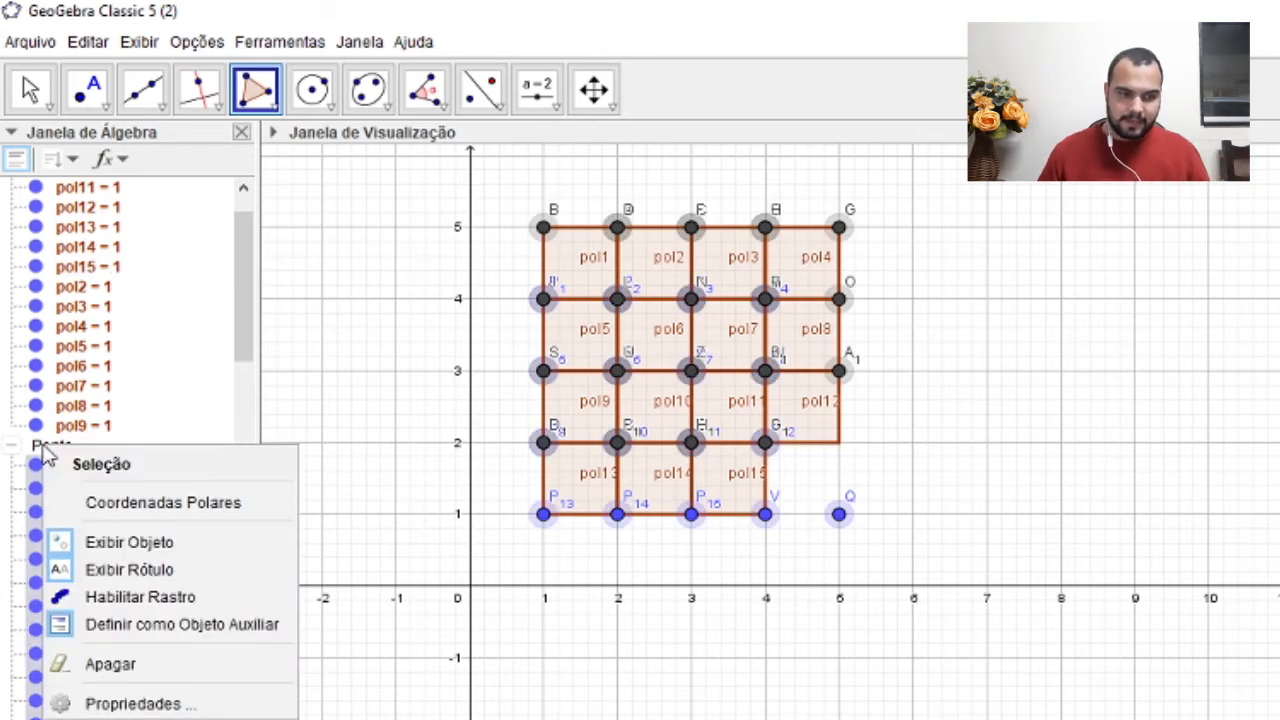
left_click(123, 549)
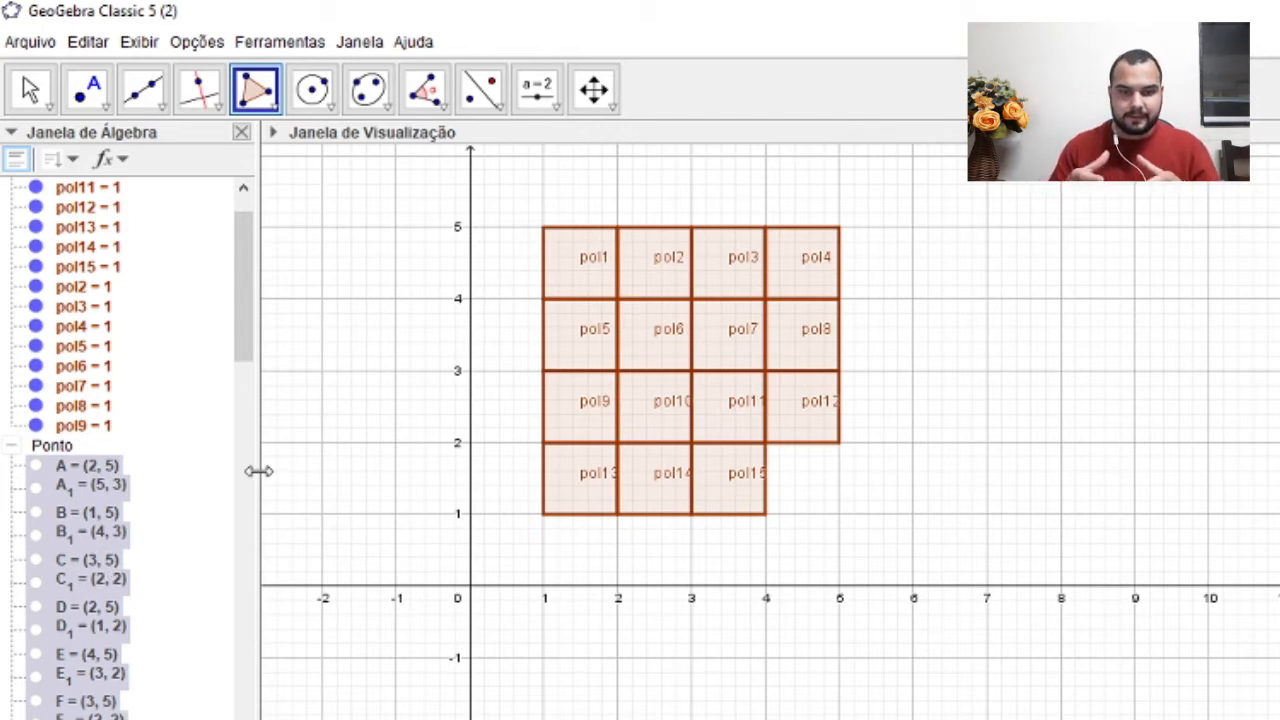
Step: Toggle the display of auxiliary objects in the algebra list several times and leave them hidden
scroll(931, 624, "up", 3)
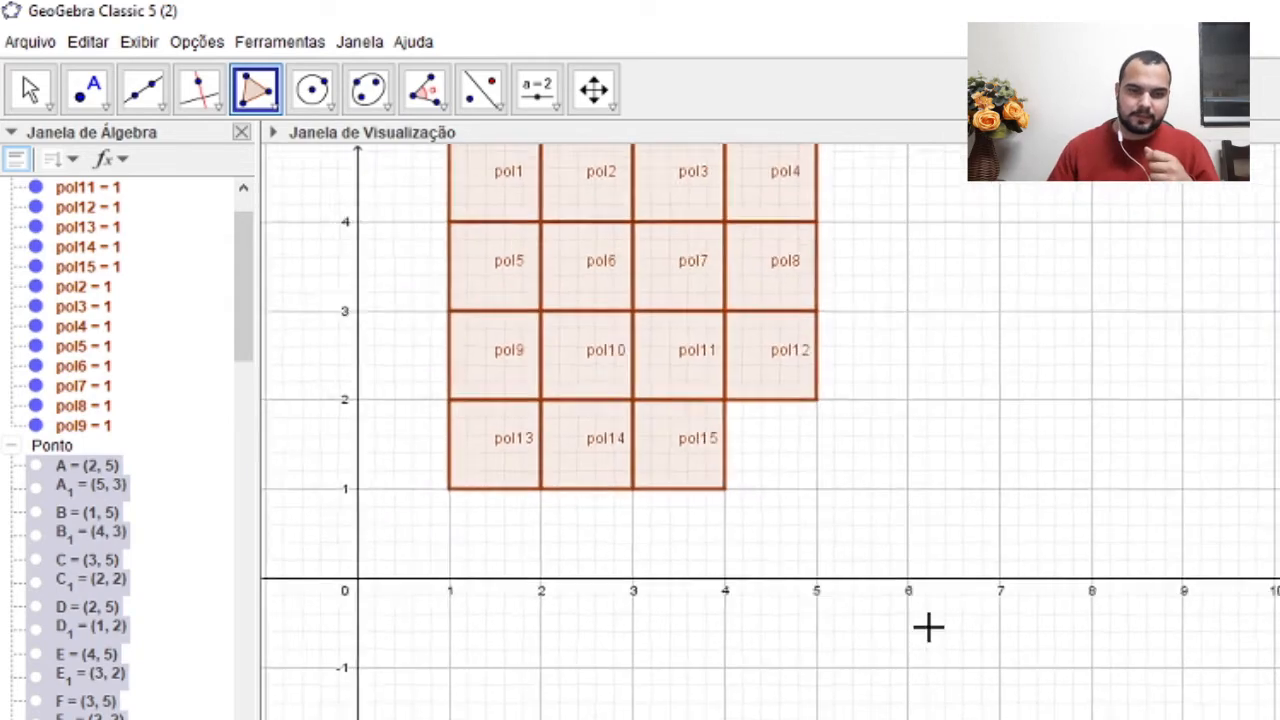
left_click_drag(900, 534, 1058, 719)
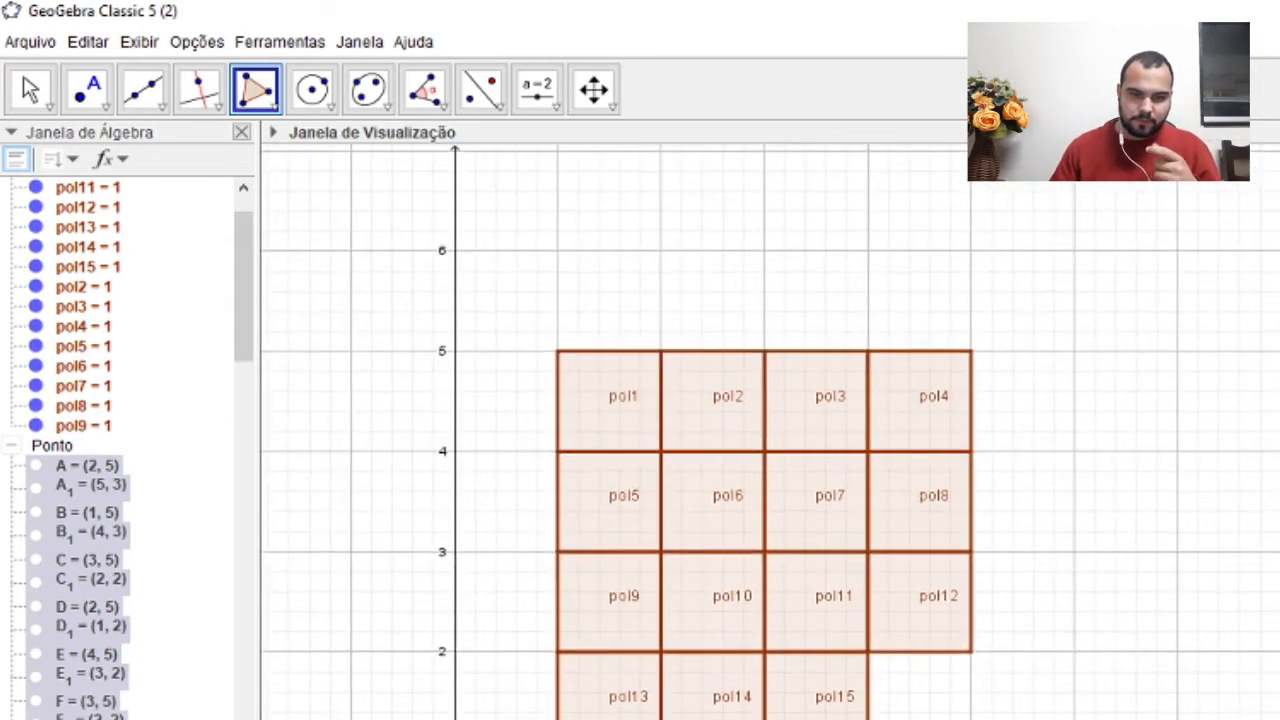
scroll(1058, 719, "up", 2)
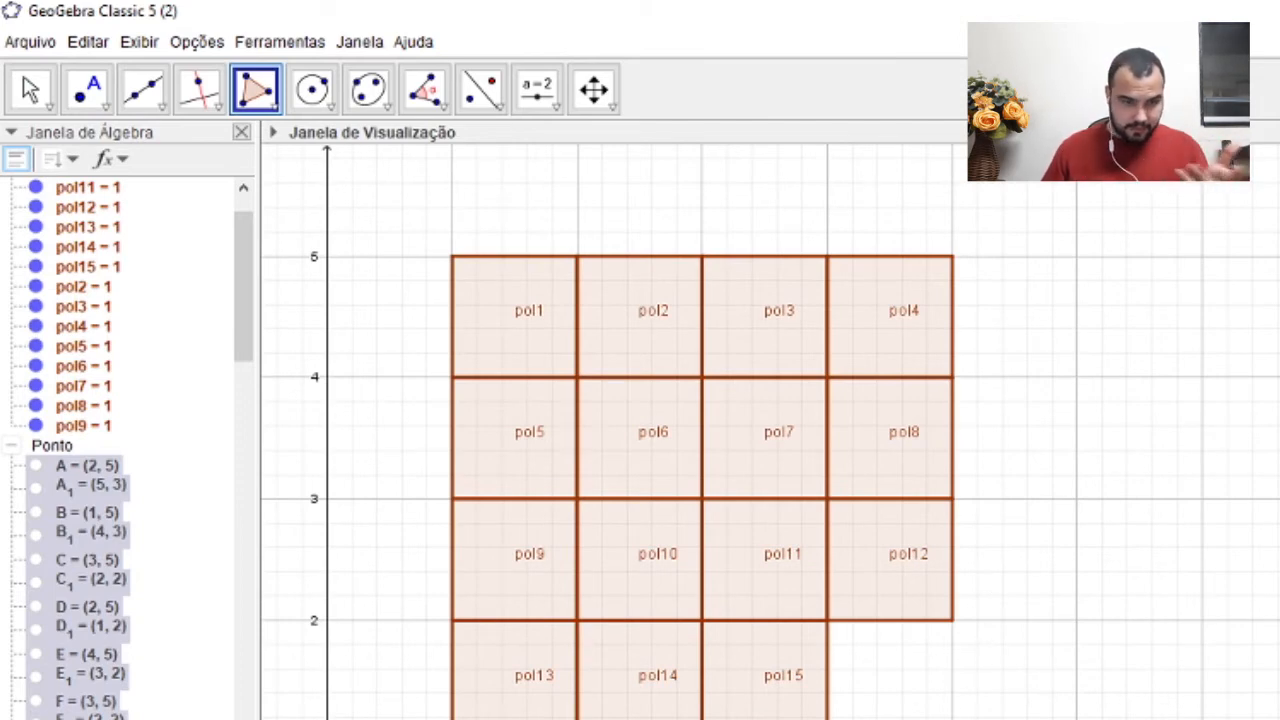
scroll(209, 583, "down", 2)
scroll(200, 572, "up", 1)
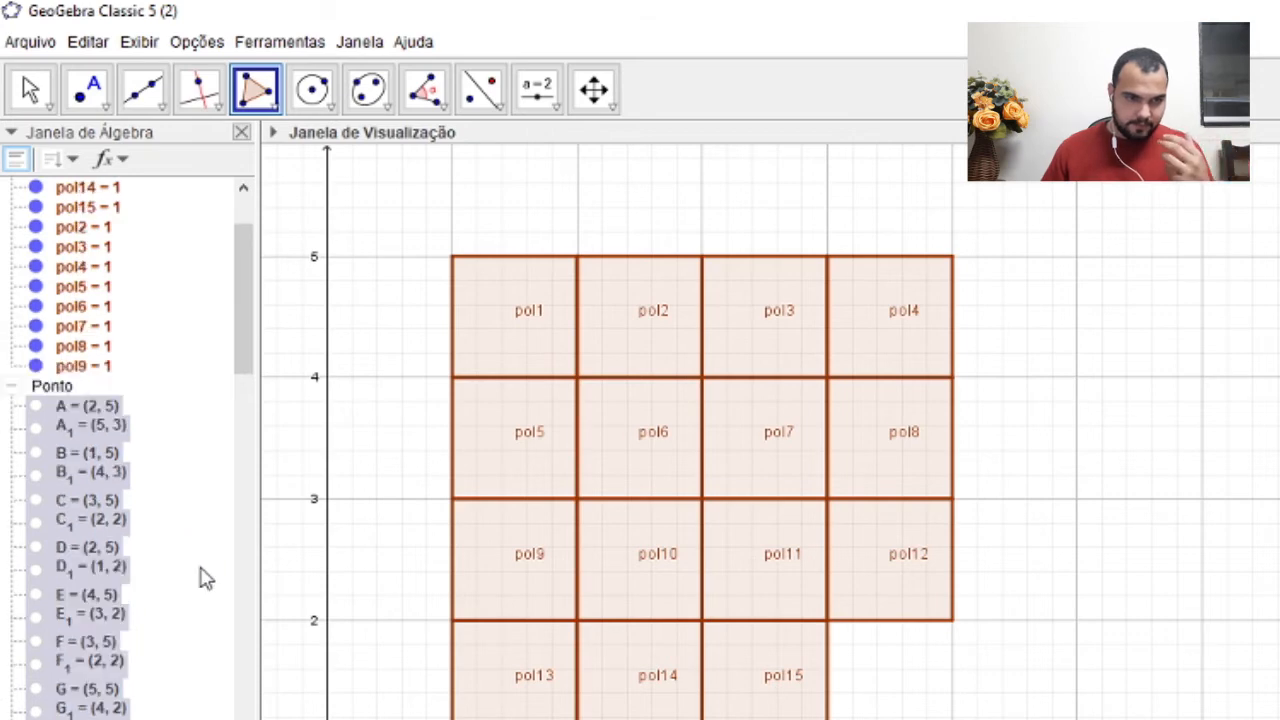
scroll(200, 578, "up", 2)
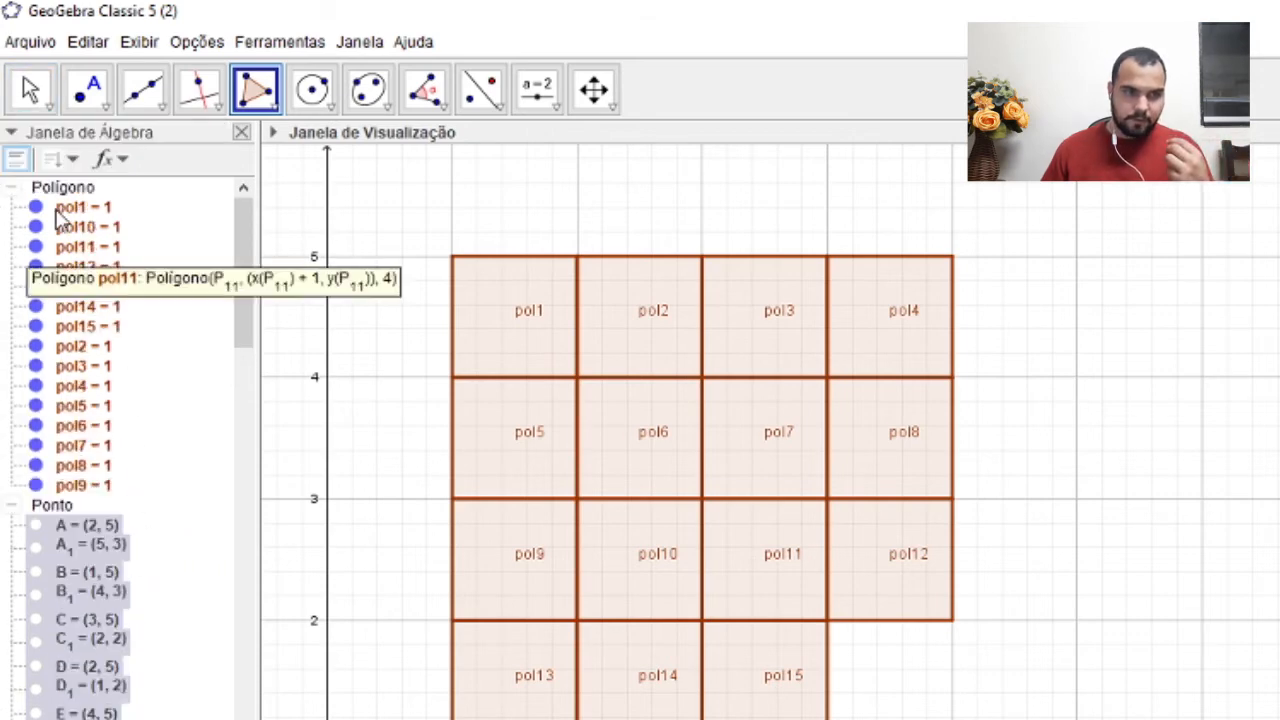
left_click(17, 160)
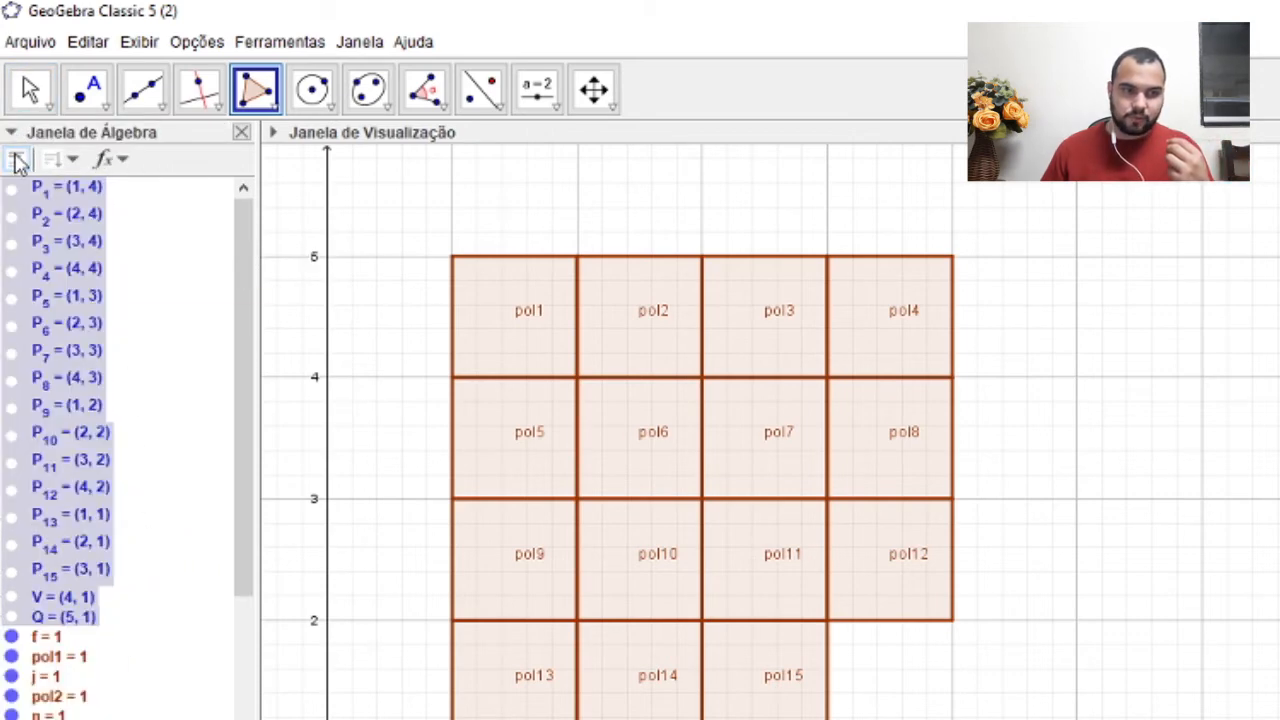
left_click(16, 157)
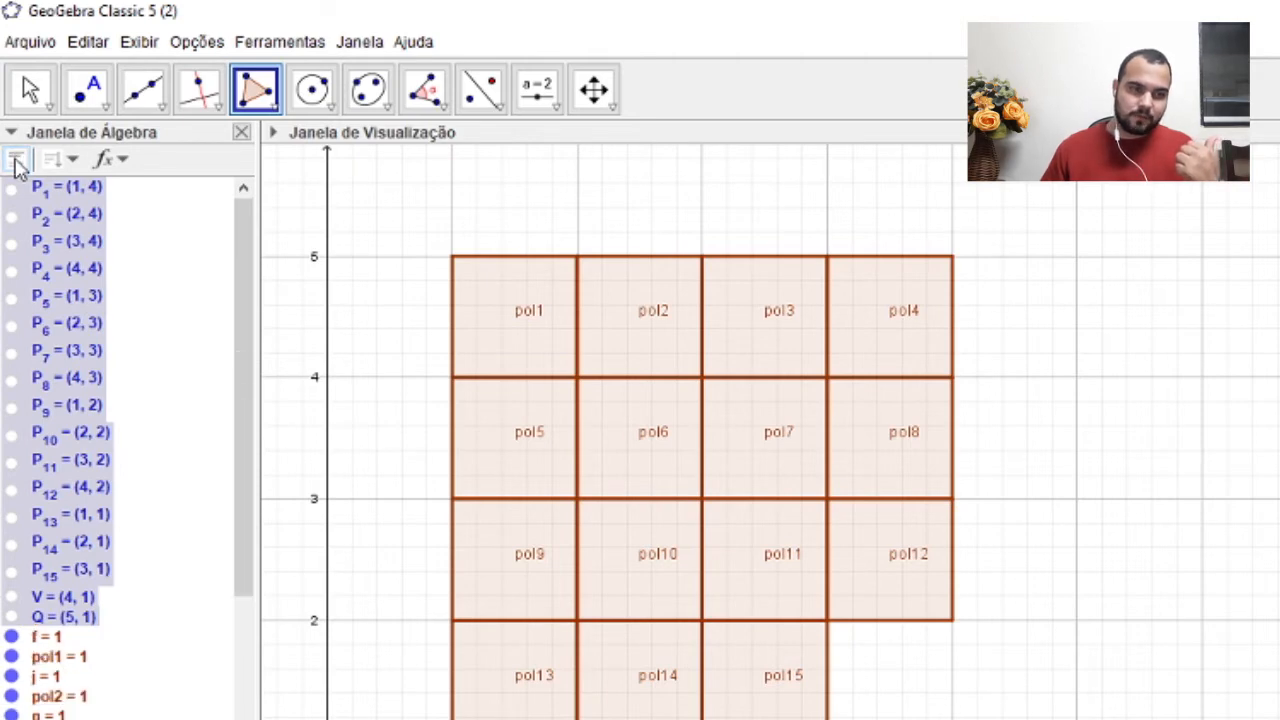
left_click(17, 163)
left_click(17, 163)
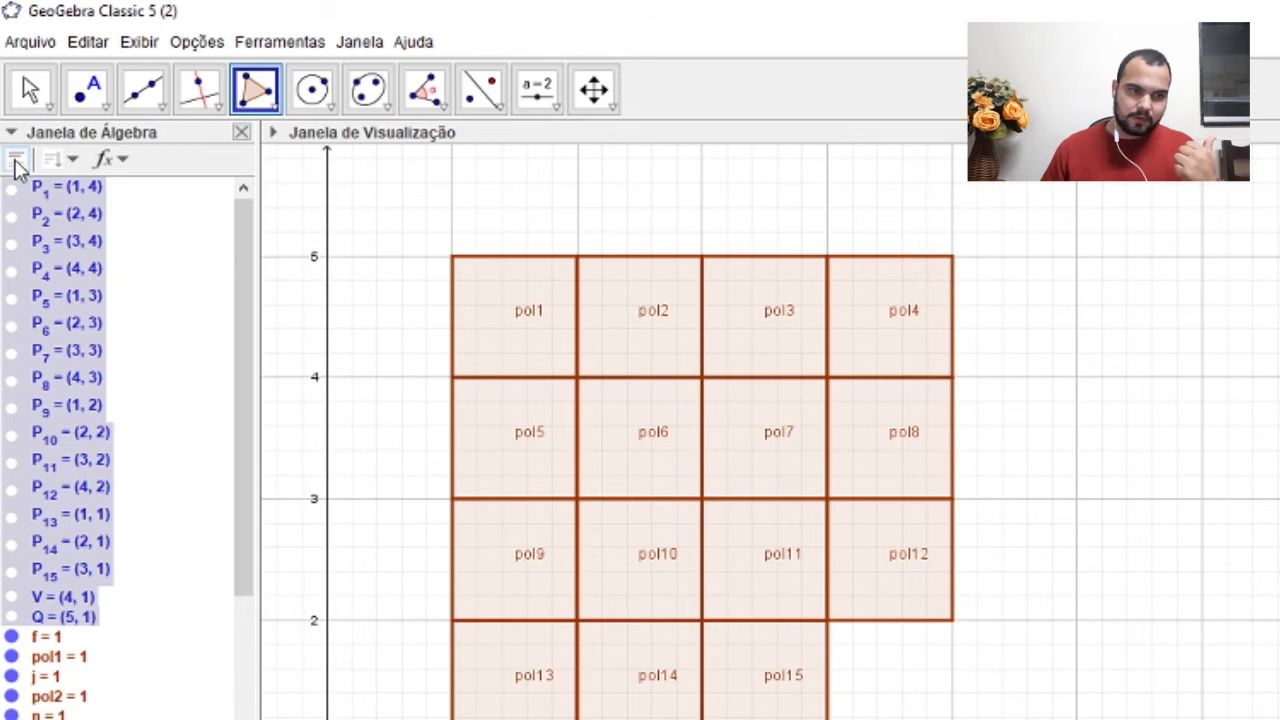
right_click(136, 386)
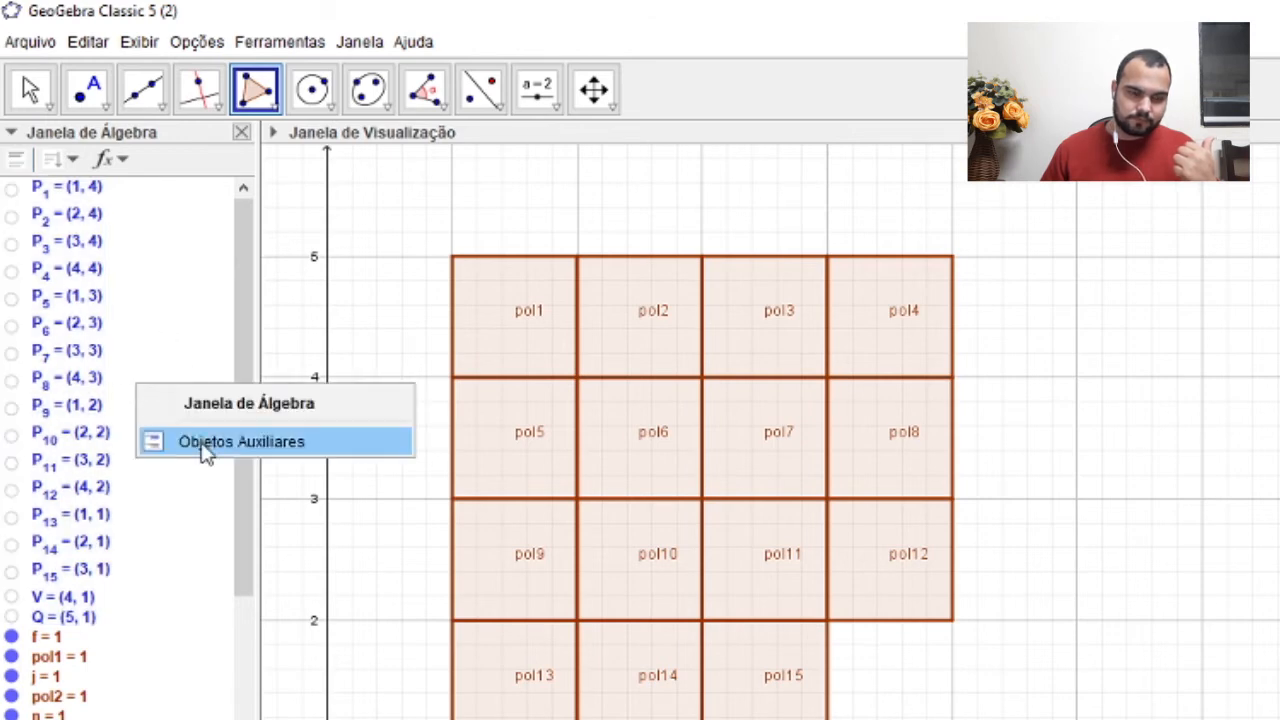
left_click(205, 446)
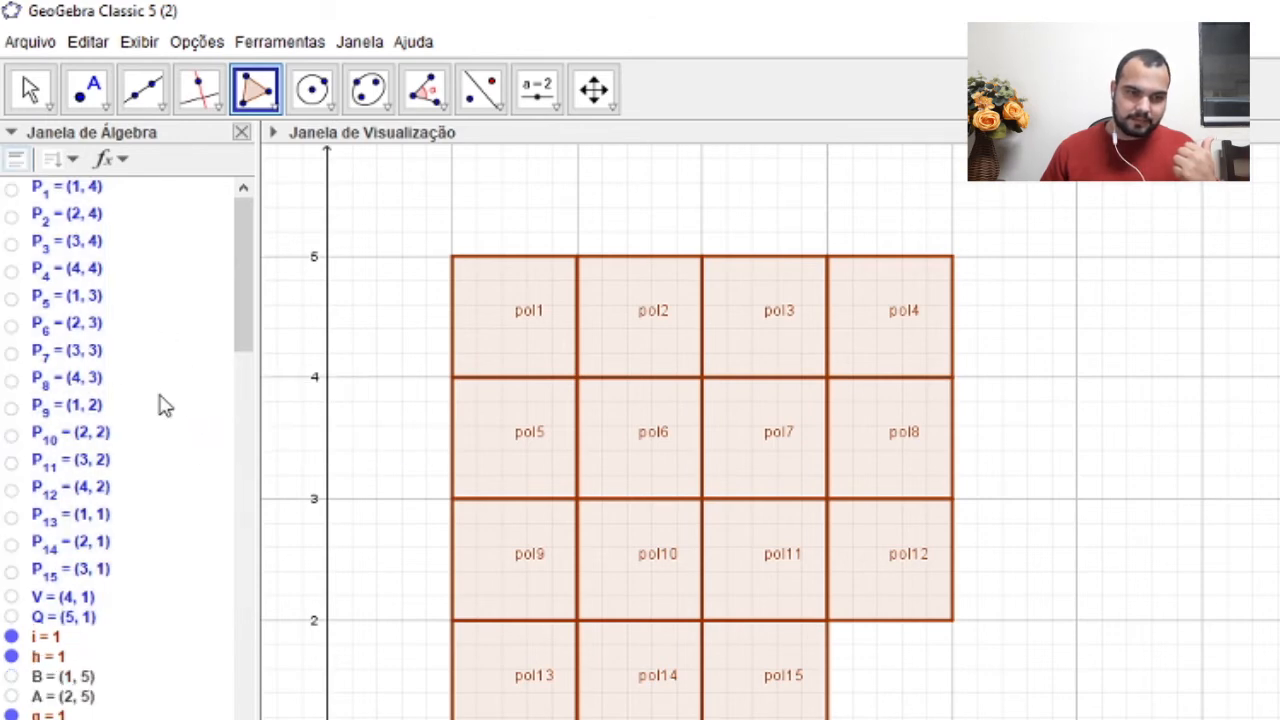
right_click(224, 401)
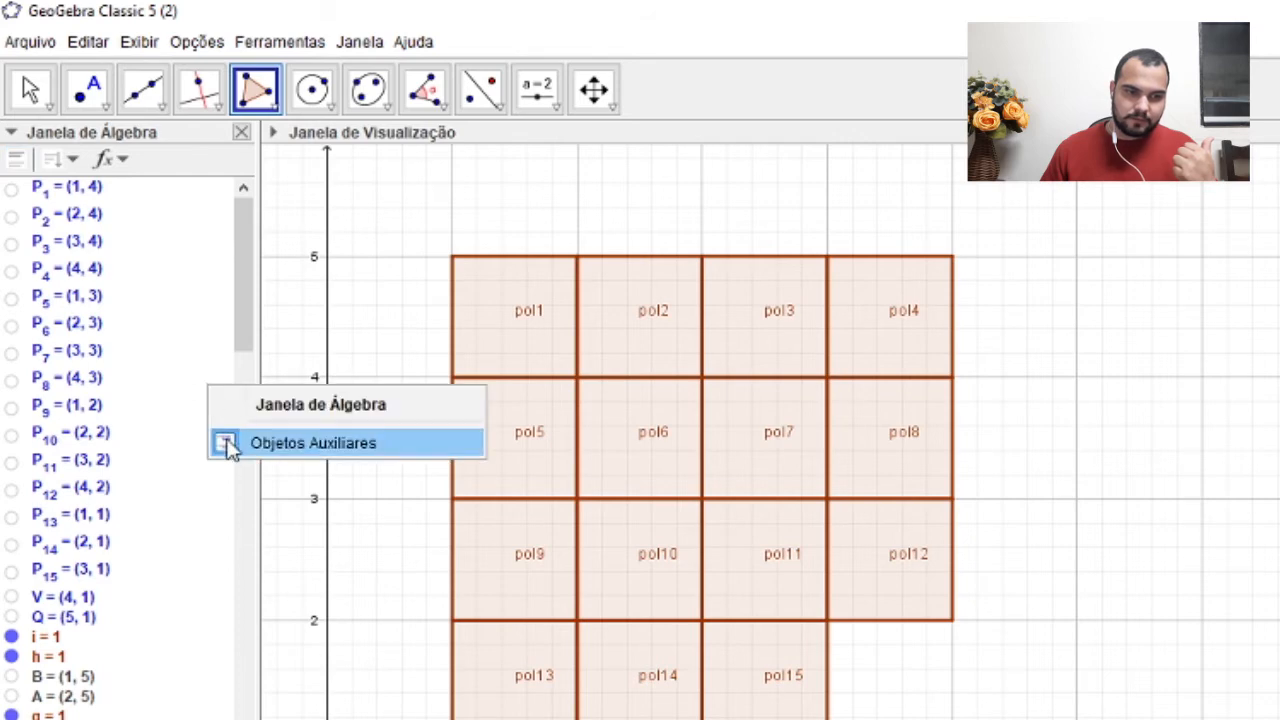
left_click(224, 444)
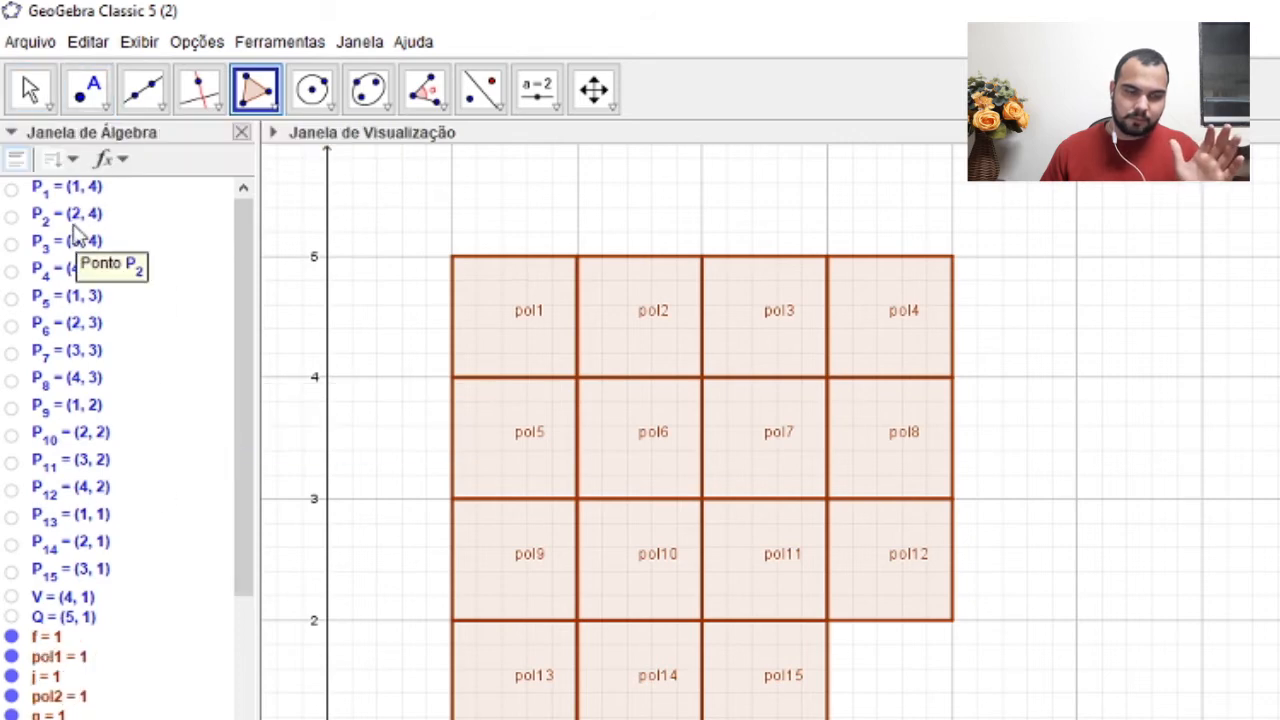
Step: Sort the algebra list by object type (Tipo do Objeto) and display the points P_1 to P_15, Q and V in the drawing
scroll(150, 330, "down", 3)
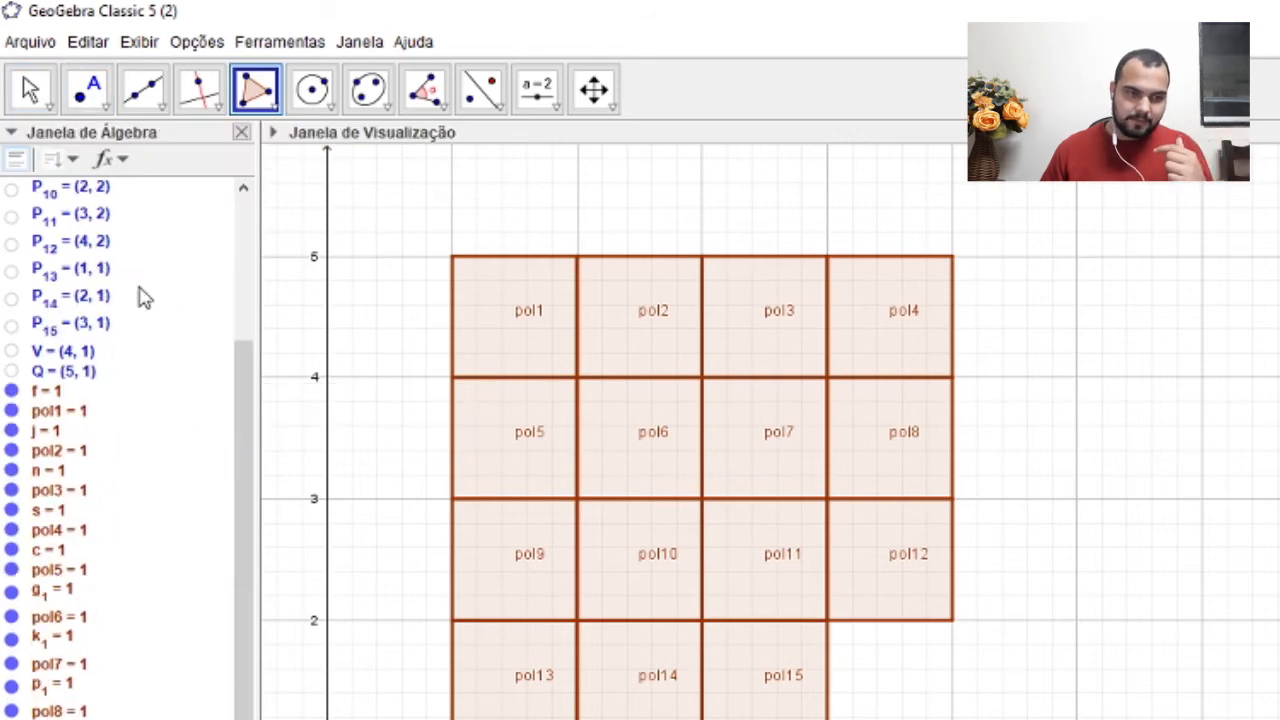
left_click(62, 160)
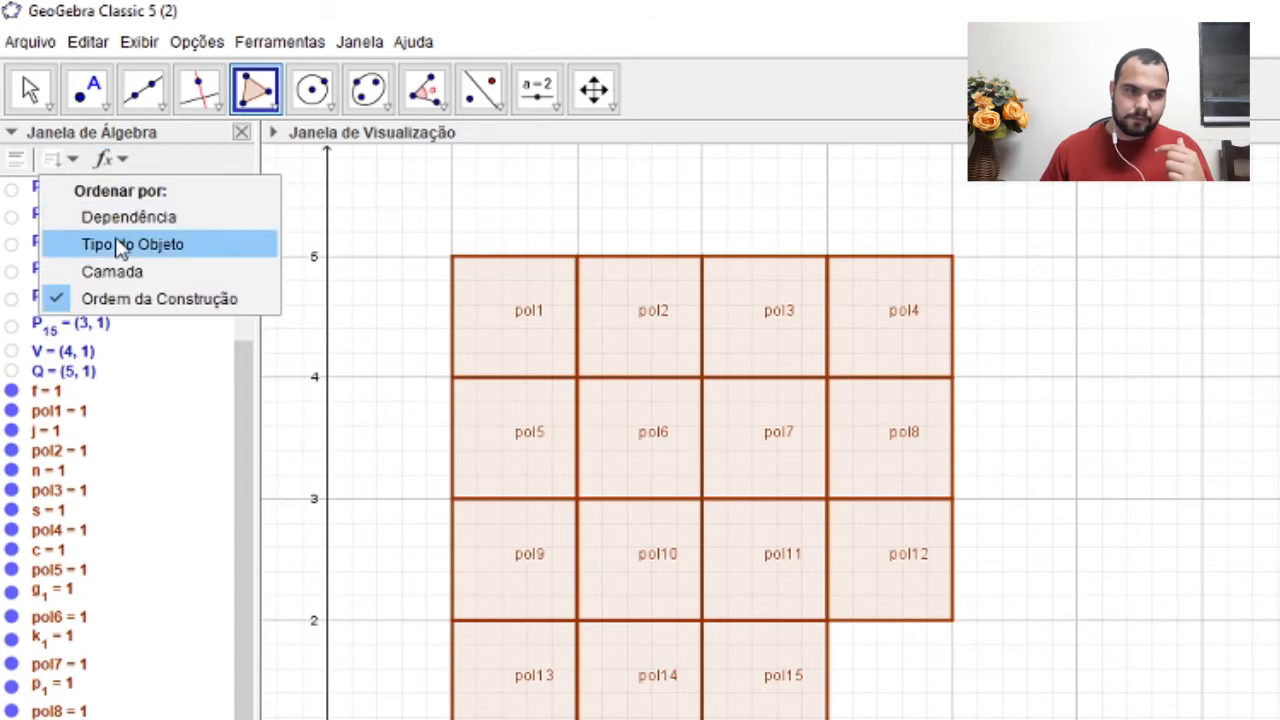
left_click(118, 245)
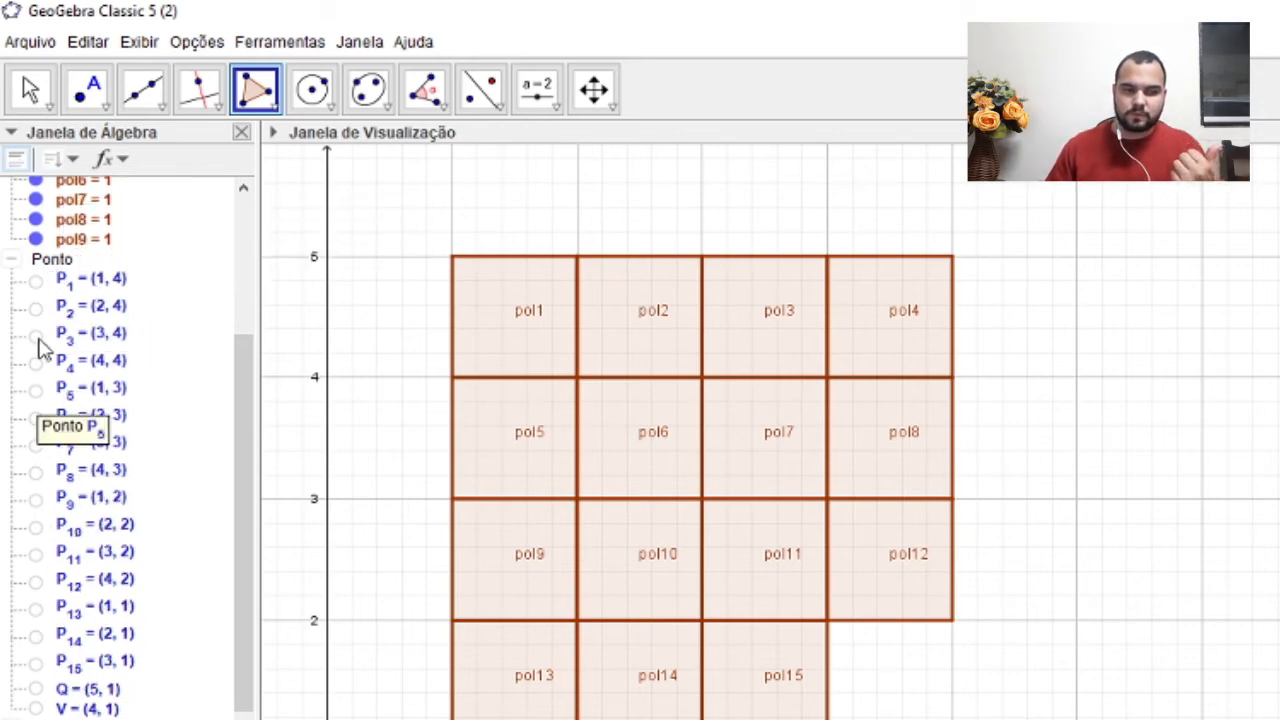
left_click(55, 261)
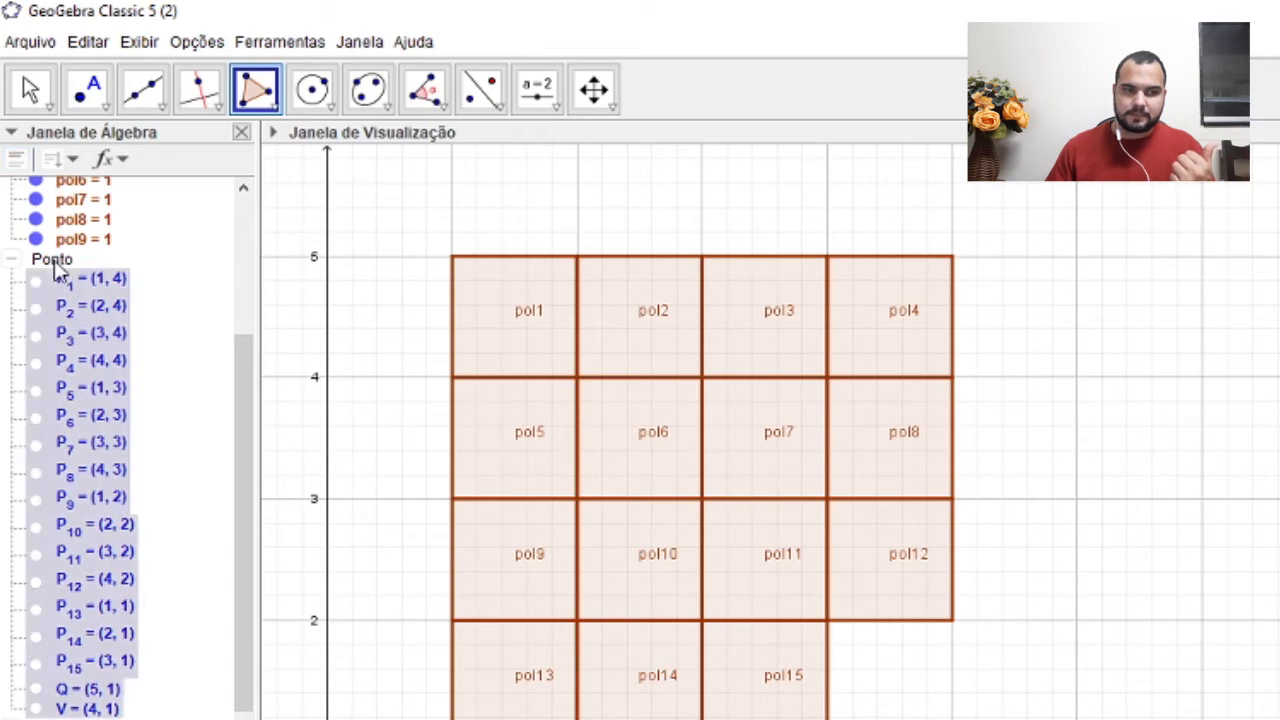
right_click(57, 270)
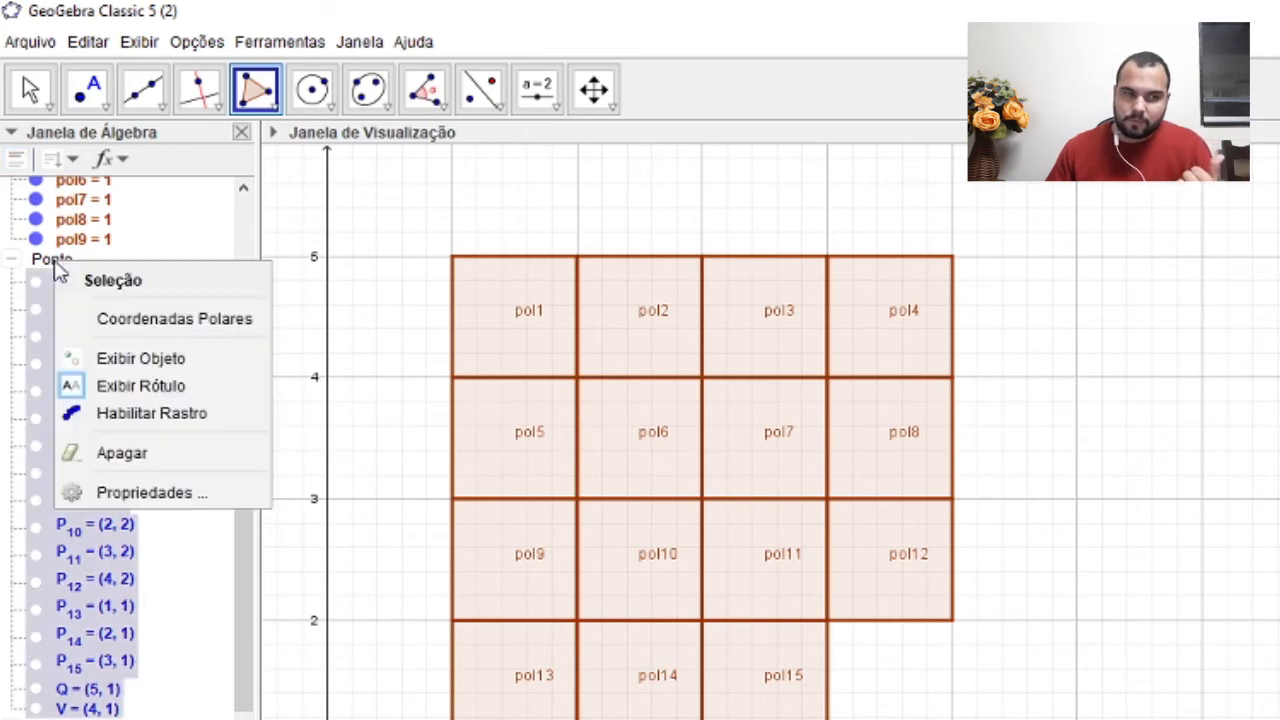
left_click(147, 360)
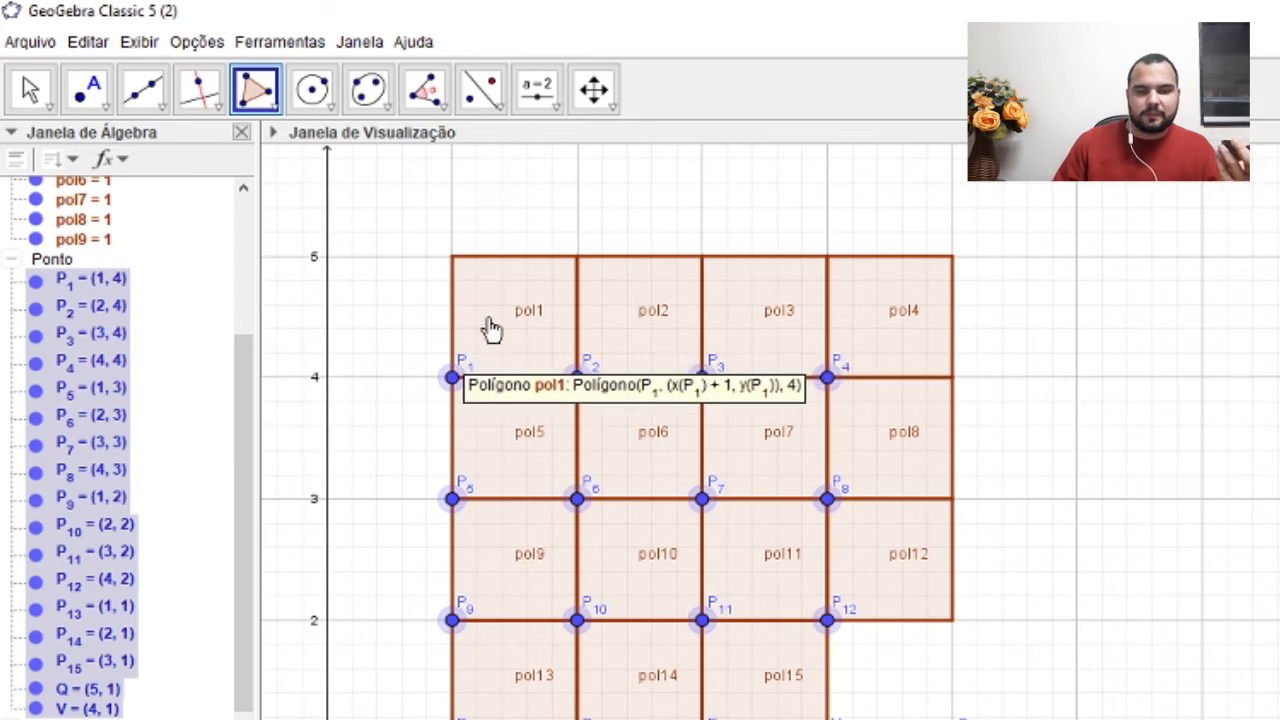
mouse_move(489, 331)
left_mouse_down()
mouse_move(429, 323)
mouse_move(391, 189)
mouse_move(1246, 162)
mouse_move(1279, 504)
mouse_move(1279, 453)
mouse_move(1186, 517)
mouse_move(517, 323)
mouse_move(497, 337)
left_mouse_up()
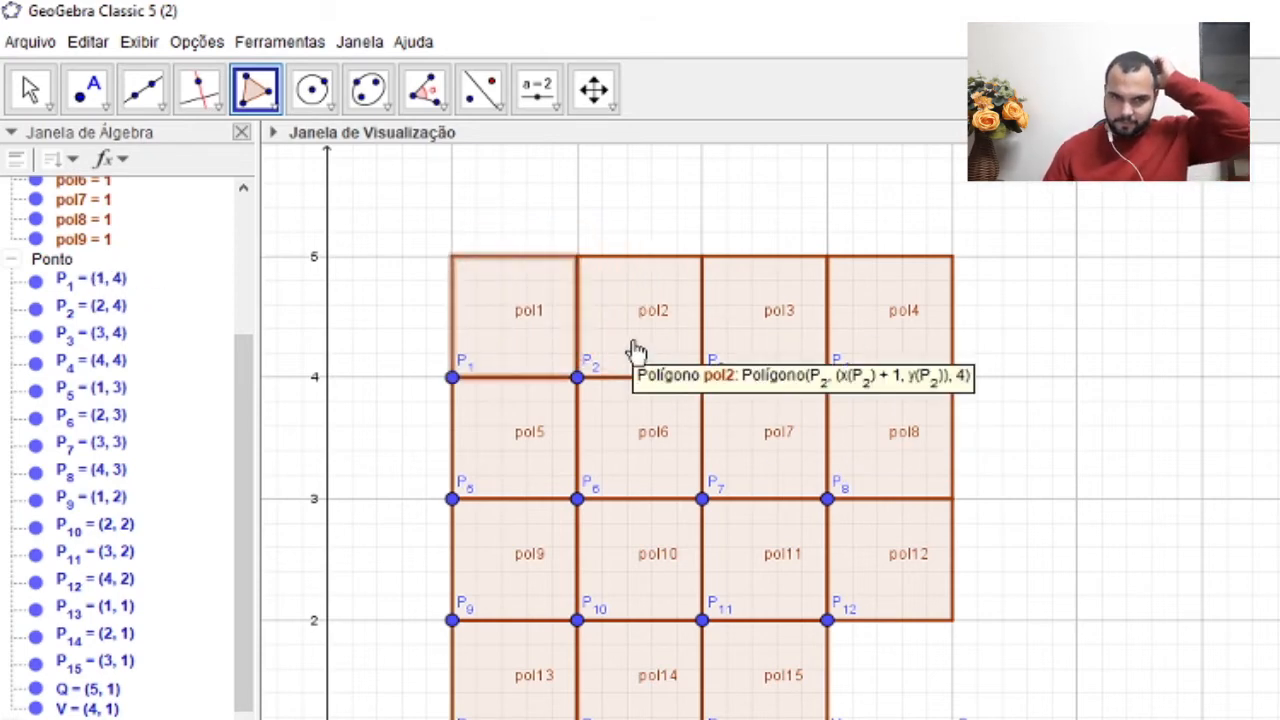
Step: Colour the first-column squares pol1, pol5, pol9 and pol13 blue
mouse_move(636, 352)
left_mouse_down()
mouse_move(1203, 257)
mouse_move(1279, 590)
mouse_move(757, 306)
mouse_move(631, 352)
left_mouse_up()
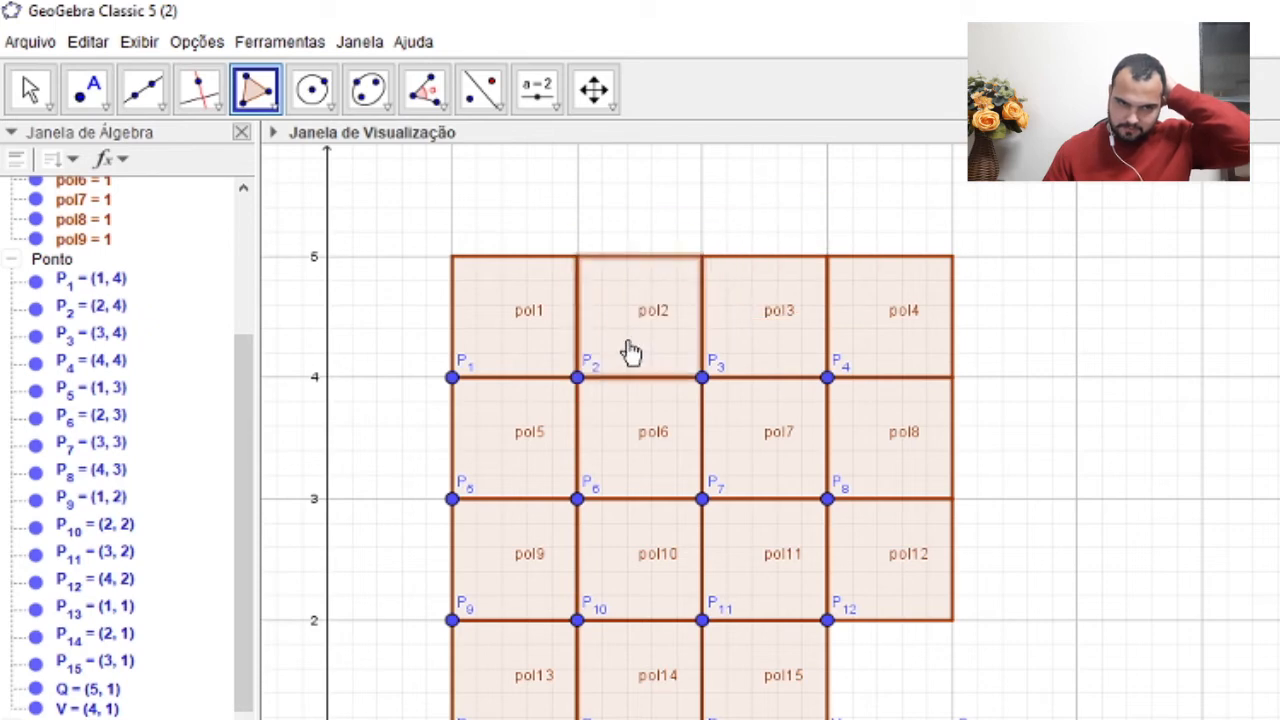
key("ctrl+z")
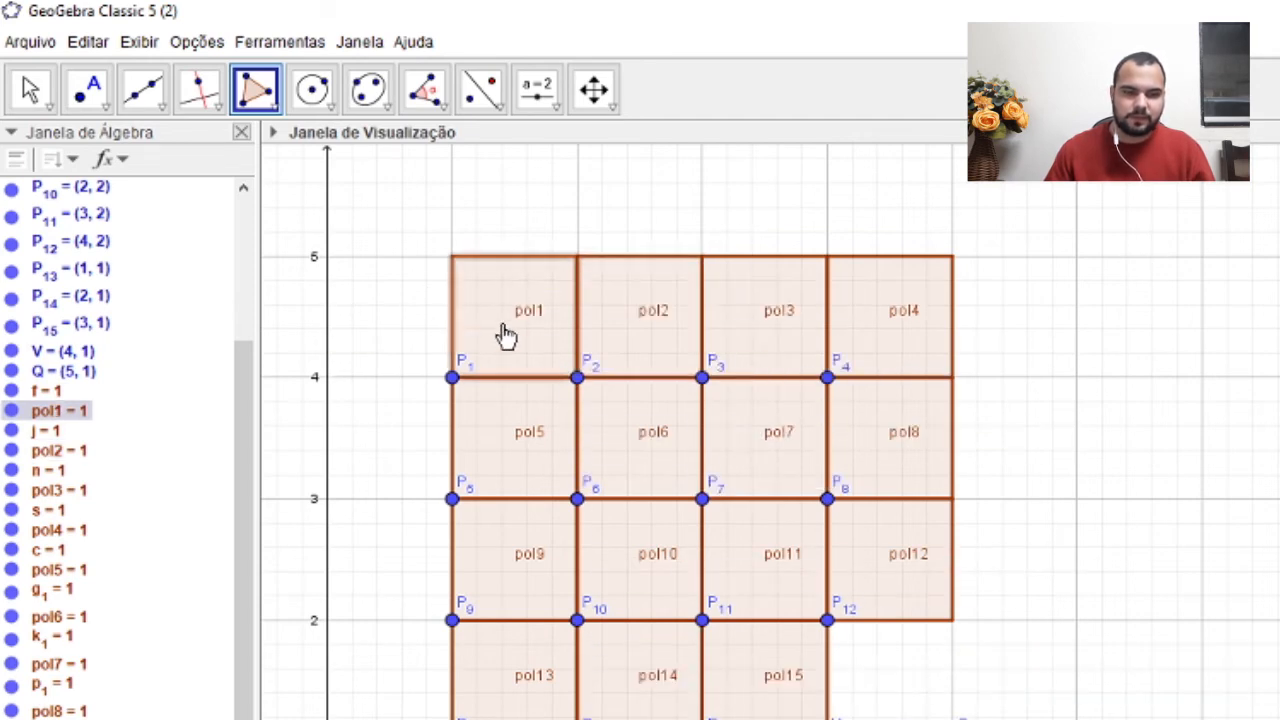
left_click(516, 420)
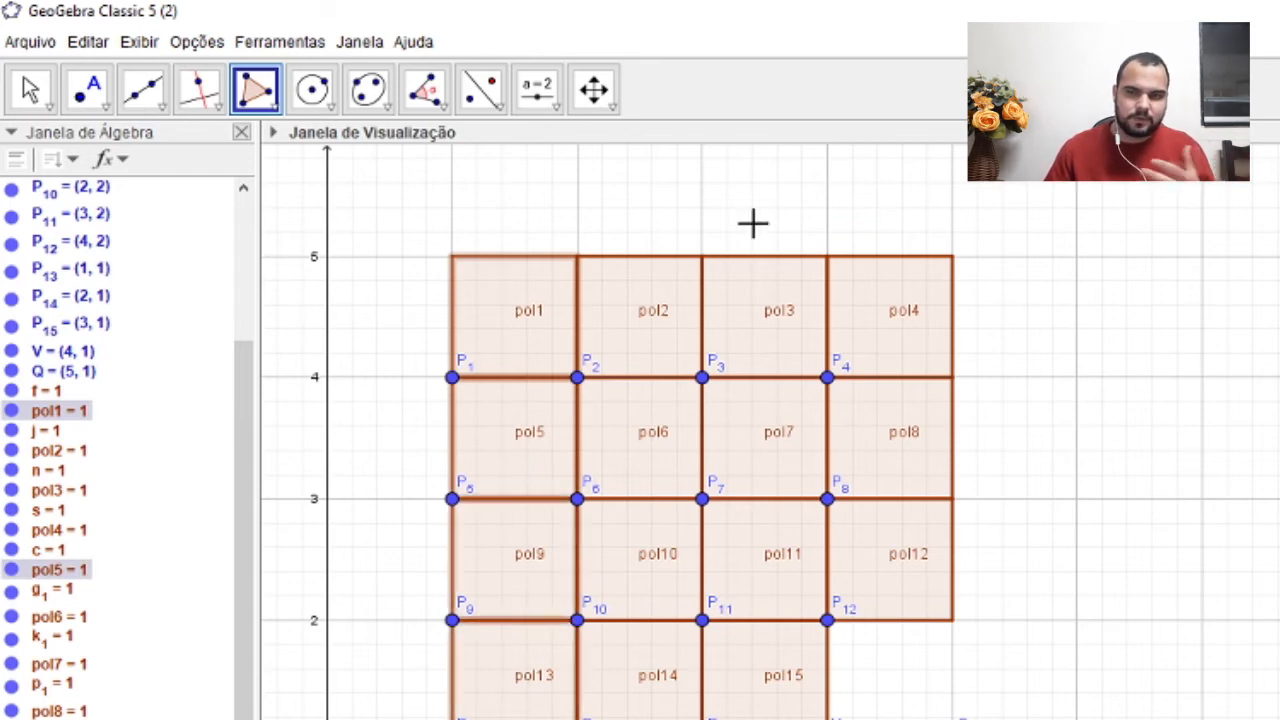
right_click(496, 306)
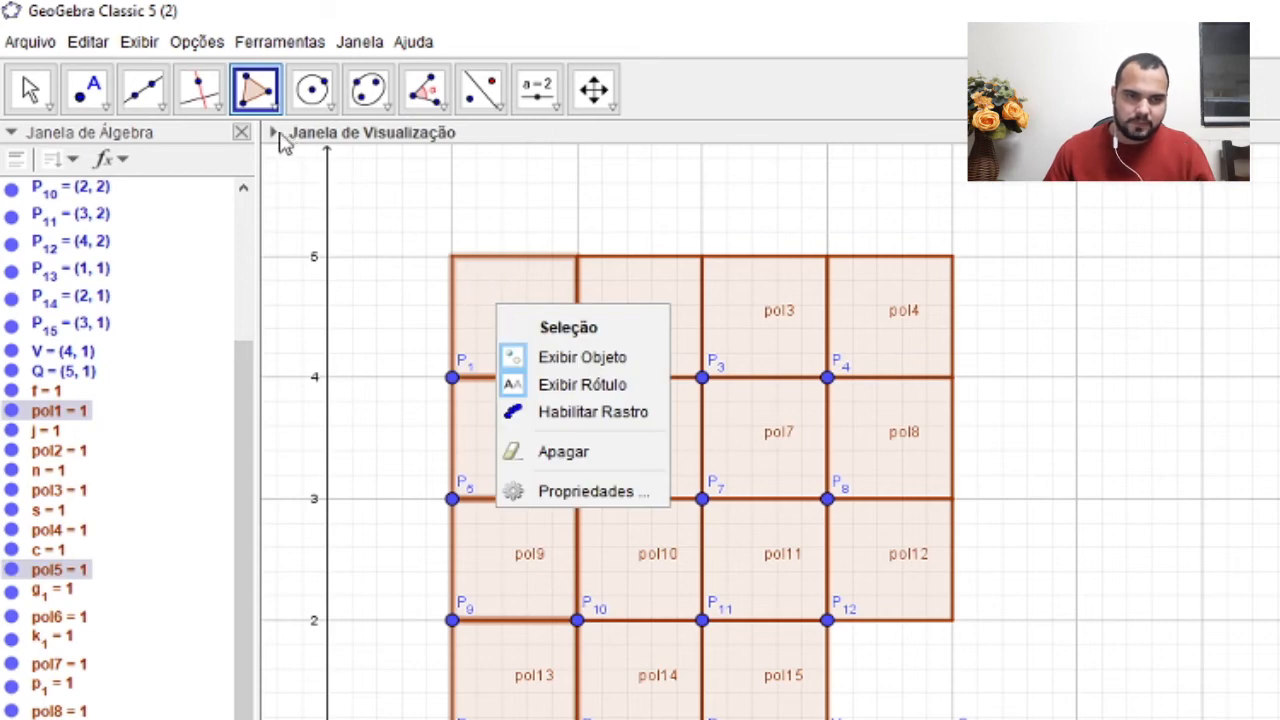
left_click(273, 134)
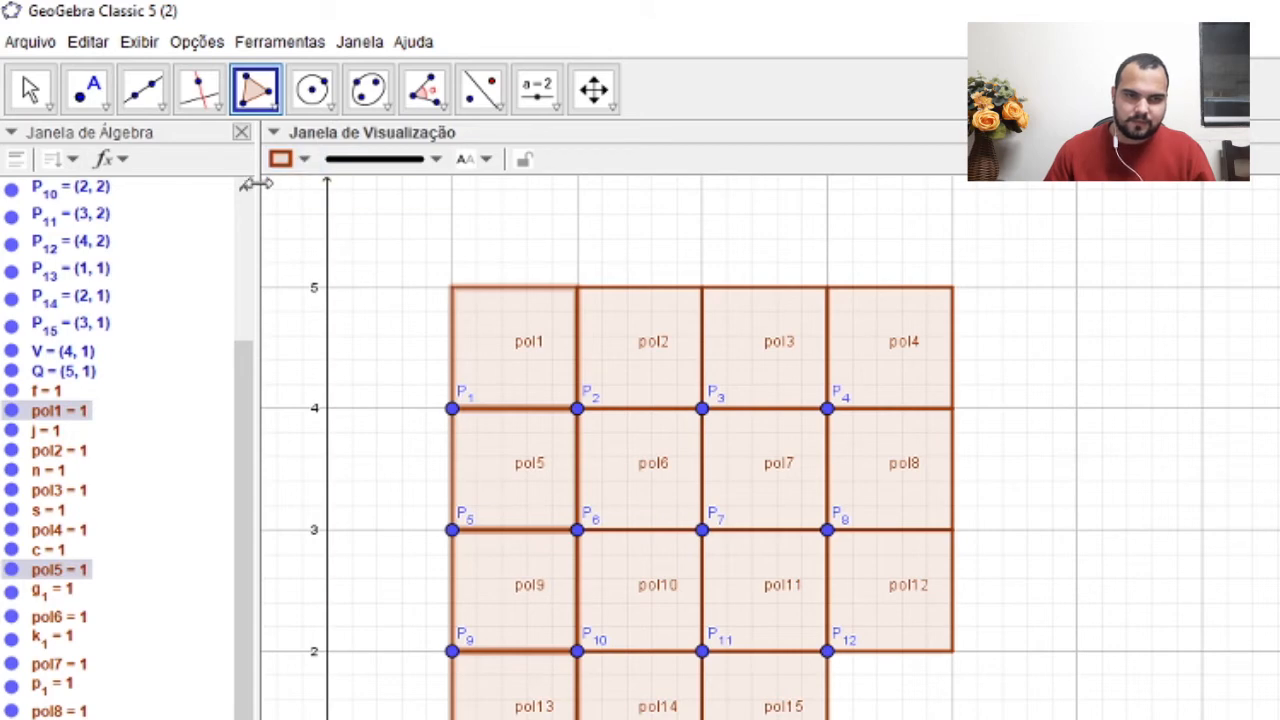
left_click(301, 162)
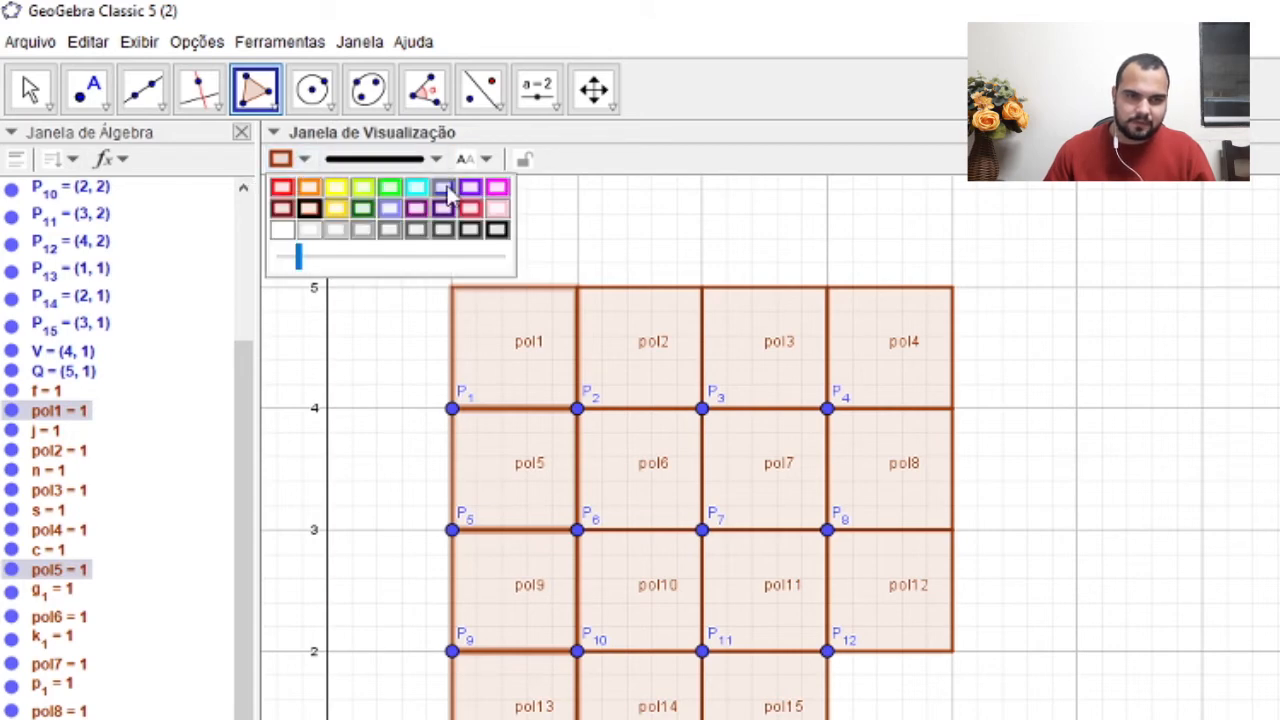
left_click(444, 189)
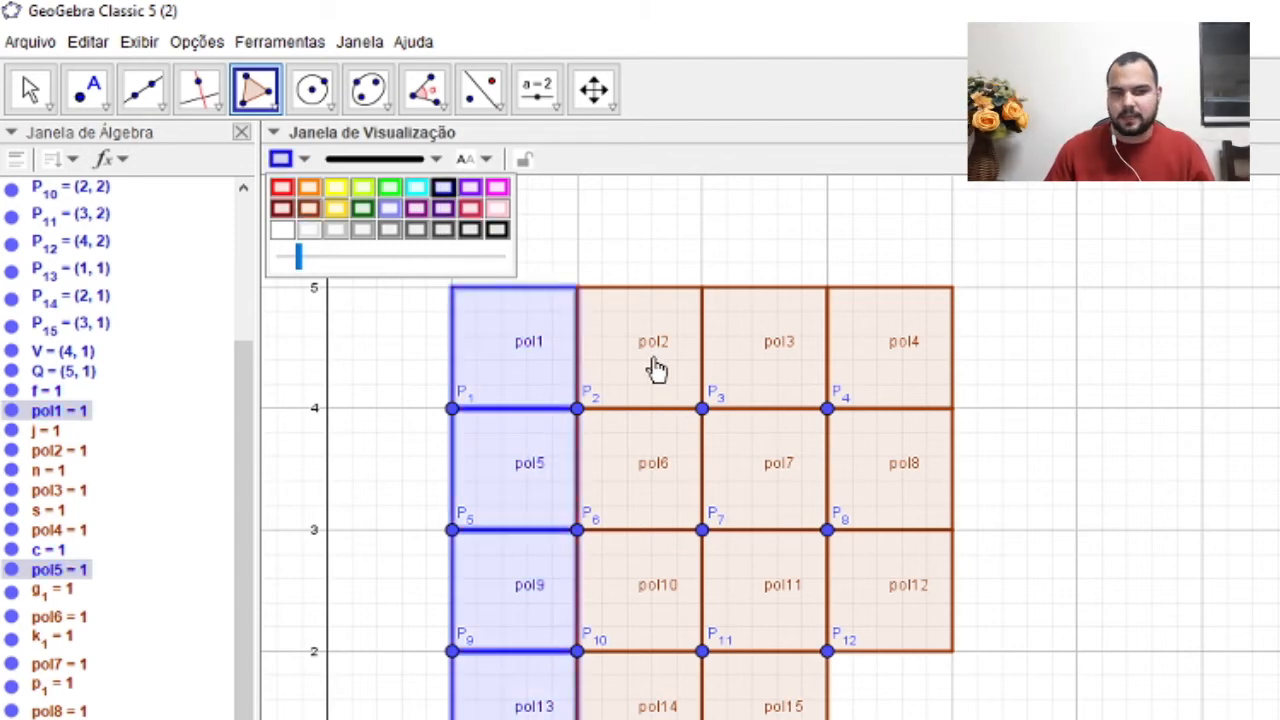
Step: Colour the second-column squares pol2, pol6, pol10 and pol14 red
left_click(635, 342)
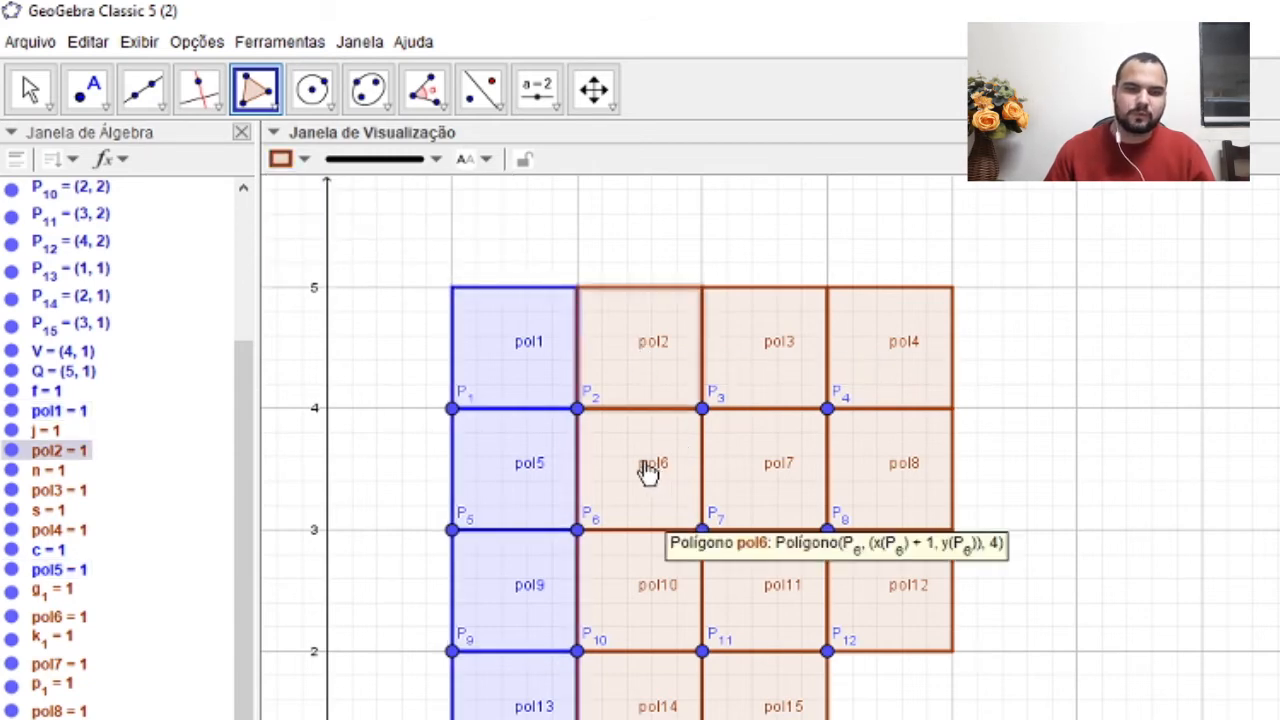
left_click(645, 461, "ctrl")
left_click(661, 580, "ctrl")
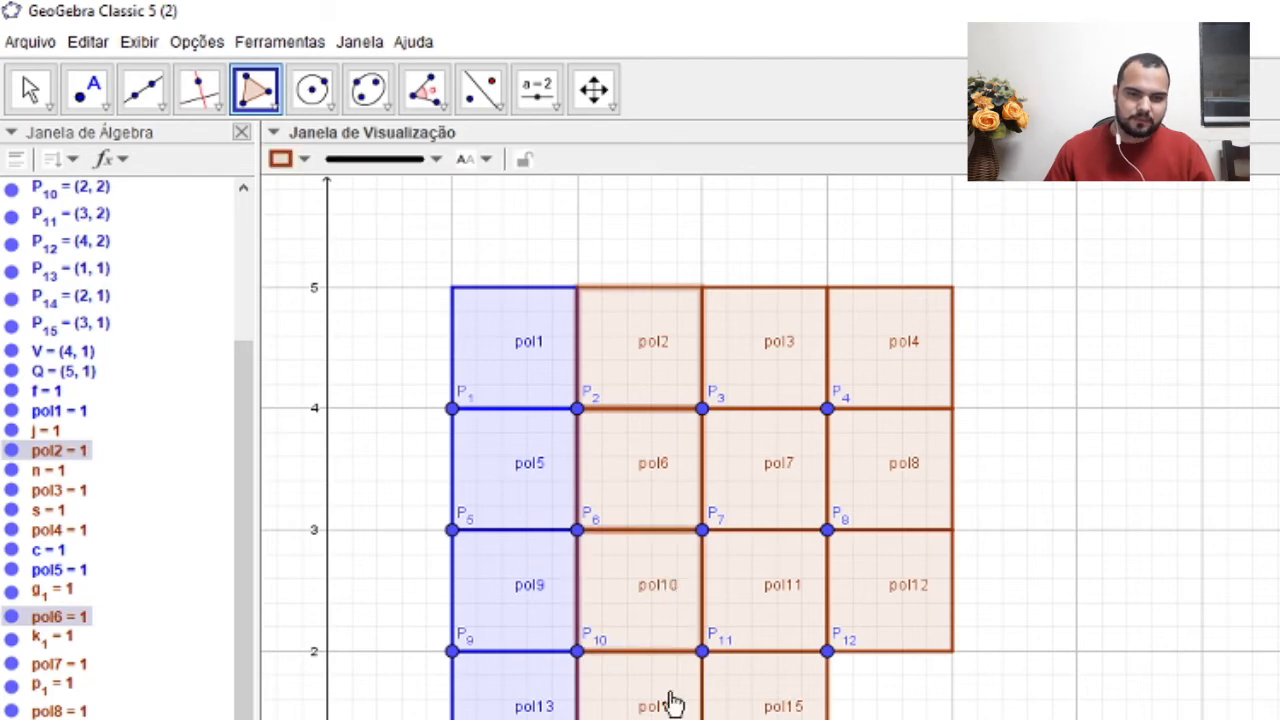
left_click(663, 700, "ctrl")
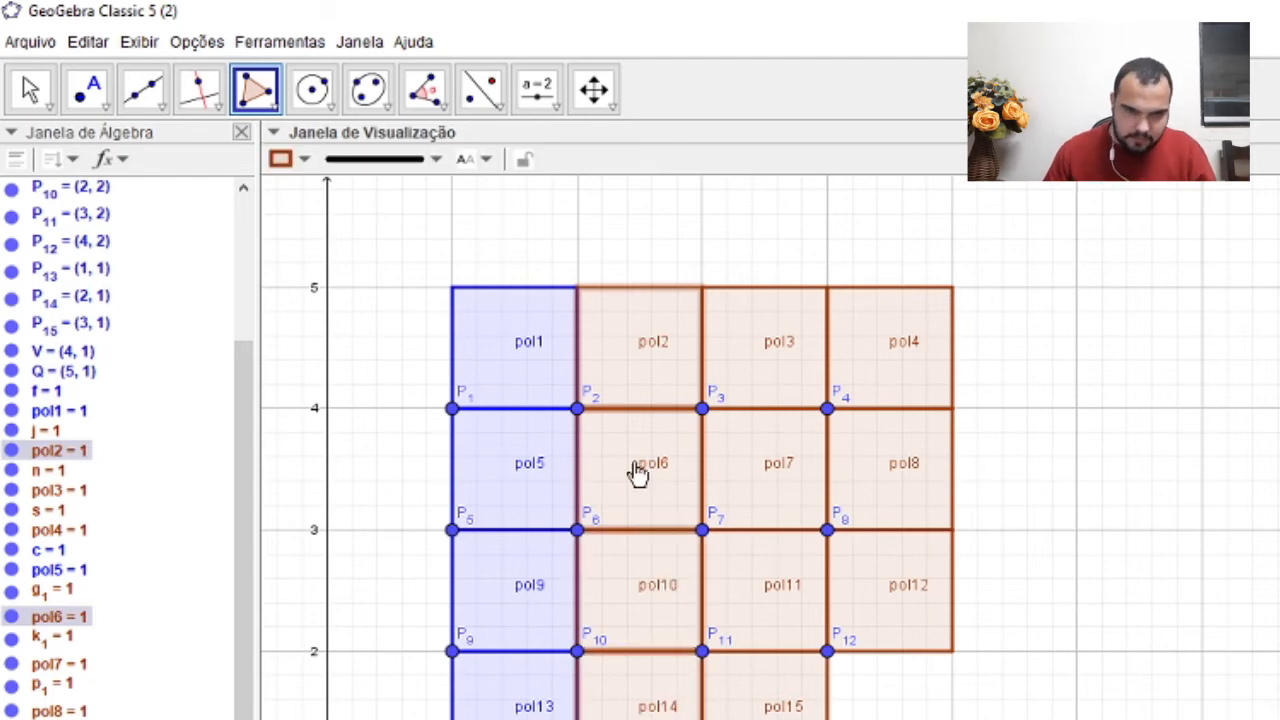
left_click(303, 160)
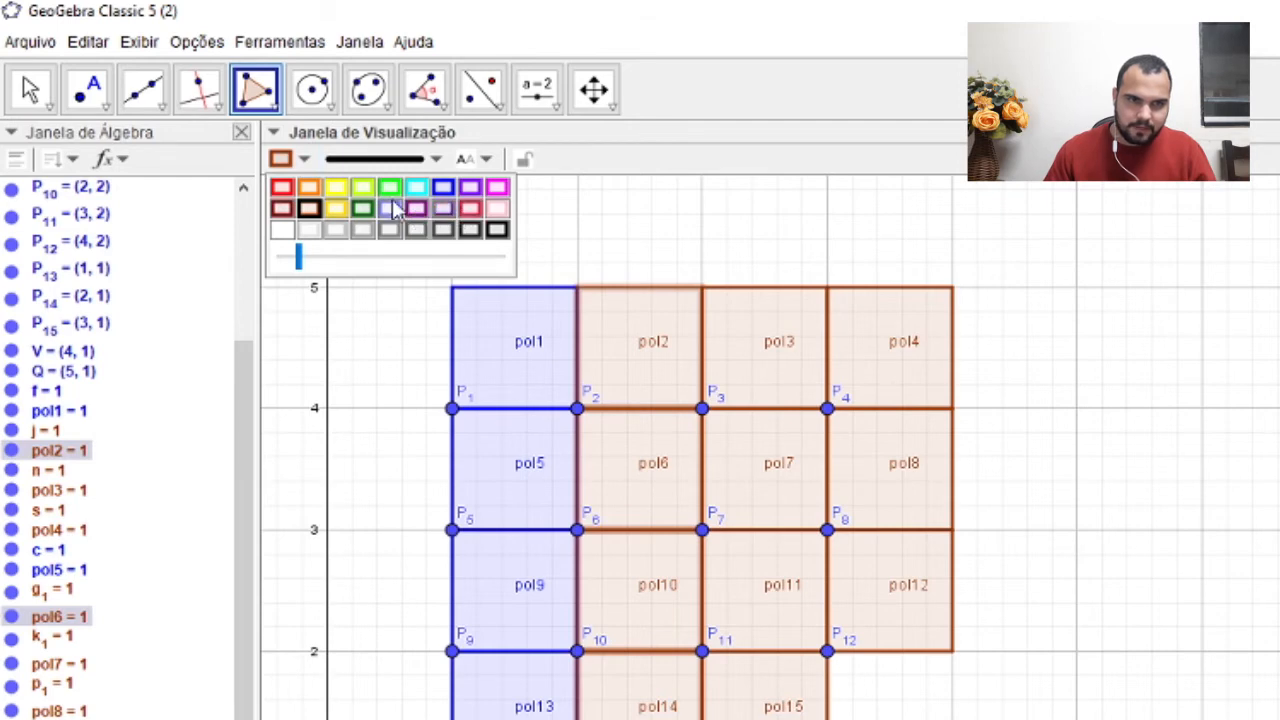
left_click(283, 188)
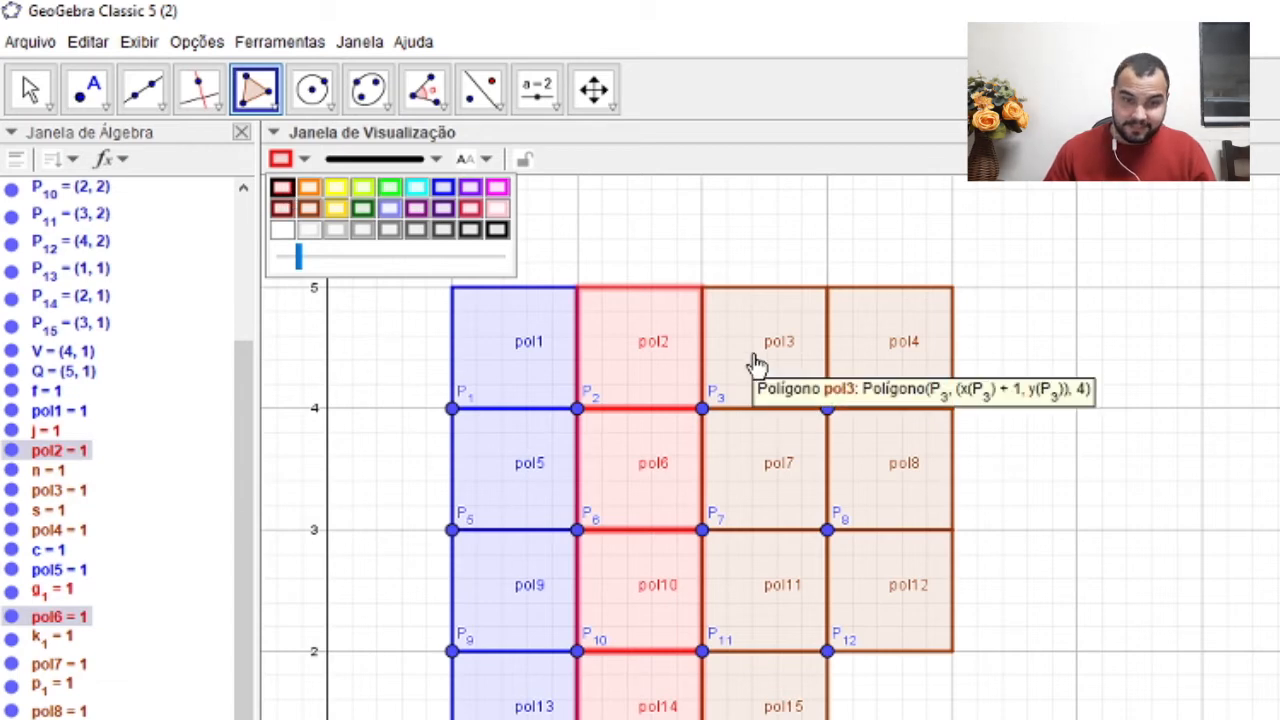
Step: Colour the third-column squares pol3, pol7, pol11 and pol15 dark green
left_click(809, 330)
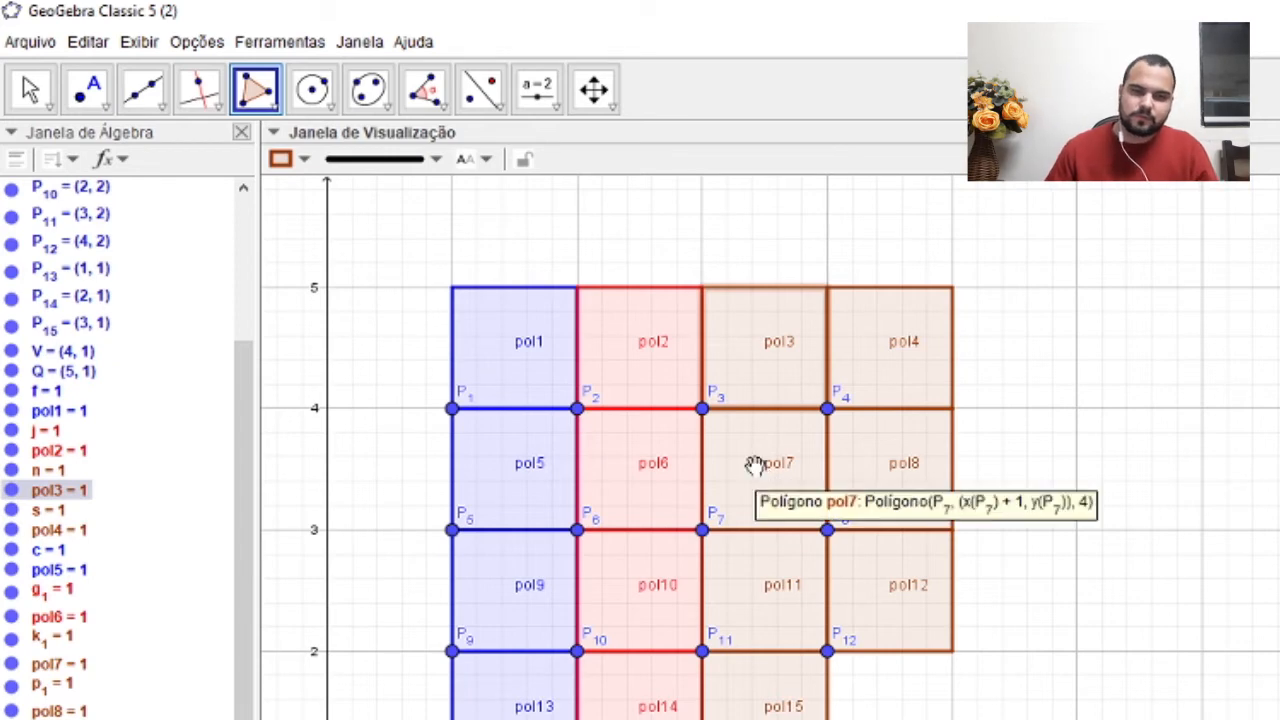
left_click(755, 475, "ctrl")
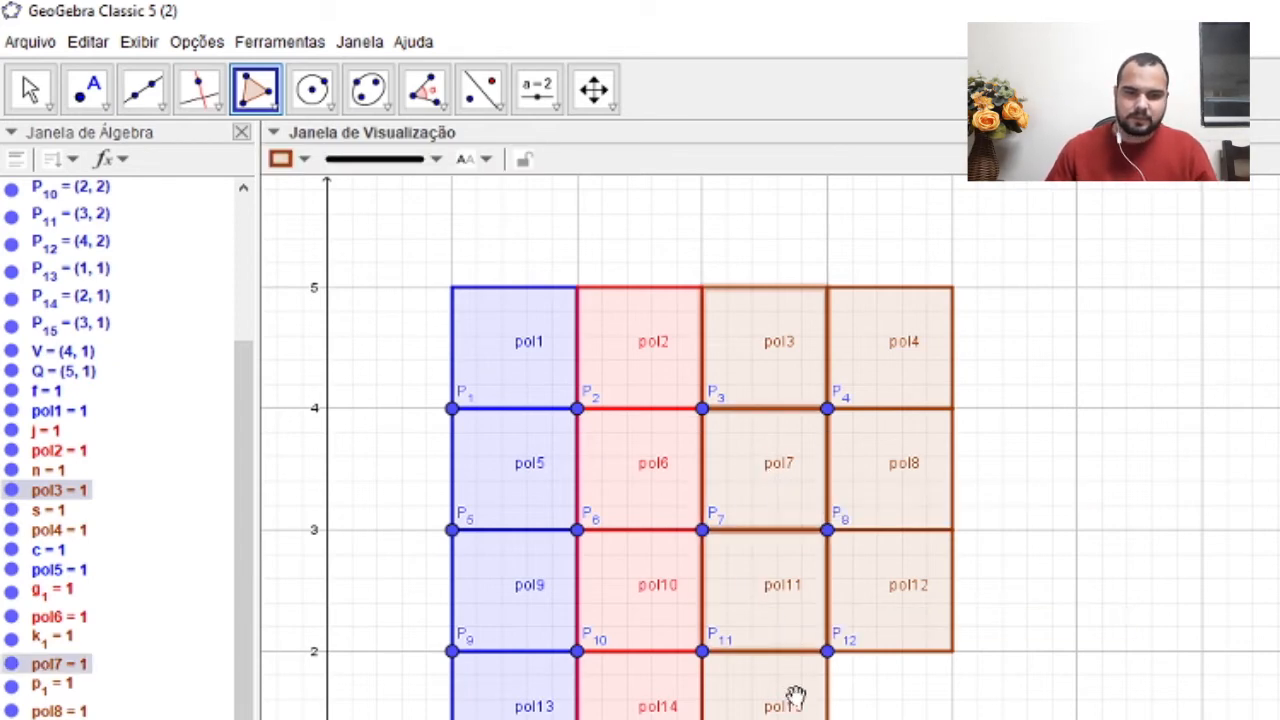
left_click(794, 690, "ctrl")
left_click(305, 160)
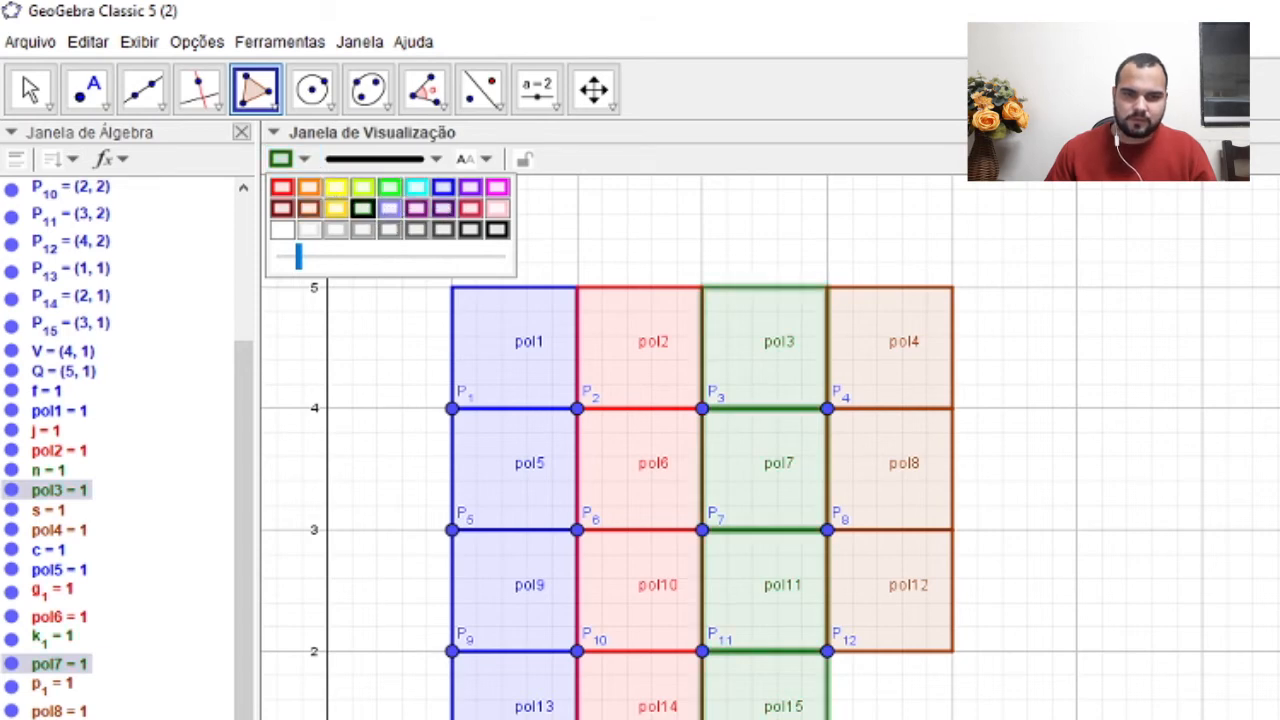
Step: Colour the fourth-column squares pol4, pol8 and pol12 yellow and clear the selection
left_click(910, 342)
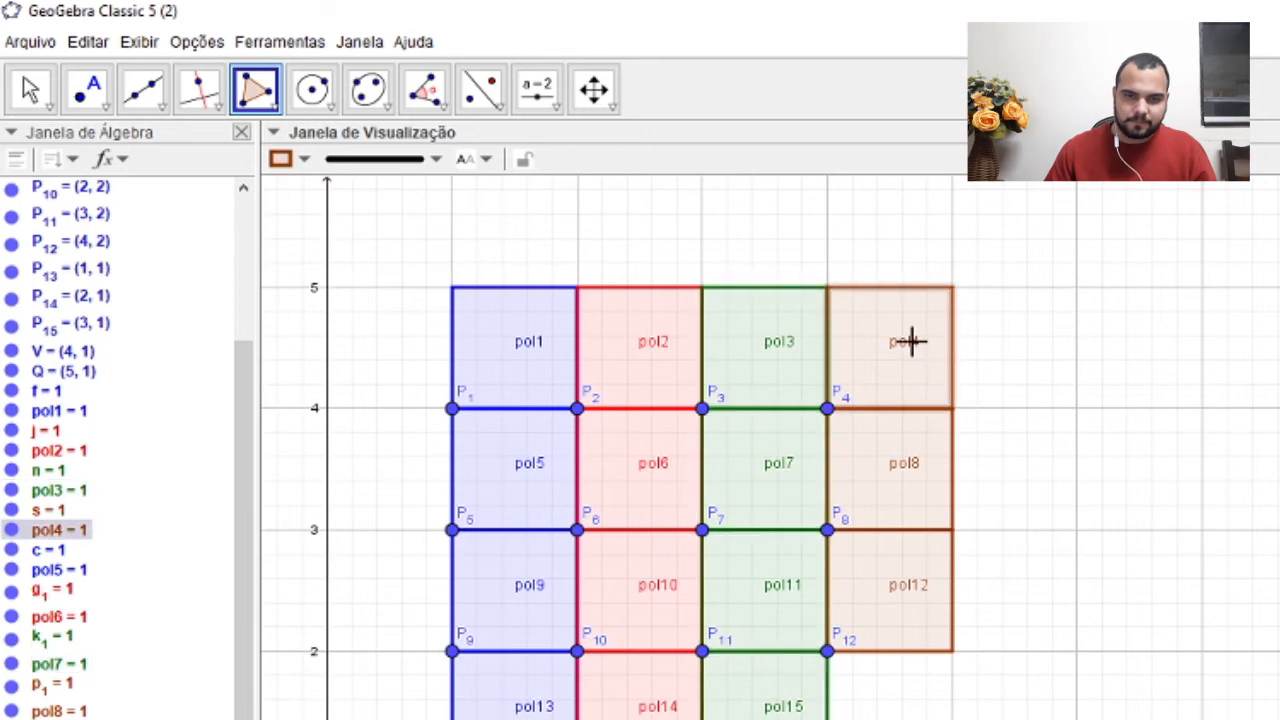
left_click(900, 460, "ctrl")
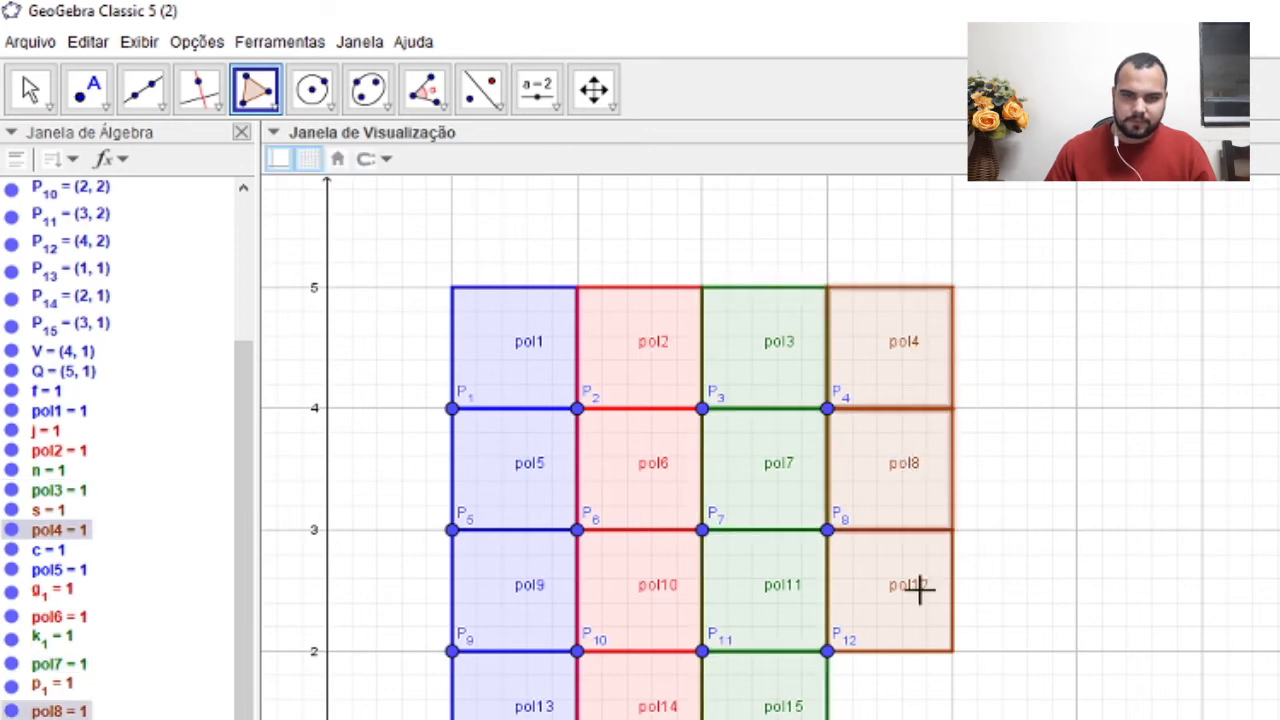
left_click(918, 591, "ctrl")
left_click(310, 162)
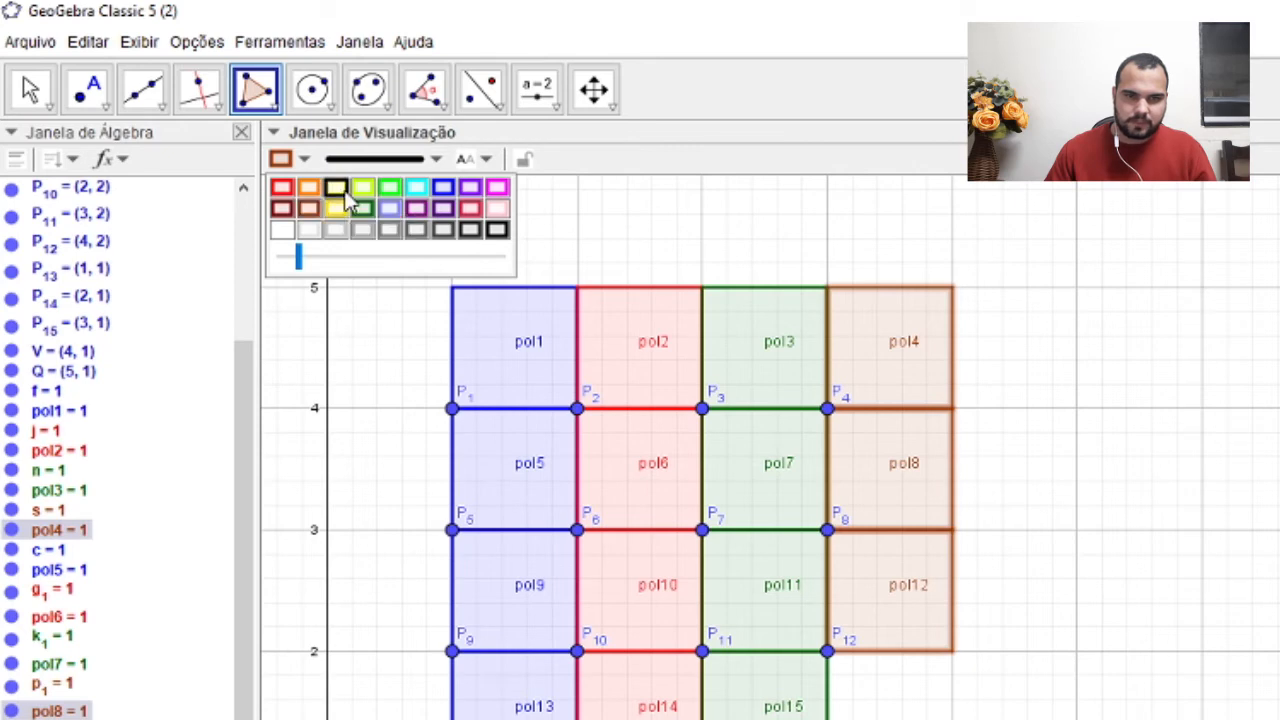
left_click(340, 190)
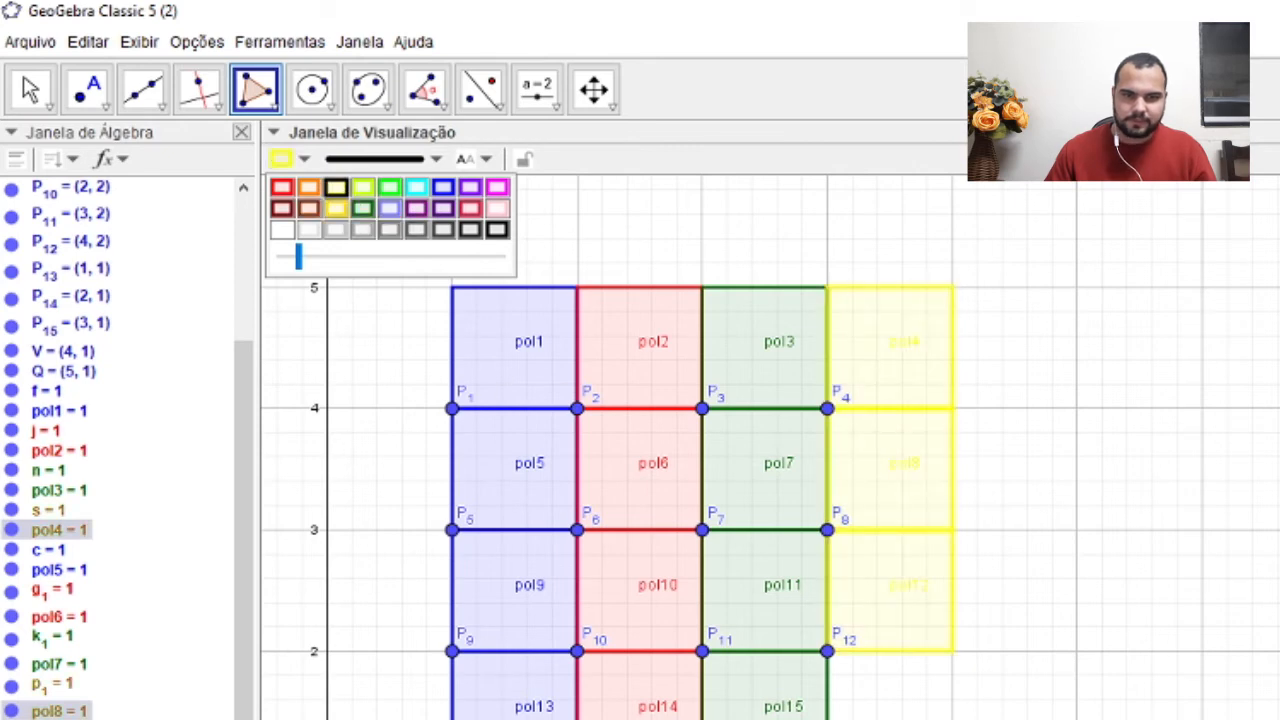
left_click(1120, 410)
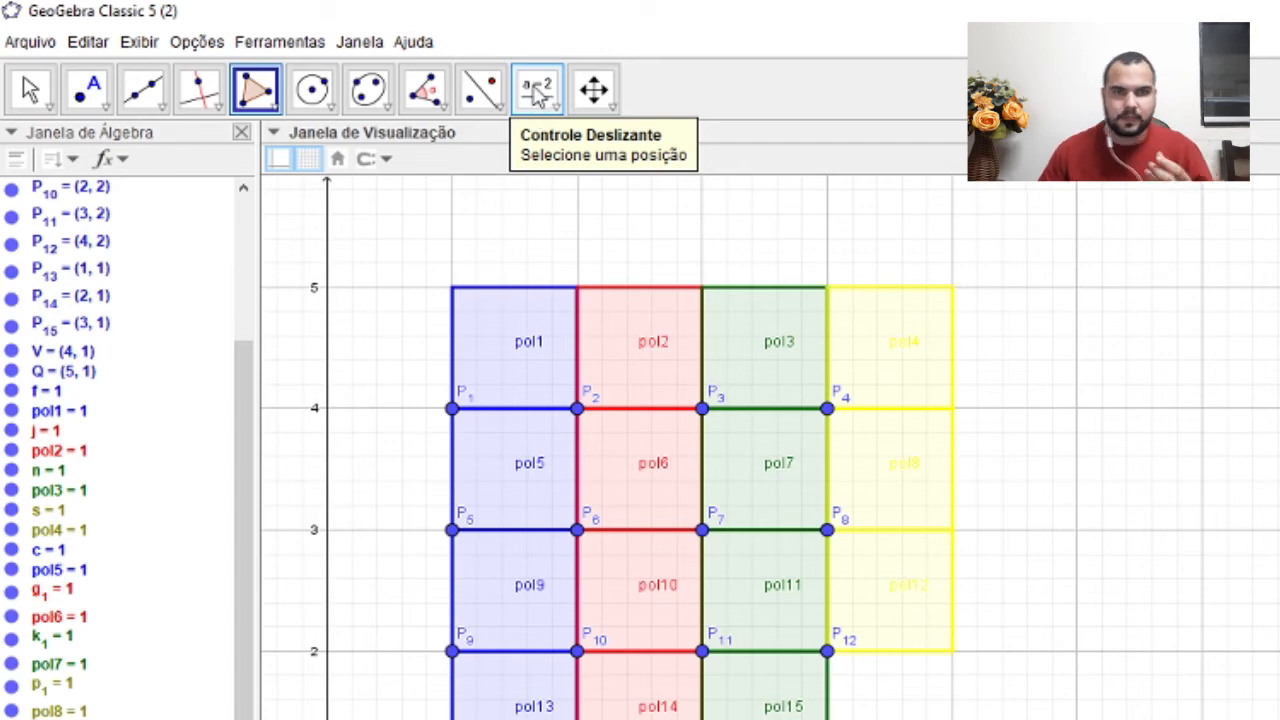
Step: Create a number slider (Controle Deslizante) above the squares with minimum 0, maximum 1 and increment 0.1
left_click(533, 87)
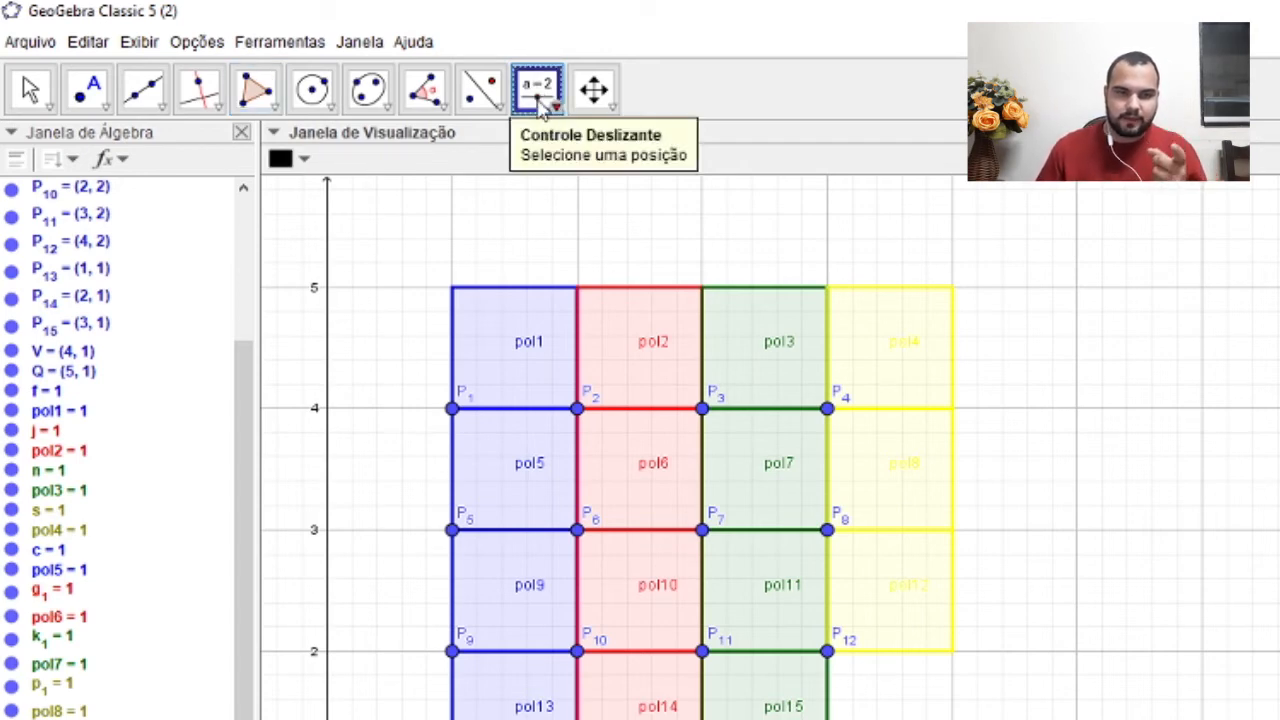
left_click(540, 100)
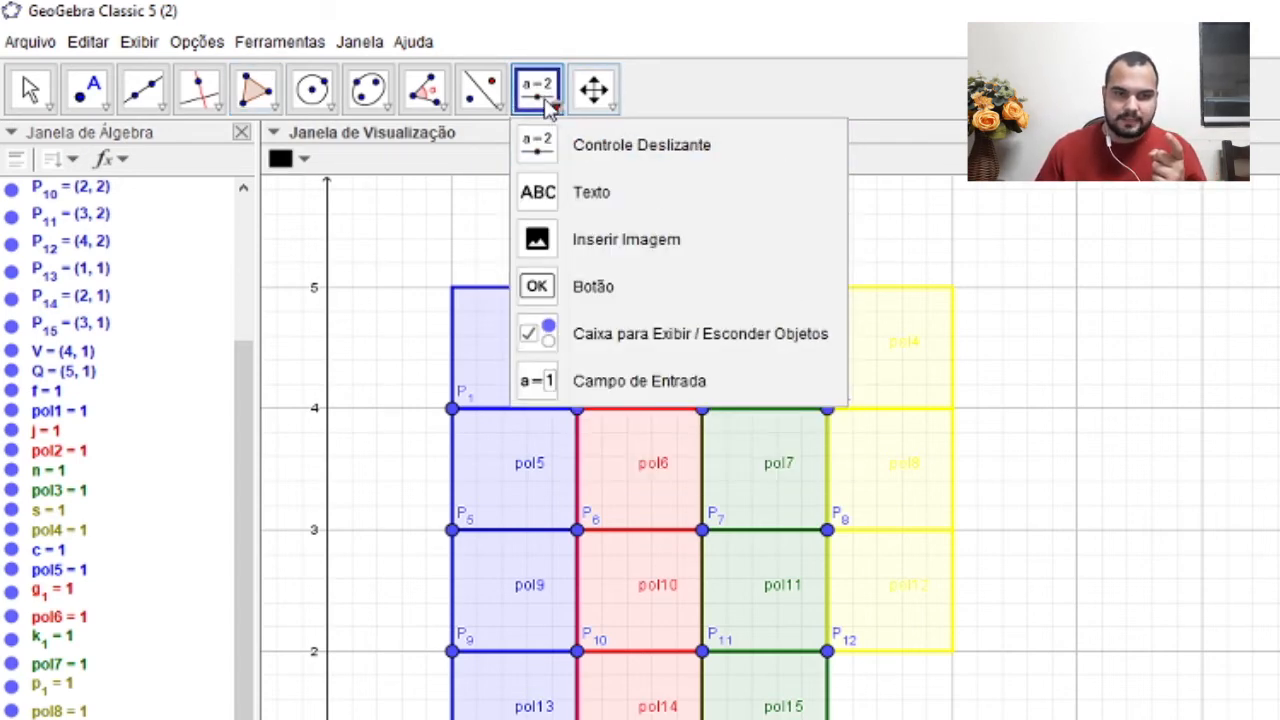
left_click(641, 145)
left_click(640, 206)
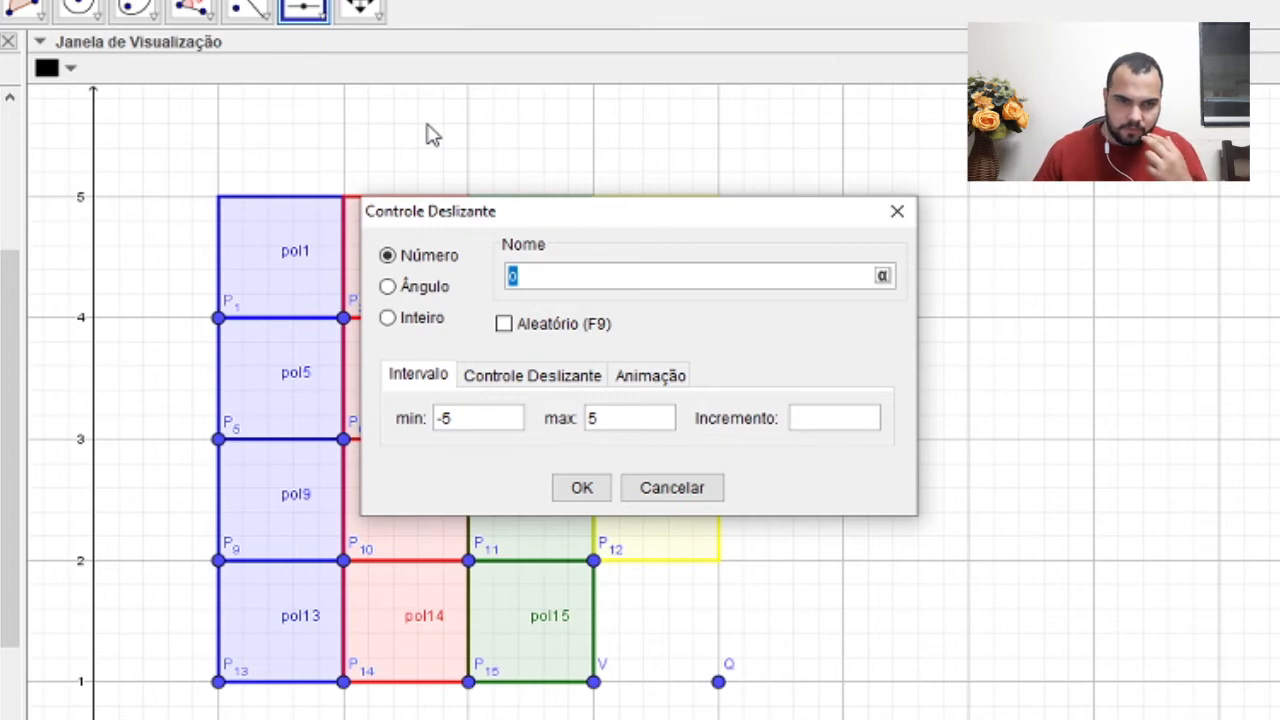
left_click(496, 420)
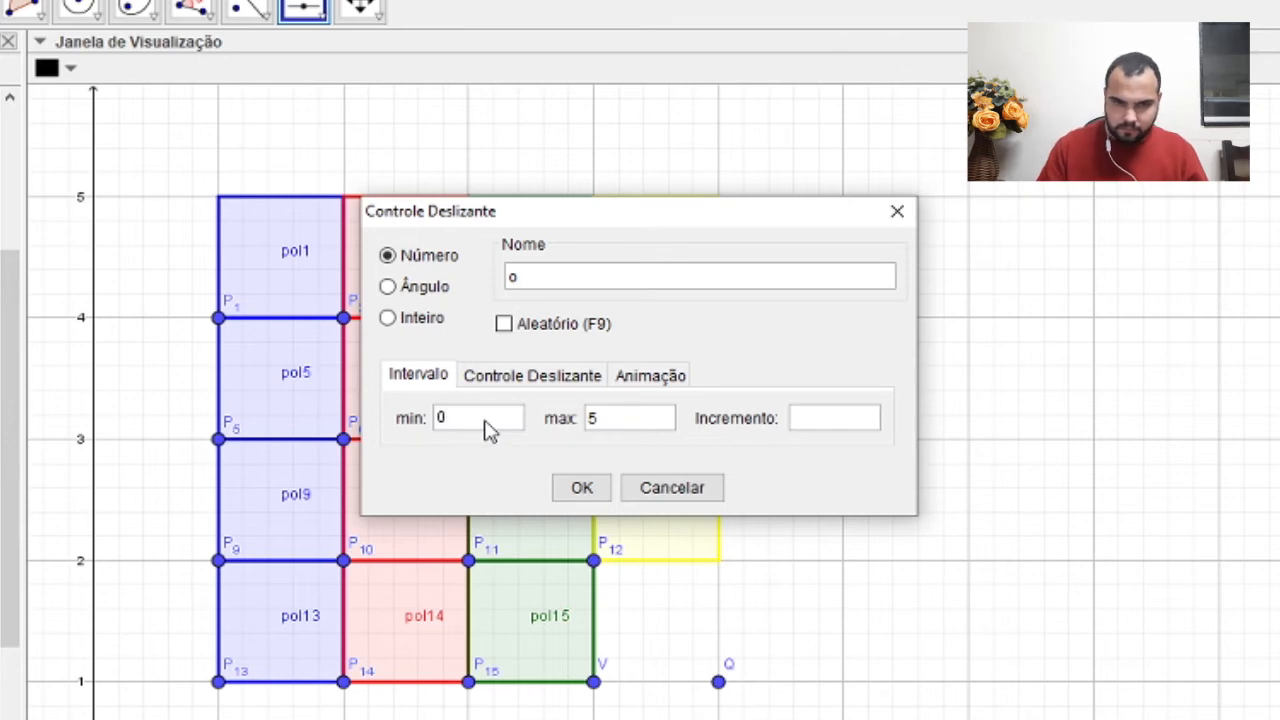
left_click(612, 423)
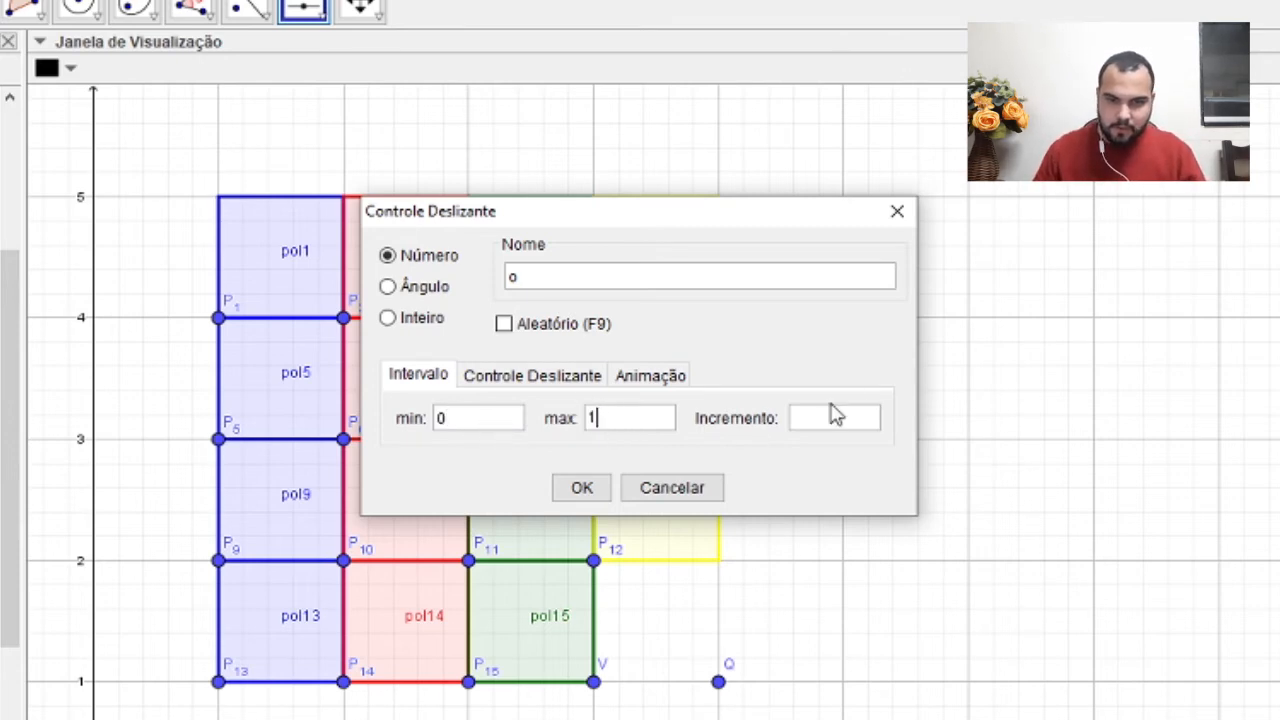
left_click(810, 418)
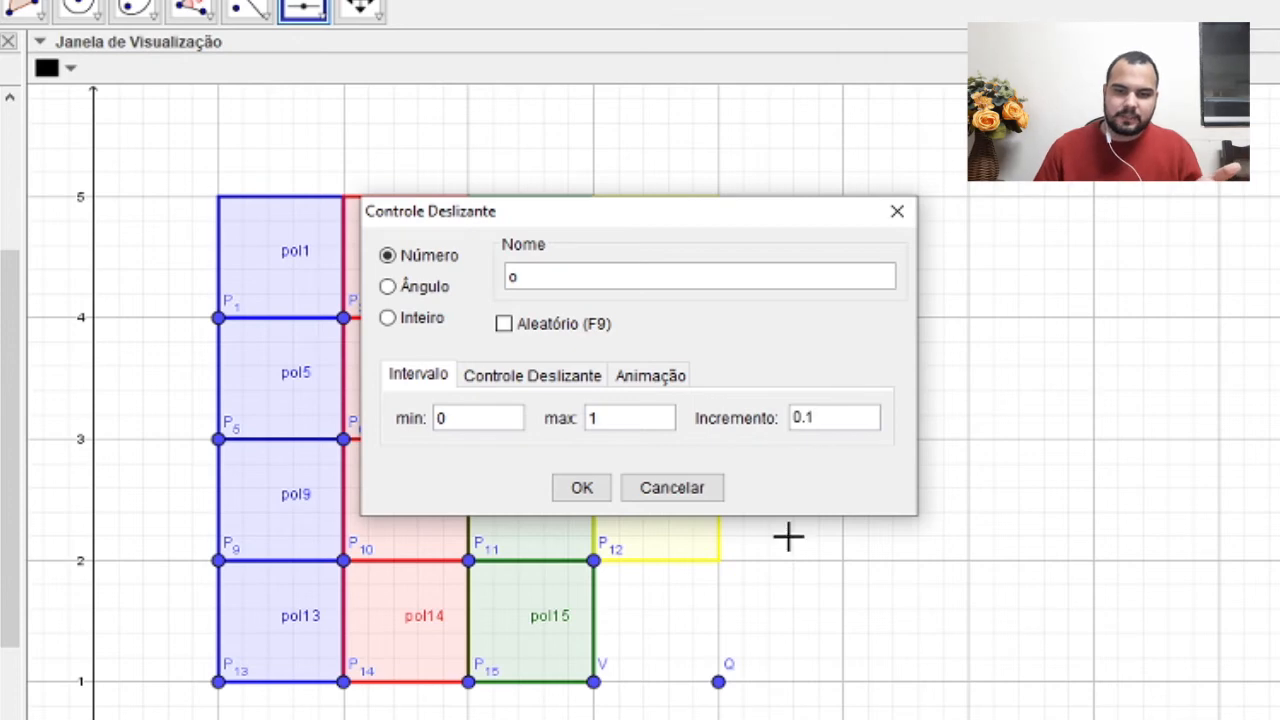
left_click(582, 489)
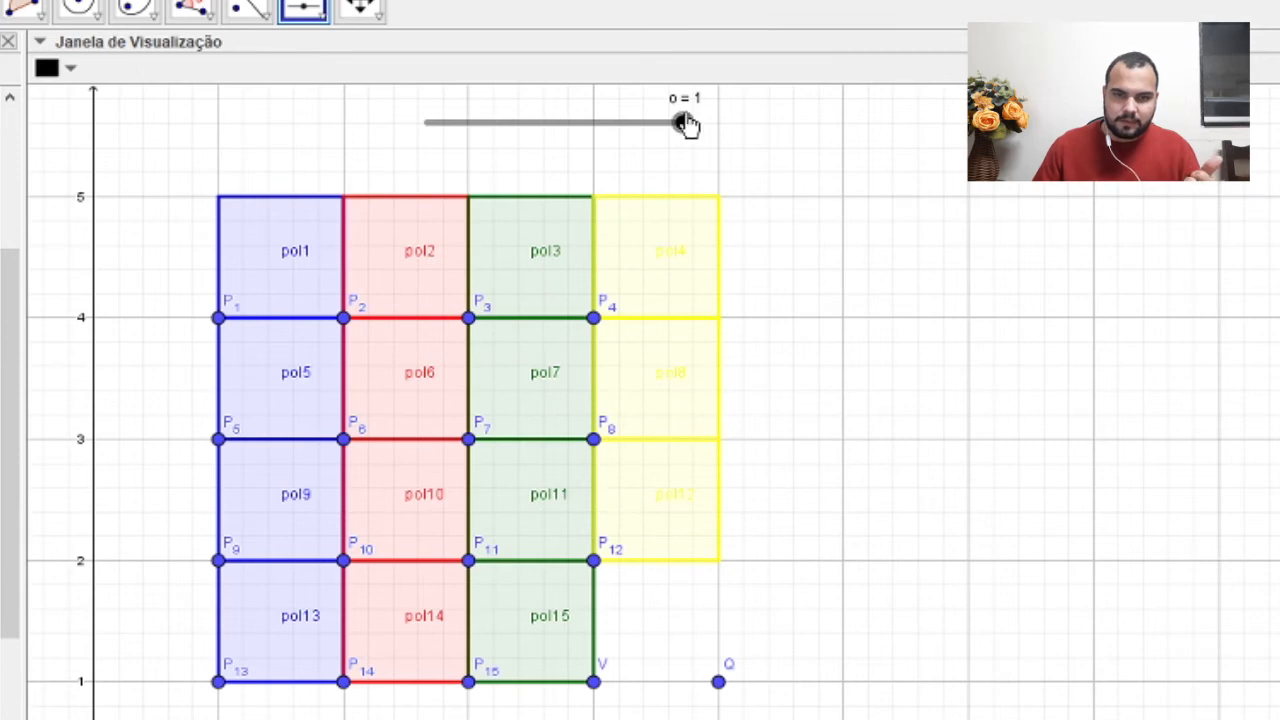
mouse_move(682, 122)
left_mouse_down()
mouse_move(503, 121)
mouse_move(684, 125)
left_mouse_up()
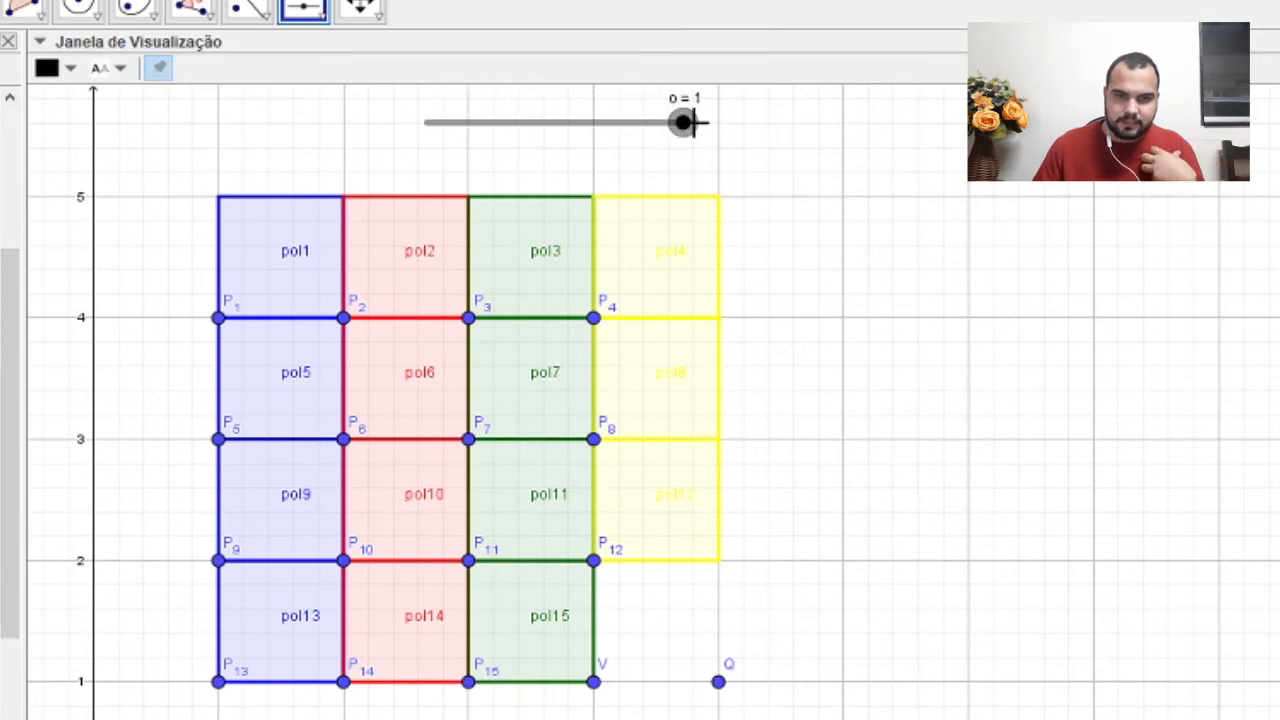
left_click(690, 176)
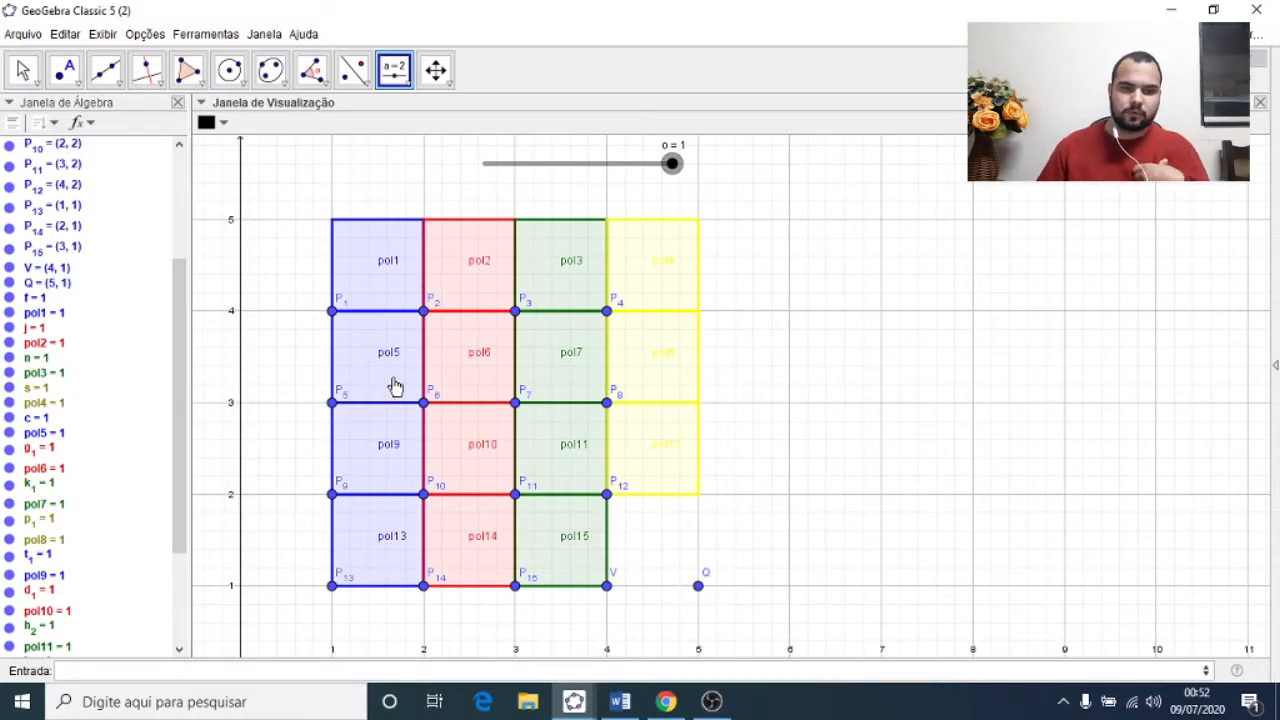
left_click(386, 274)
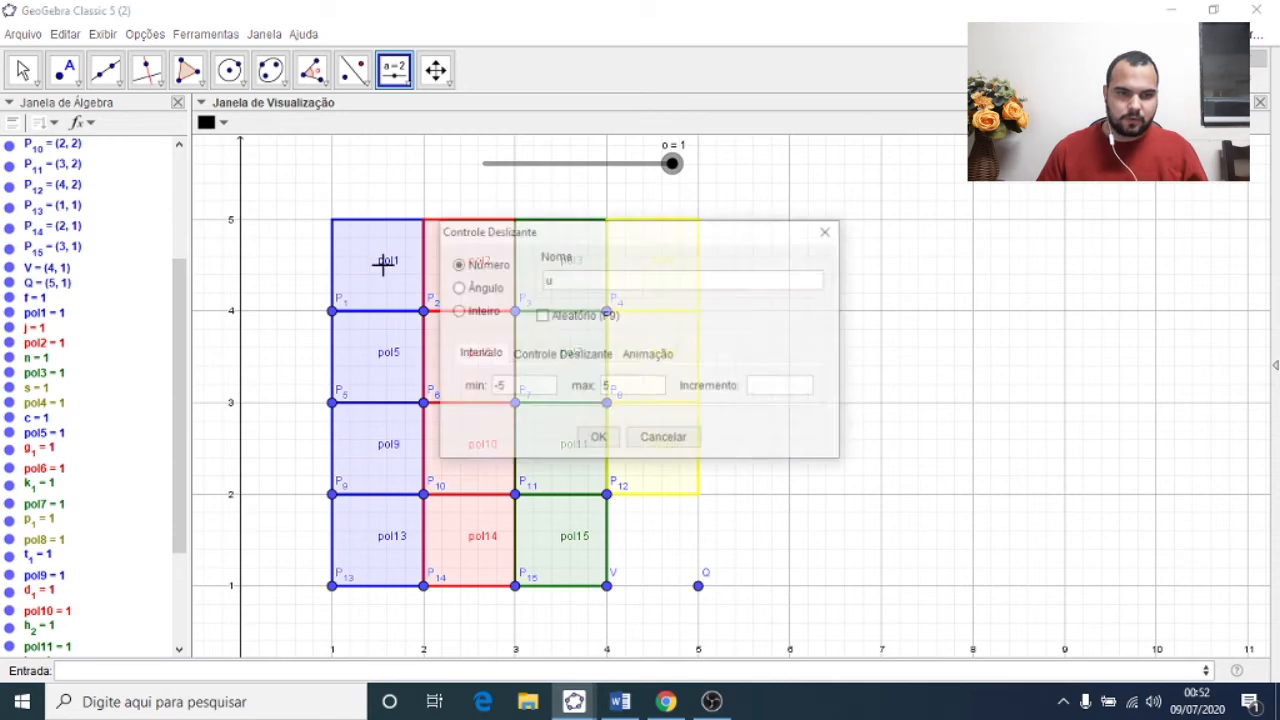
left_click(831, 231)
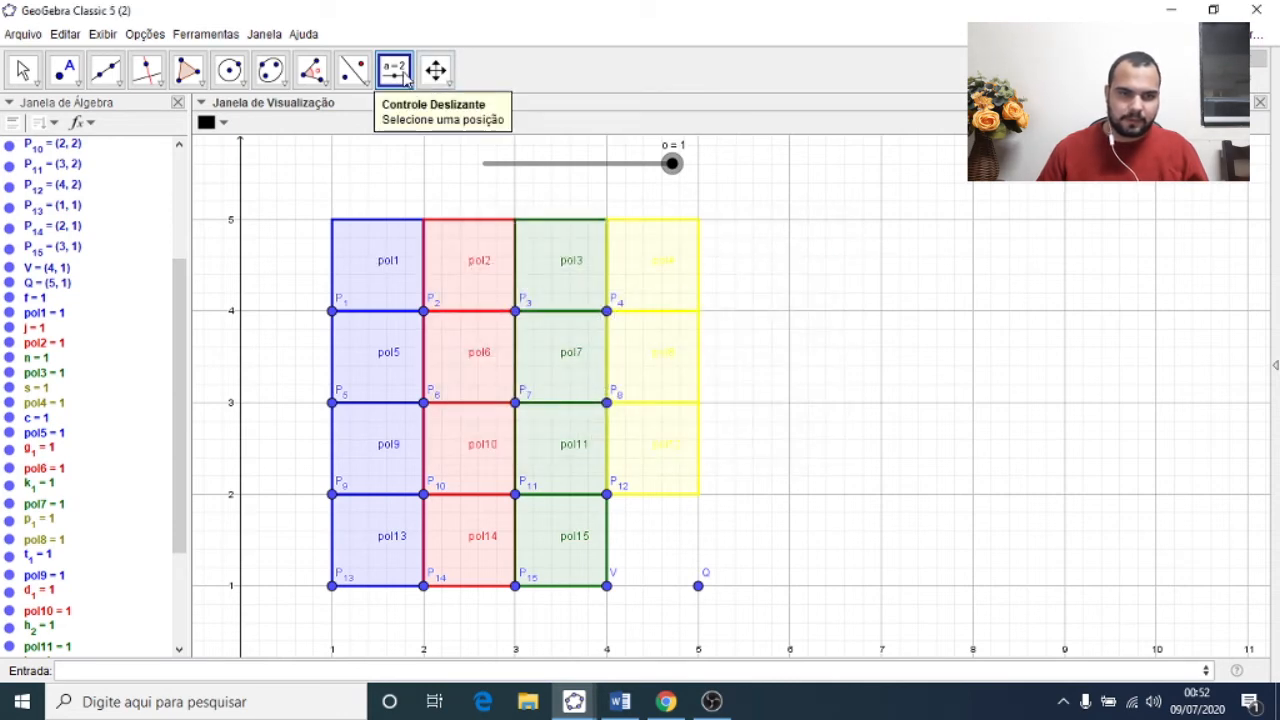
Step: Set the dynamic transparency of the first-column squares pol1, pol5, pol9 and pol13 to o and move the slider to 0.6
left_click(24, 76)
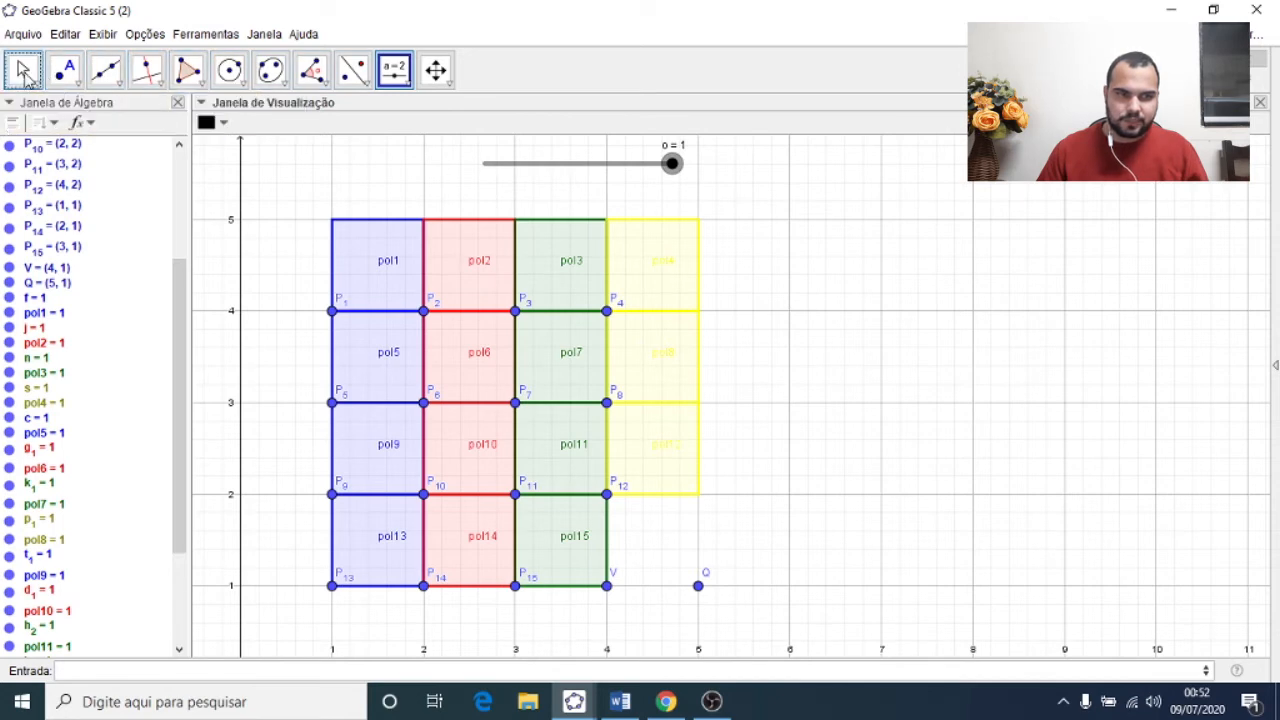
left_click(375, 350, "ctrl")
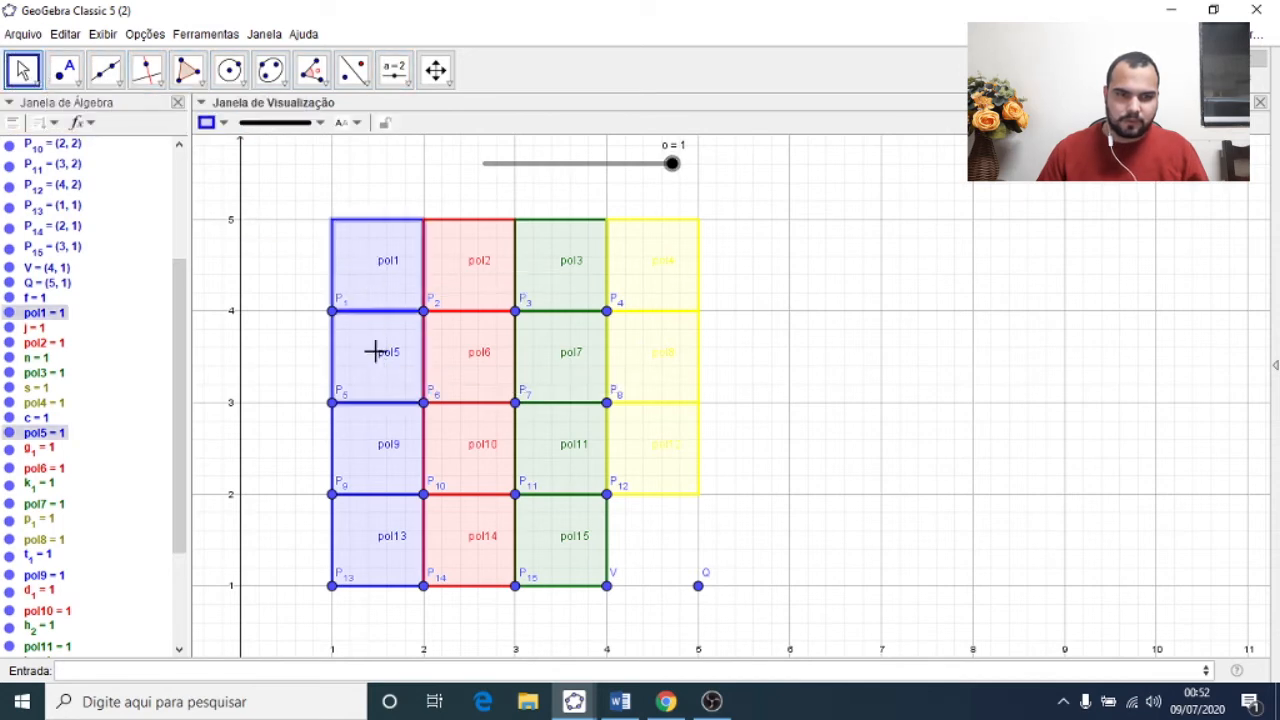
left_click(371, 451, "ctrl")
left_click(381, 546, "ctrl")
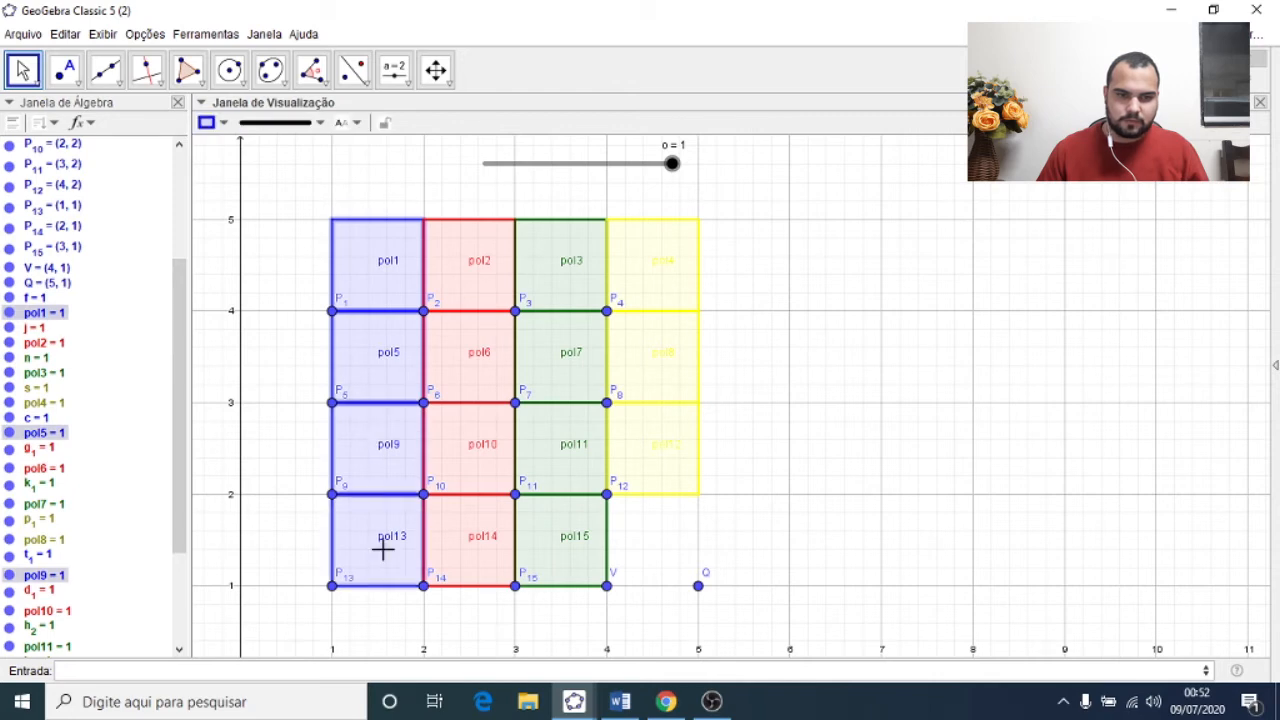
right_click(400, 366)
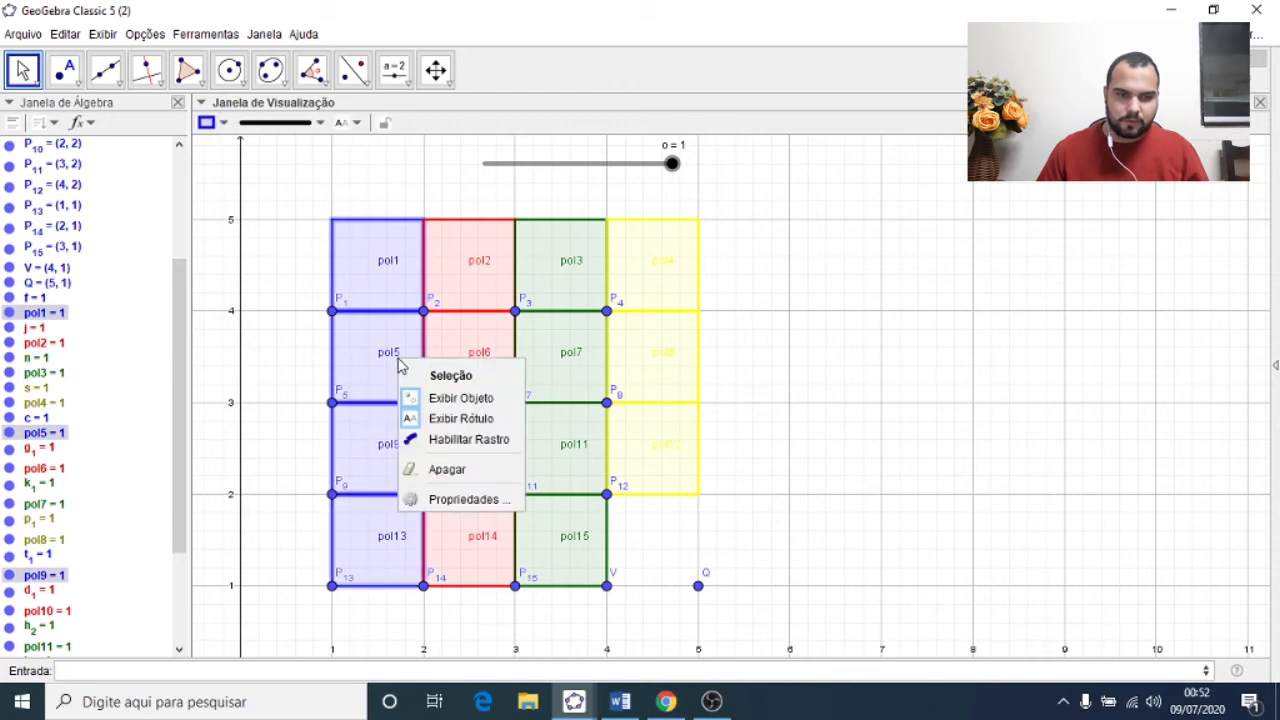
left_click(462, 499)
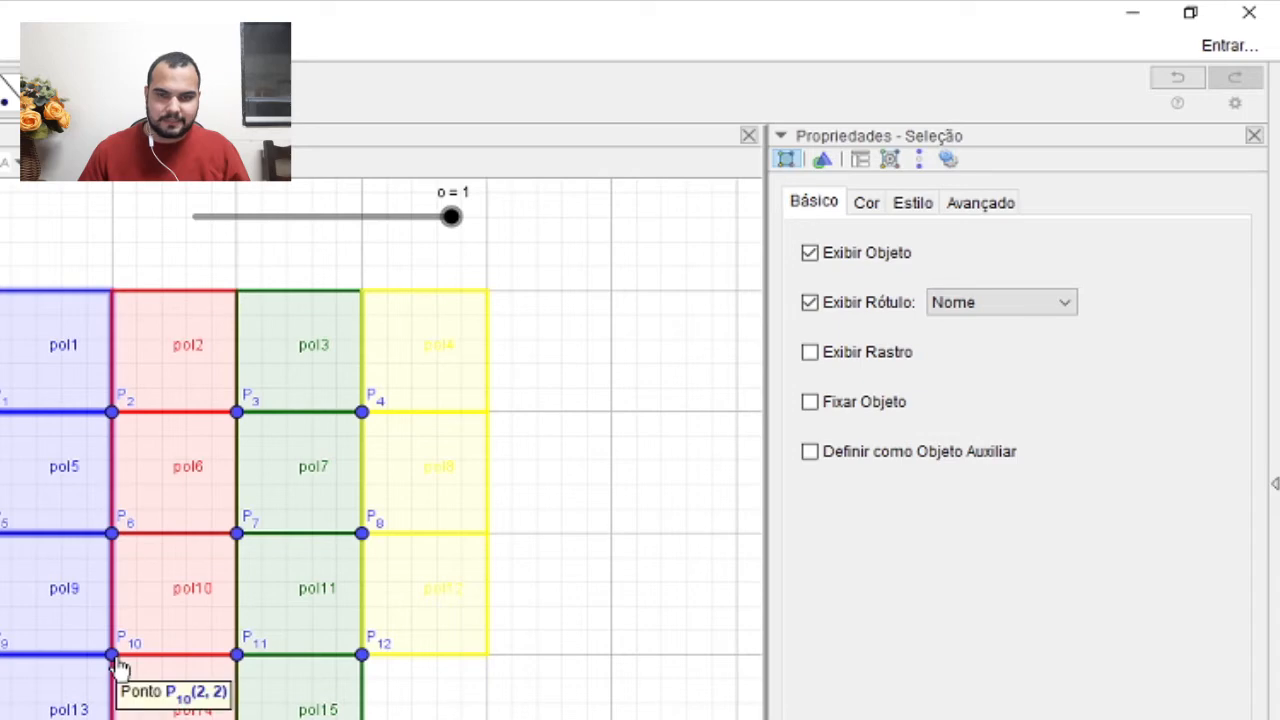
left_click(990, 204)
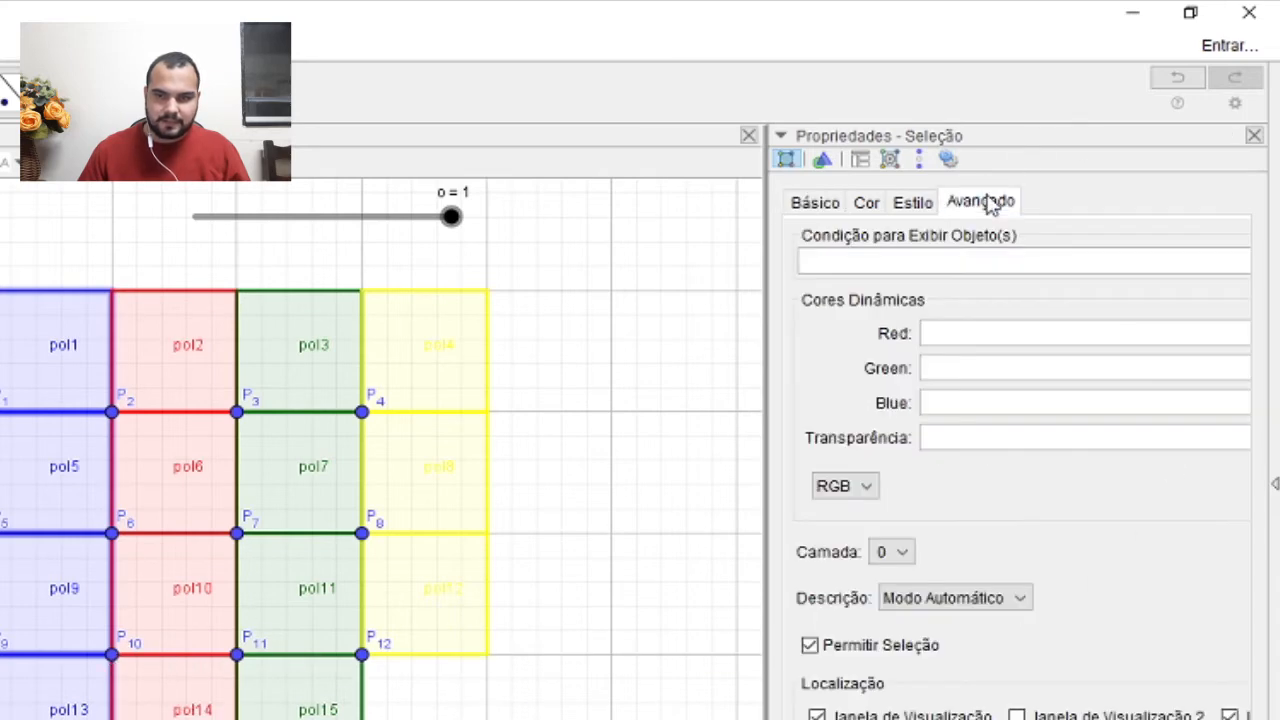
left_click(983, 440)
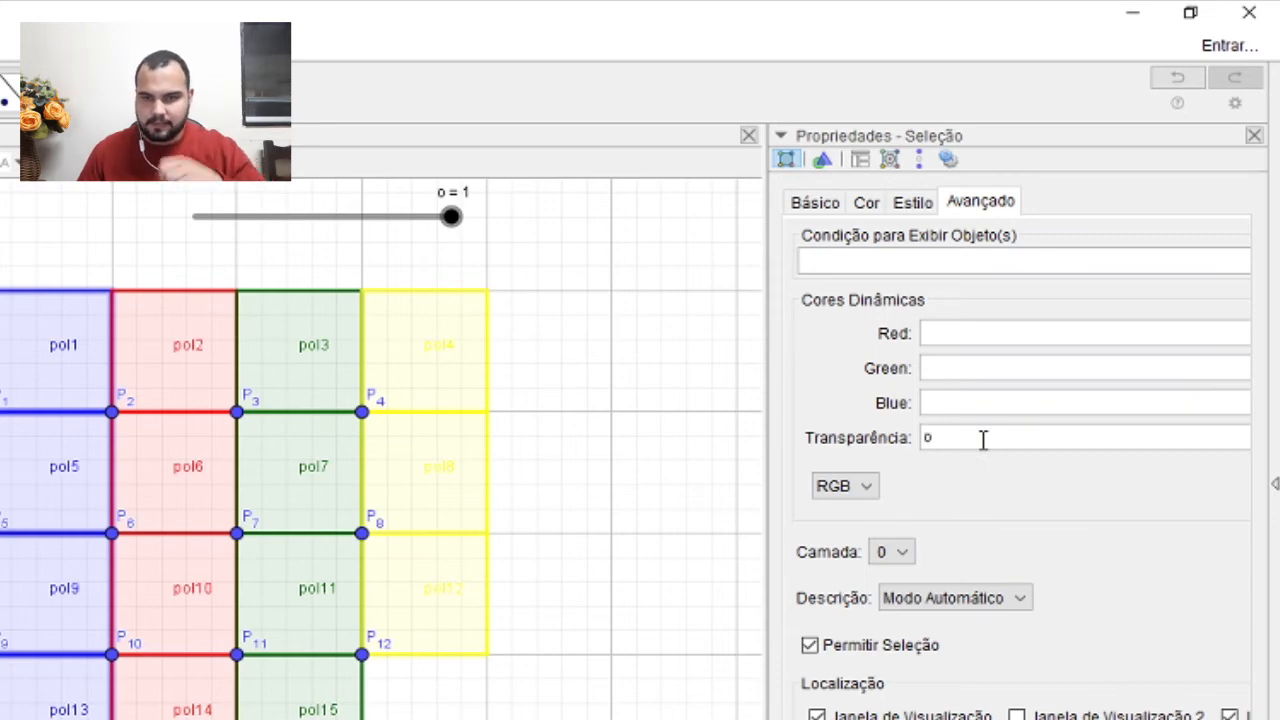
left_click(632, 430)
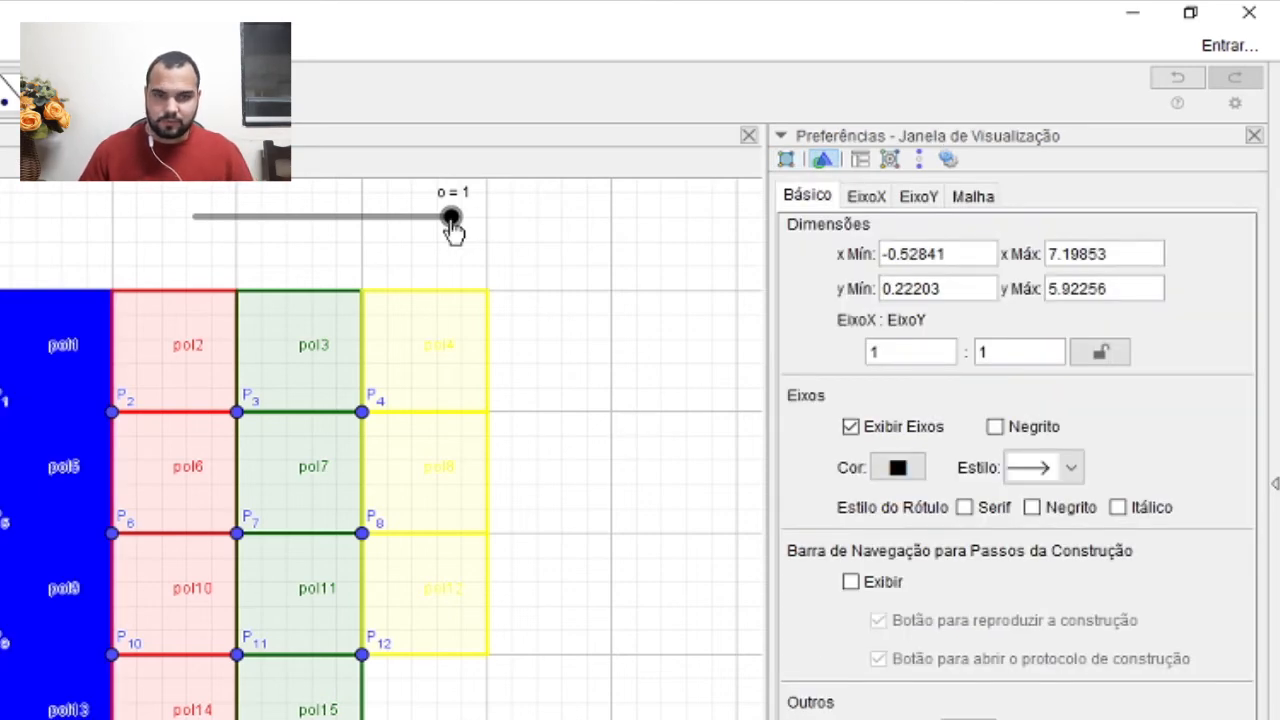
left_click_drag(451, 218, 352, 224)
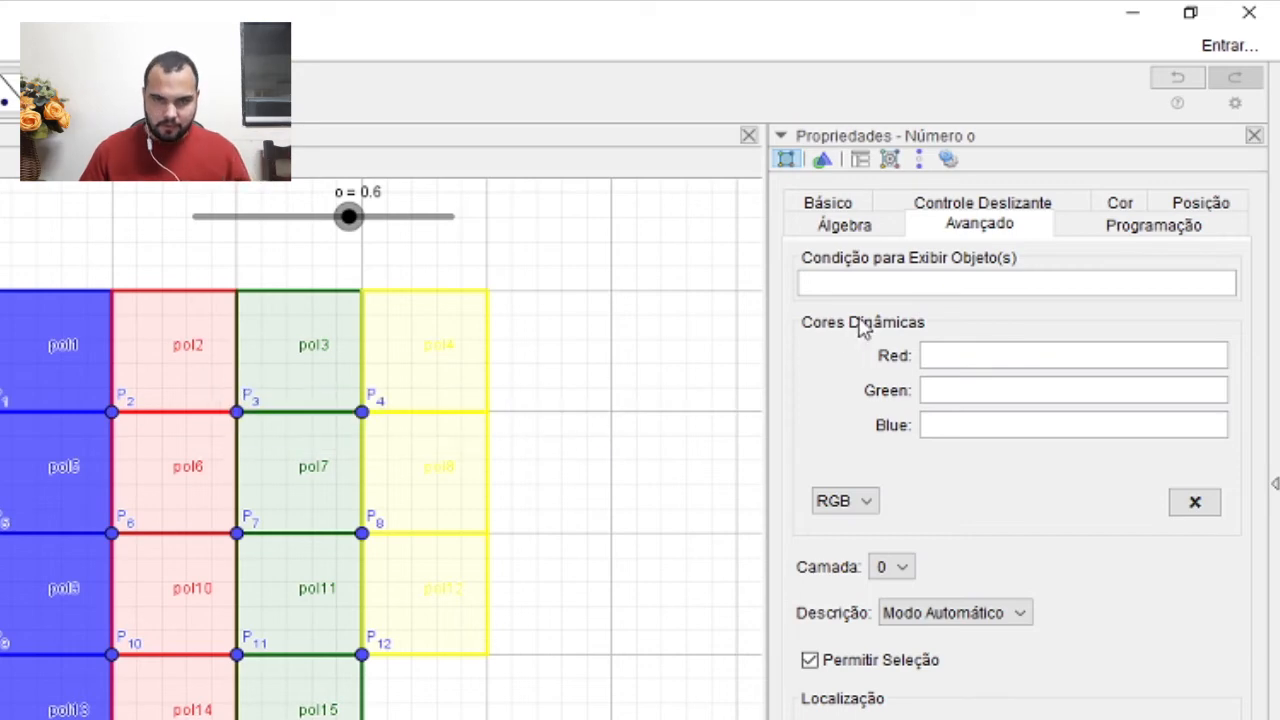
Step: Set the dynamic transparency of the second-column squares pol2, pol6, pol10 and pol14 to o
left_click(176, 364)
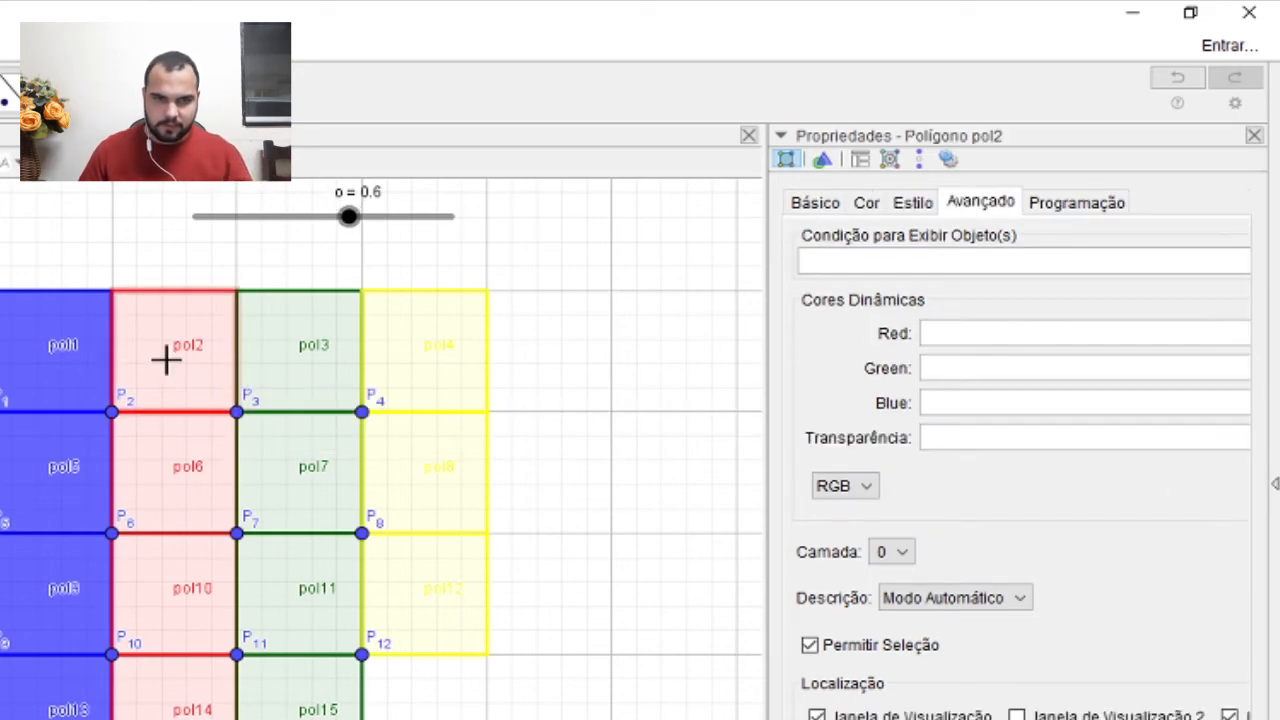
left_click(191, 465, "ctrl")
left_click(186, 582, "ctrl")
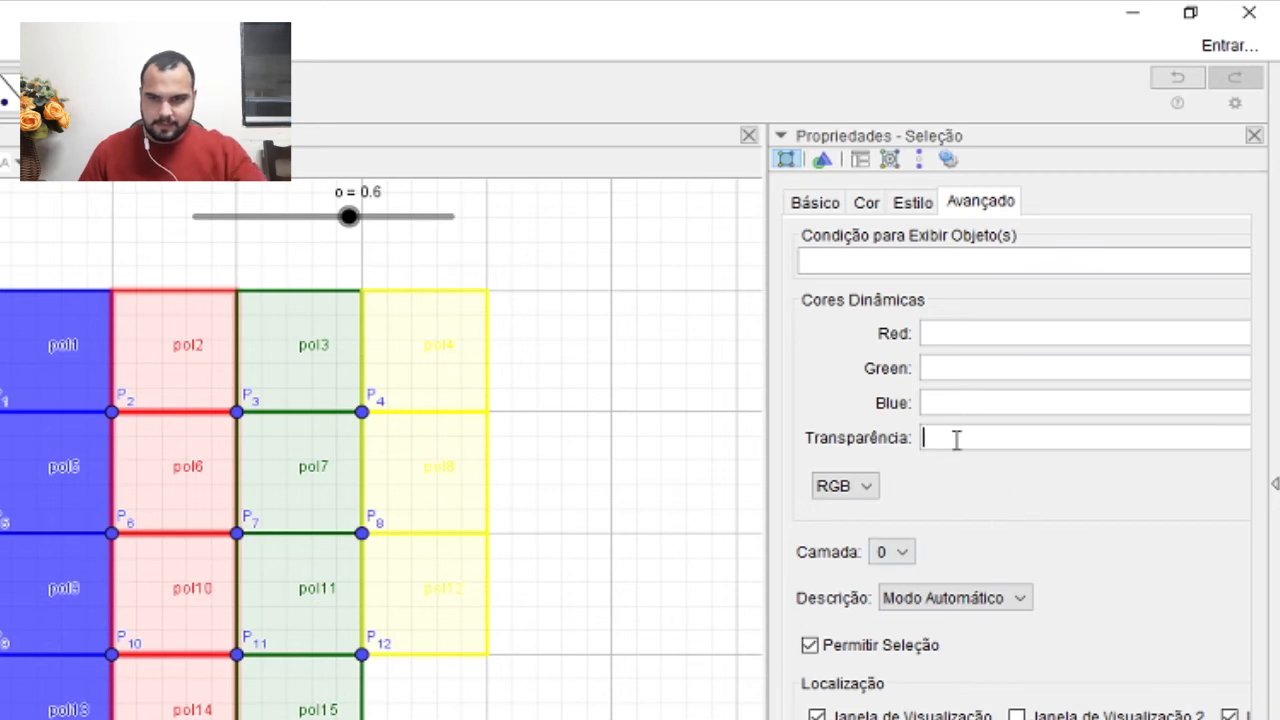
left_click(657, 412)
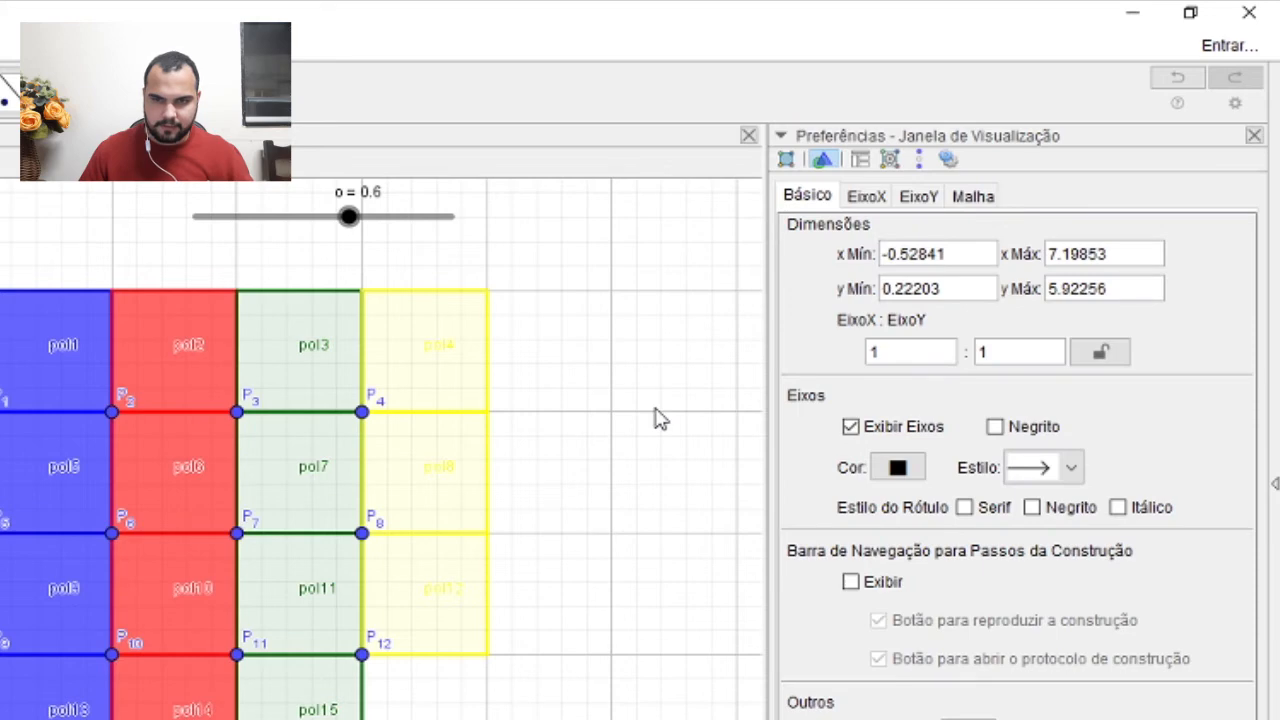
Step: Set the dynamic transparency of the third-column squares pol3, pol7, pol11 and pol15 to o
left_click(316, 364)
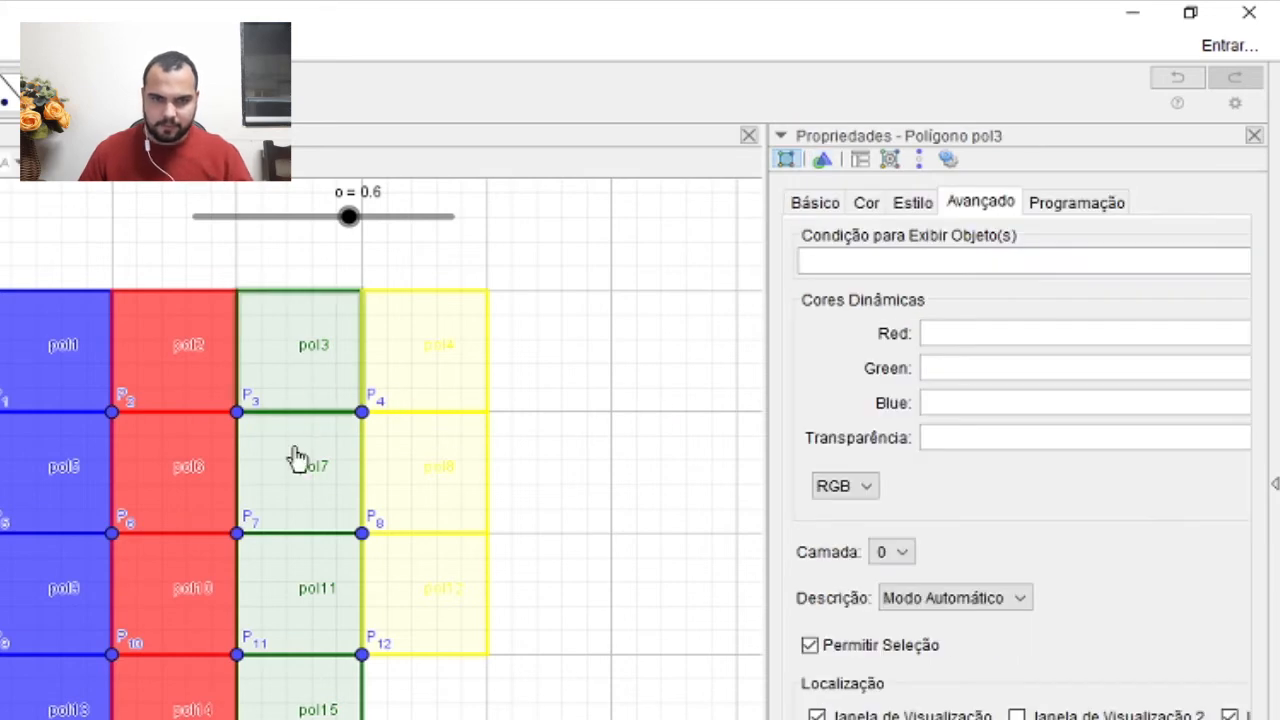
left_click(305, 490, "ctrl")
left_click(303, 625, "ctrl")
left_click(330, 695, "ctrl")
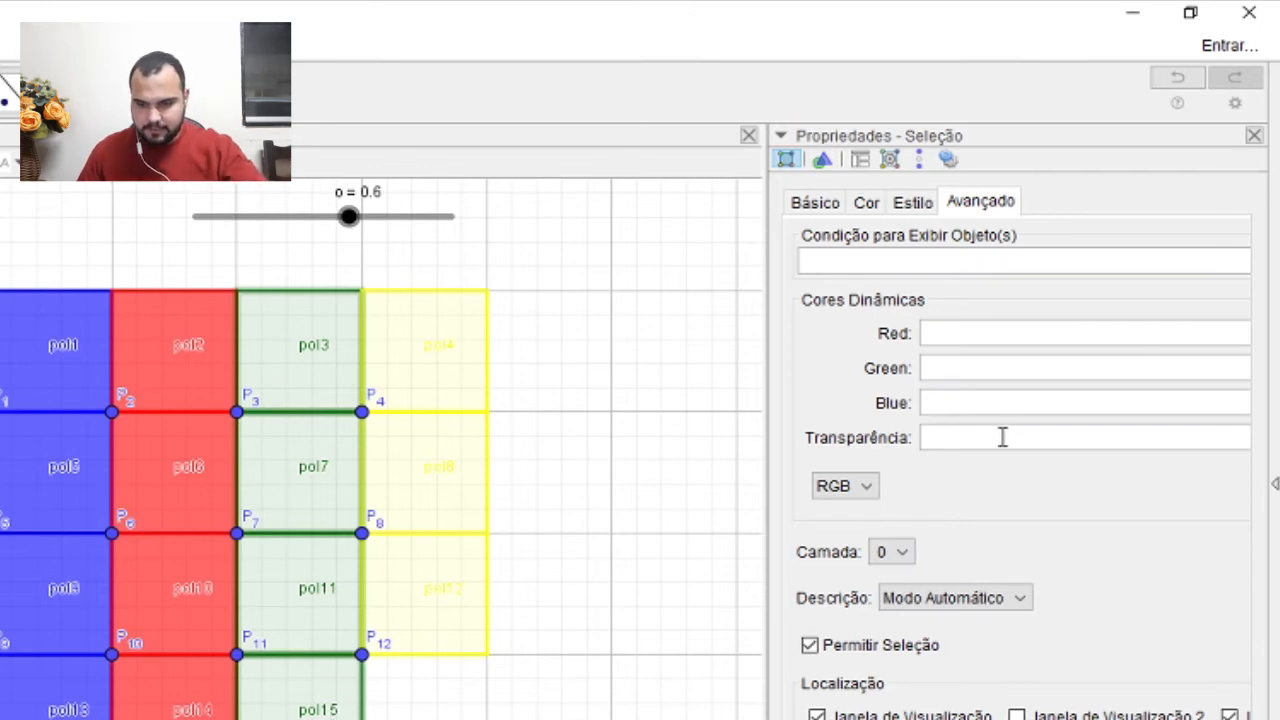
left_click(629, 351)
Step: Set the dynamic transparency of the fourth-column squares pol4, pol8 and pol12 to o and close the properties
left_click(458, 362)
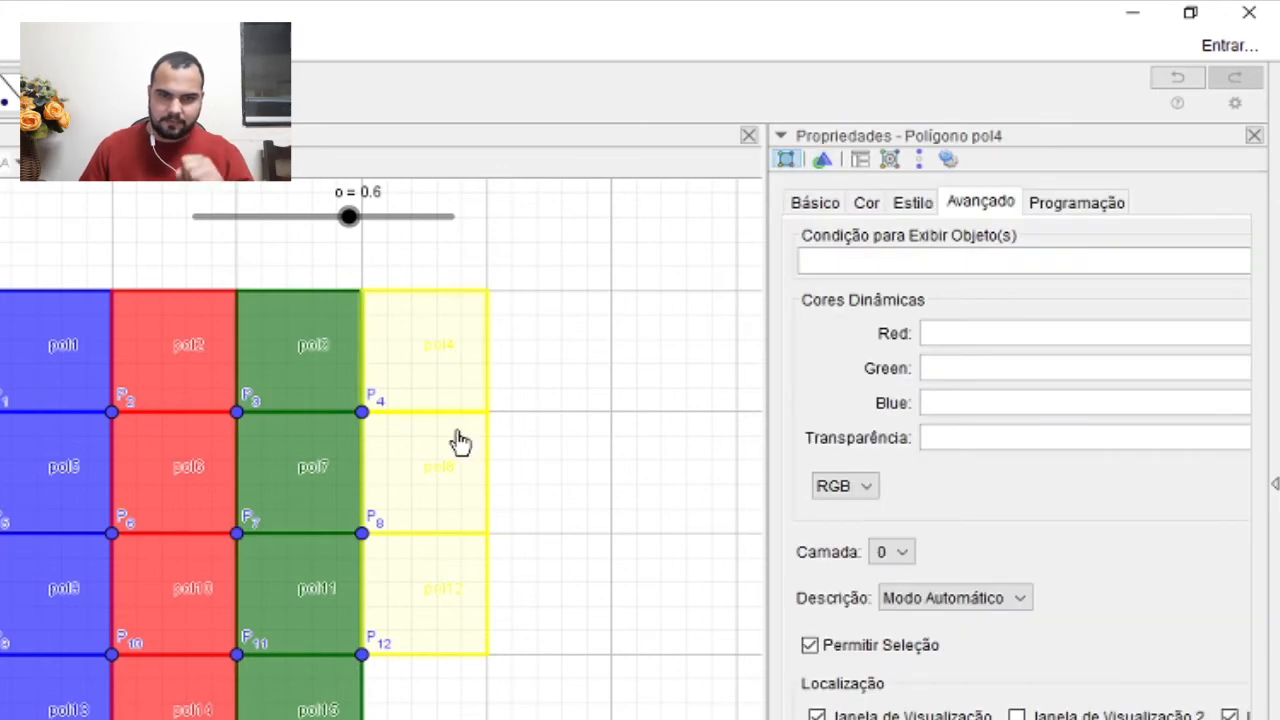
left_click(424, 488, "ctrl")
left_click(423, 606, "ctrl")
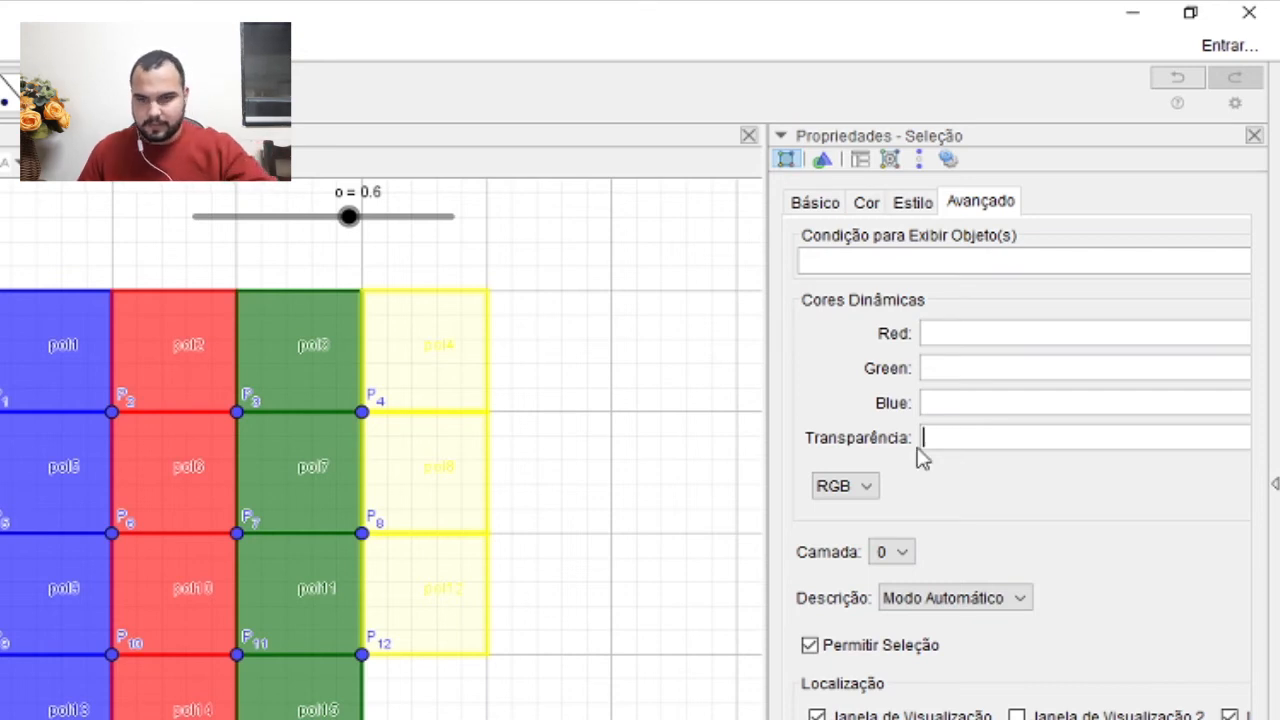
type("o")
left_click(674, 384)
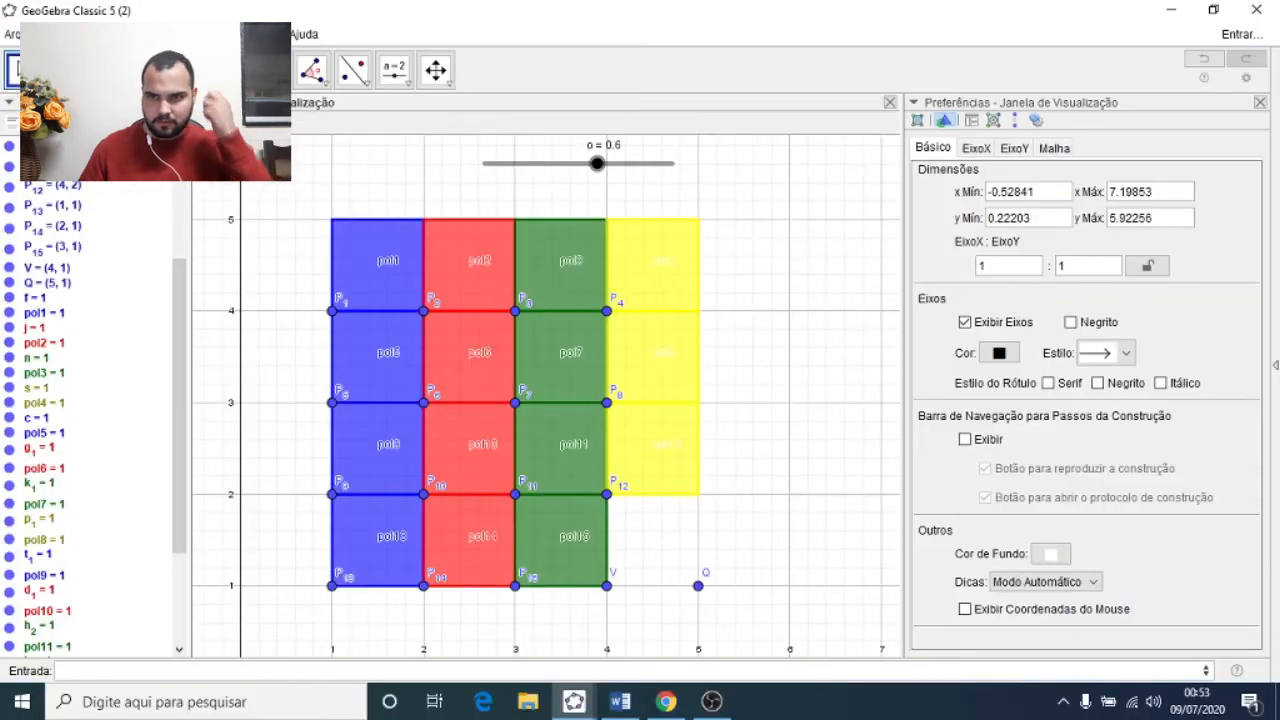
left_click(1260, 103)
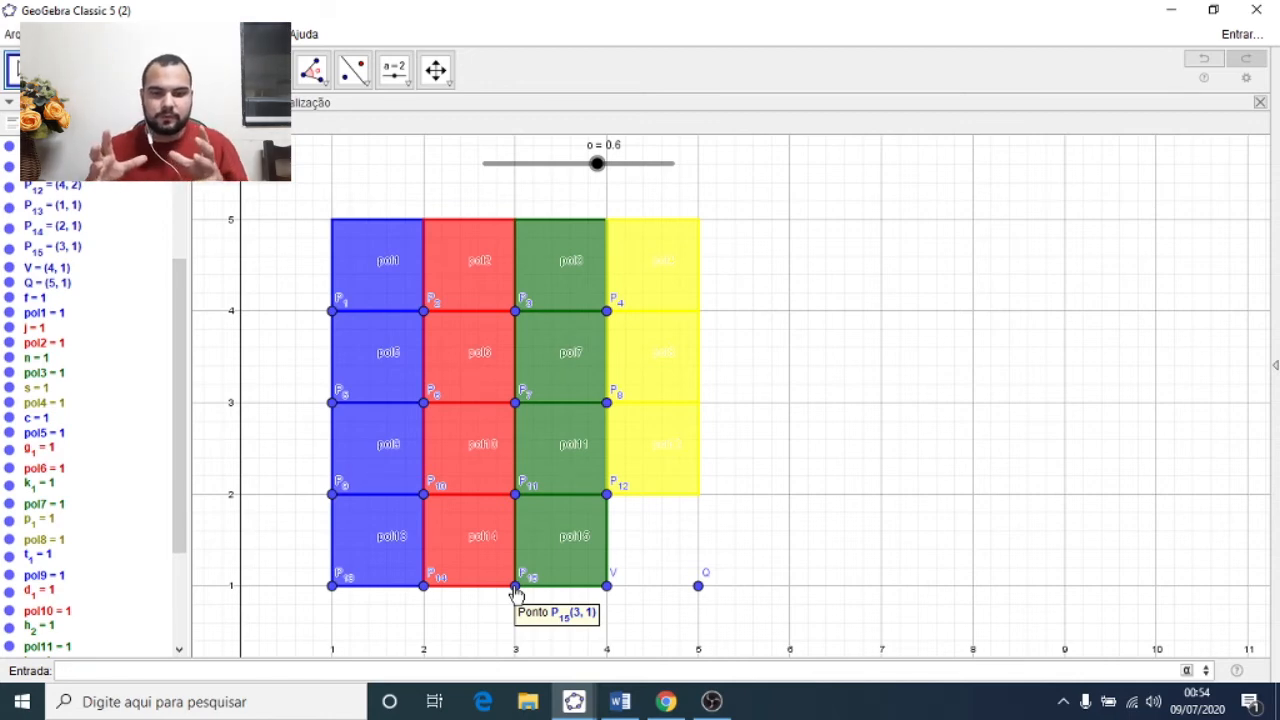
Step: Enter DefinirValor[Q,P_{15}] as the on-click (Ao Clicar) script of square pol15
mouse_move(516, 594)
left_mouse_down()
mouse_move(629, 623)
mouse_move(889, 606)
mouse_move(1108, 337)
mouse_move(735, 150)
mouse_move(528, 592)
left_mouse_up()
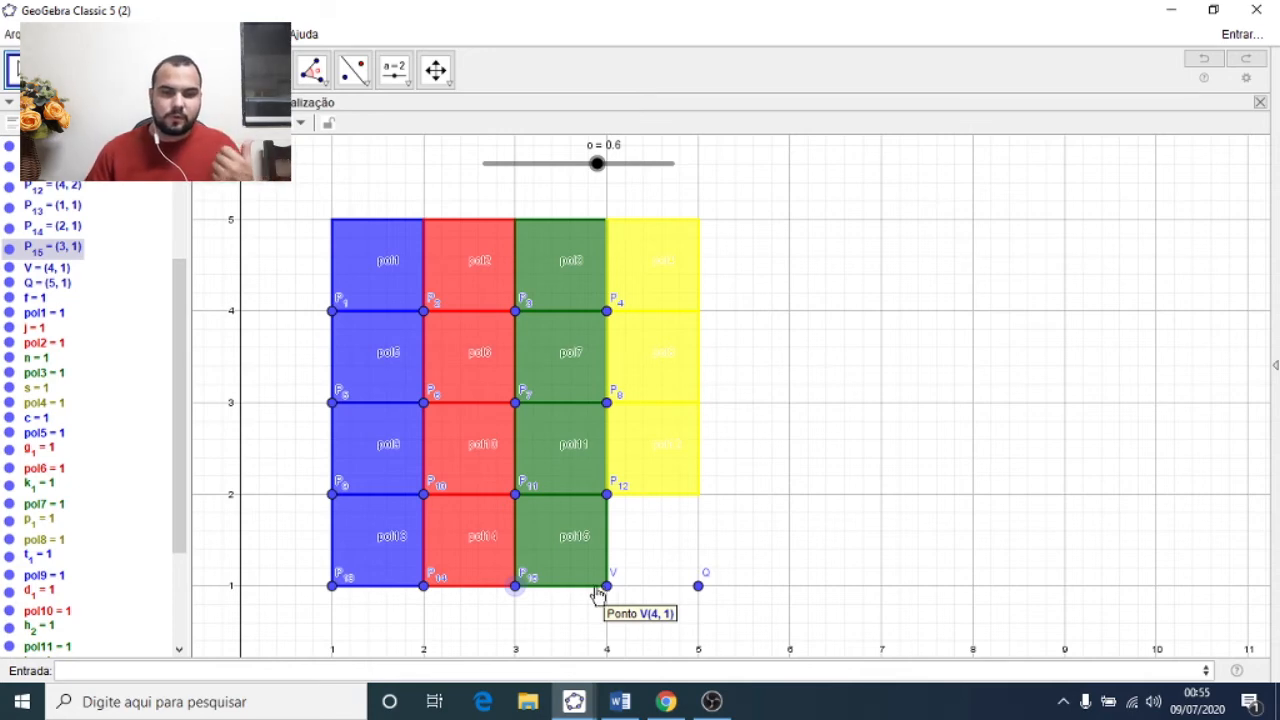
right_click(570, 546)
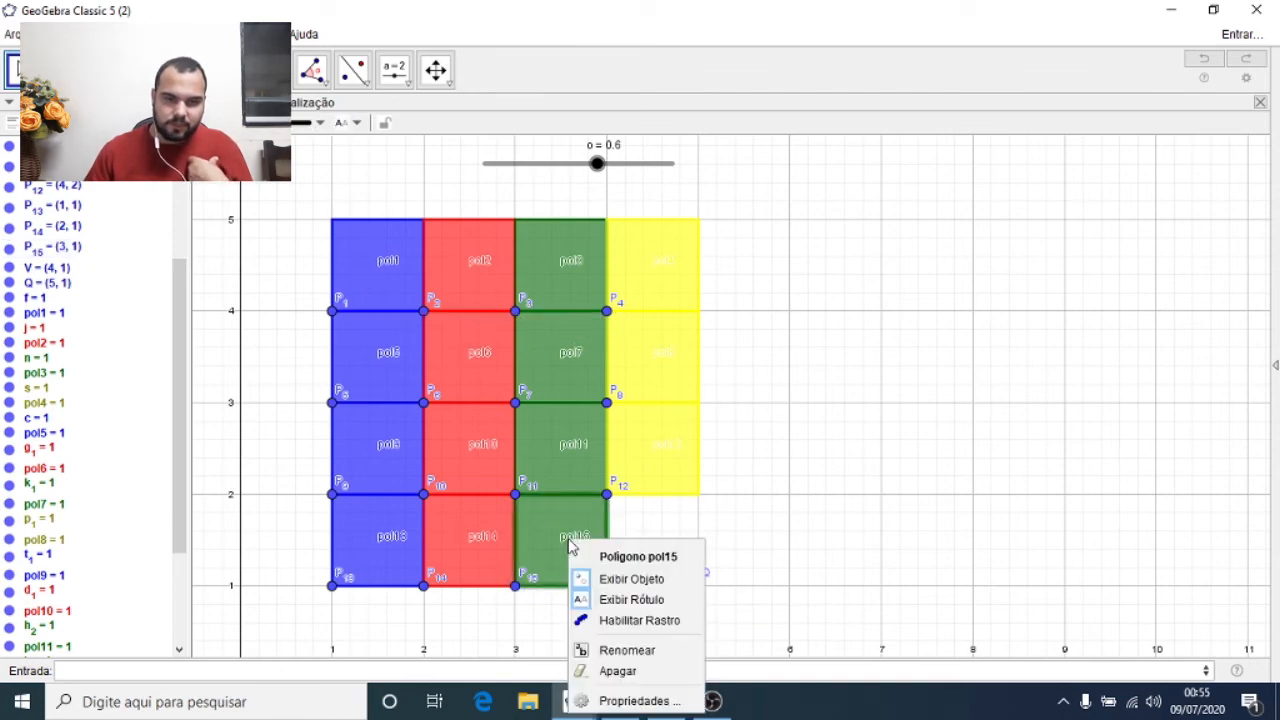
left_click(611, 700)
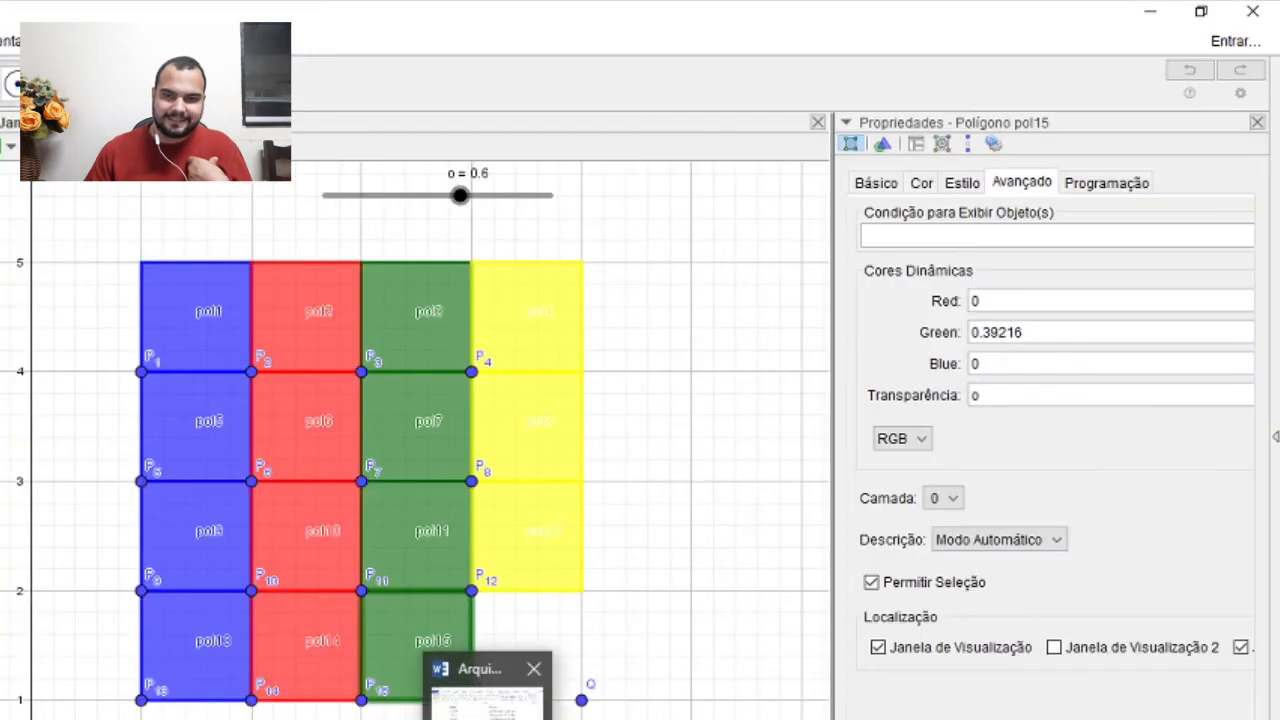
left_click(1112, 184)
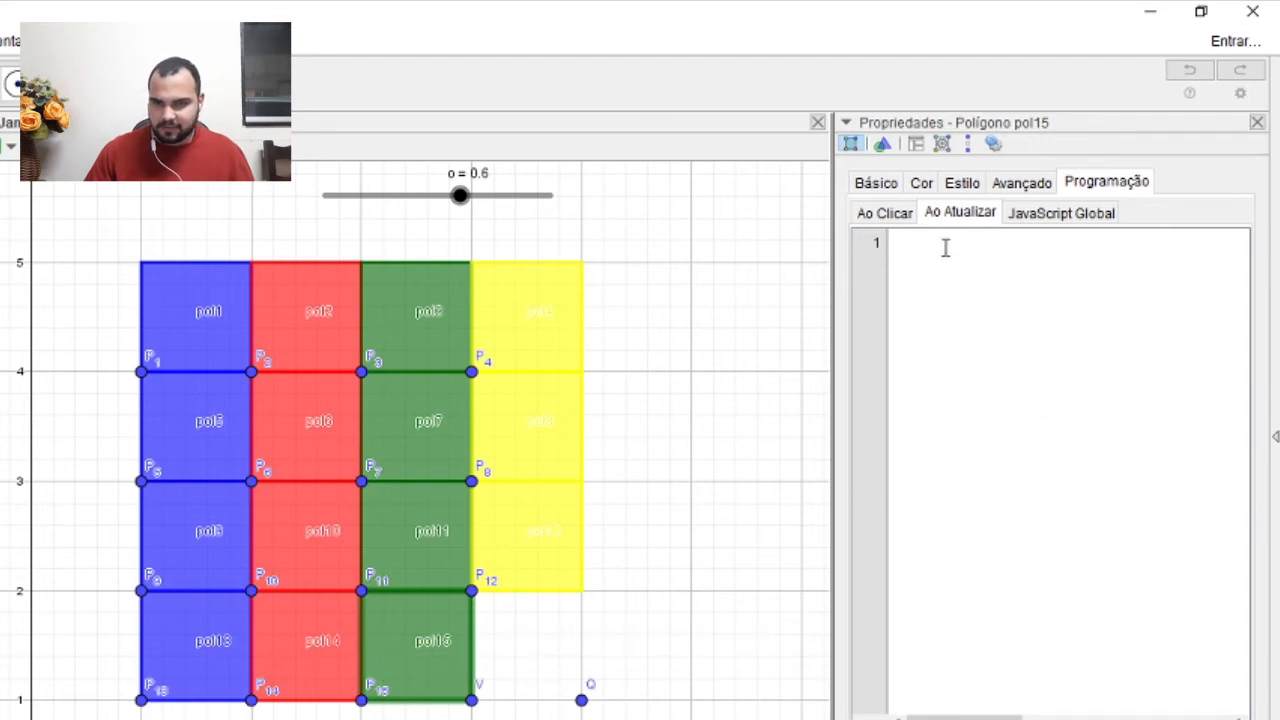
left_click(886, 213)
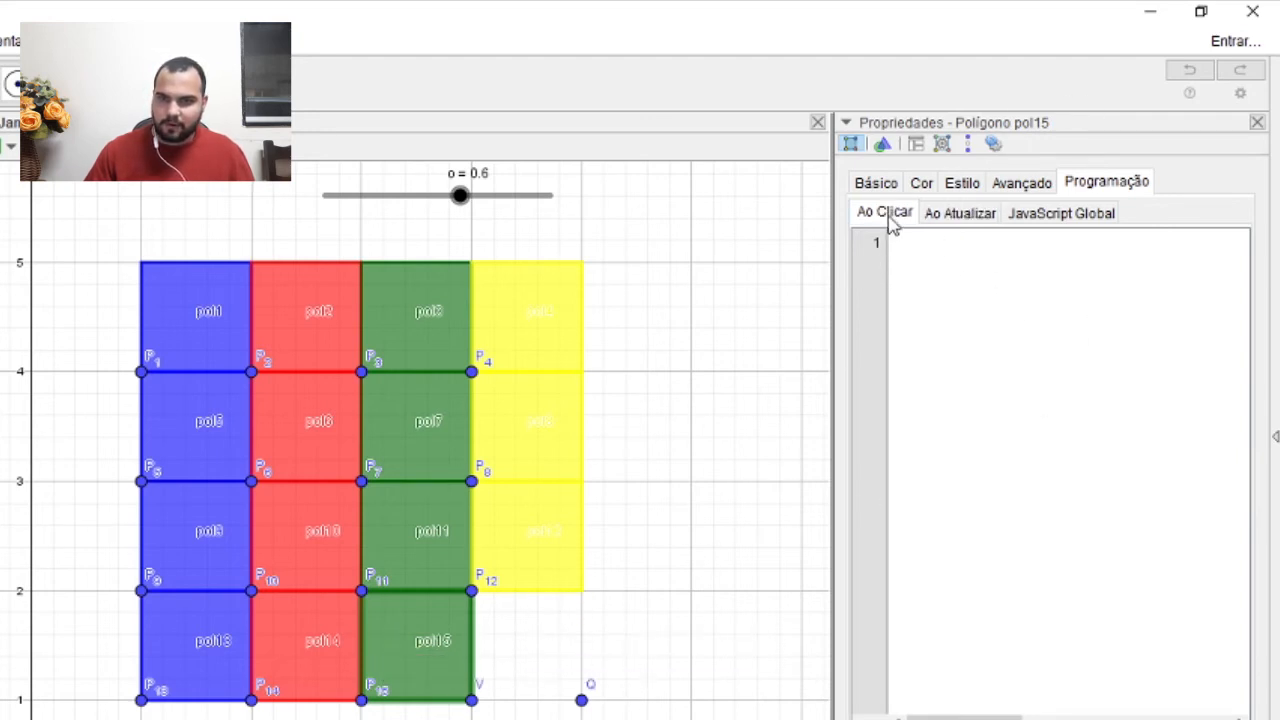
left_click(917, 250)
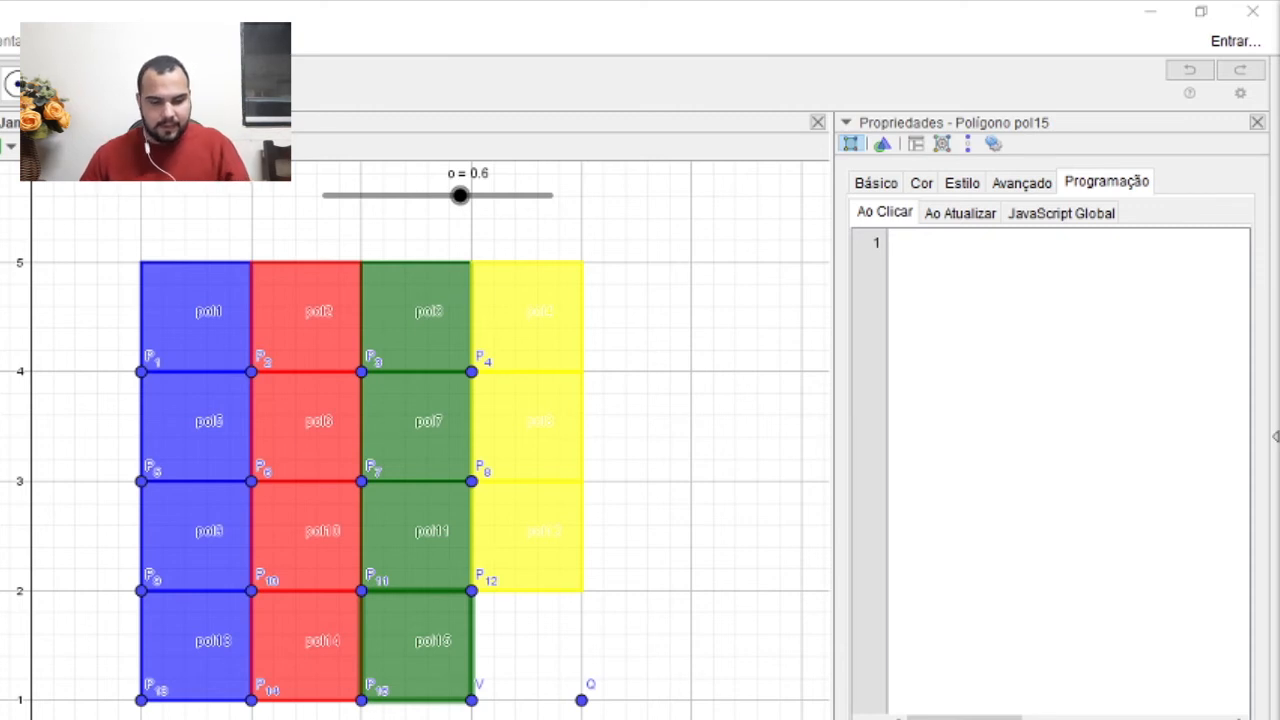
left_click(978, 264)
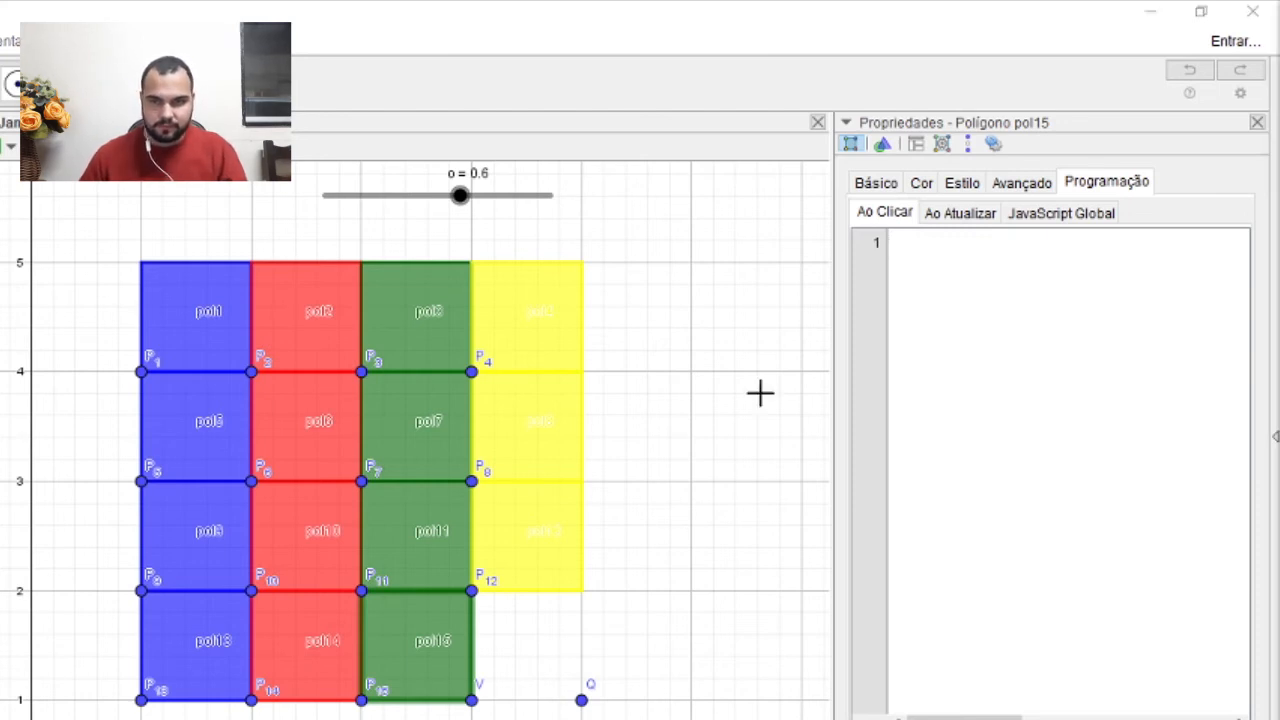
left_click(977, 286)
type("DefinirValor[Q,P_{15}]")
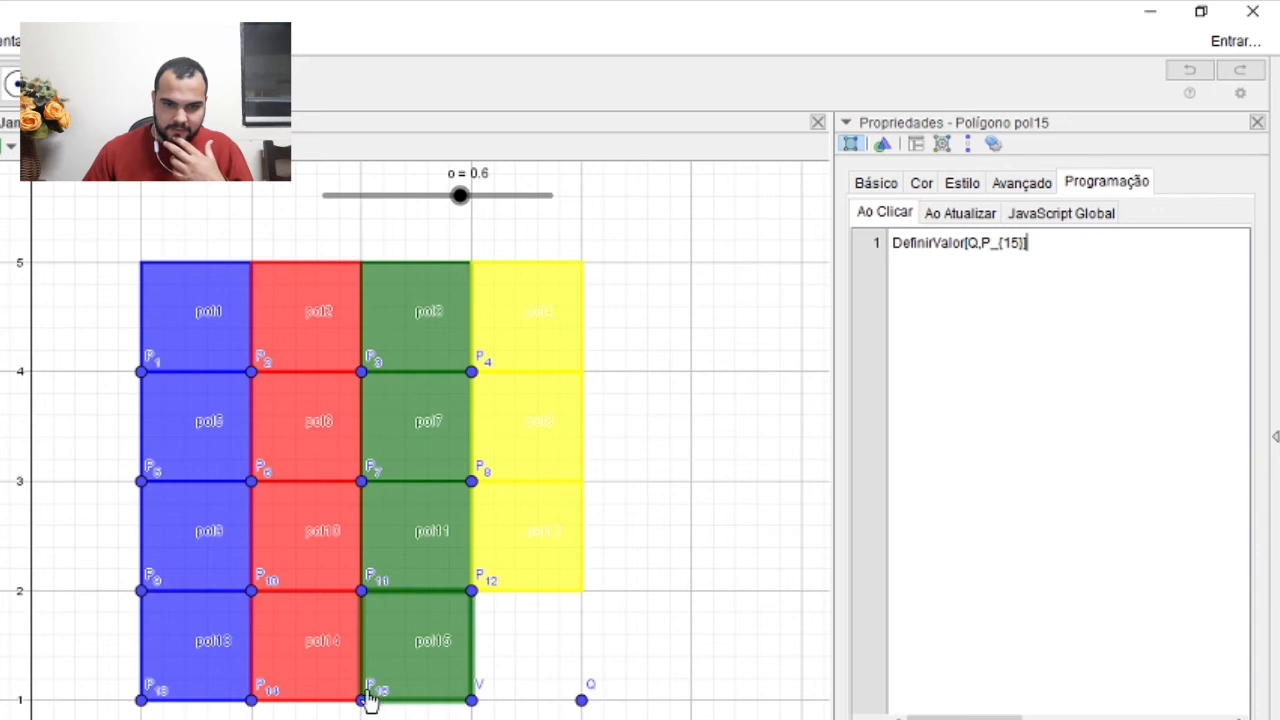
Step: Try moving point P15 onto point Q, undo the move and reselect square pol15
left_click_drag(362, 697, 583, 699)
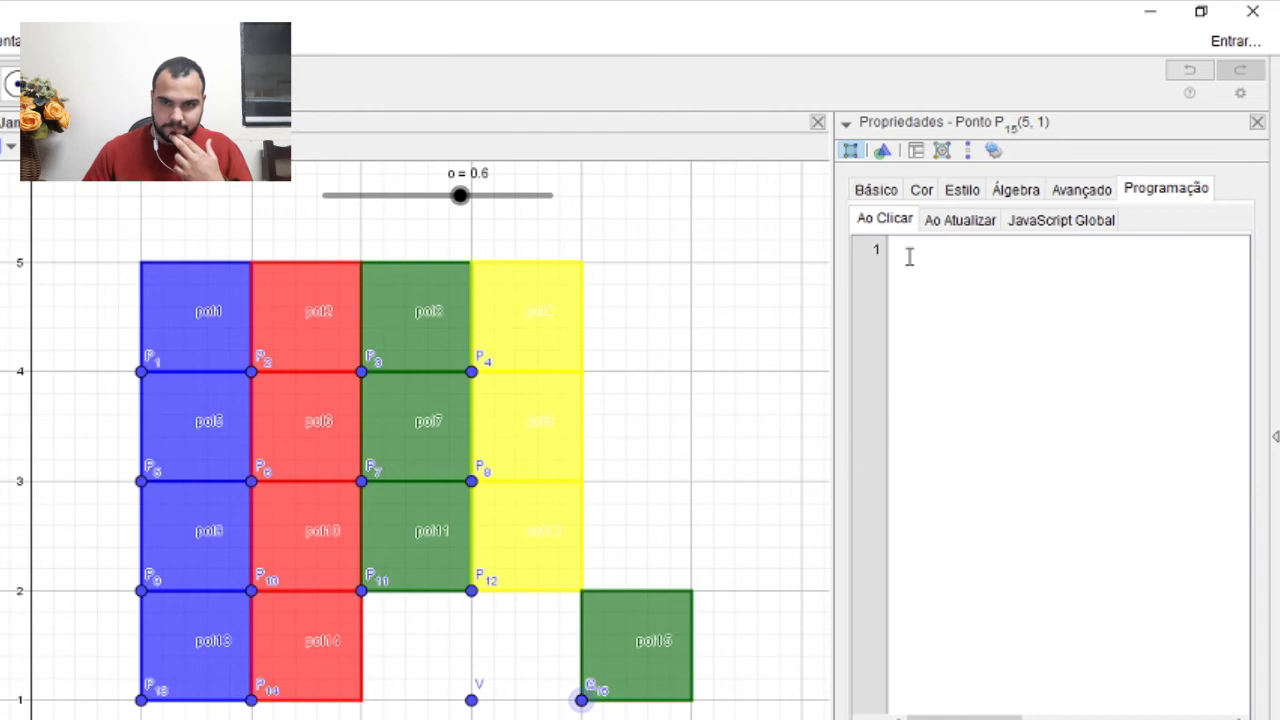
key("ctrl+z")
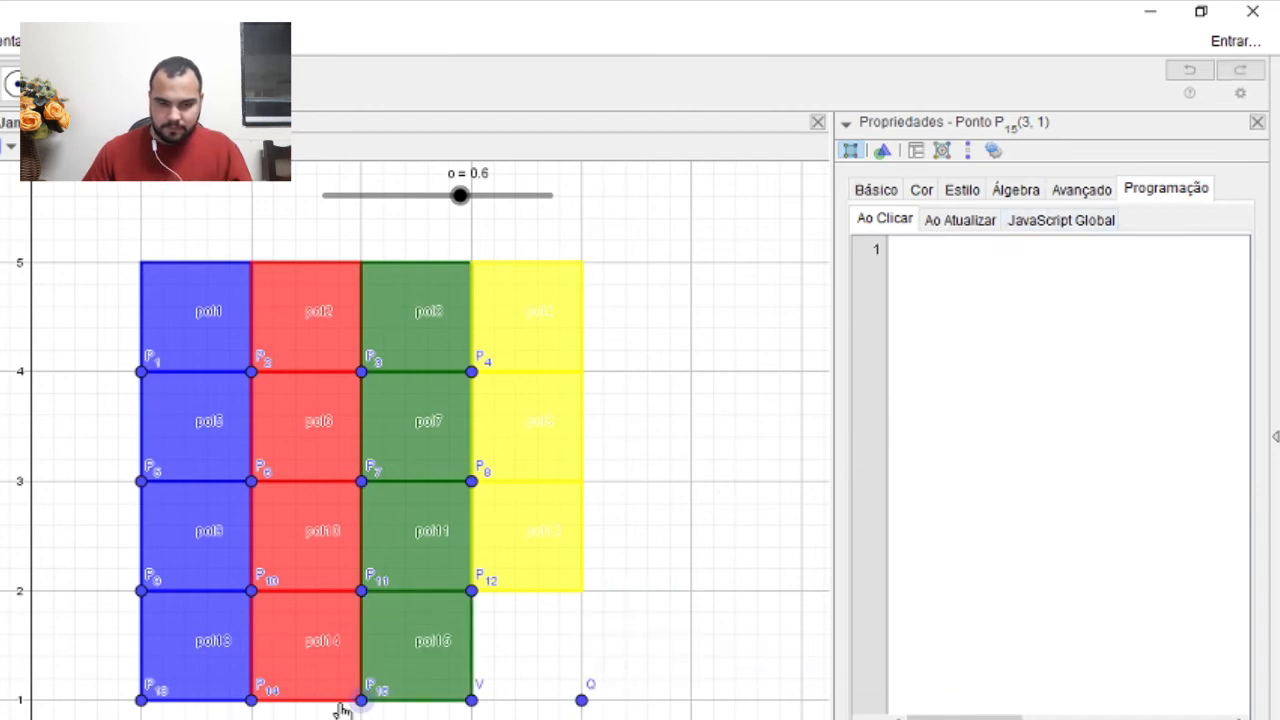
left_click(408, 645)
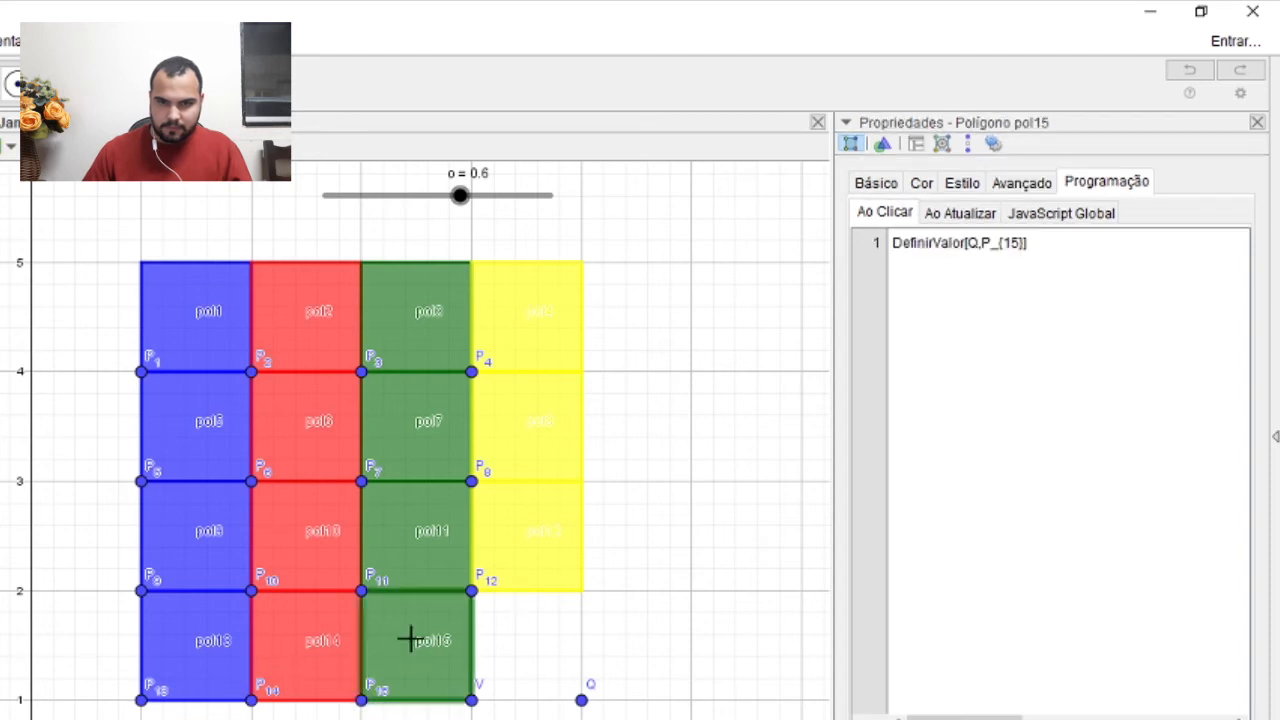
Step: Add a second line to pol15's on-click script: Se[Distância[Q,V]==1,DefinirValor[P_{11},V]]
left_click(1167, 394)
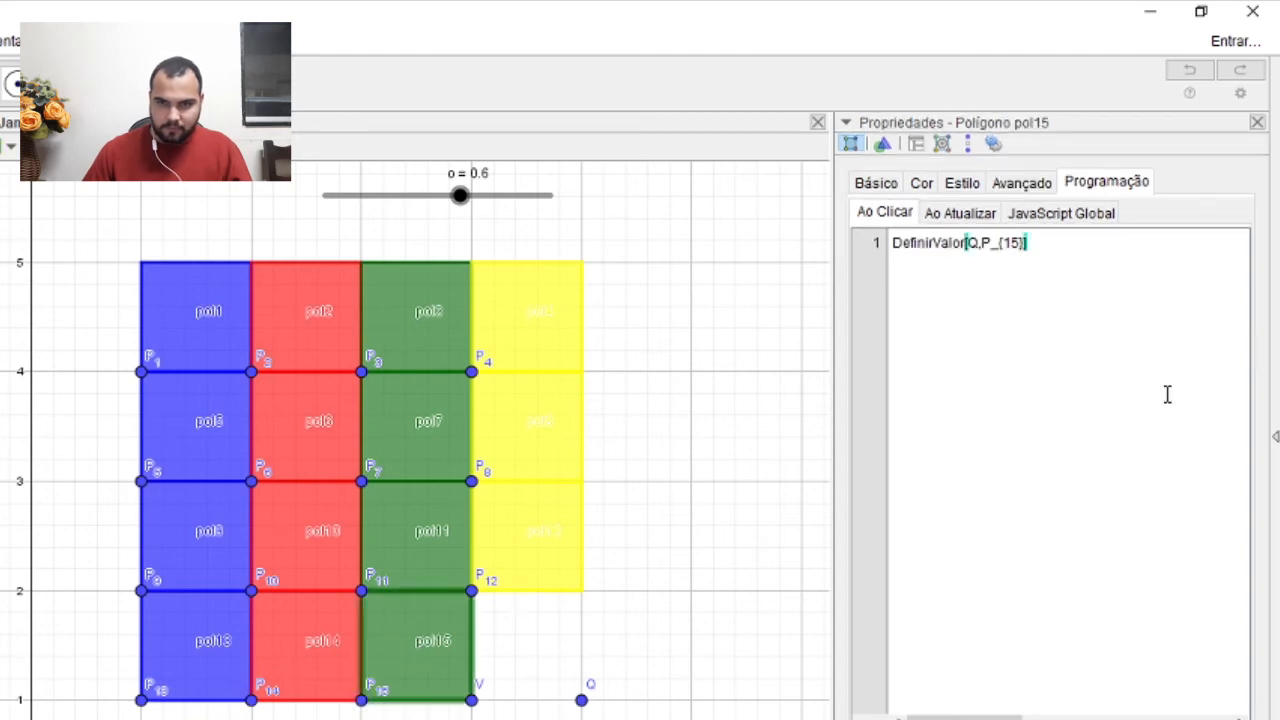
left_click(1074, 248)
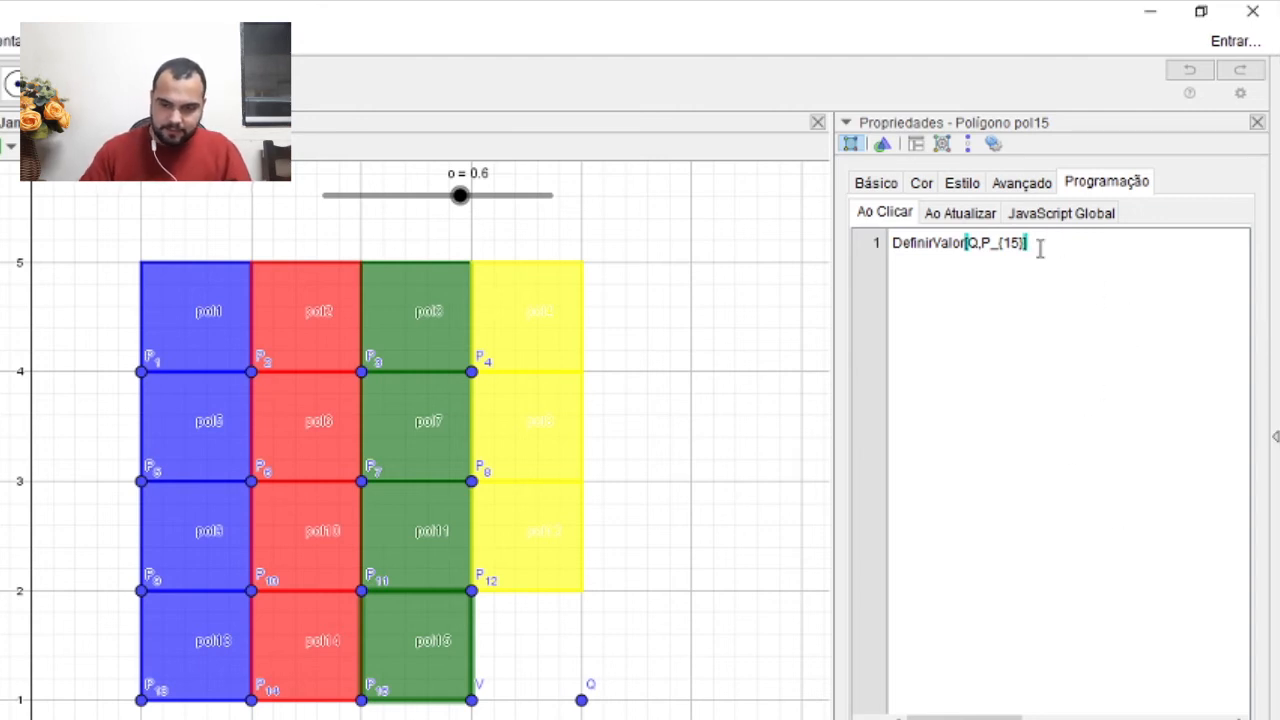
key("Return")
type("Se[Distância[Q,V]==1,DefinirValor[P_{11},V]]")
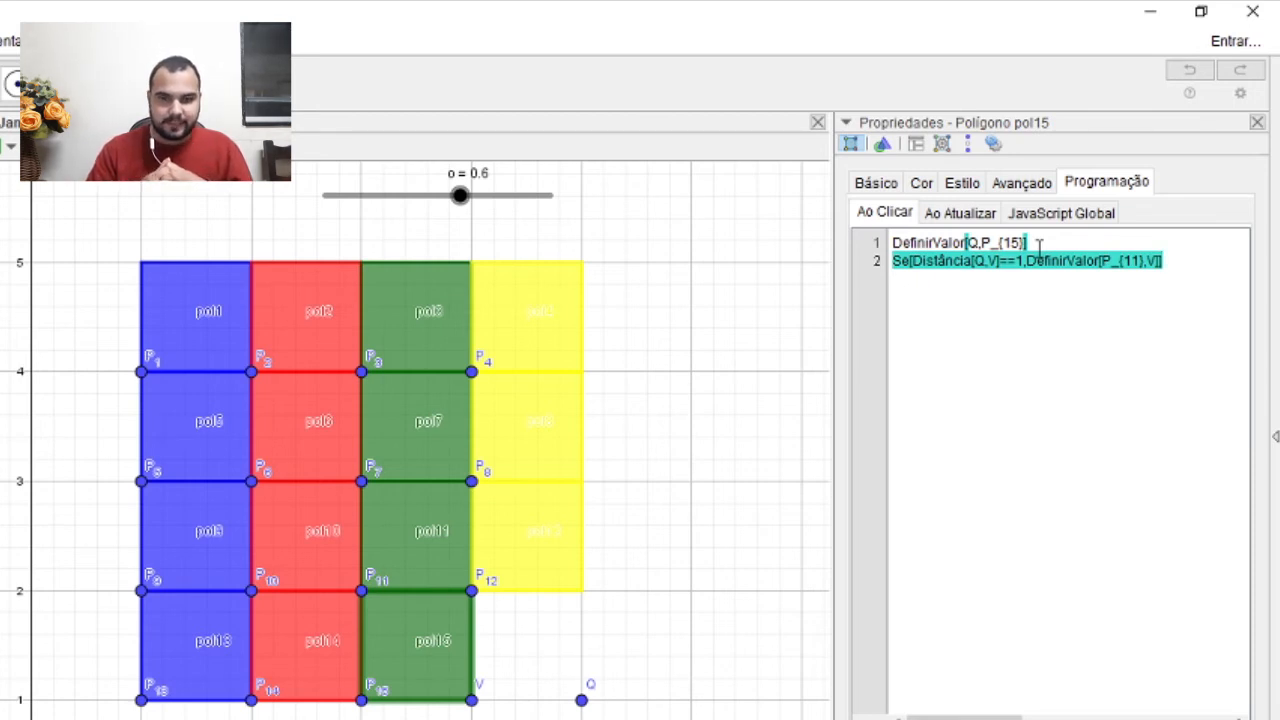
left_click(1014, 631)
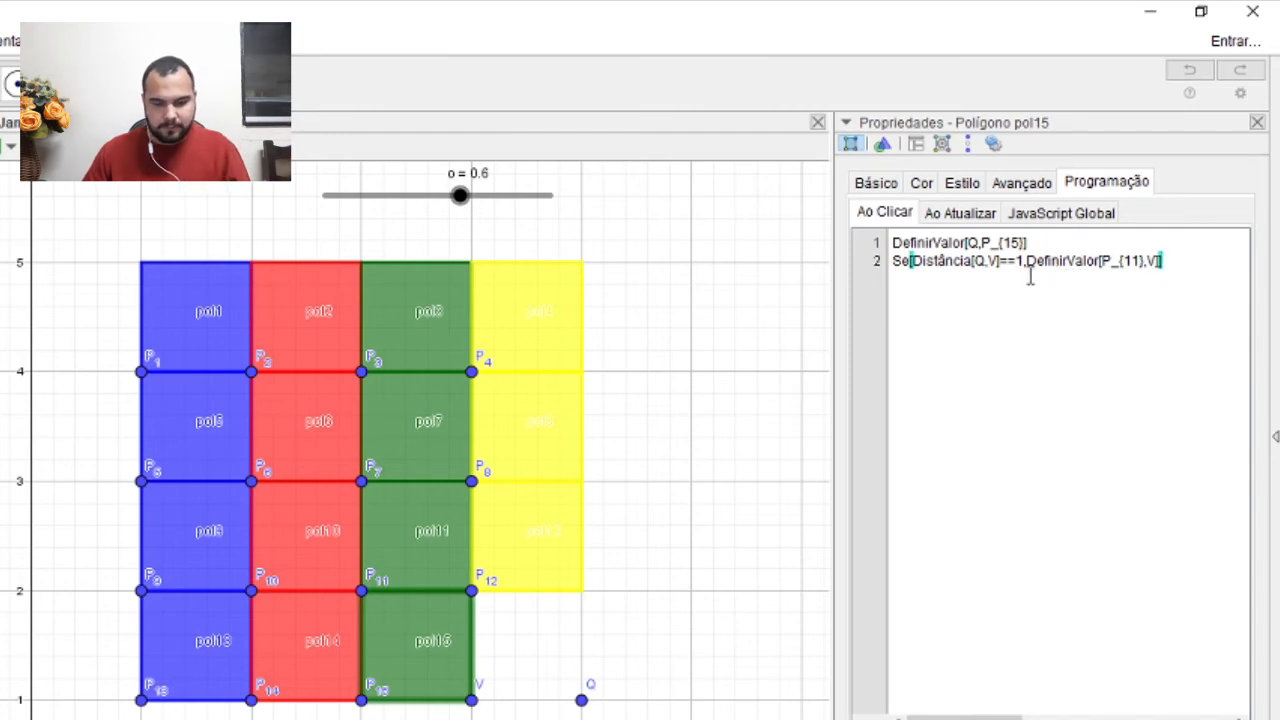
Step: Correct the point in the second line of pol15's on-click script to P_{15}
left_click_drag(1139, 260, 1131, 261)
type("5")
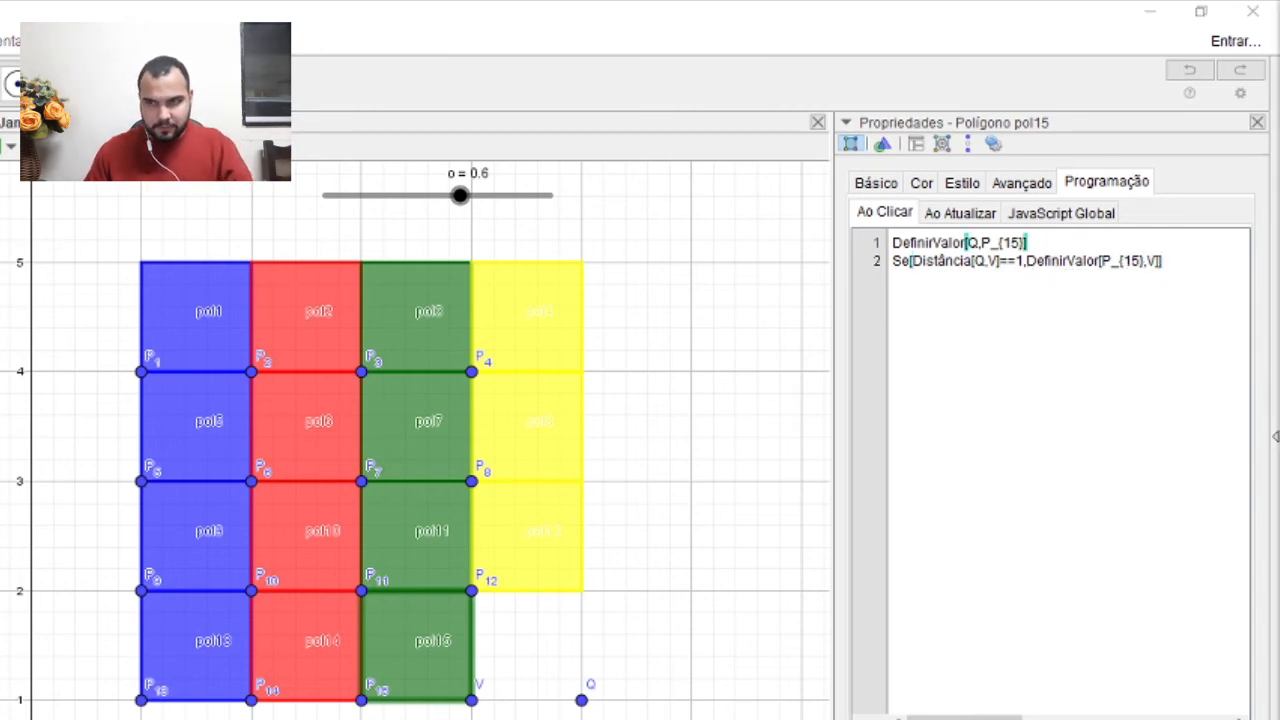
left_click(910, 260)
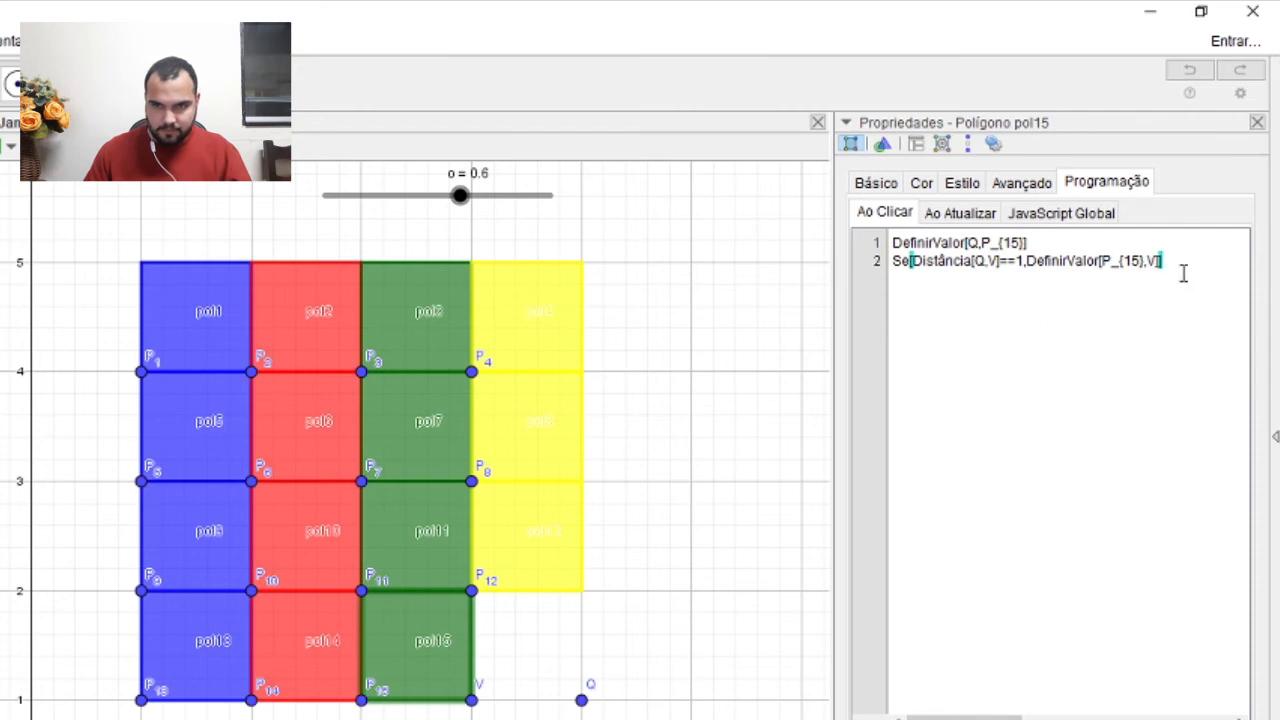
Step: Add a third line to pol15's on-click script, Se[Distância[Q,V]==1,DefinirValor[V,Q]], and apply the script
key("Return")
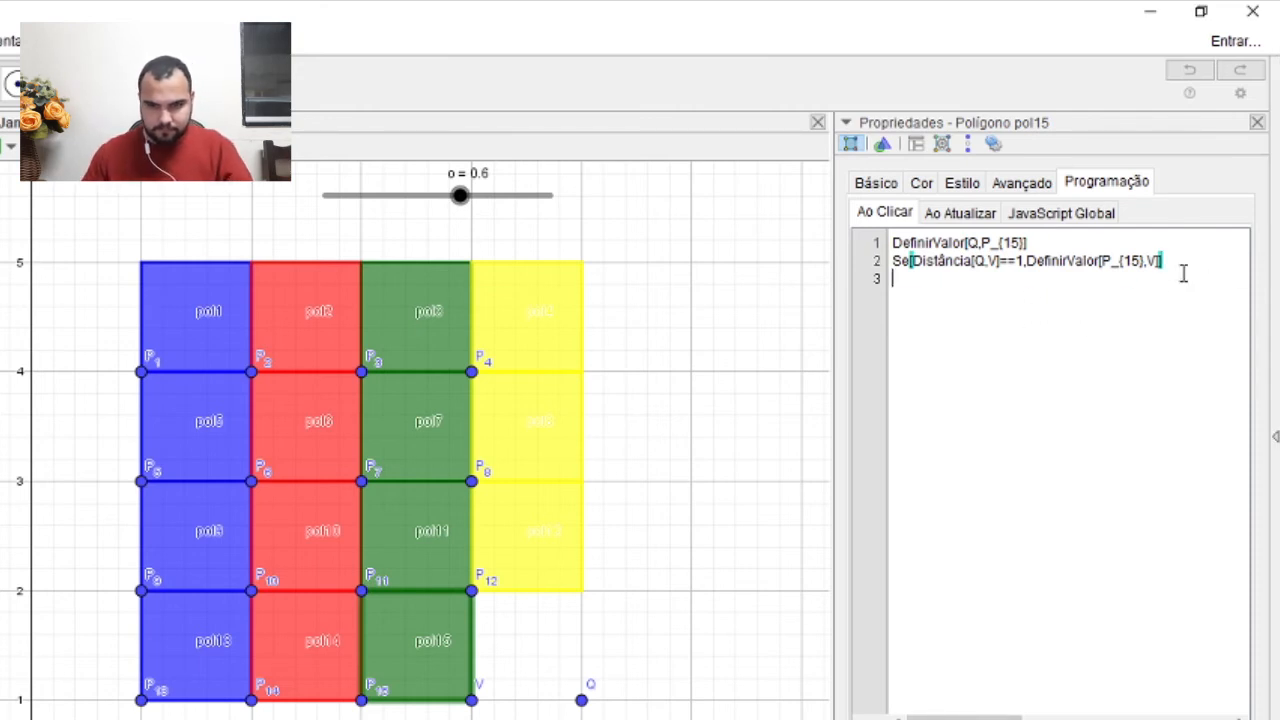
type("Se[Distância[Q,V]==1,DefinirValor[V,Q]]")
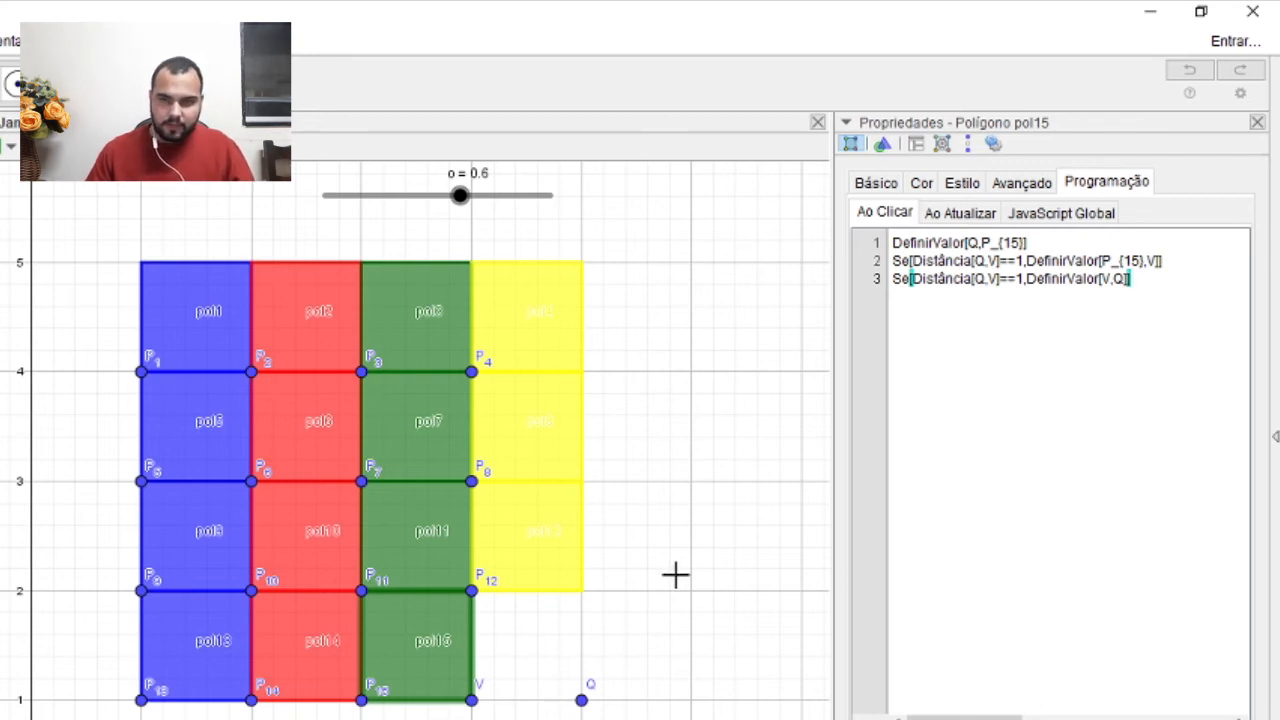
left_click(1062, 301)
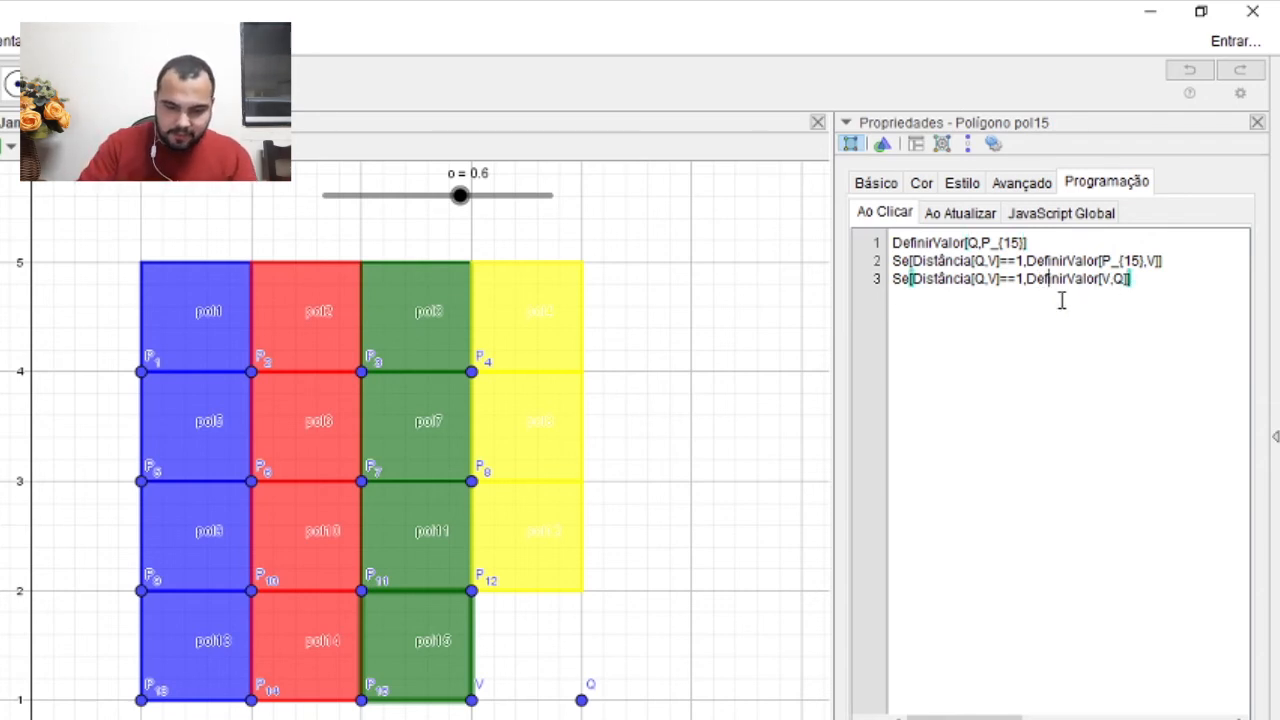
type("ni")
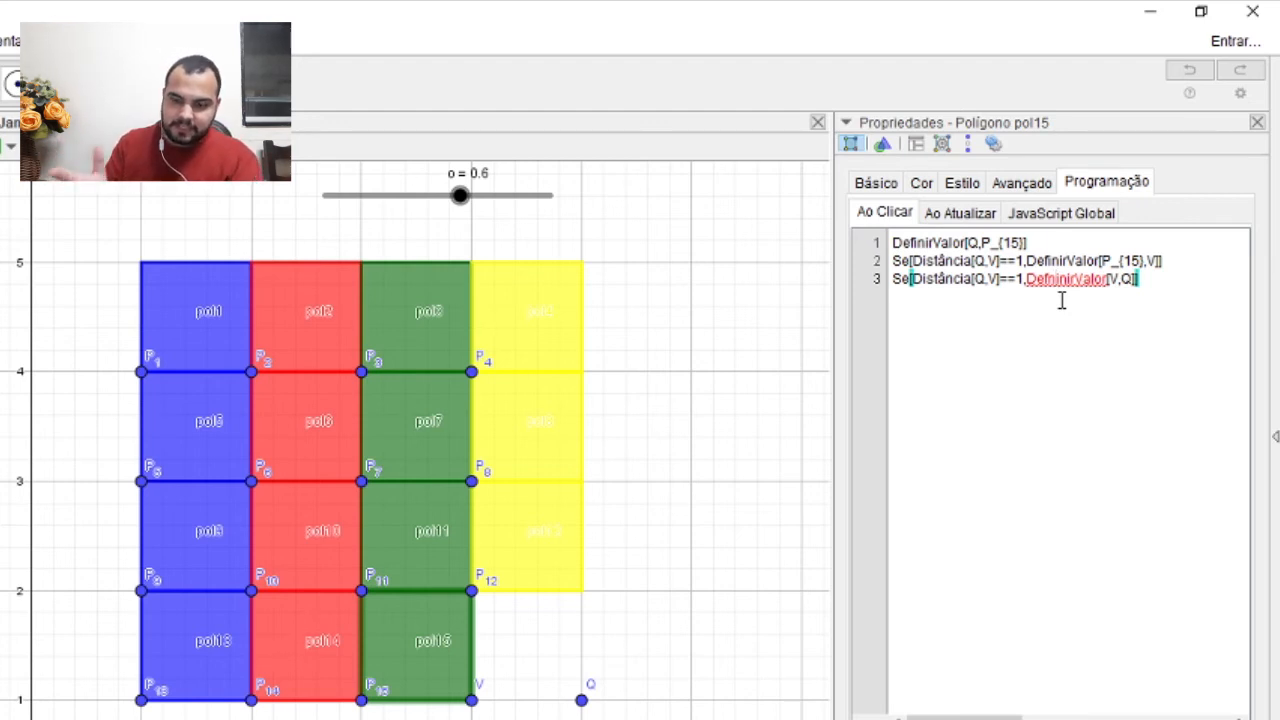
key("BackSpace")
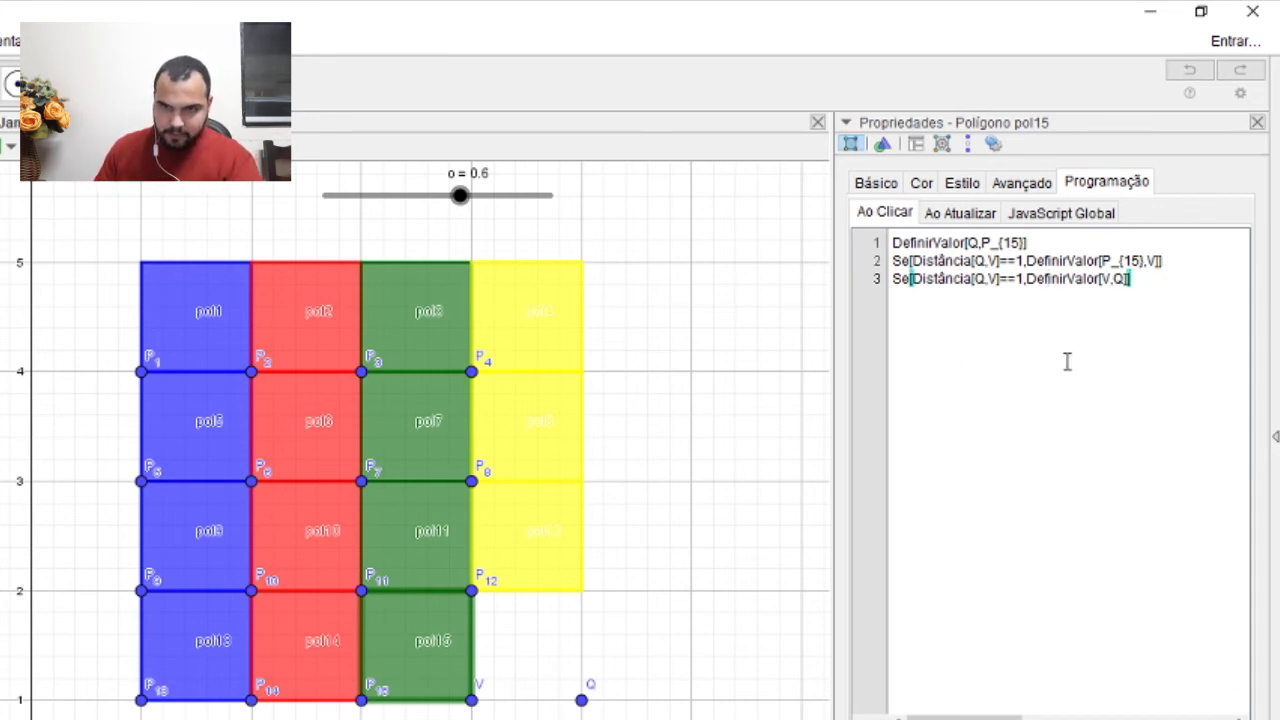
left_click(1104, 278)
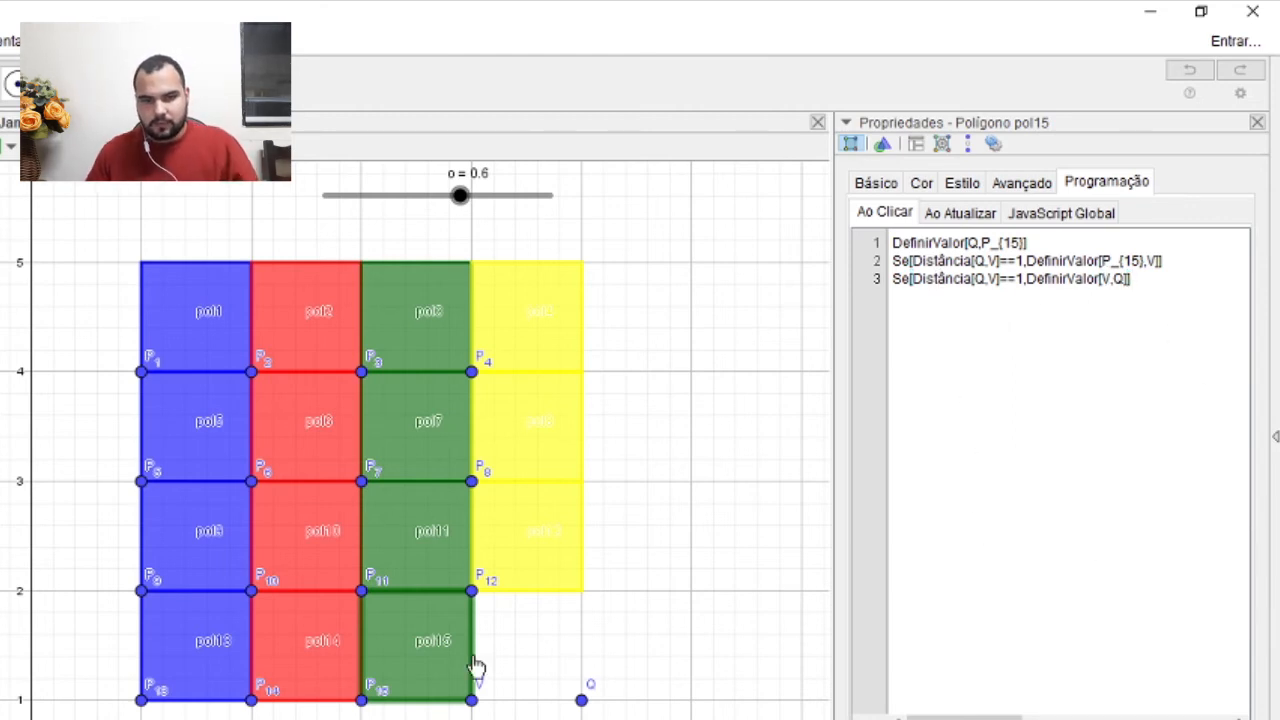
left_click(910, 279)
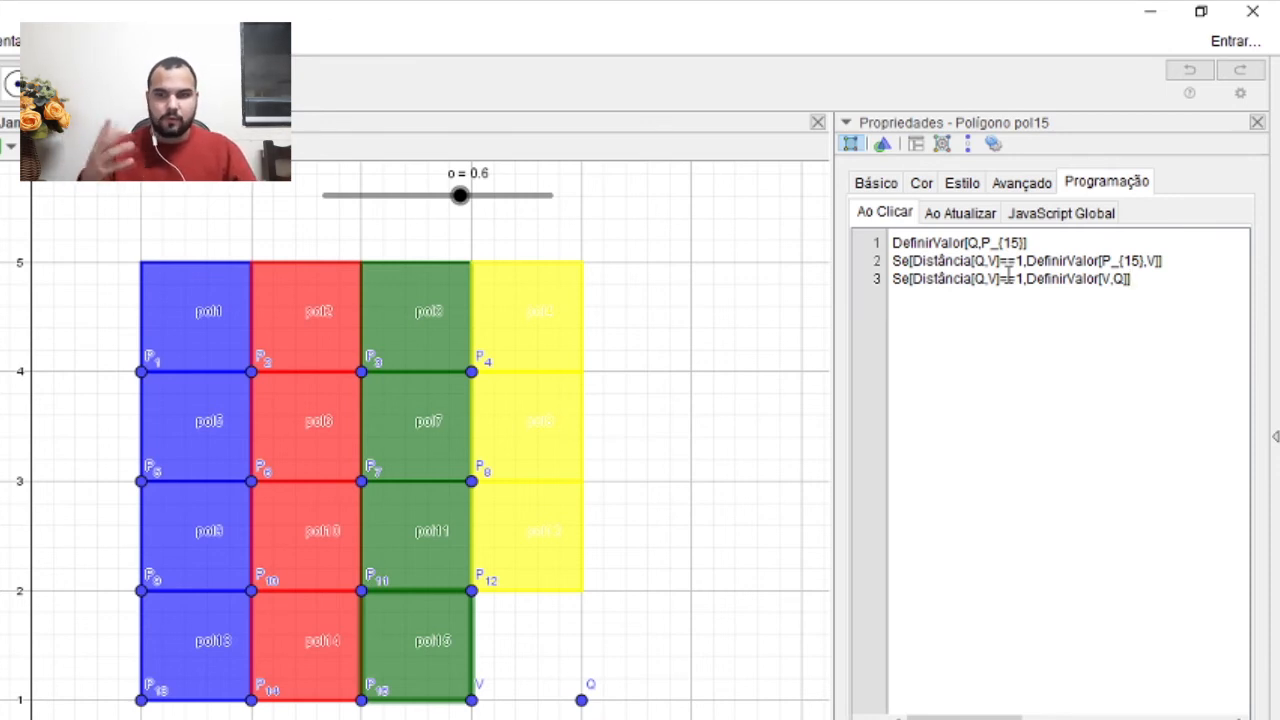
left_click(1026, 243)
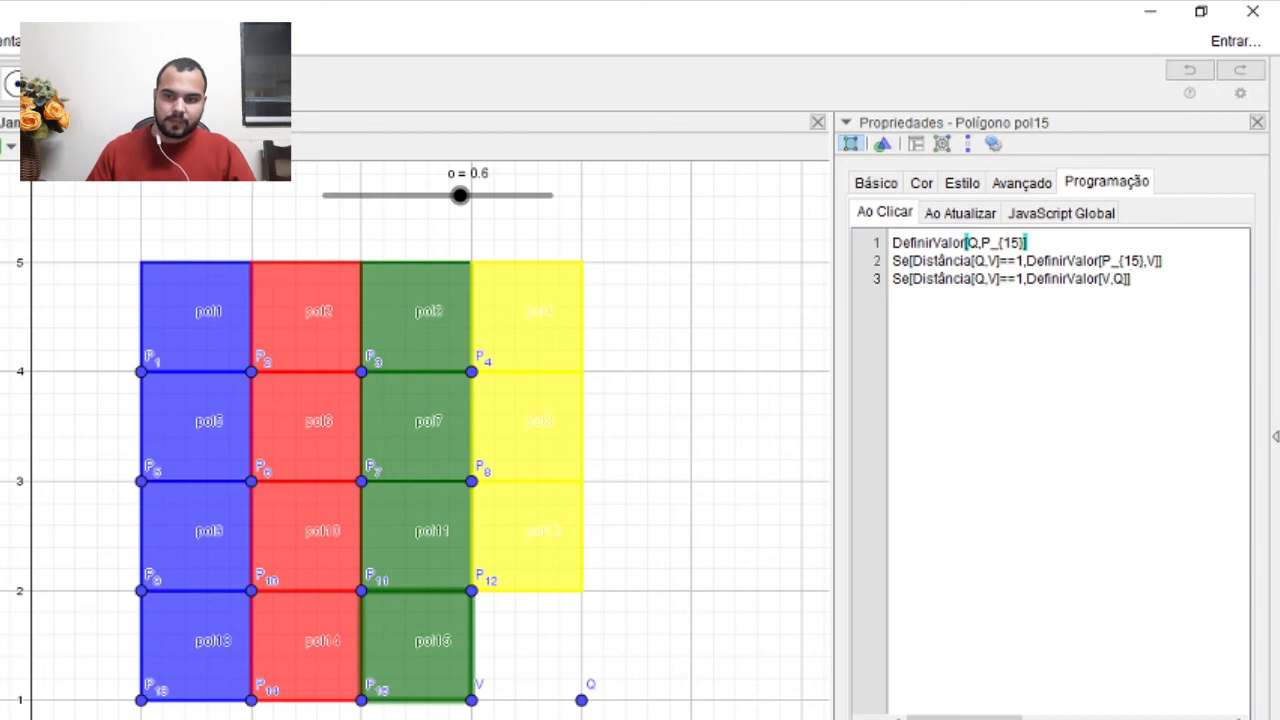
left_click(1131, 279)
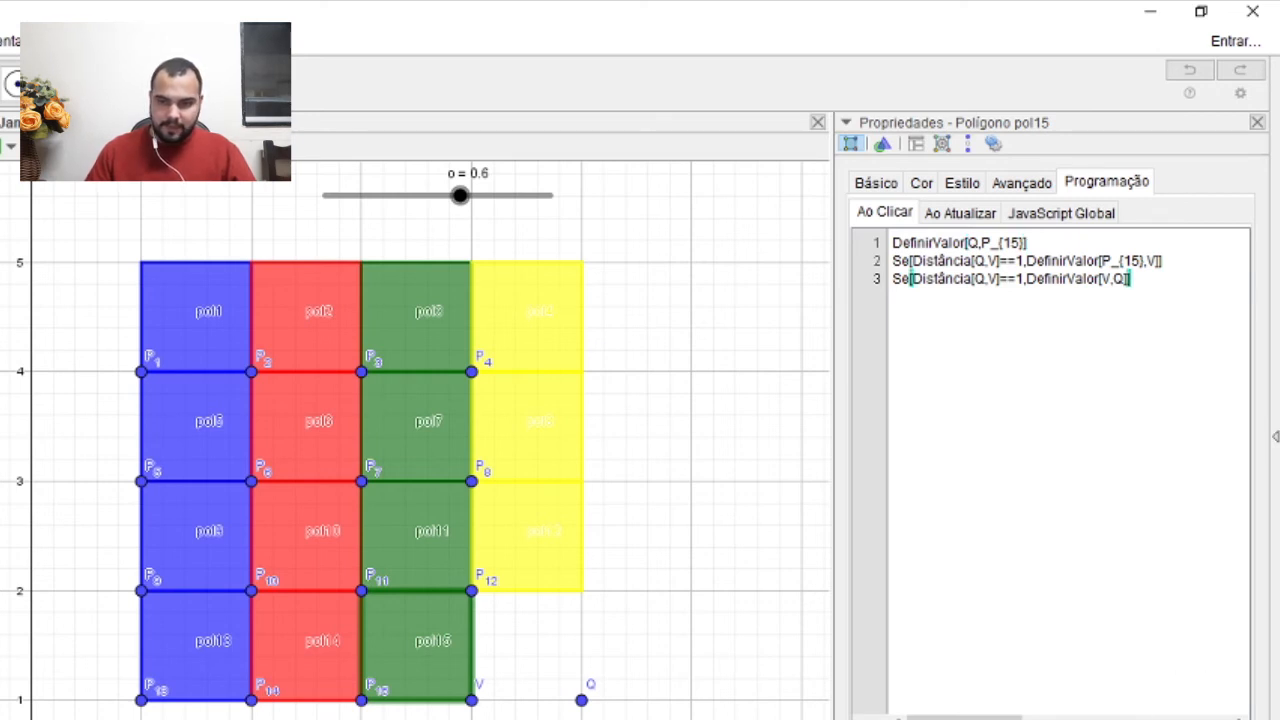
left_click(1140, 718)
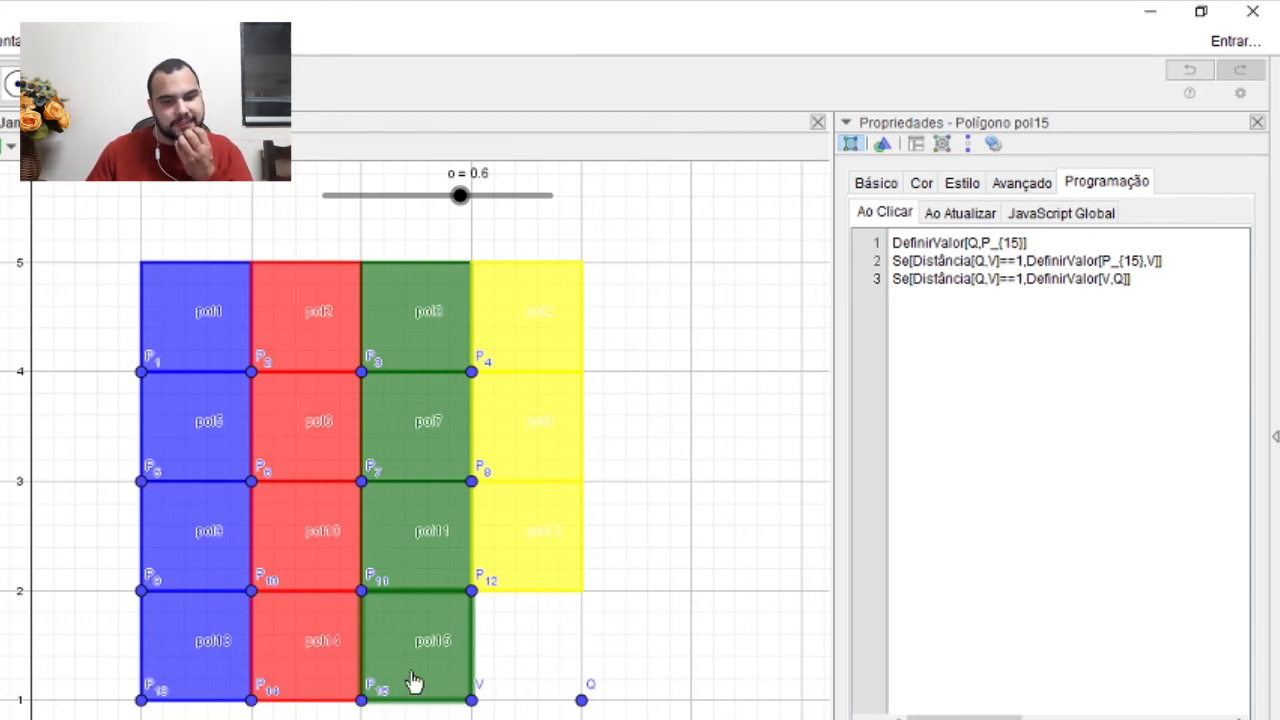
Step: Close the properties and test pol15's on-click script by moving the square into the empty space and back
left_click(688, 477)
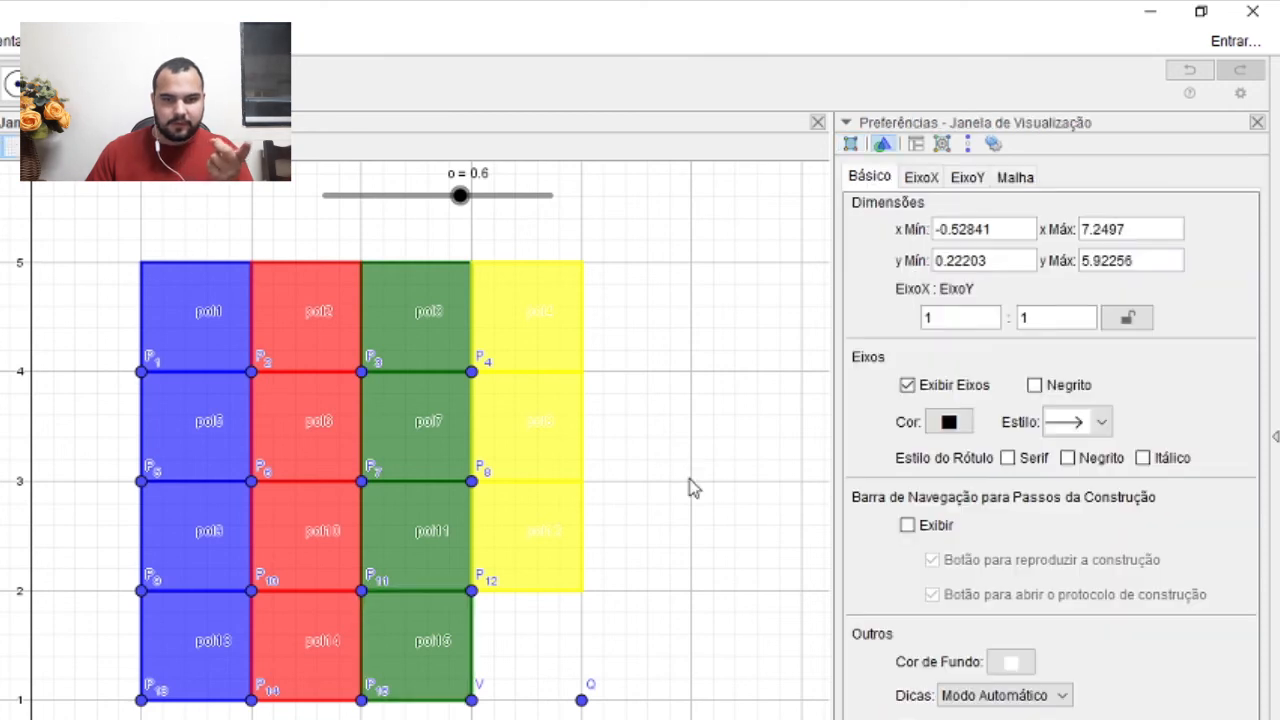
left_click(1257, 122)
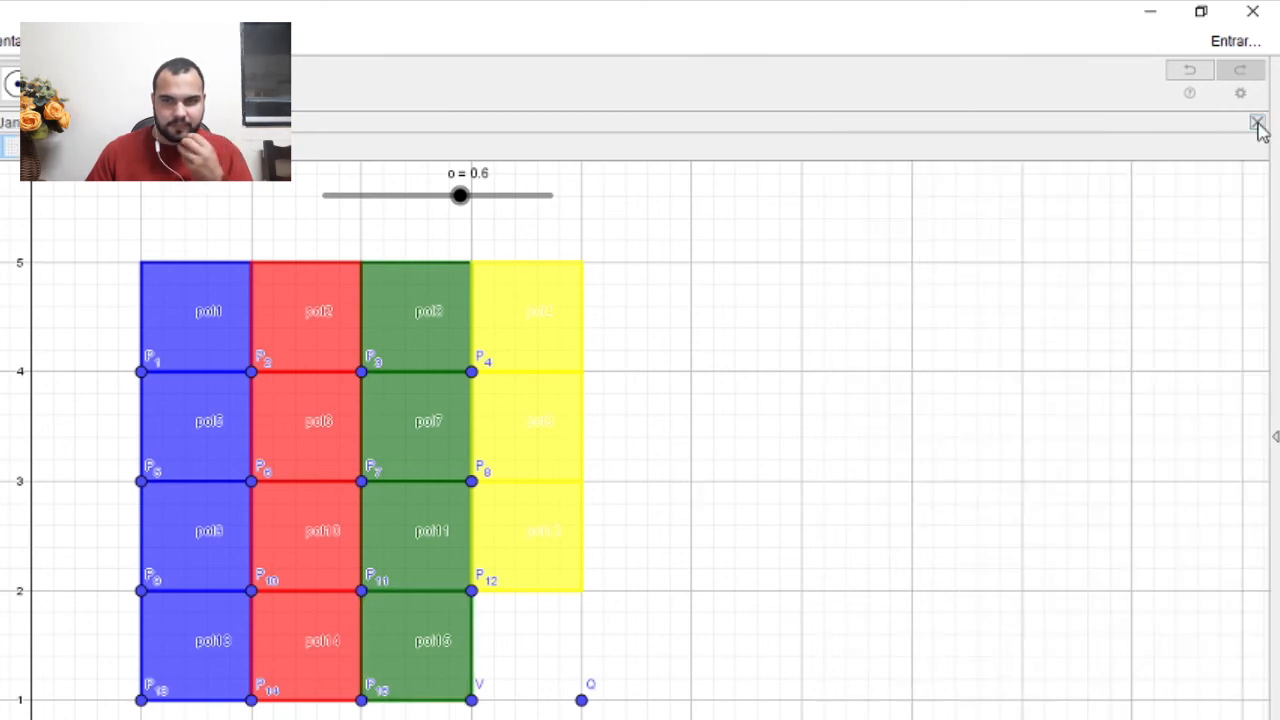
left_click(416, 653)
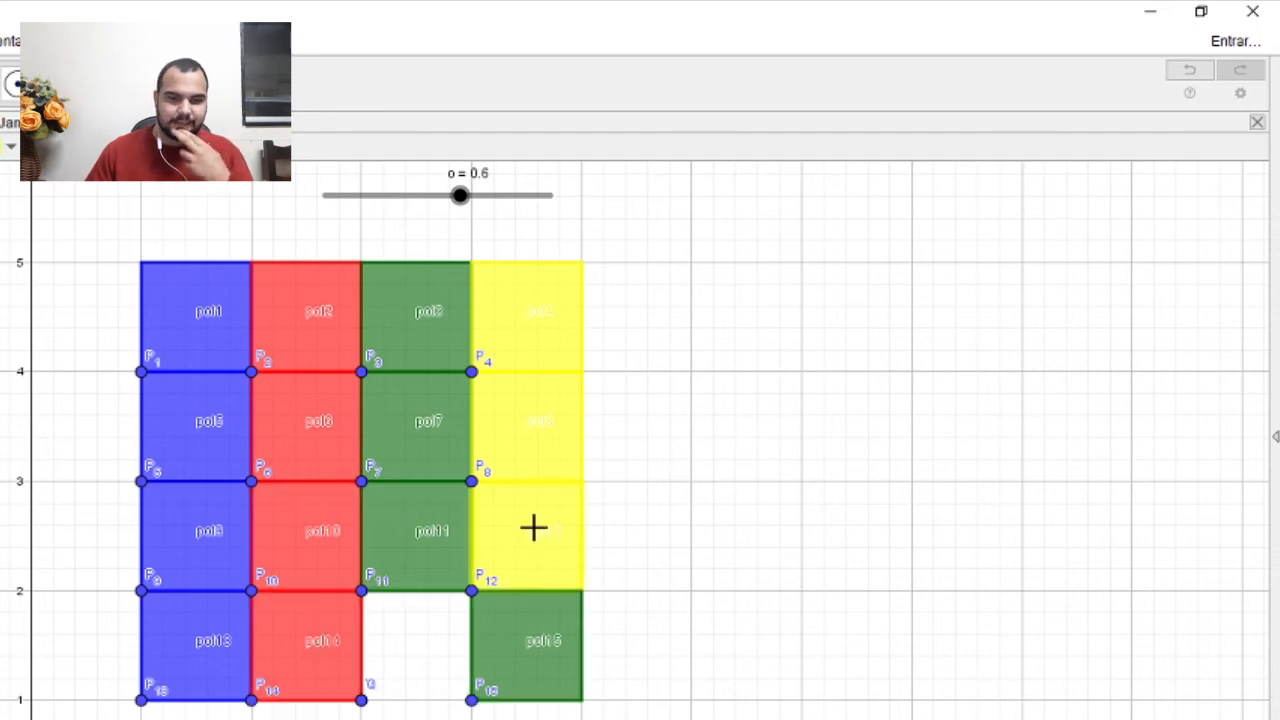
left_click(442, 631)
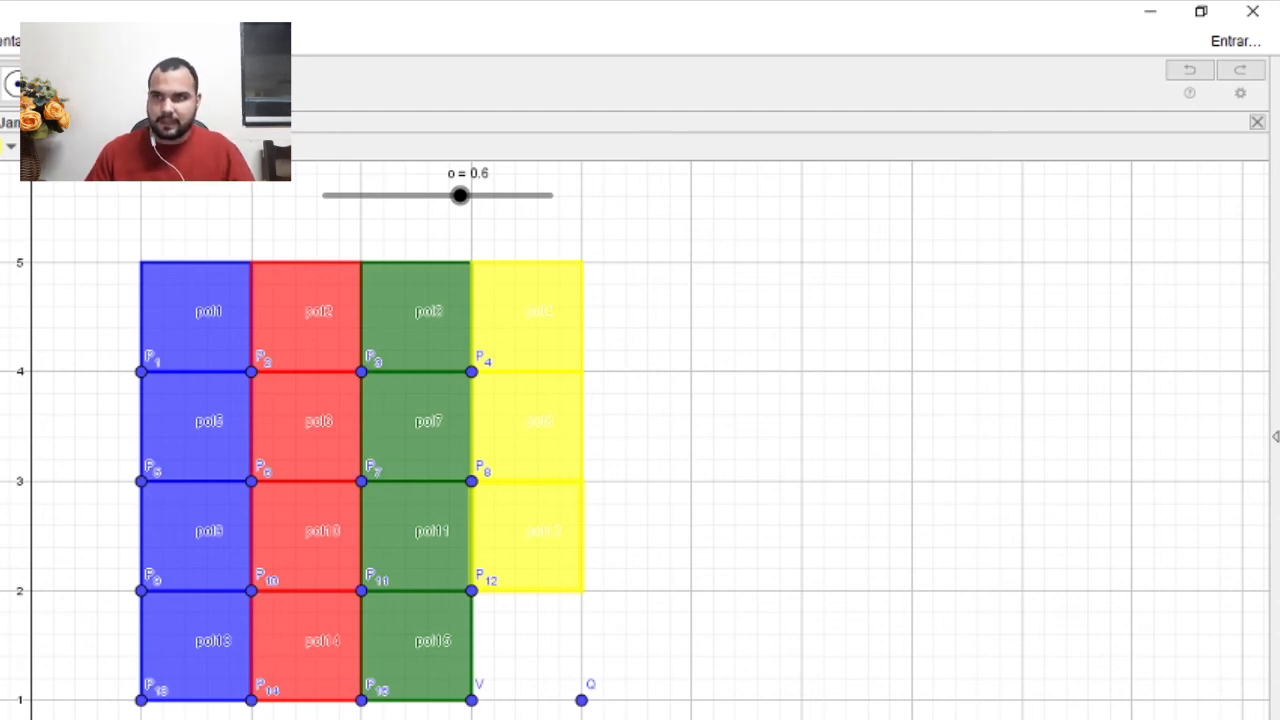
Step: Enter three lines as square pol1's on-click script: DefinirValor[Q,P_1], Se[Distância[Q,V]==1, DefinirValor[P_1,V]] and Se[Distância[Q,V]==1,DefinirValor[V,Q]]
right_click(196, 320)
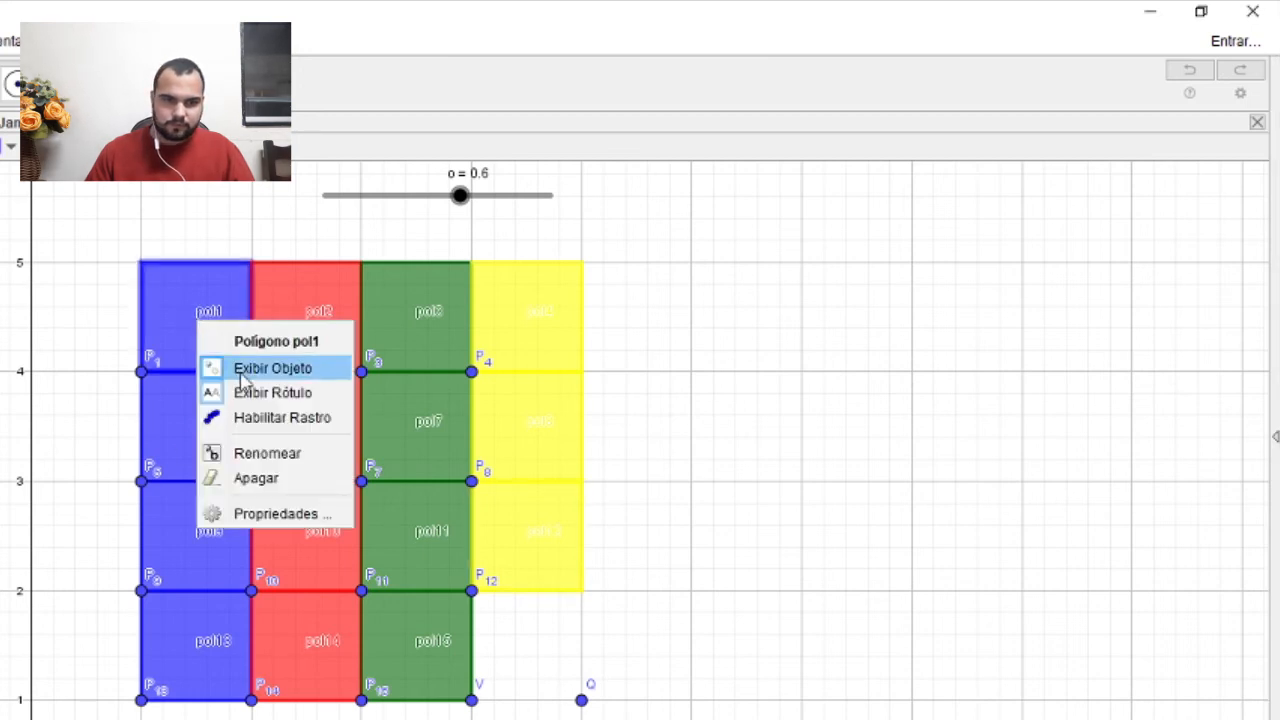
left_click(279, 514)
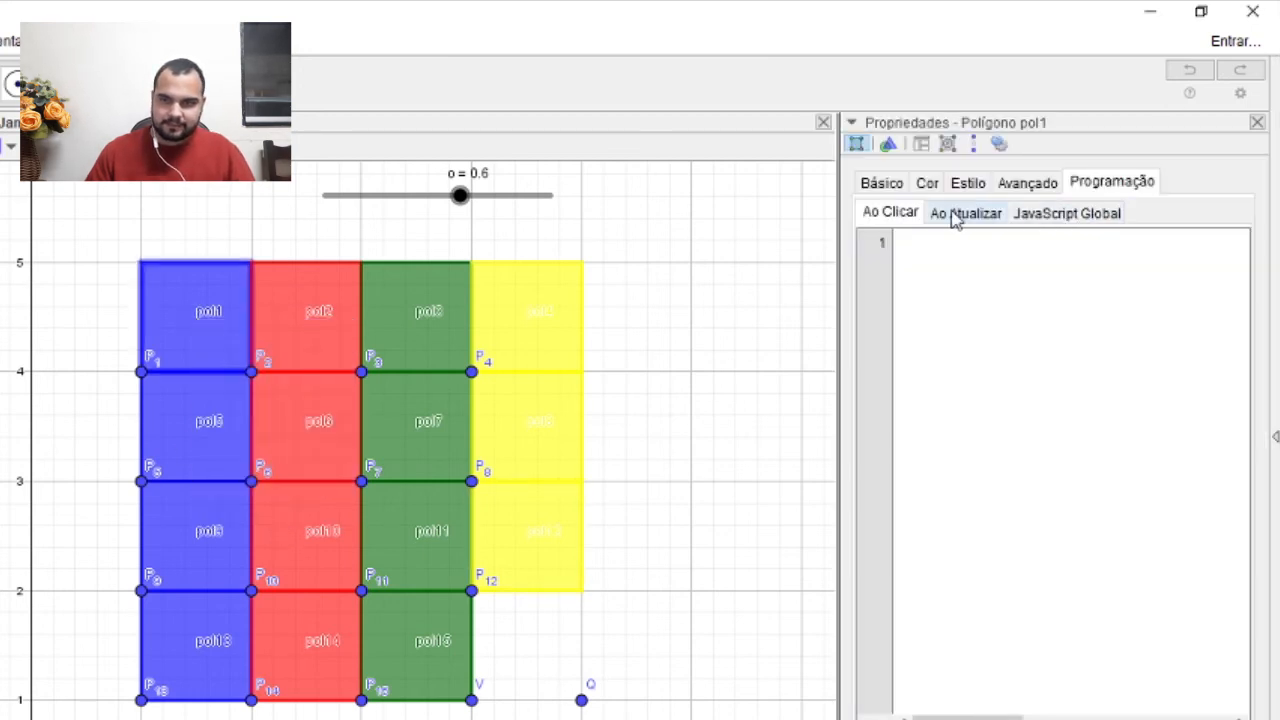
left_click(907, 217)
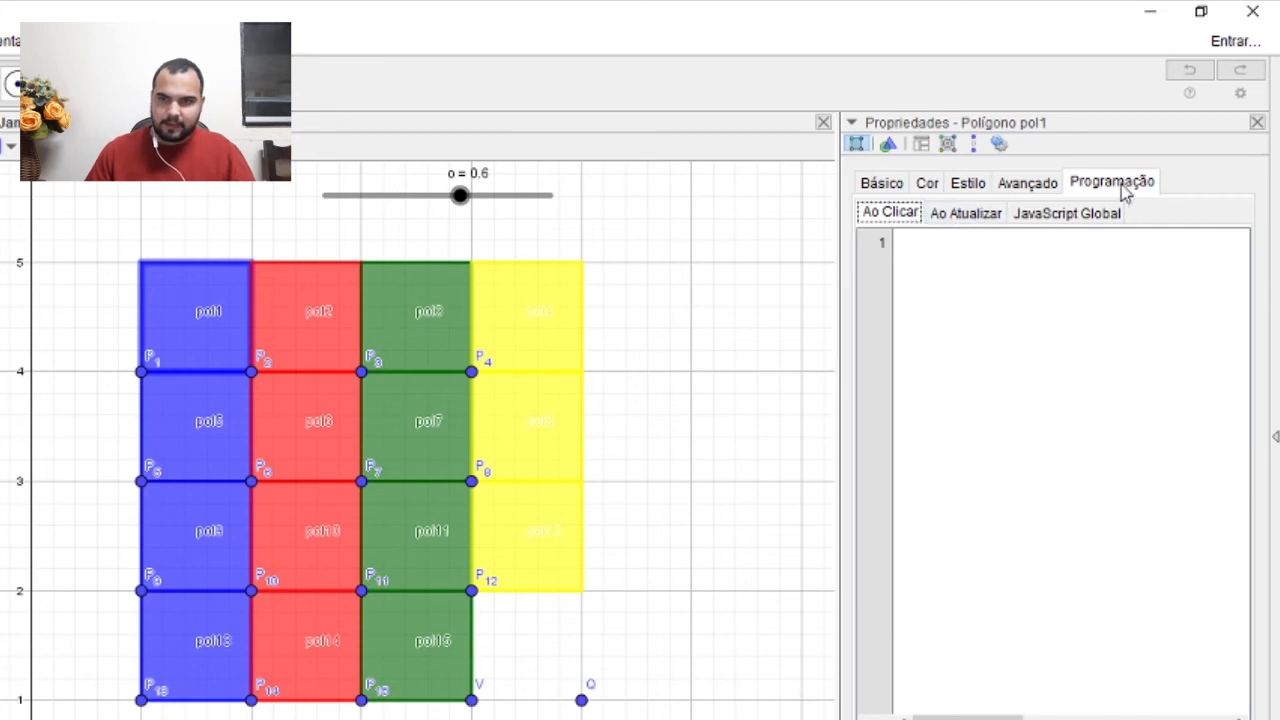
left_click(977, 274)
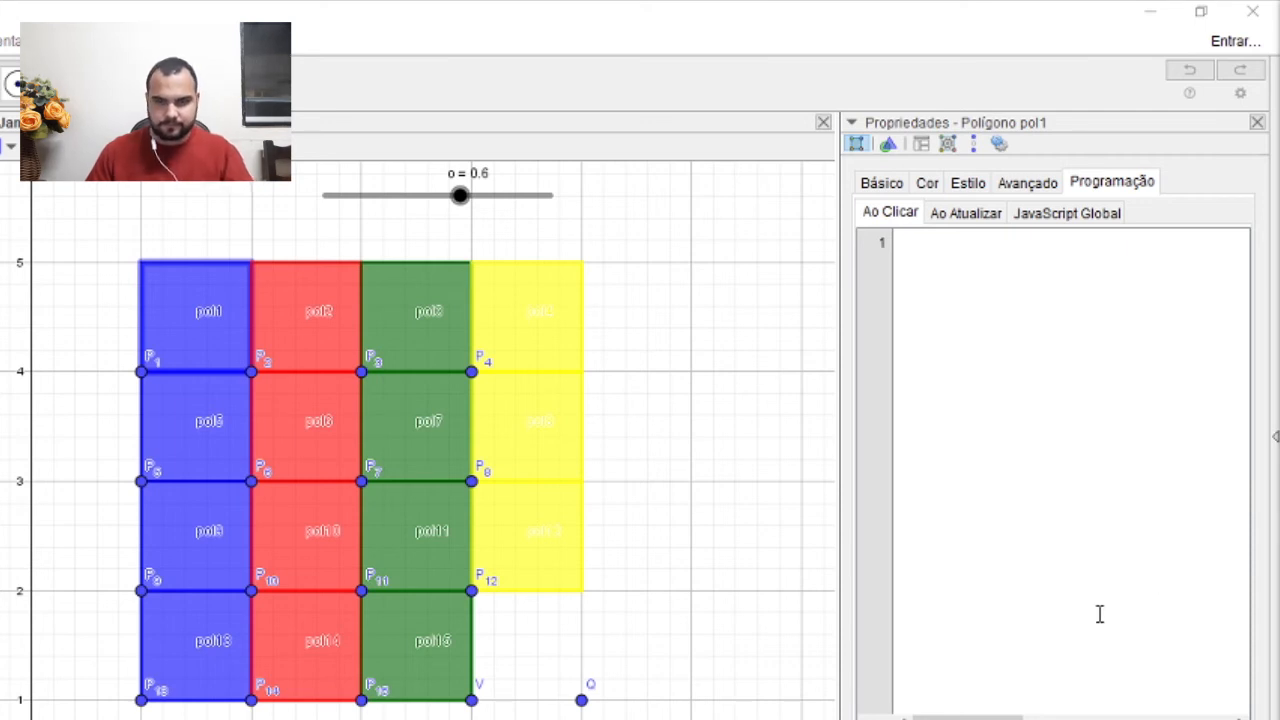
type("DefinirValor[Q,P_1] Se[Distância[Q,V]==1, DefinirValor [P_1,V]] Se[Distância[Q,V]==1,DefinirValor V,Q]]")
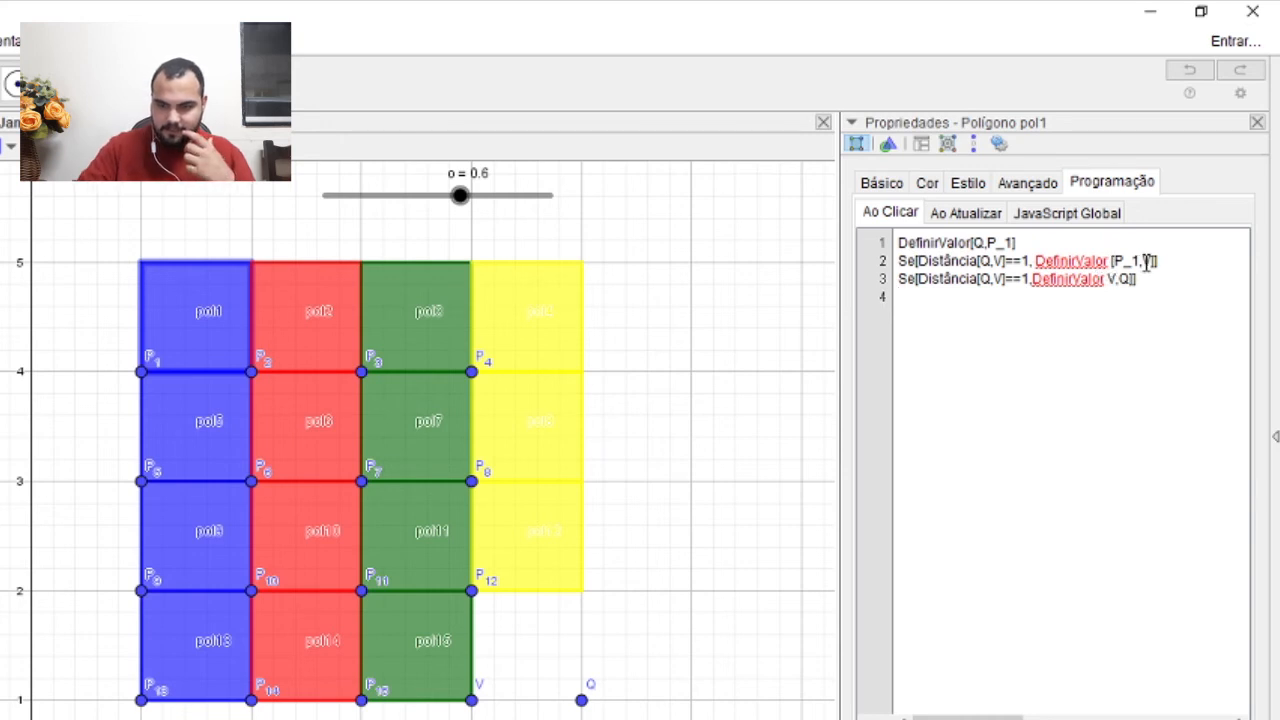
key("BackSpace")
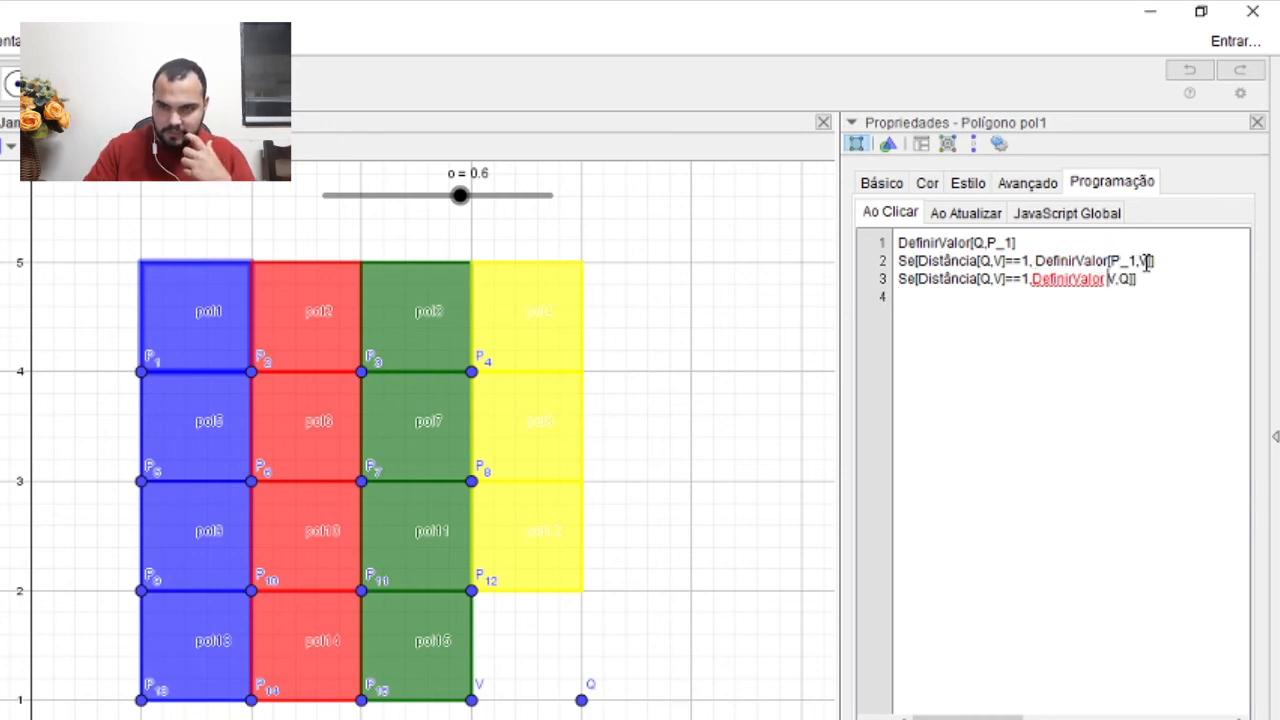
key("BackSpace")
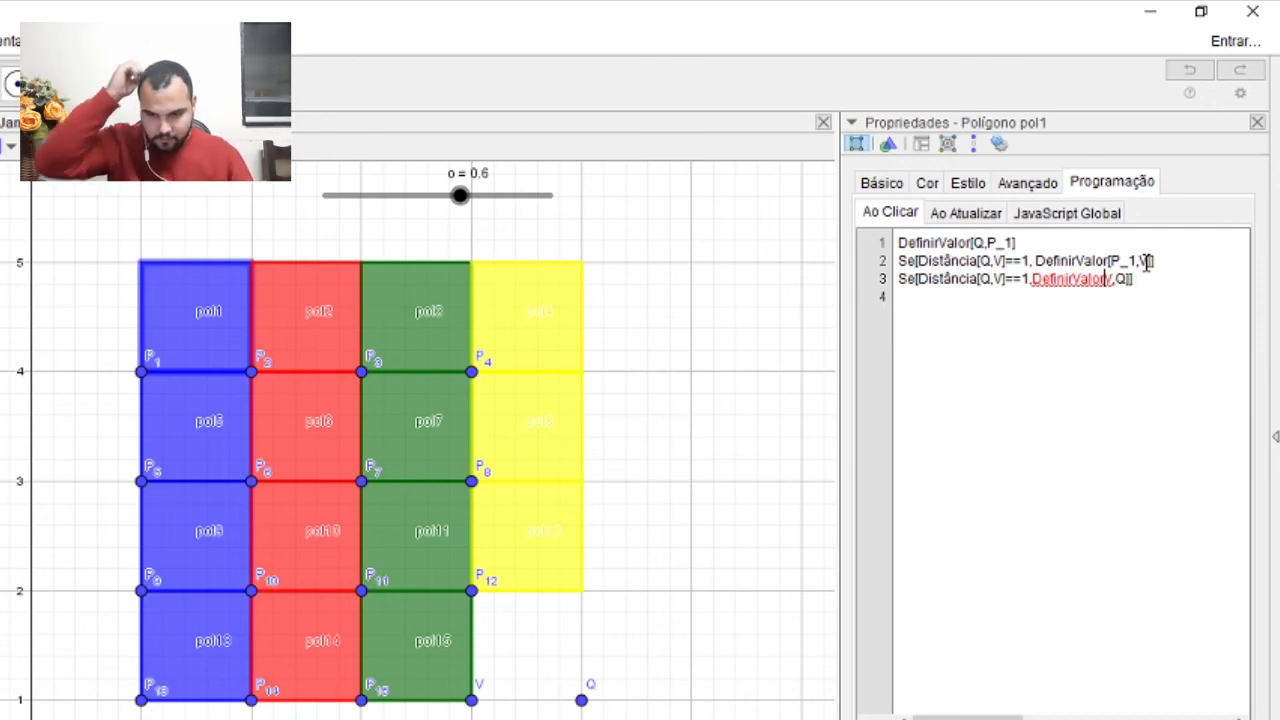
type("[")
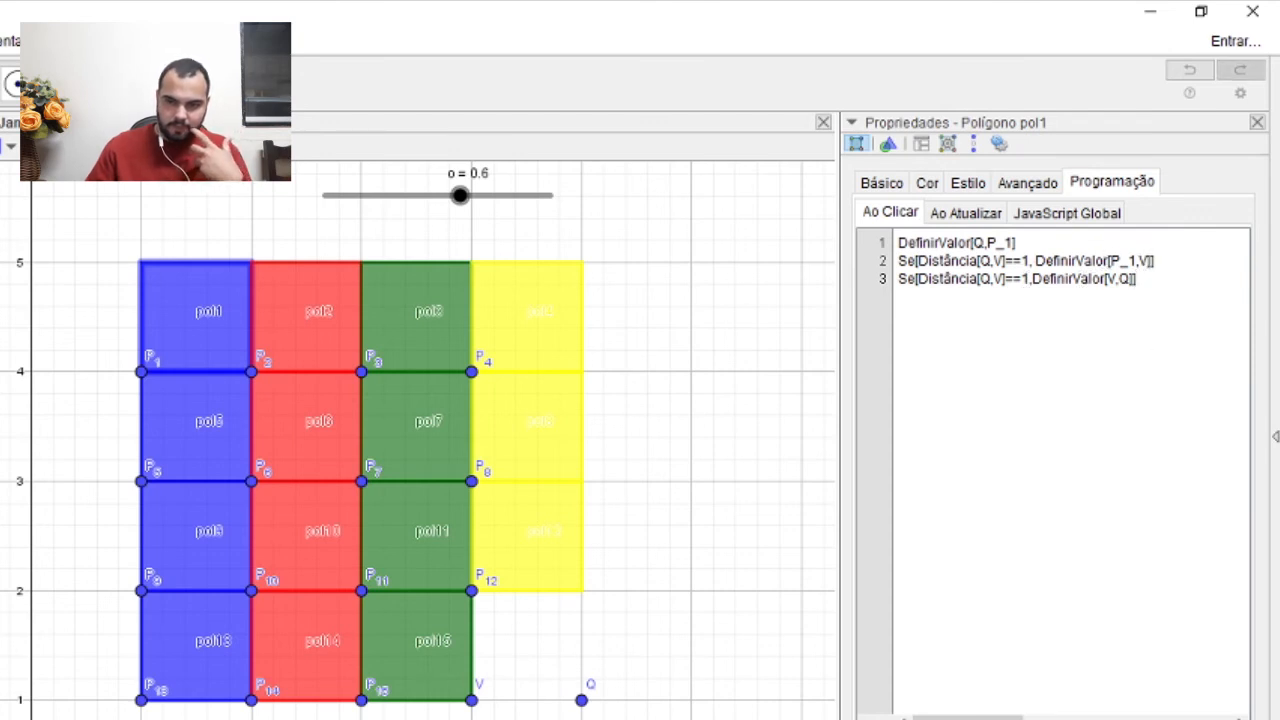
Step: Close the properties, test square pol1's on-click script and return point Q to (5, 1)
left_click(764, 548)
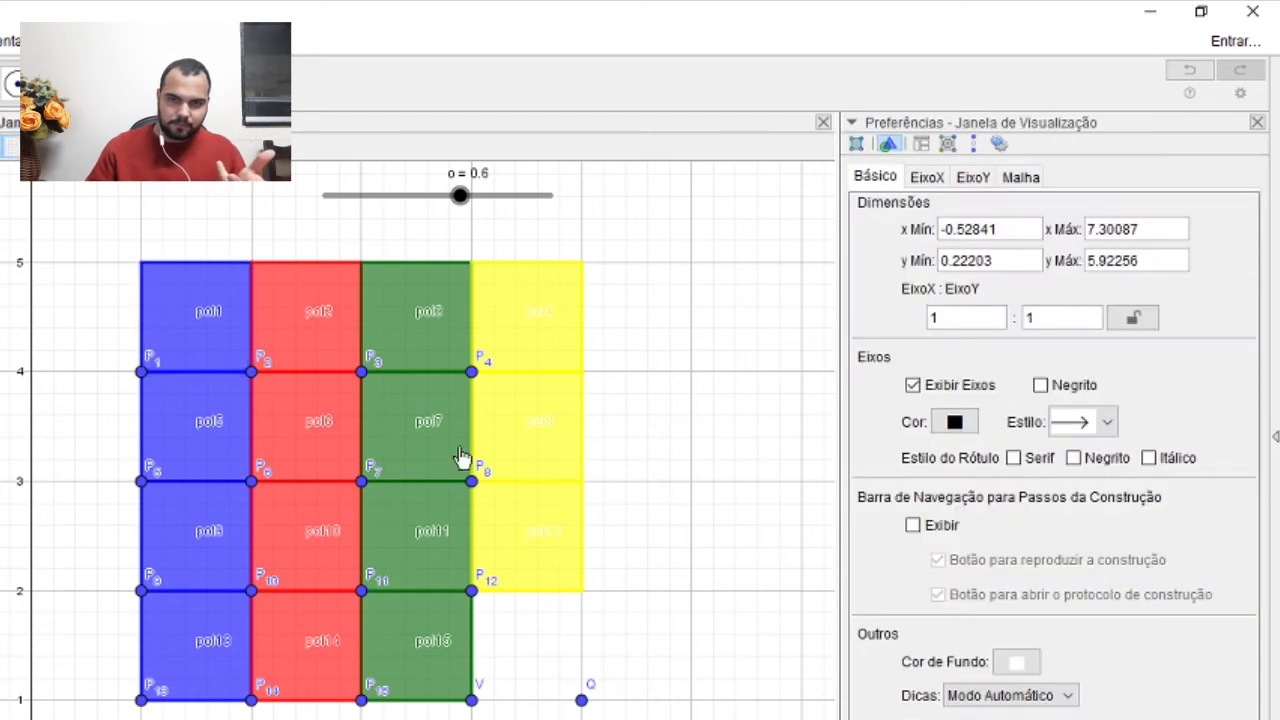
left_click(229, 299)
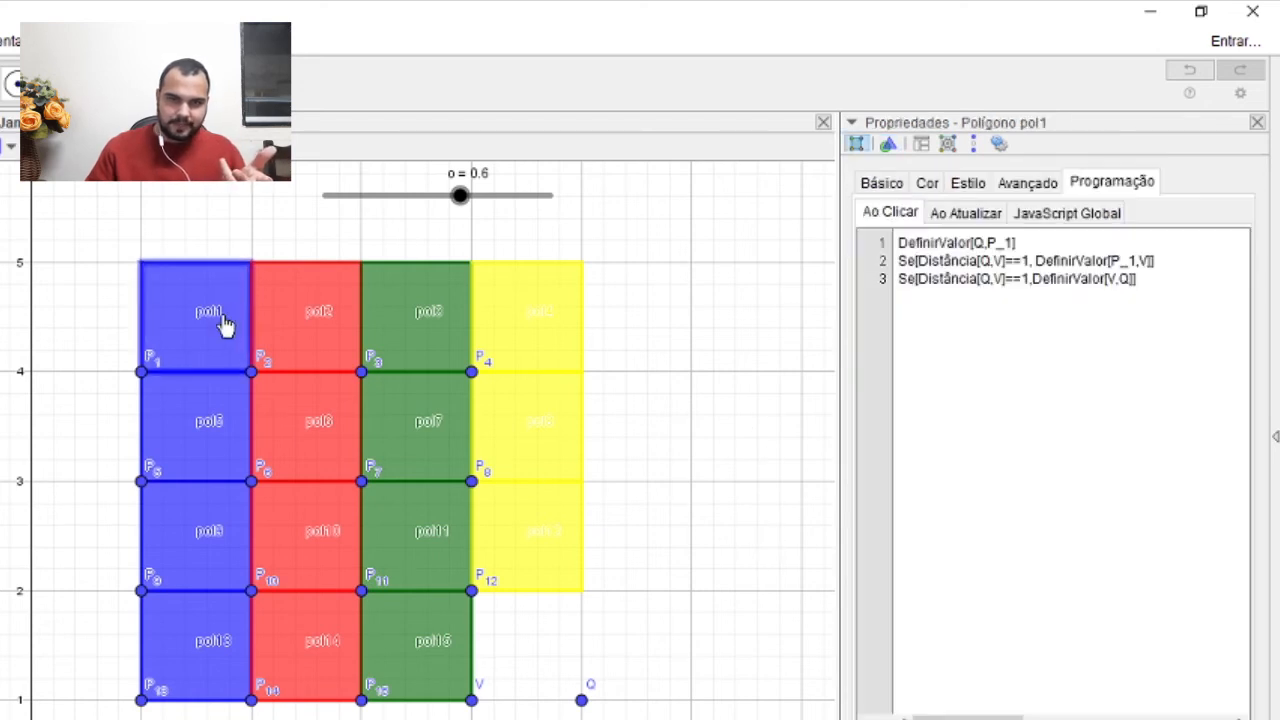
left_click(1257, 122)
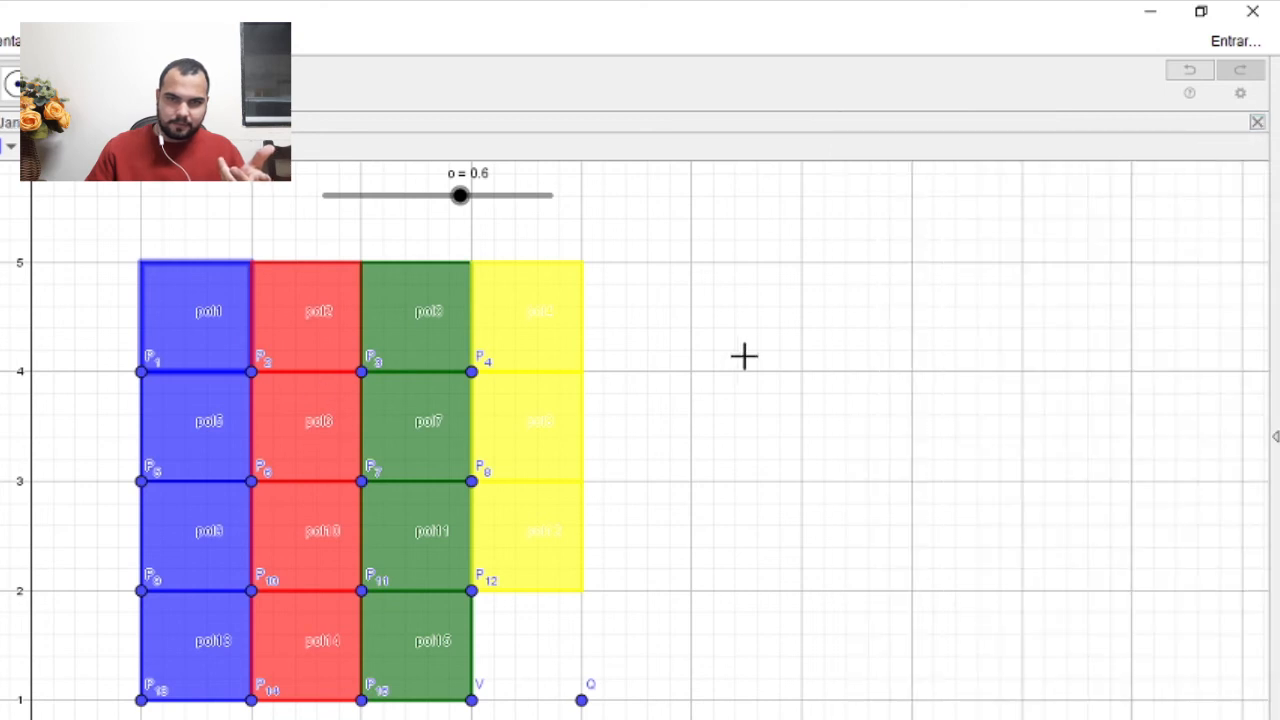
left_click(232, 333)
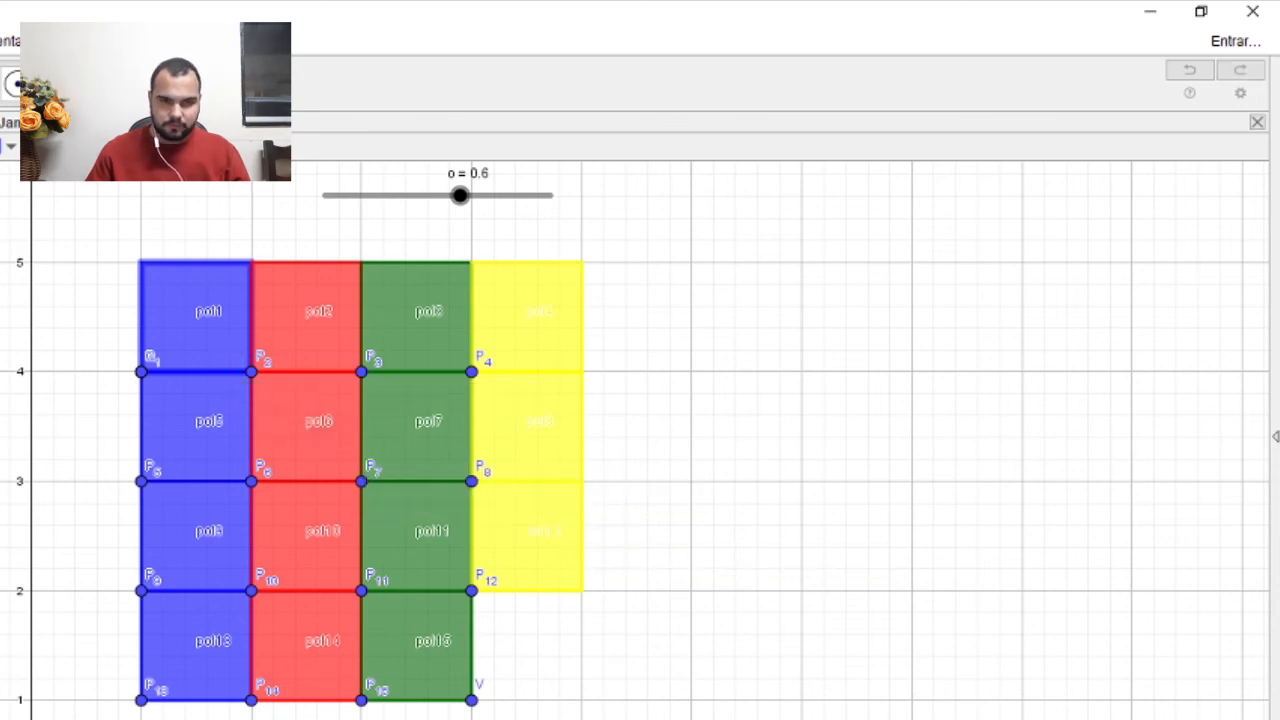
left_click(582, 700)
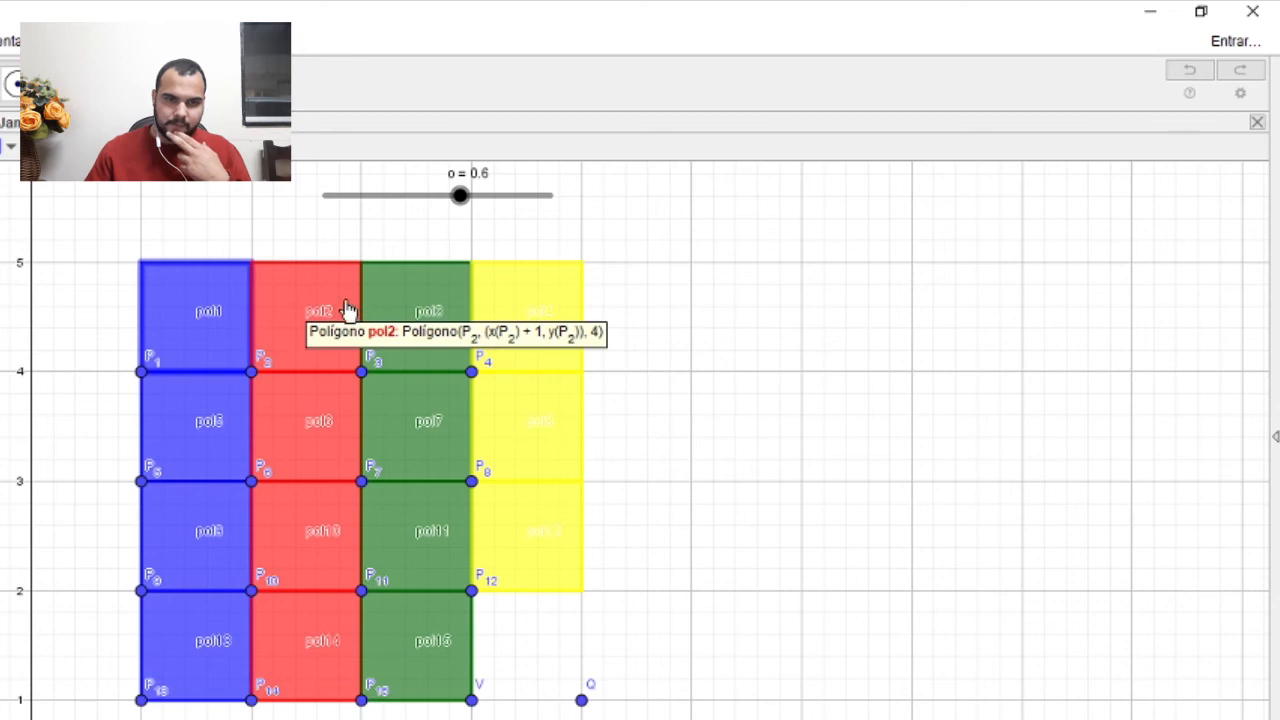
Step: Enter and apply square pol2's on-click script: DefinirValor[Q,P_2], Se[Distância[Q,V]==1,DefinirValor[P_2,V]] and Se[Distância[Q,V]==1,DefinirValor[V,Q]], one command per line
right_click(328, 347)
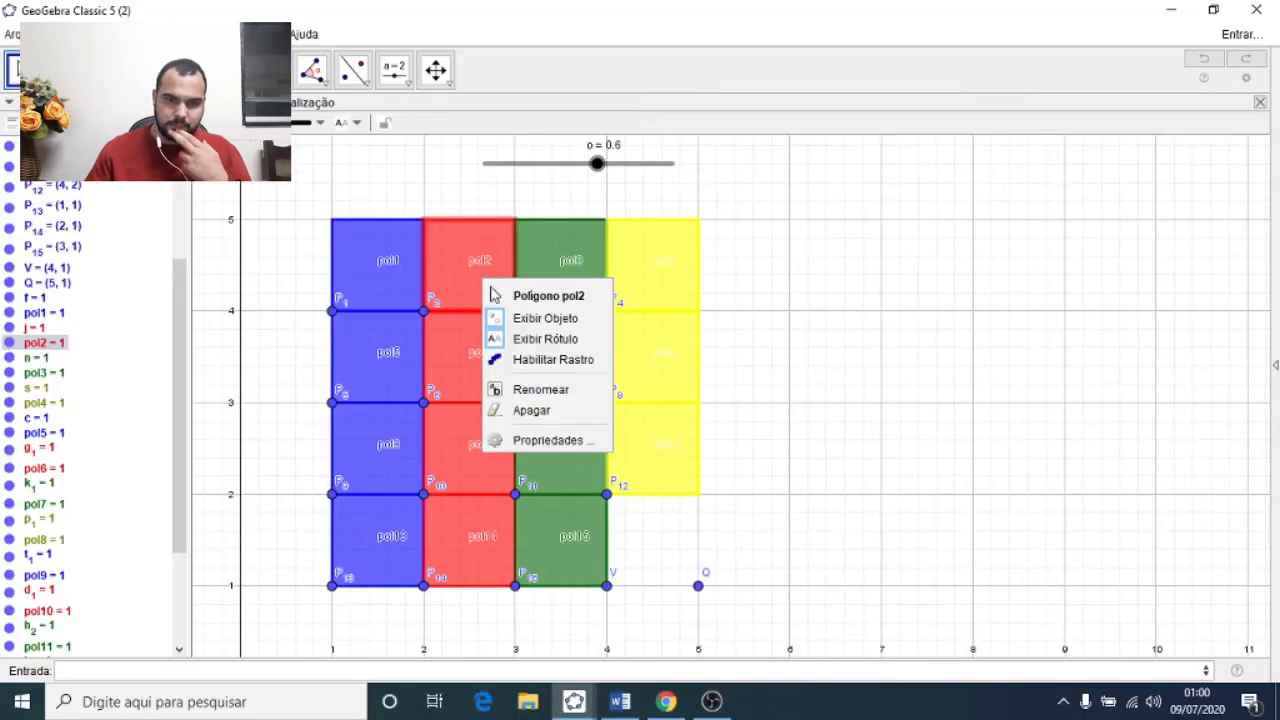
left_click(572, 440)
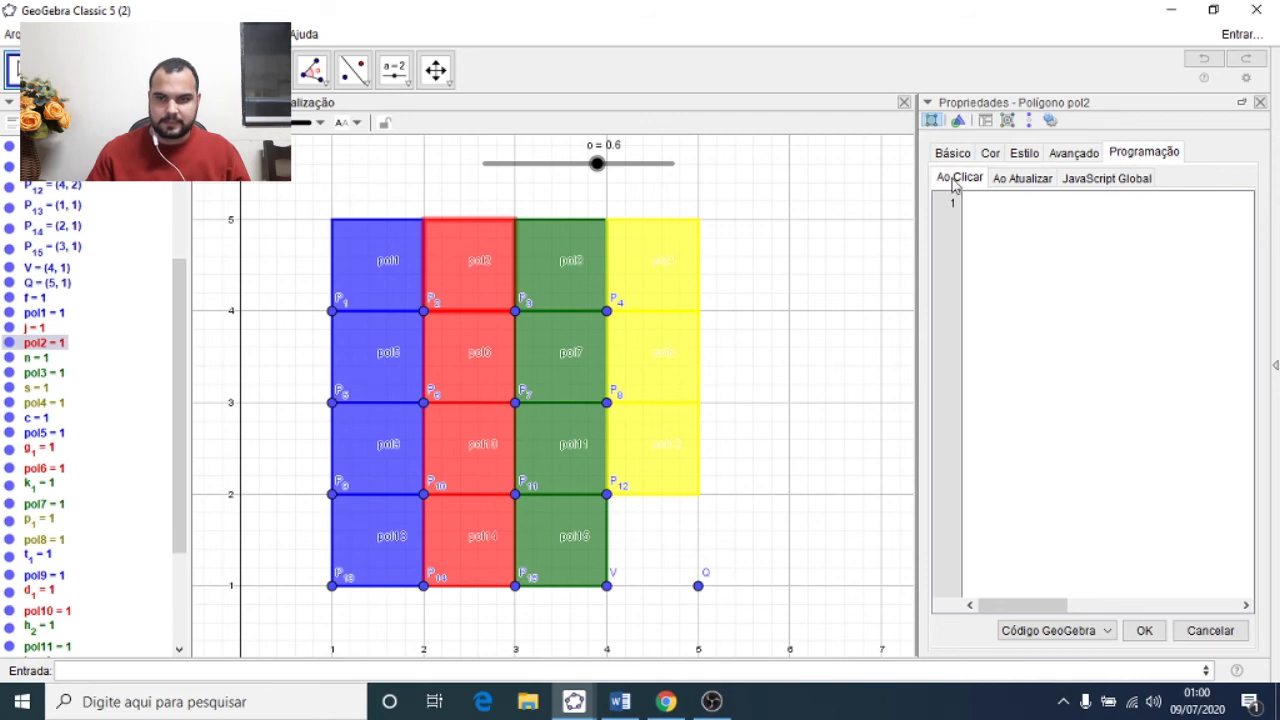
left_click(988, 226)
type("DefinirValor[Q,P_2] Se[Distância[Q,V]==1,DefinirValor[P_2,V]] Se[Distância[Q,V]==1,DefinirValor[V,Q]]")
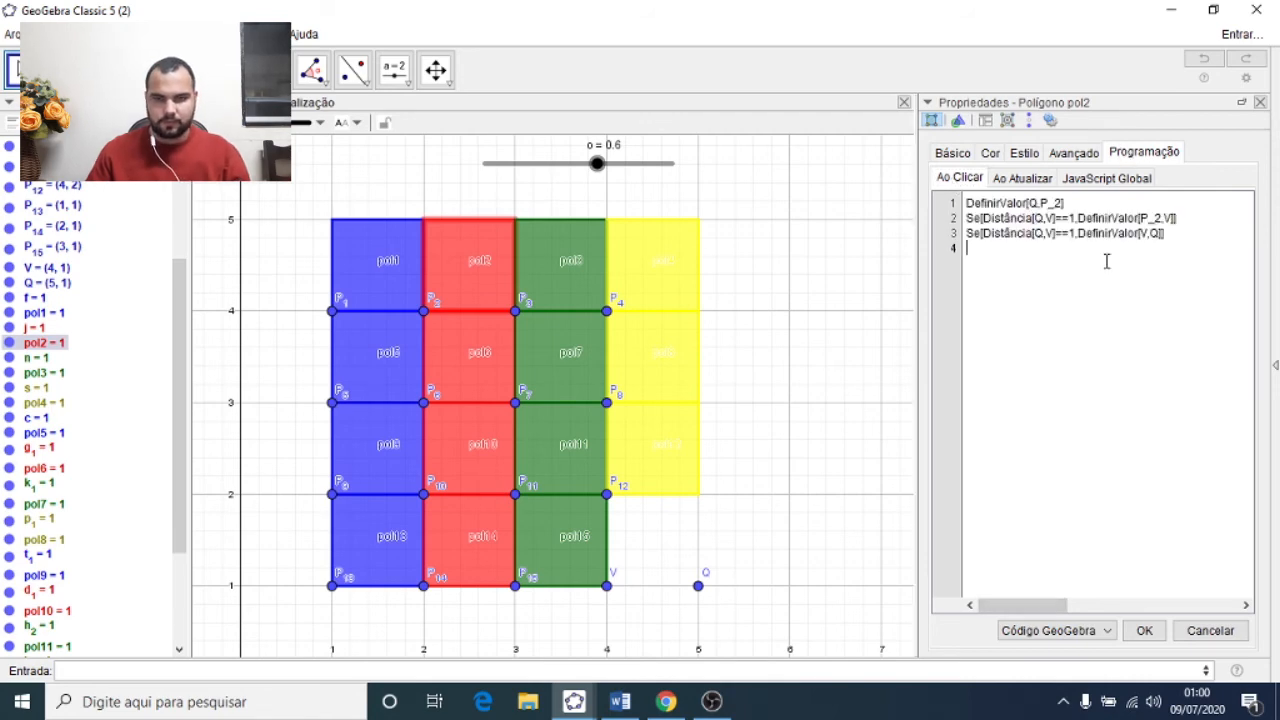
left_click(1140, 630)
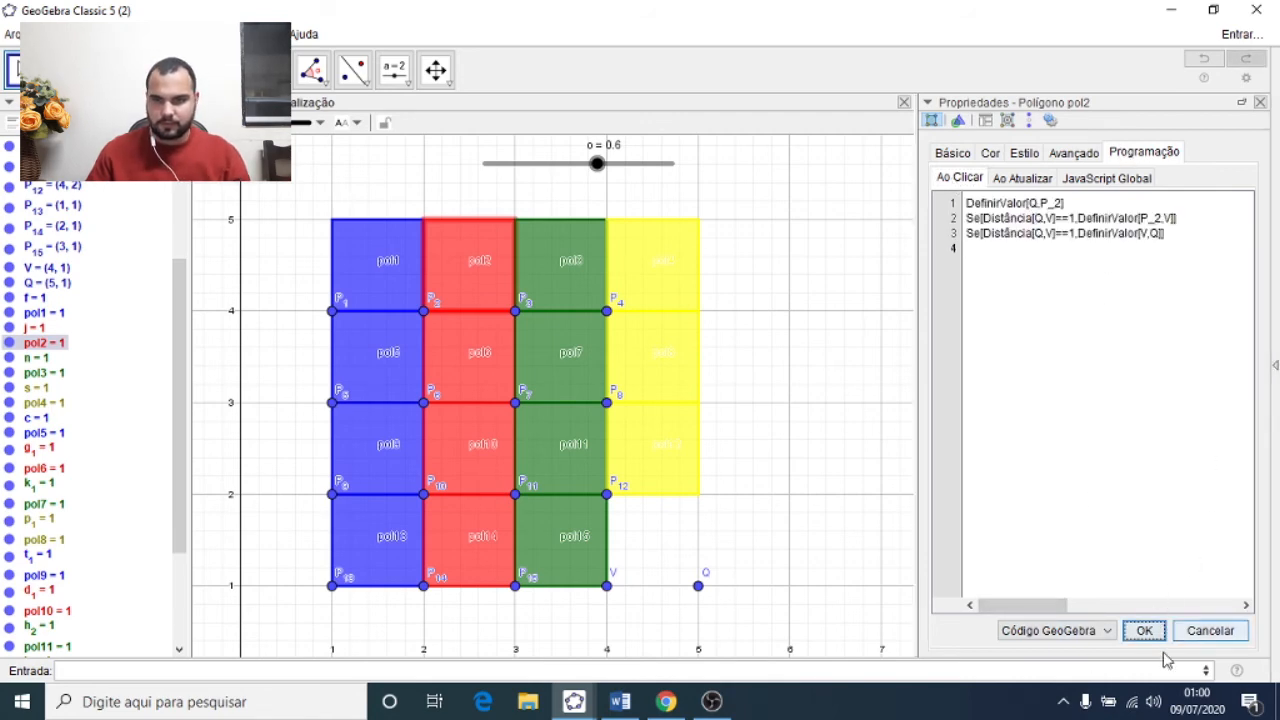
Step: Enter and apply square pol3's on-click script: DefinirValor(Q,P_3), Se(Distância(Q,V)==1,DefinirValor(P_3,V)) and Se(Distância(Q,V)==1,DefinirValor(V,Q)), one command per line
left_click(557, 271)
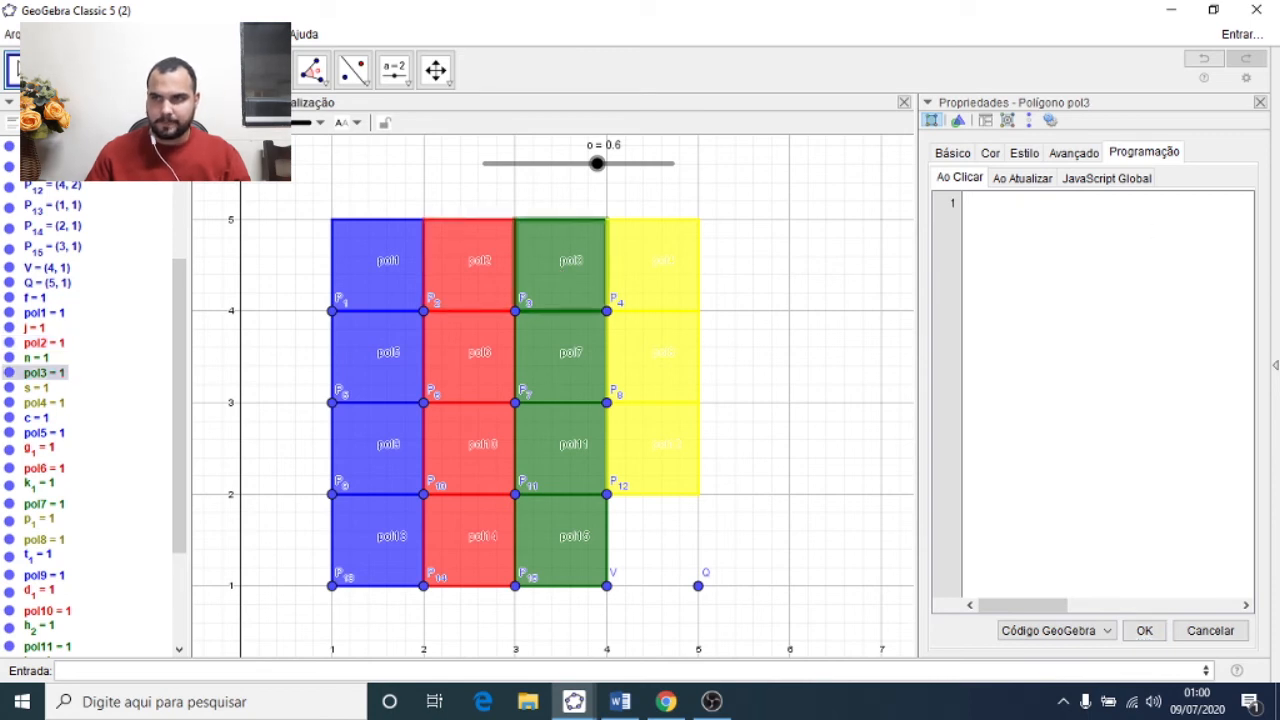
key("alt+Tab")
key("alt+Tab")
left_click(1108, 397)
type("DefinirValor(Q,P_3) Se(Distância(Q,V)==1,DefinirValor(P_3,V)) Se(Distância(Q,V)==1,DefinirValor(V,Q))")
left_click(1144, 630)
Step: Enter and apply square pol4's on-click script: DefinirValor[Q,P_4], Se[Distância[Q,V]==1,DefinirValor[P_4,V]] and Se[Distância[Q,V]==1,DefinirValor[V,Q]], one command per line
left_click(652, 268)
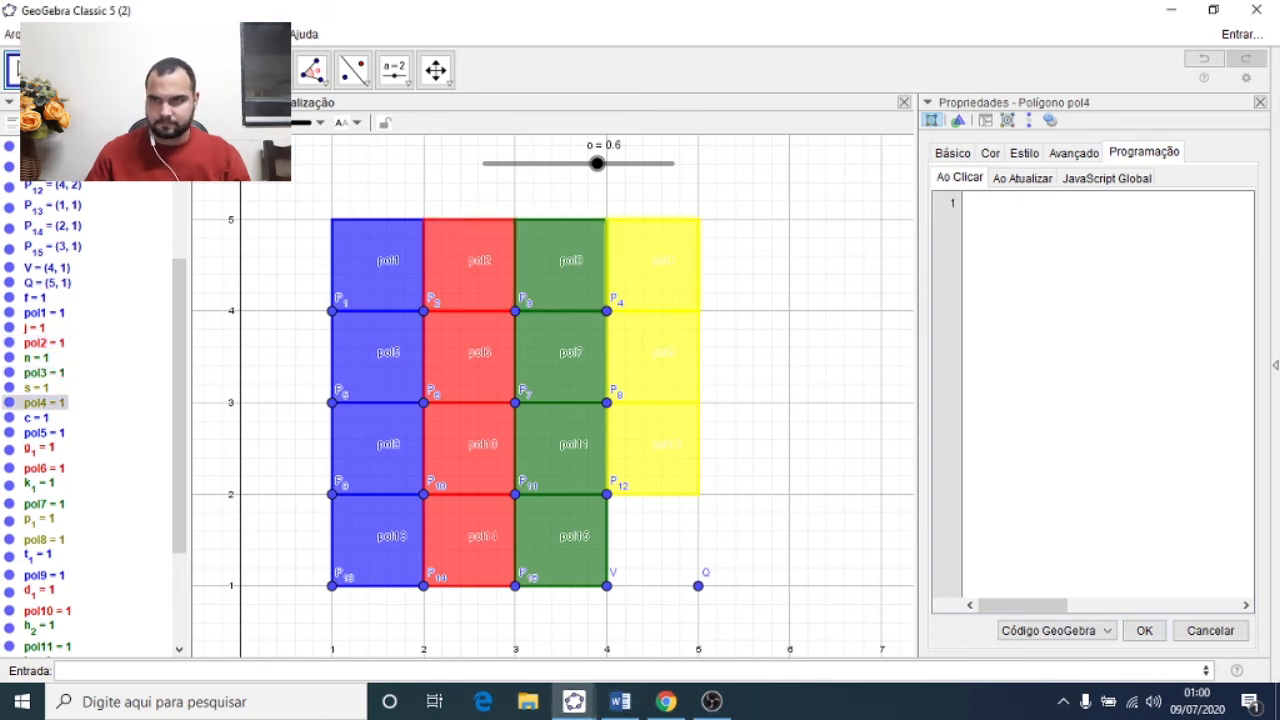
key("alt+Tab")
key("alt+Tab")
left_click(1150, 369)
type("DefinirValor[Q,P_4] Se[Distância[Q,V]==1,DefinirValor[P_4,V]] Se[Distância[Q,V]==1,DefinirValor[V,Q]]")
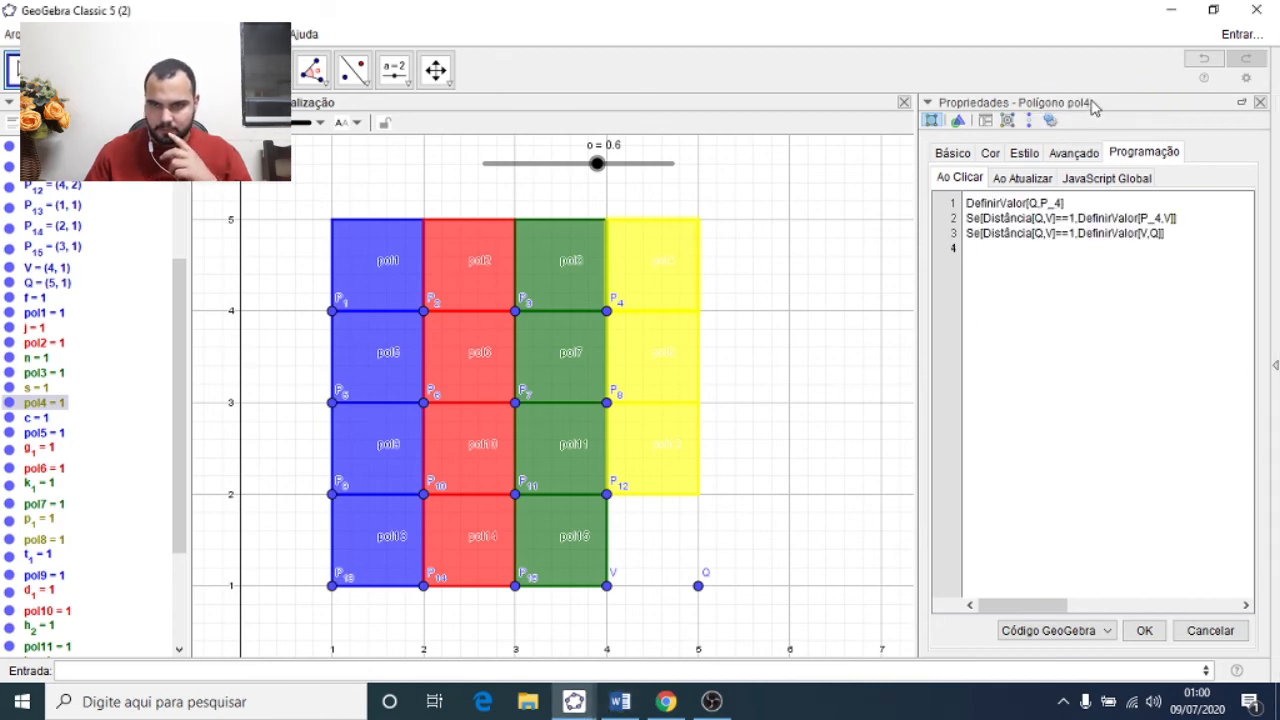
left_click(1143, 630)
Step: Enter and apply square pol5's on-click script: DefinirValor[Q,P_5], Se[Distância[Q,V]==1,DefinirValor[P_5,V]] and Se[Distância[Q,V]==1,DefinirValor[V,Q]], one command per line
left_click(365, 352)
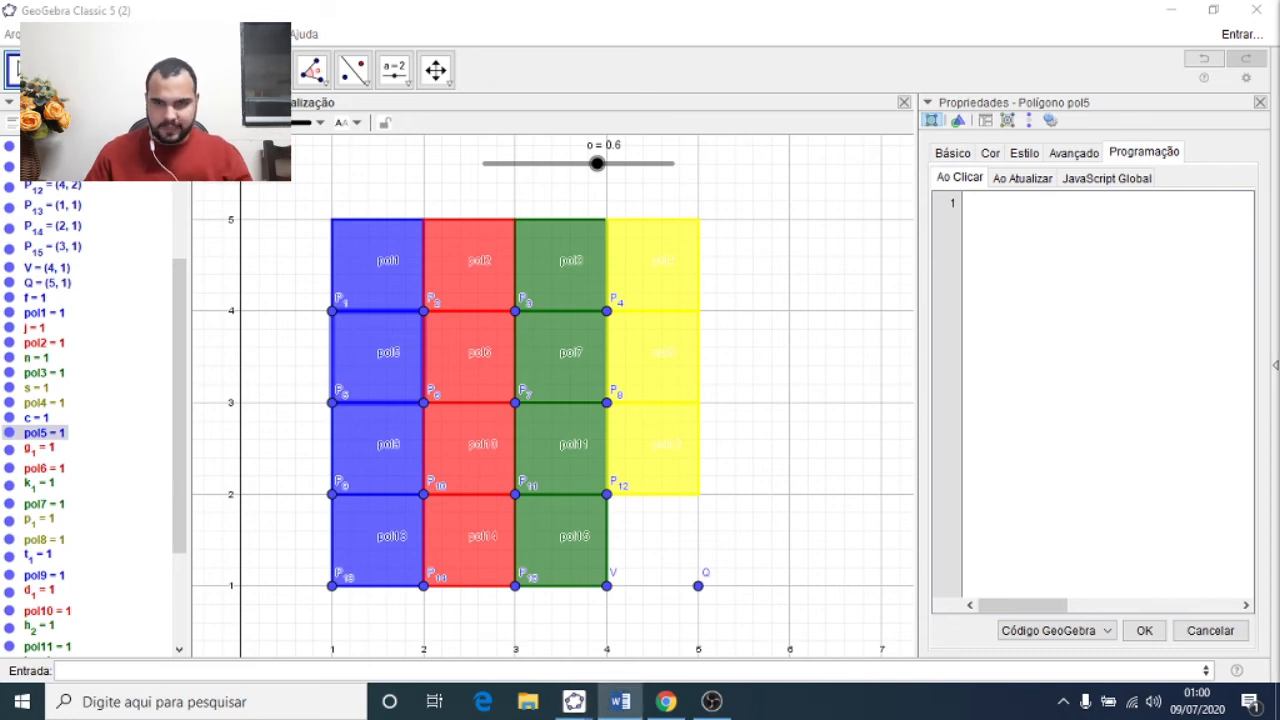
type("DefinirValor[Q,P_5] Se[Distância[Q,V]==1,DefinirValor[P_5,V]] Se[Distância[Q,V]==1,DefinirValor[V,Q]]")
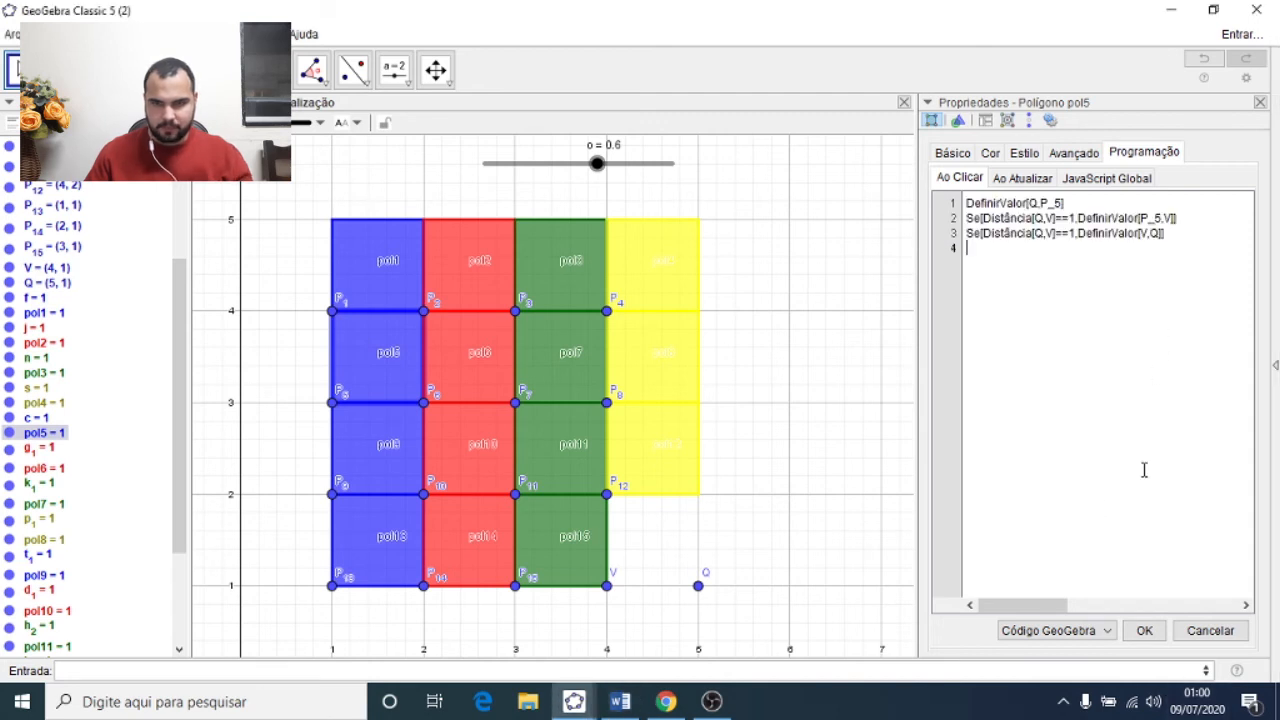
left_click(1132, 634)
Step: Enter and apply square pol6's on-click script: DefinirValor[Q,P_6], Se[Distância[Q,V]==1,DefinirValor[P_6,V]] and Se[Distância[Q,V]==1,DefinirValor[V,Q]], one command per line
left_click(488, 353)
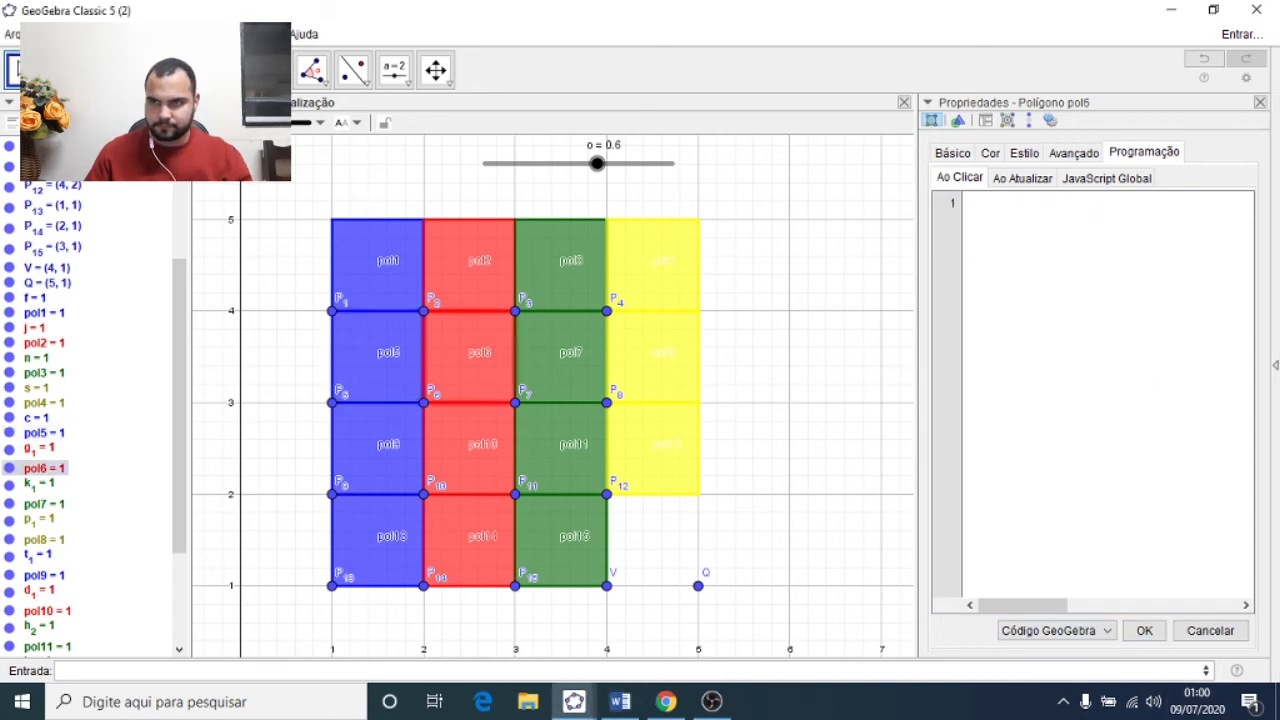
key("alt+Tab")
key("alt+Tab")
type("DefinirValor[Q,P_6] Se[Distância[Q,V]==1,DefinirValor[P_6,V]] Se[Distância[Q,V]==1,DefinirValor[V,Q]]")
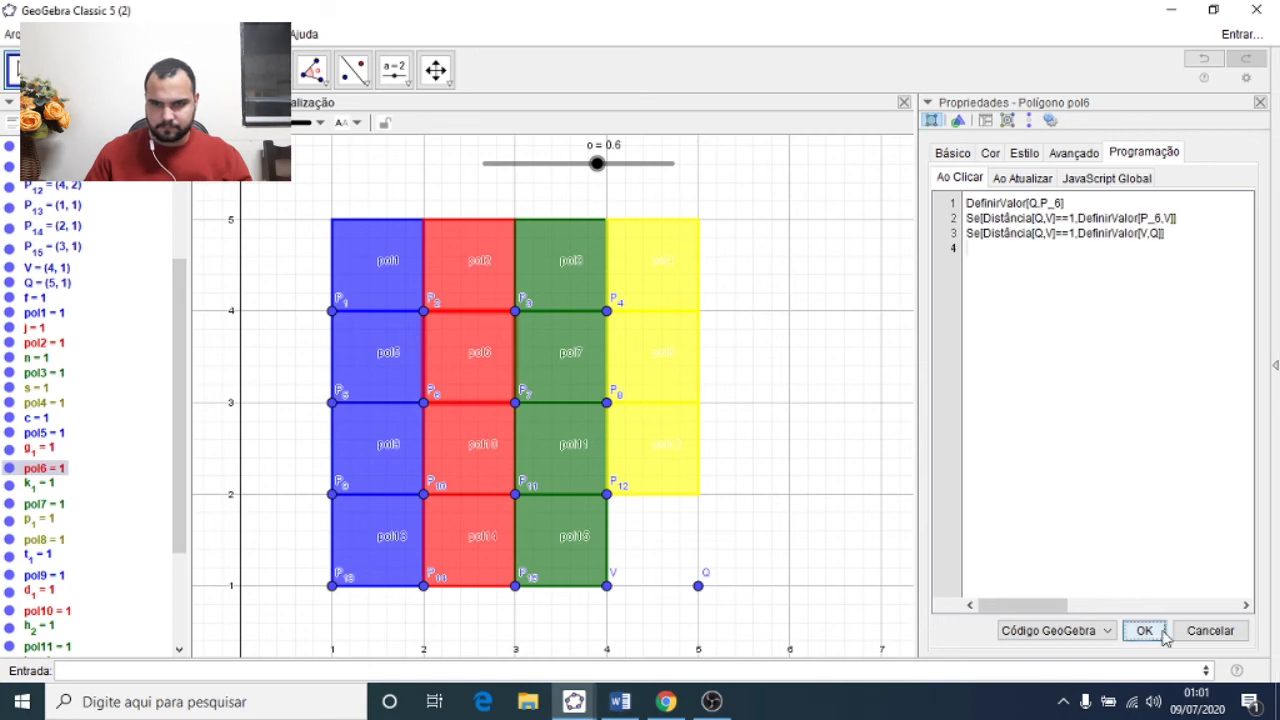
Step: Enter and apply square pol7's on-click script: DefinirValor[Q,P_7], Se[Distância[Q,V]==1,DefinirValor[P_7,V]] and Se[Distância[Q,V]==1,DefinirValor[V,Q]], one command per line
key("alt+Tab")
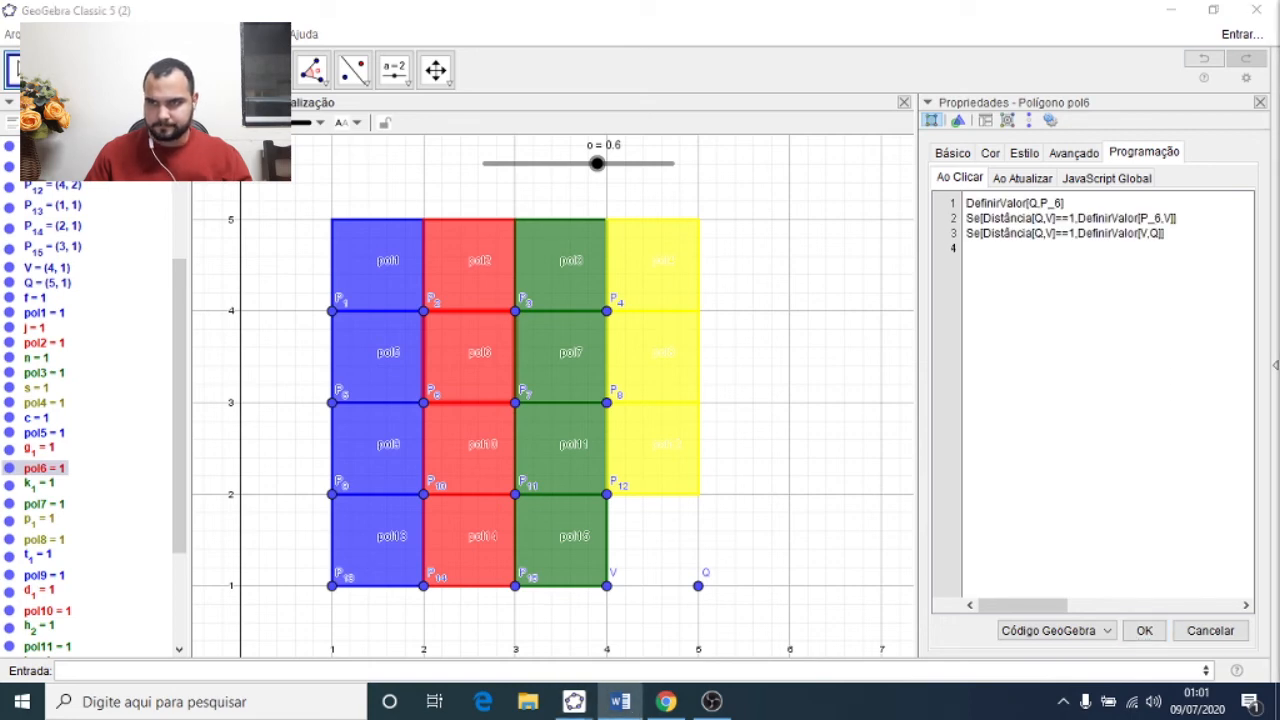
left_click(600, 375)
left_click(1044, 247)
type("DefinirValor[Q,P_7] Se[Distância[Q,V]==1,DefinirValor[P_7,V]] Se[Distância[Q,V]==1,DefinirValor[V,Q]]")
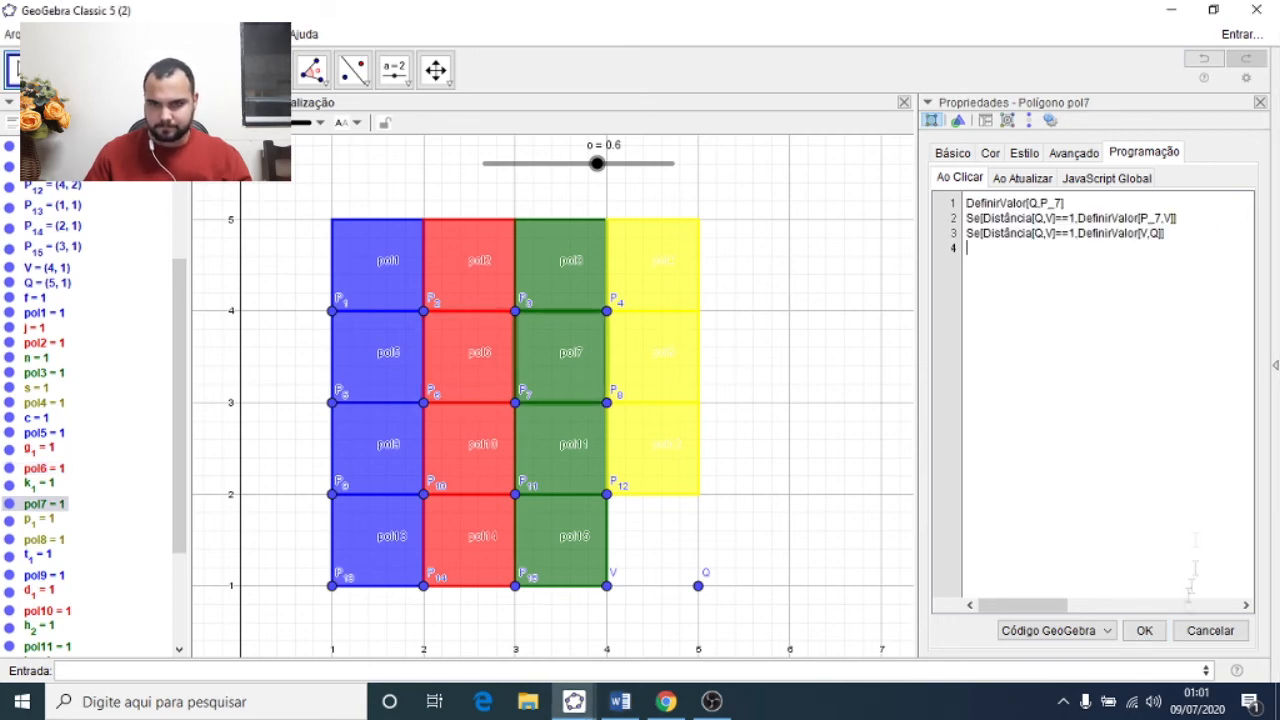
Step: Enter and apply square pol8's on-click script: DefinirValor[Q,P_8], Se[Distância[Q,V]==1,DefinirValor[P_8,V]] and Se[Distância[Q,V]==1,DefinirValor[V,Q]], one command per line
left_click(649, 374)
key("alt+Tab")
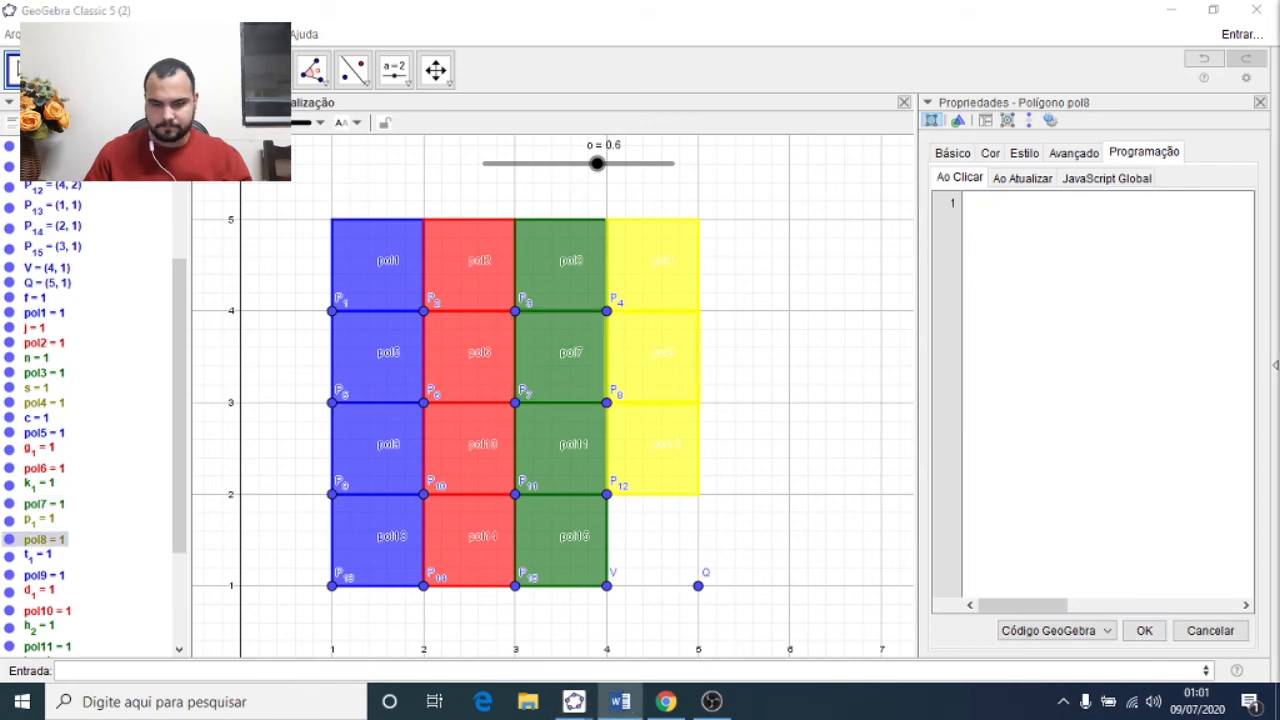
left_click(1110, 330)
type("DefinirValor[Q,P_8] Se[Distância[Q,V]==1,DefinirValor[P_8,V]] Se[Distância[Q,V]==1,DefinirValor[V,Q]]")
left_click(1144, 631)
Step: Enter and apply square pol9's on-click script: DefinirValor[Q,P_9], Se[Distância[Q,V]==1,DefinirValor[P_9,V]] and Se[Distância[Q,V]==1,DefinirValor[V,Q]], one command per line
left_click(44, 575)
key("alt+Tab")
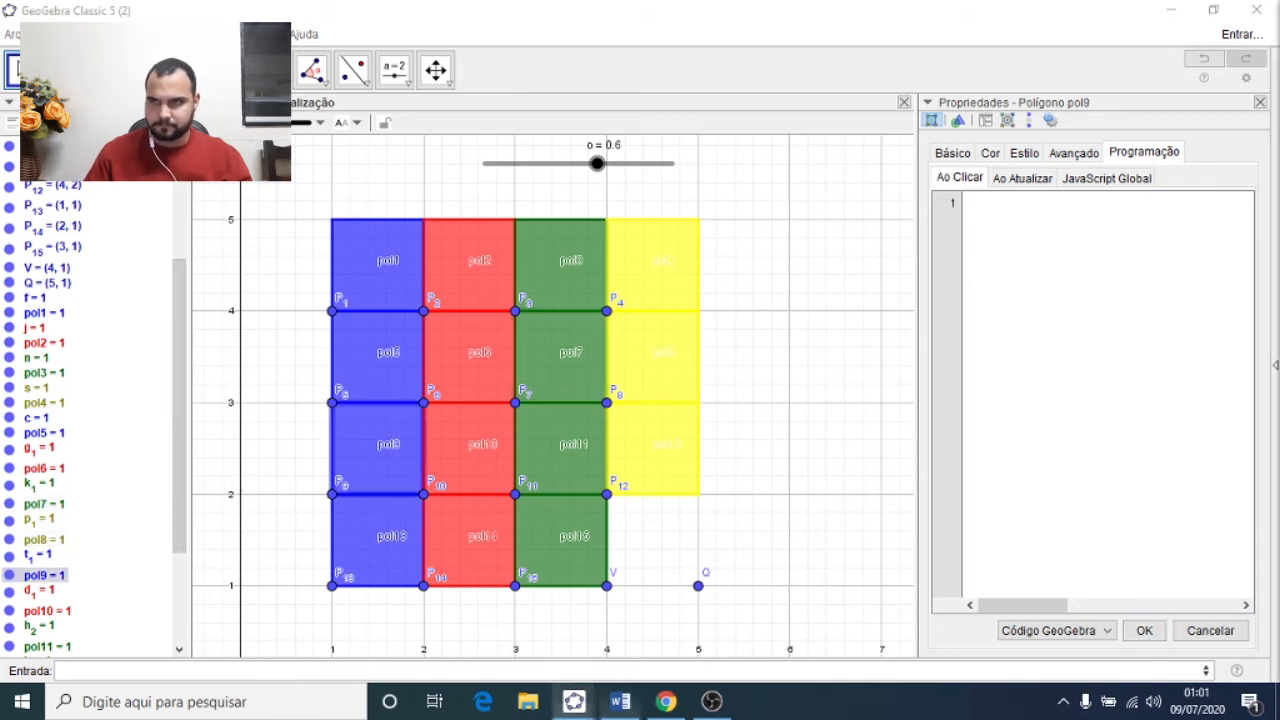
left_click(1077, 449)
type("DefinirValor[Q,P_9] Se[Distância[Q,V]==1,DefinirValor[P_9,V]] Se[Distância[Q,V]==1,DefinirValor[V,Q]]")
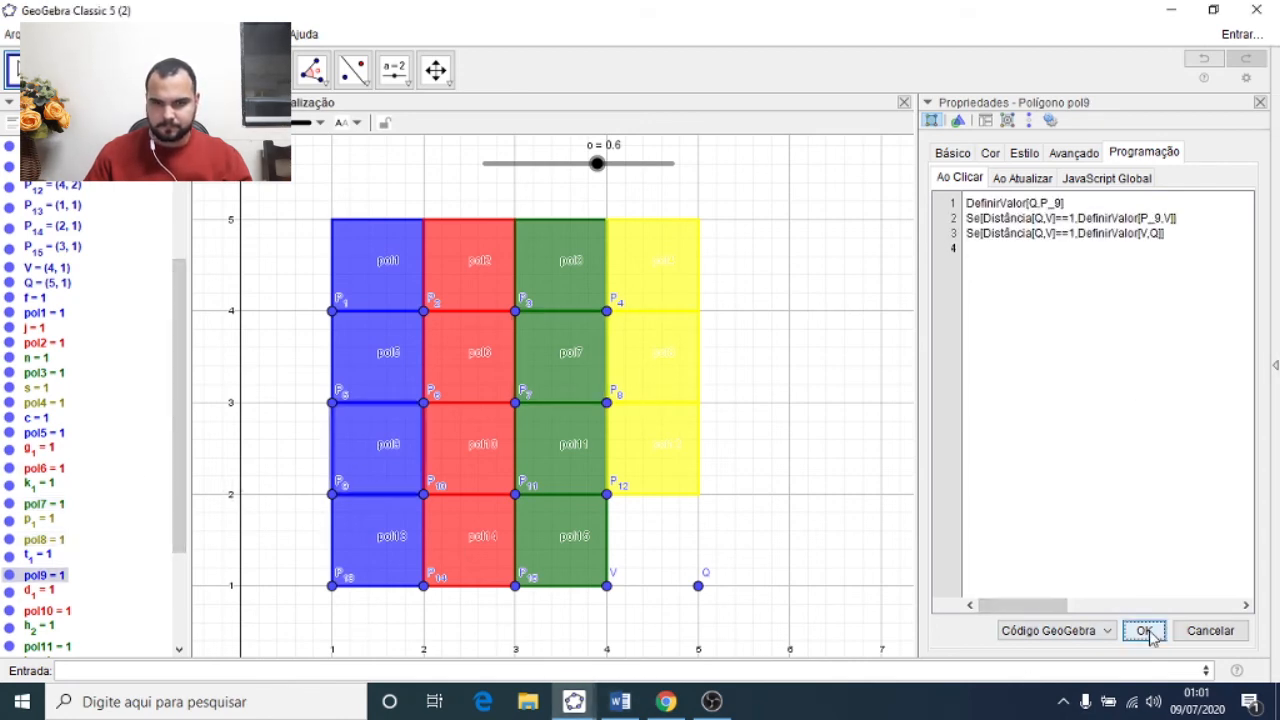
left_click(1144, 631)
Step: Copy the prepared three-line script for square pol10 from the Word document into its on-click script and apply it
left_click(47, 610)
key("alt+Tab")
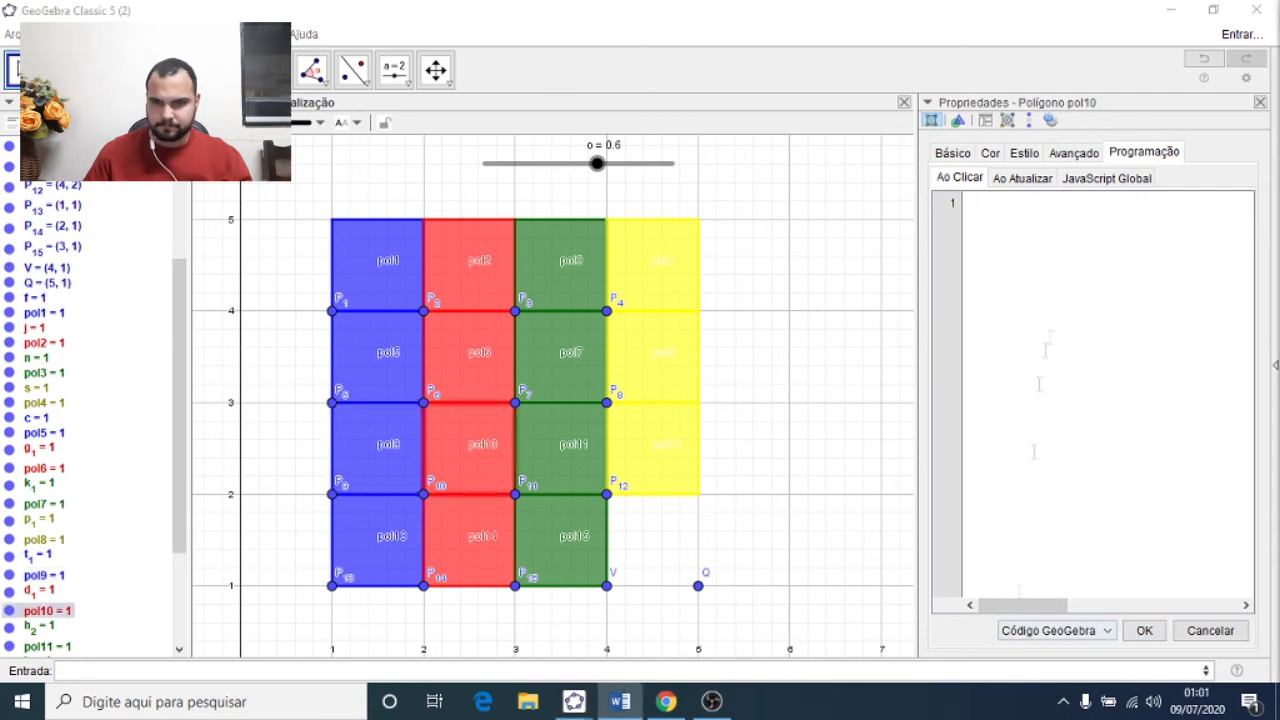
key("alt+Tab")
left_click(1034, 452)
key("ctrl+v")
left_click(1144, 631)
Step: Copy the prepared three-line script for square pol11 from the Word document into its on-click script and apply it
left_click(47, 646)
key("alt+Tab")
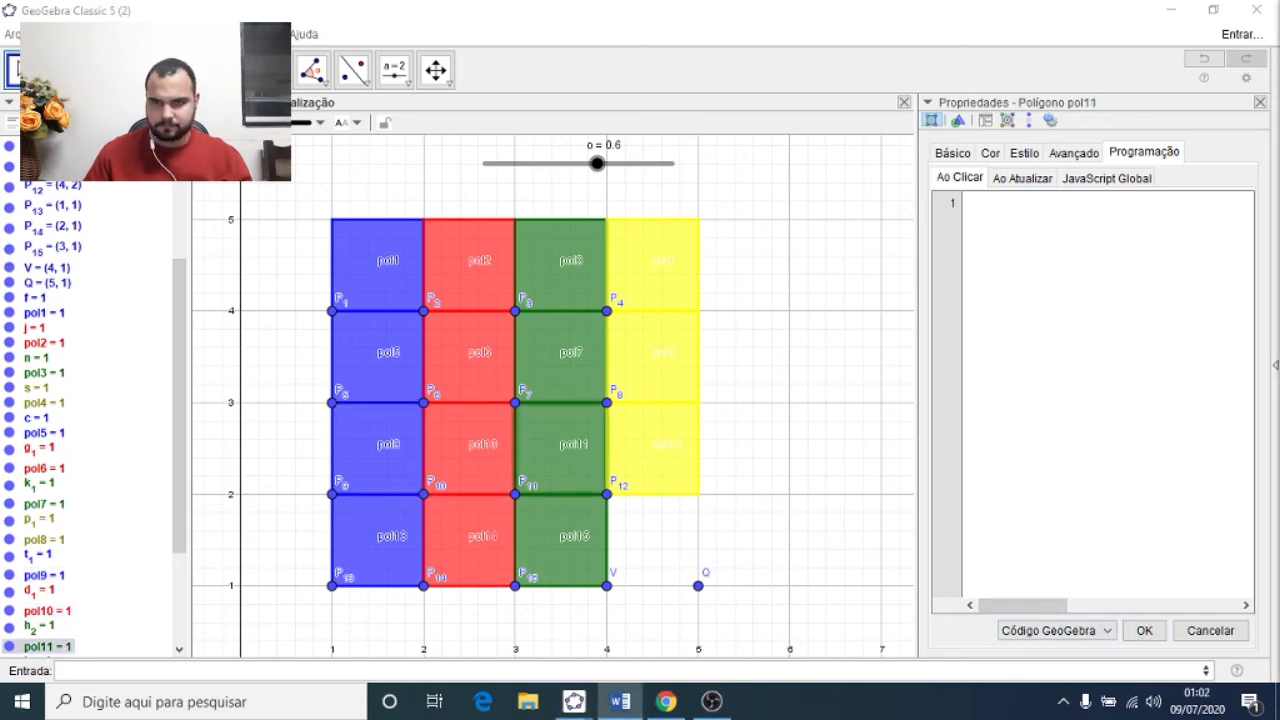
key("alt+Tab")
left_click(1126, 556)
key("ctrl+v")
left_click(1144, 631)
Step: Enter square pol12's on-click script: DefinirValor[Q,P_{12}], Se[Distância[Q,V]==1,DefinirValor[P_{12},V]] and Se[Distância[Q,V]==1,DefinirValor[V,Q]], one command per line
left_click(652, 458)
key("alt+Tab")
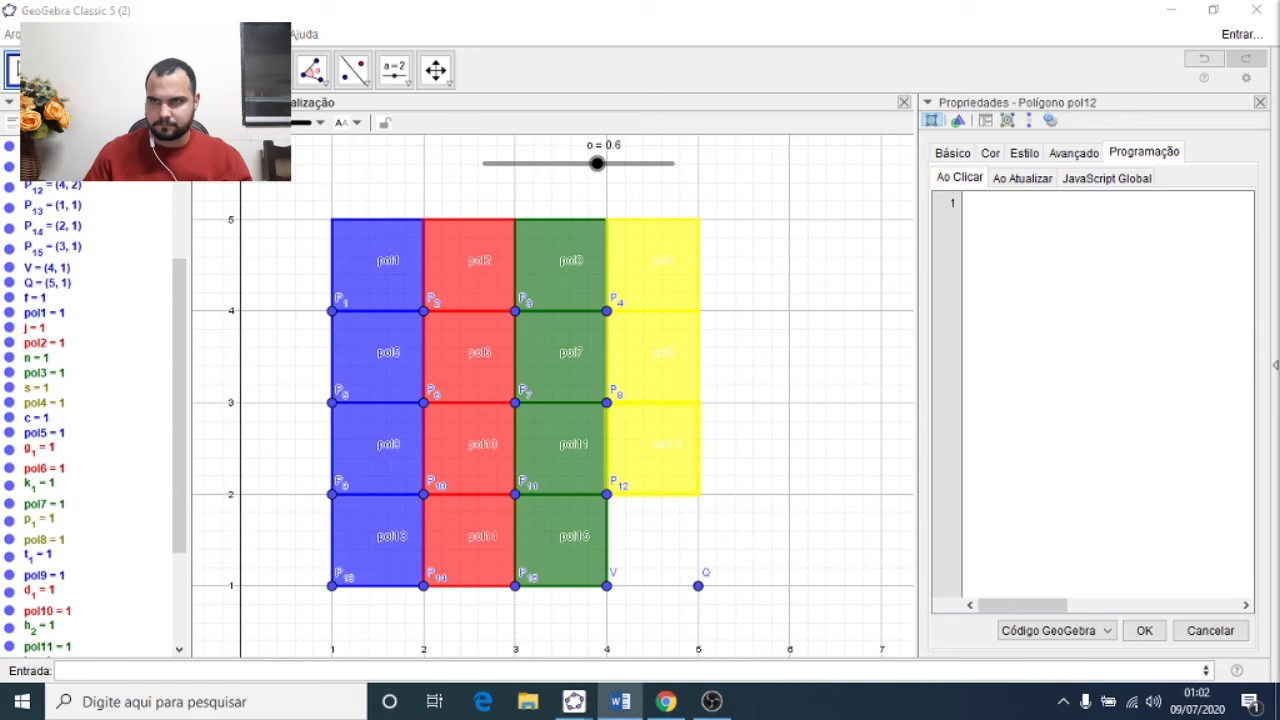
key("alt+Tab")
type("DefinirValor[Q,P_{12}] Se[Distância[Q,V]==1,DefinirValor[P_{12},V]] Se[Distância[Q,V]==1,DefinirValor[V,Q]]")
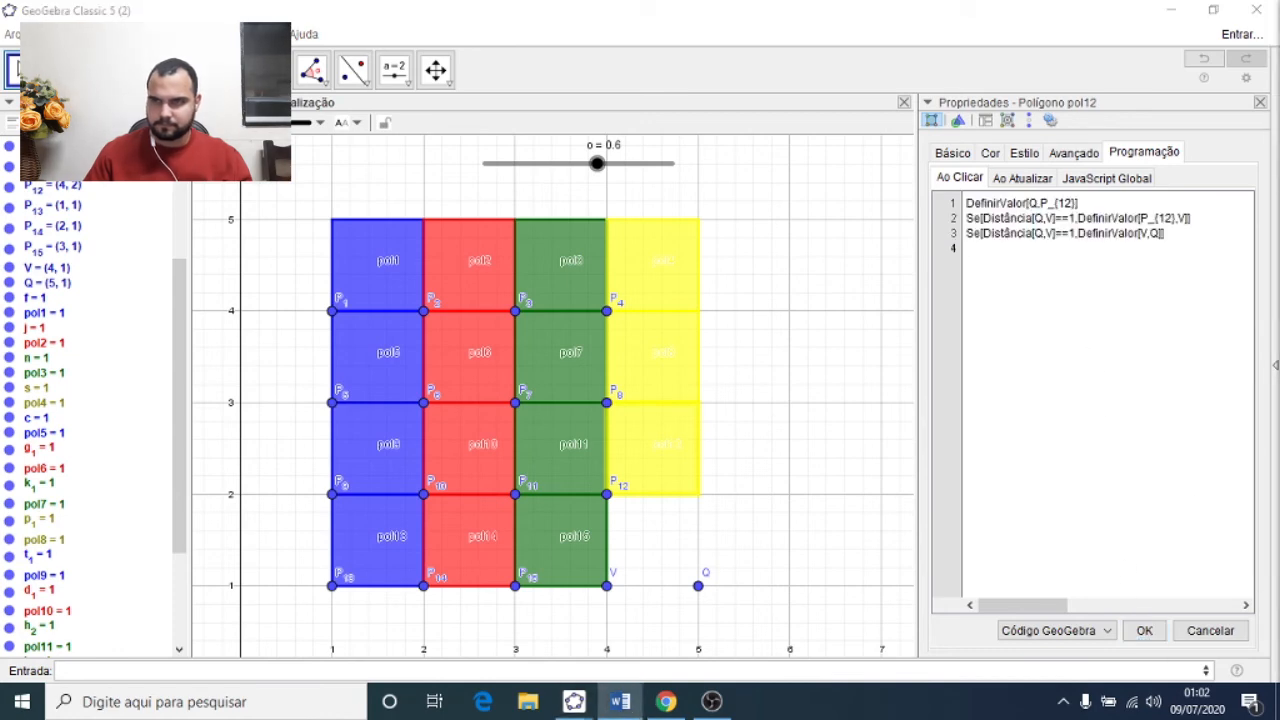
Step: Enter and apply square pol13's on-click script: DefinirValor[Q,P_{13}], Se[Distância[Q,V]==1,DefinirValor[P_{13},V]] and Se[Distância[Q,V]==1,DefinirValor[V,Q]], one command per line
left_click(394, 548)
left_click(1100, 363)
type("DefinirValor[Q,P_{13}] Se[Distância[Q,V]==1,DefinirValor[P_{13},V]] Se[Distância[Q,V]==1,DefinirValor[V,Q]]")
left_click(1147, 631)
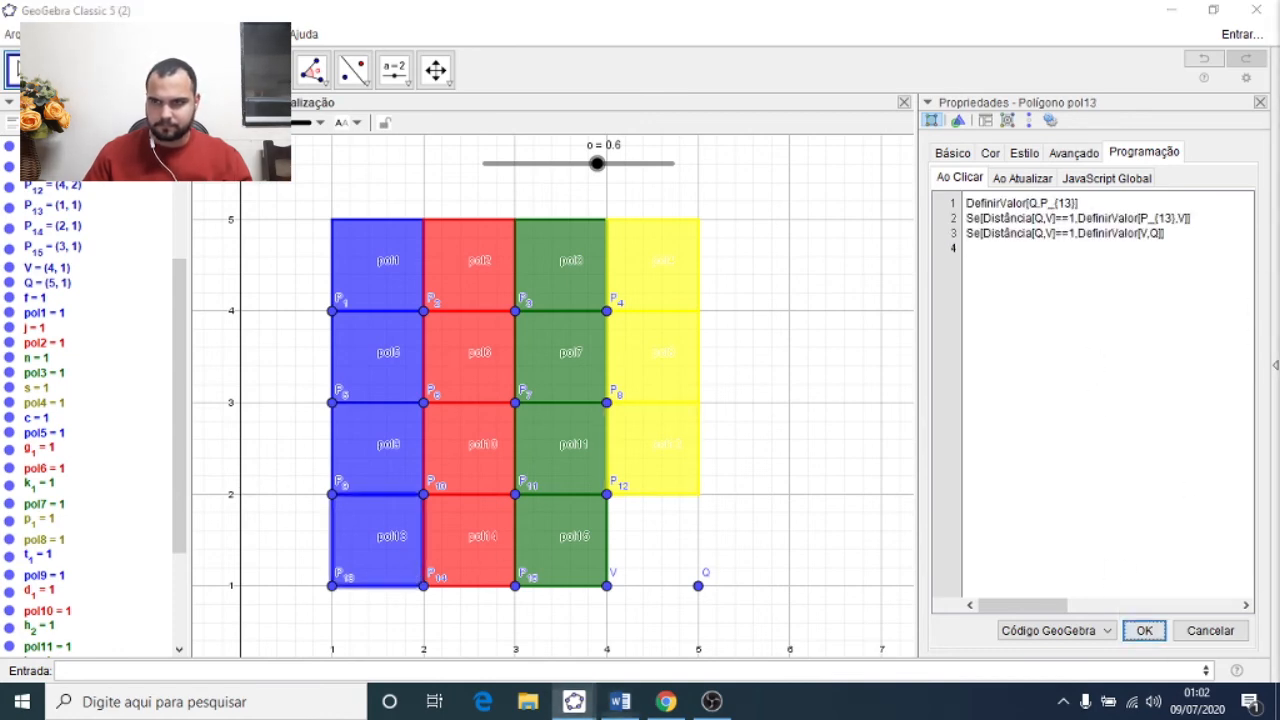
Step: Enter and apply square pol14's on-click script: DefinirValor[Q,P_{14}], Se[Distância[Q,V]==1,DefinirValor[P_{14},V]] and Se[Distância[Q,V]==1,DefinirValor[V,Q]], one command per line
key("alt+Tab")
left_click(494, 510)
left_click(1100, 337)
type("DefinirValor[Q,P_{14}] Se[Distância[Q,V]==1,DefinirValor[P_{14},V]] Se[Distância[Q,V]==1,DefinirValor[V,Q]]")
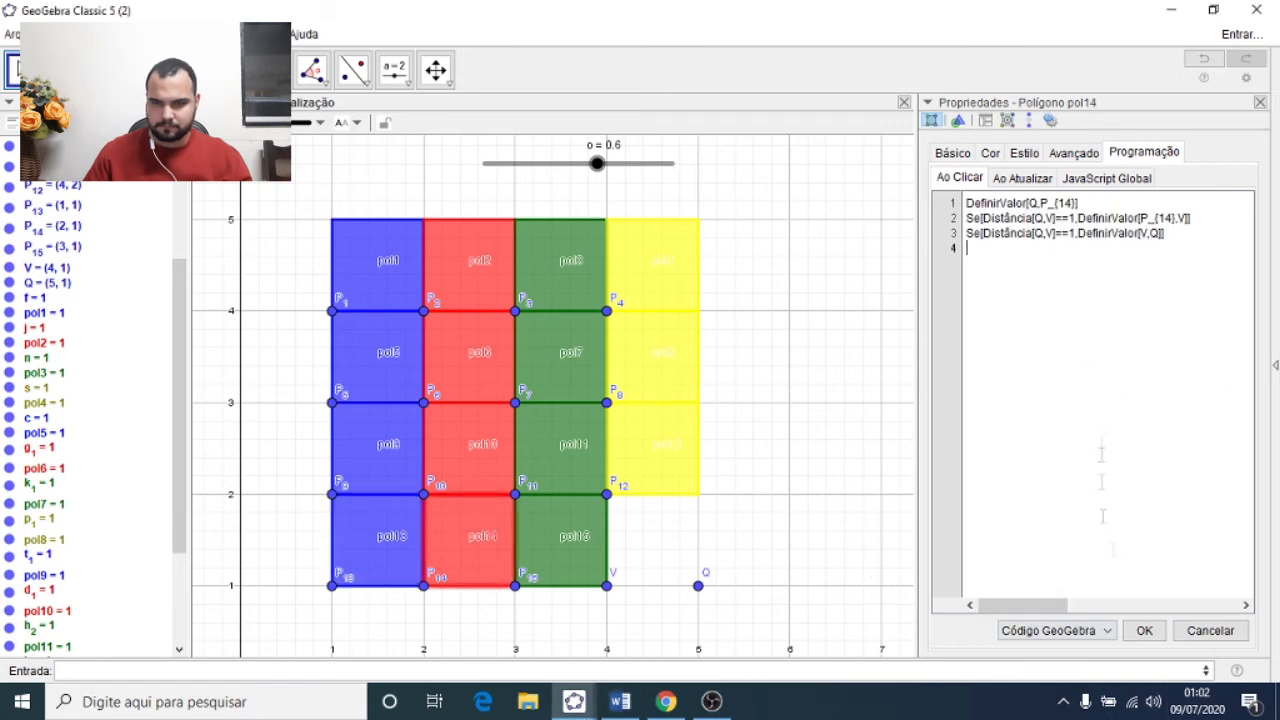
left_click(1144, 631)
Step: Give square pol15 the same three-line on-click script using P_{15}, remove the empty fourth line from pol14's script and close the properties
left_click(583, 523)
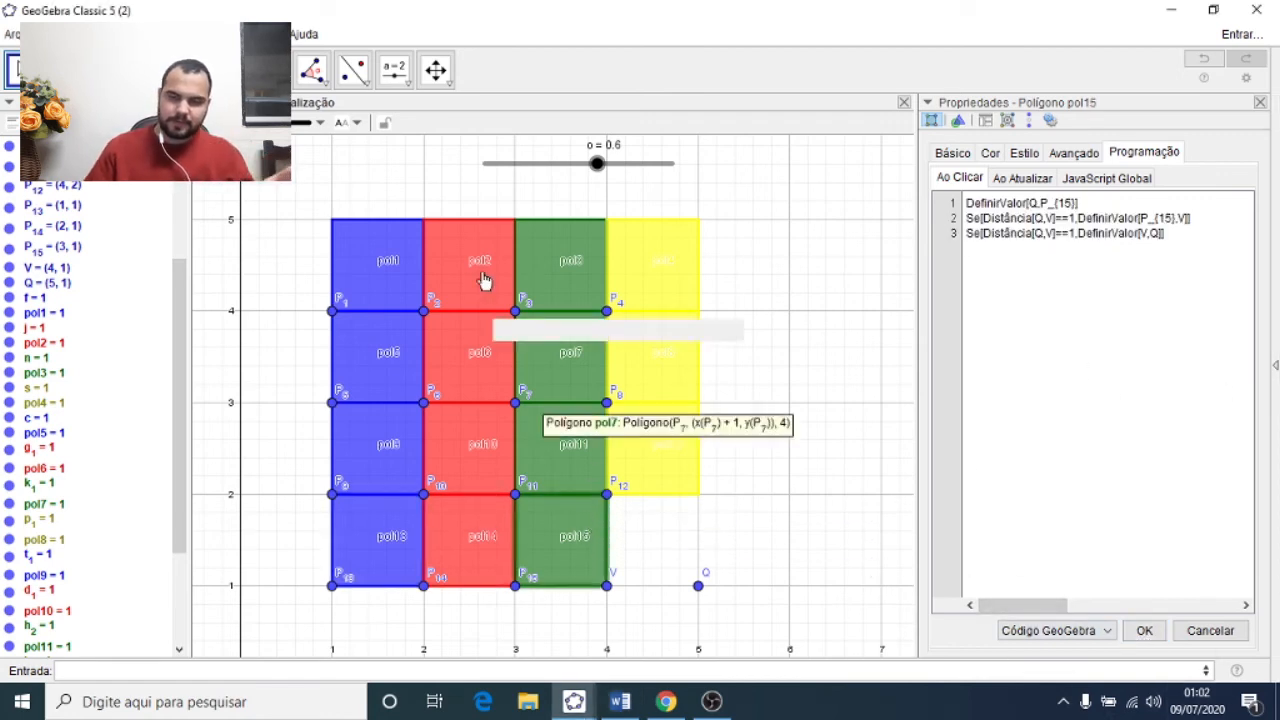
left_click(482, 568)
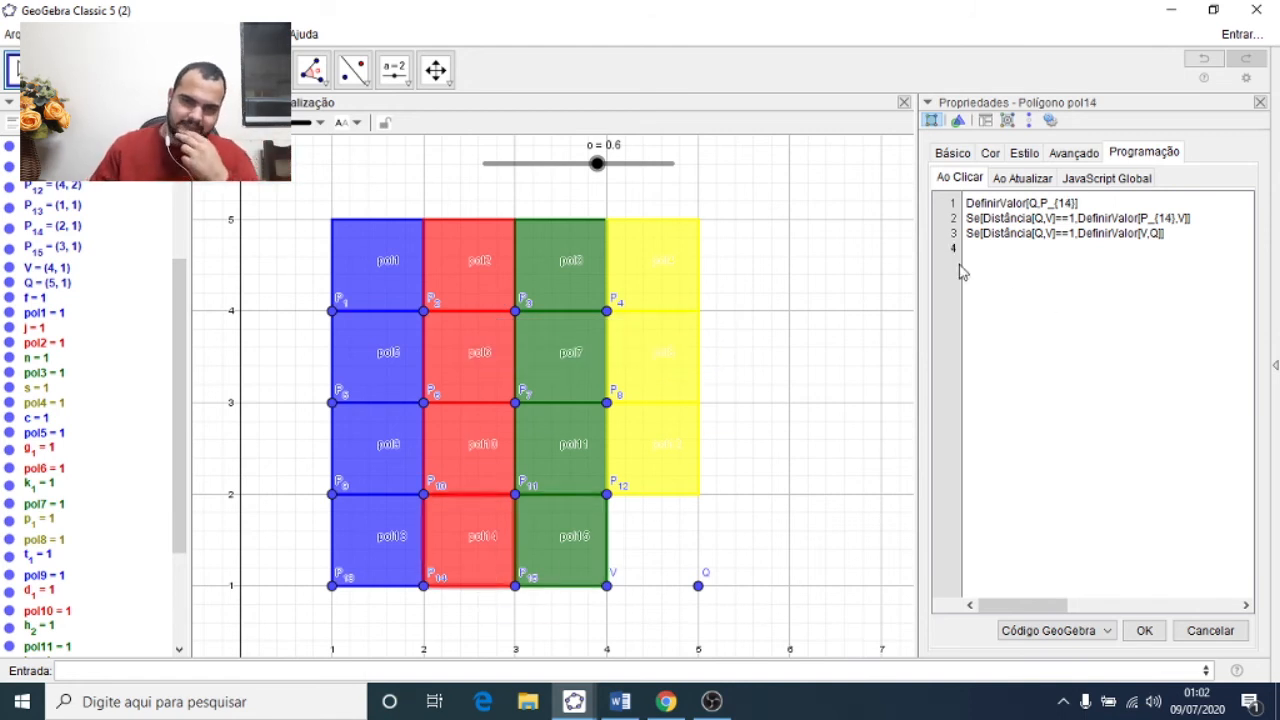
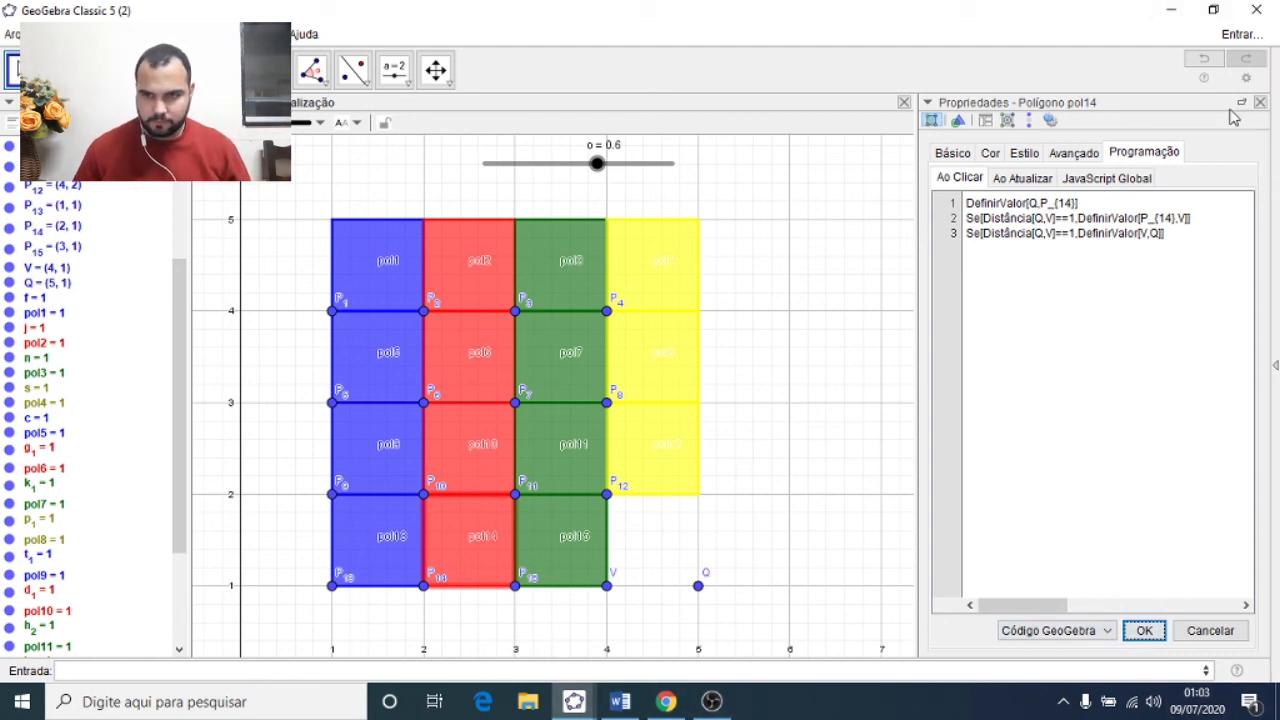
left_click(1260, 103)
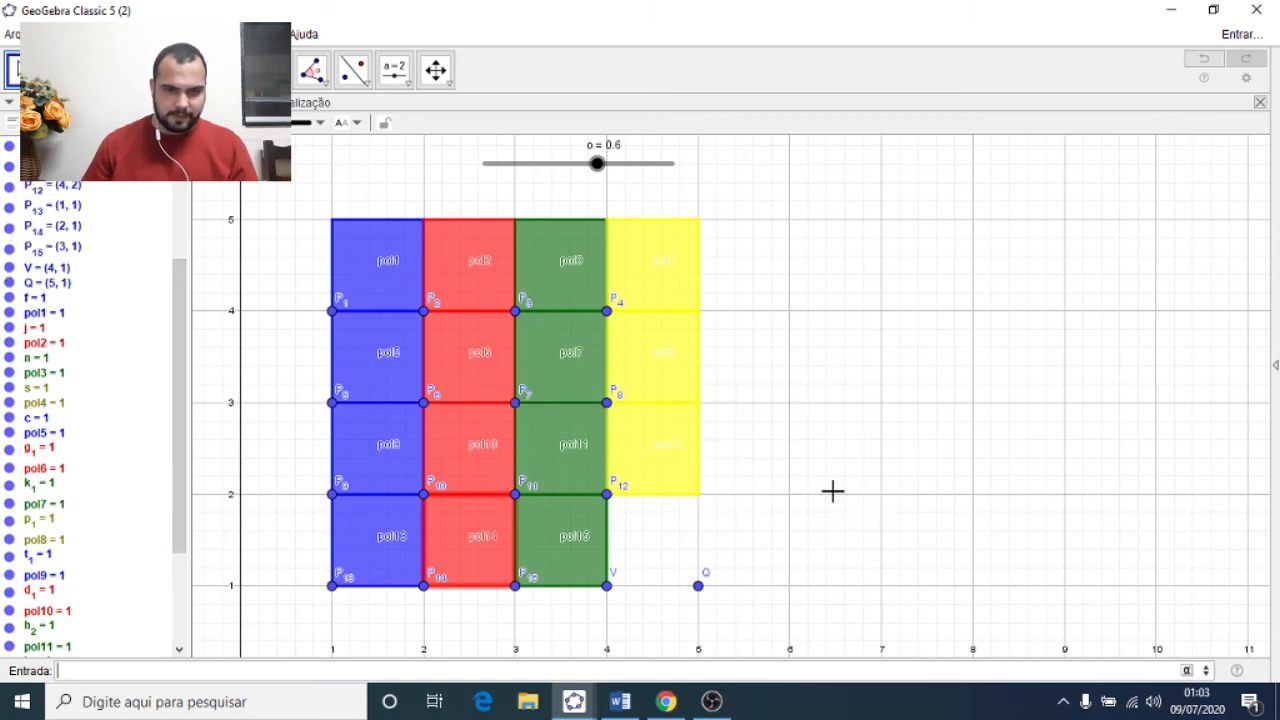
Step: Test the scripts by sliding pol12, pol8, pol4, pol3, pol2, pol1, pol5 and pol6 in turn into the empty space, and try pol7
left_click(628, 440)
left_click(650, 360)
left_click(669, 297)
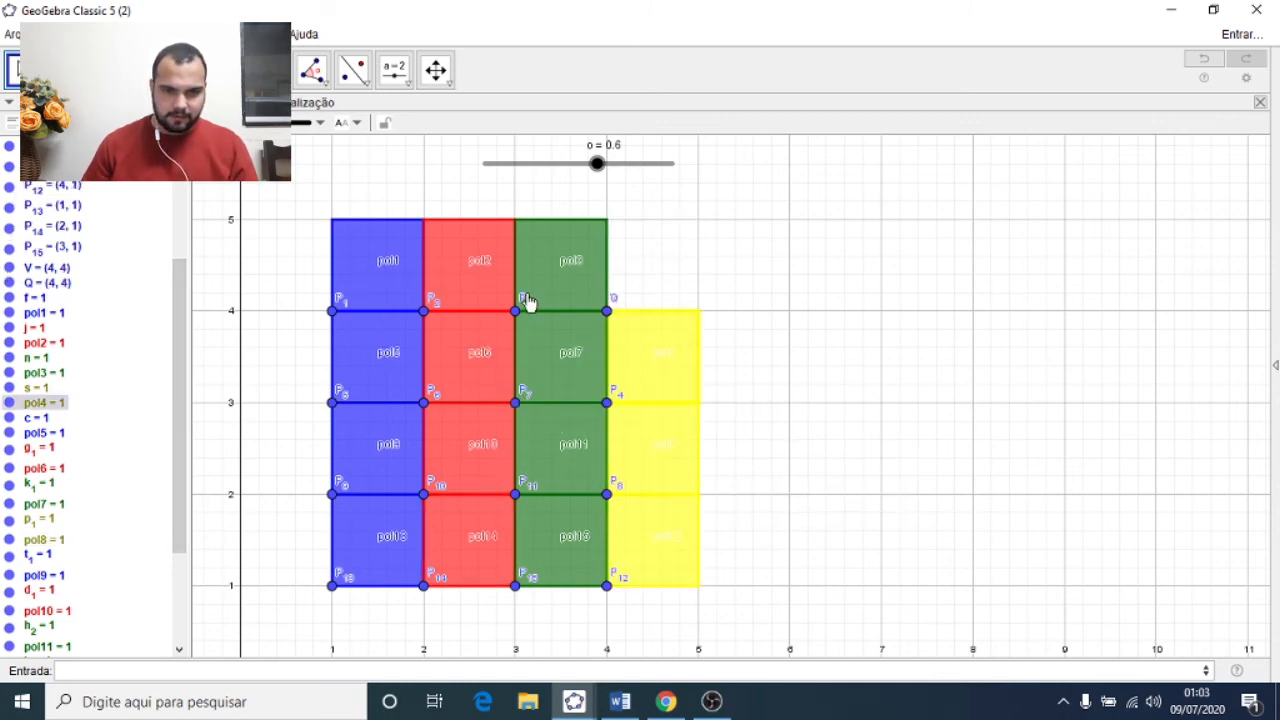
left_click(517, 300)
left_click(566, 268)
left_click(500, 265)
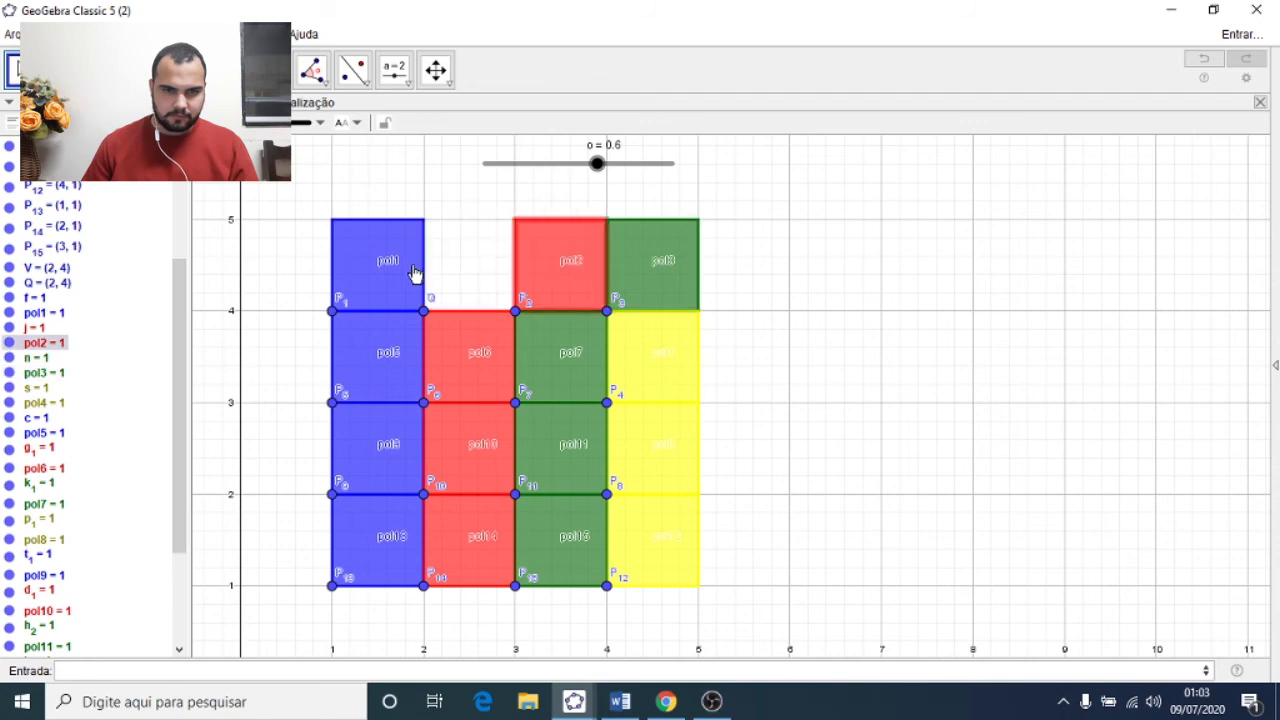
left_click(415, 277)
left_click(390, 338)
left_click(459, 357)
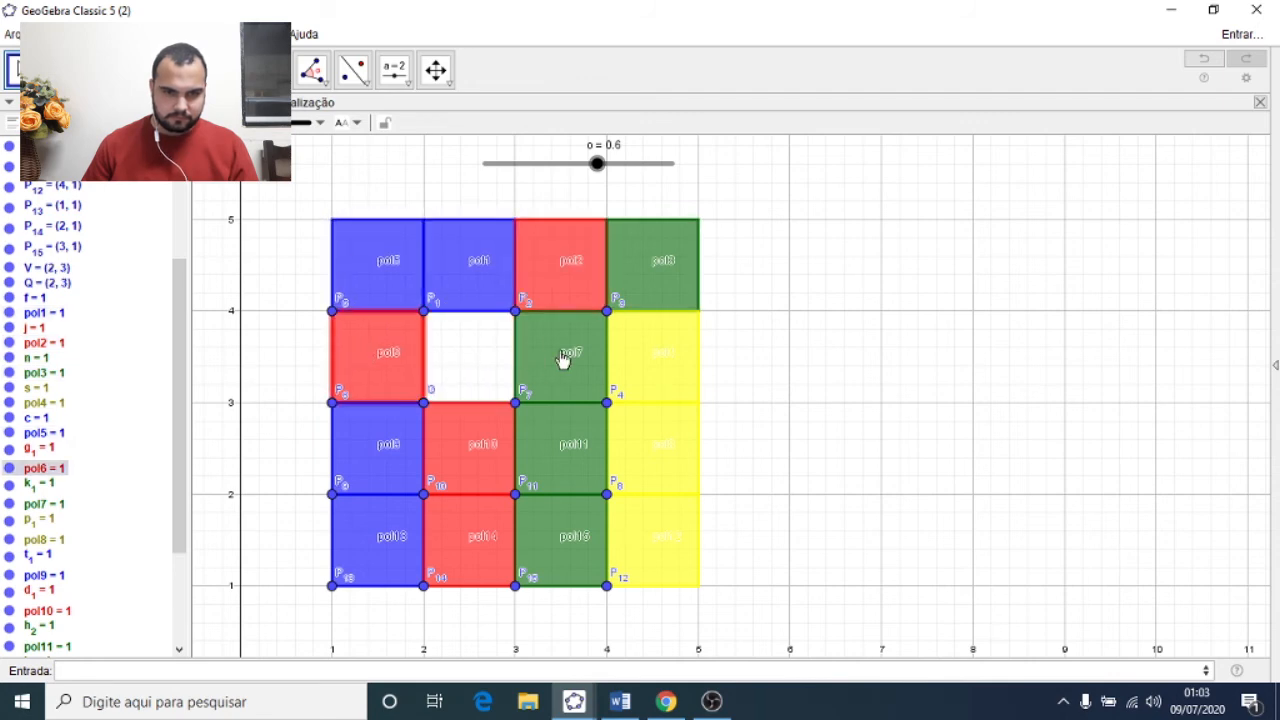
left_click(561, 356)
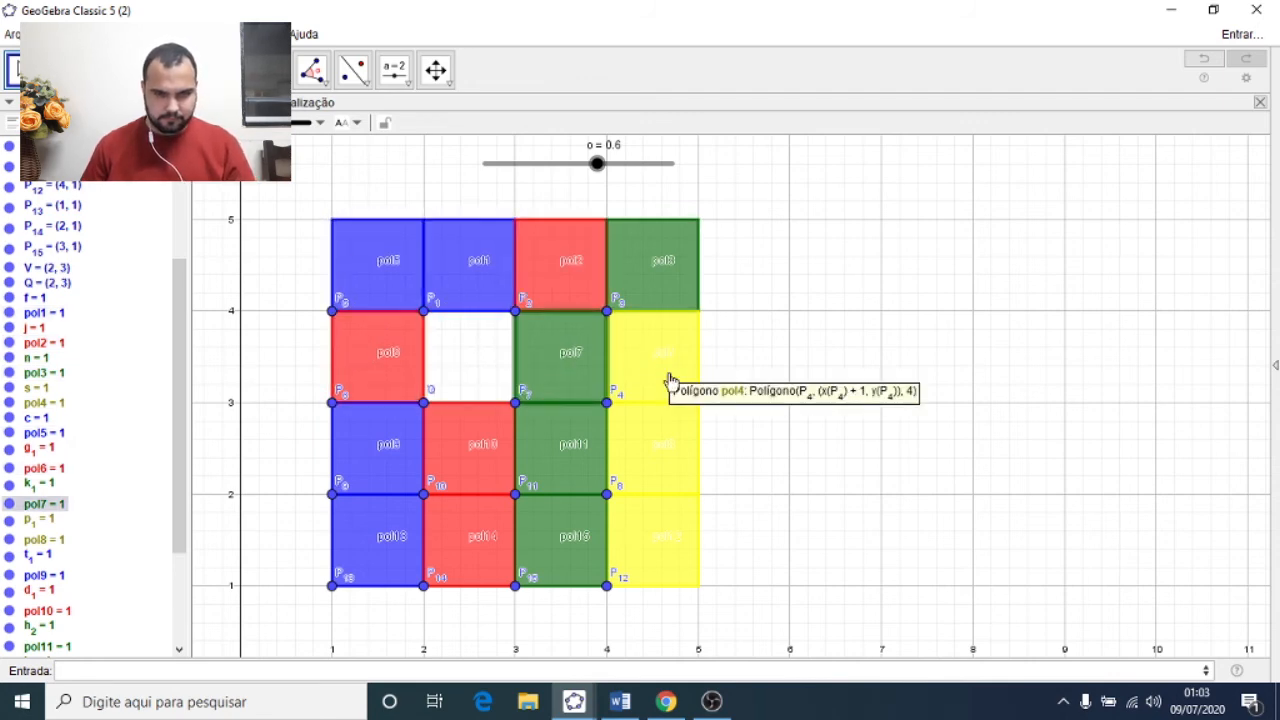
Step: Undo all the test moves back to the ordered grid with V at (4, 1) and Q at (5, 1)
key("ctrl+z")
key("ctrl+z")
key("ctrl+z")
key("ctrl+z")
key("ctrl+z")
key("ctrl+z")
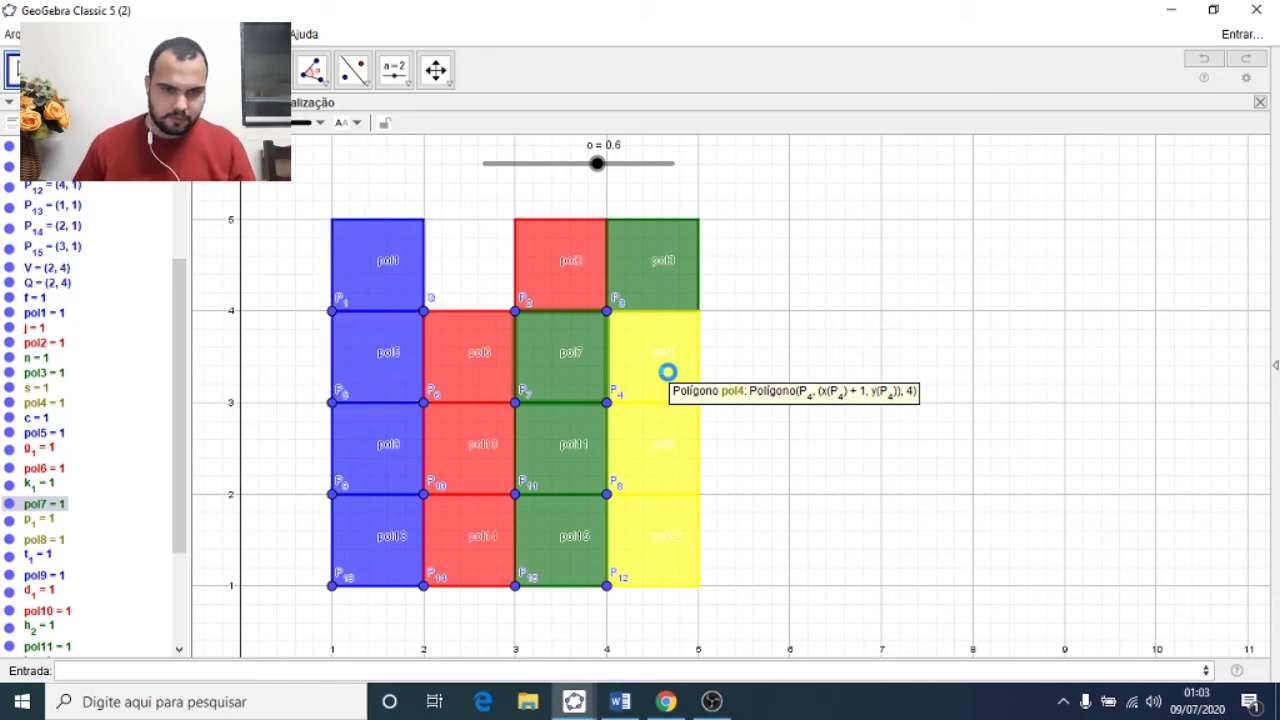
key("ctrl+z")
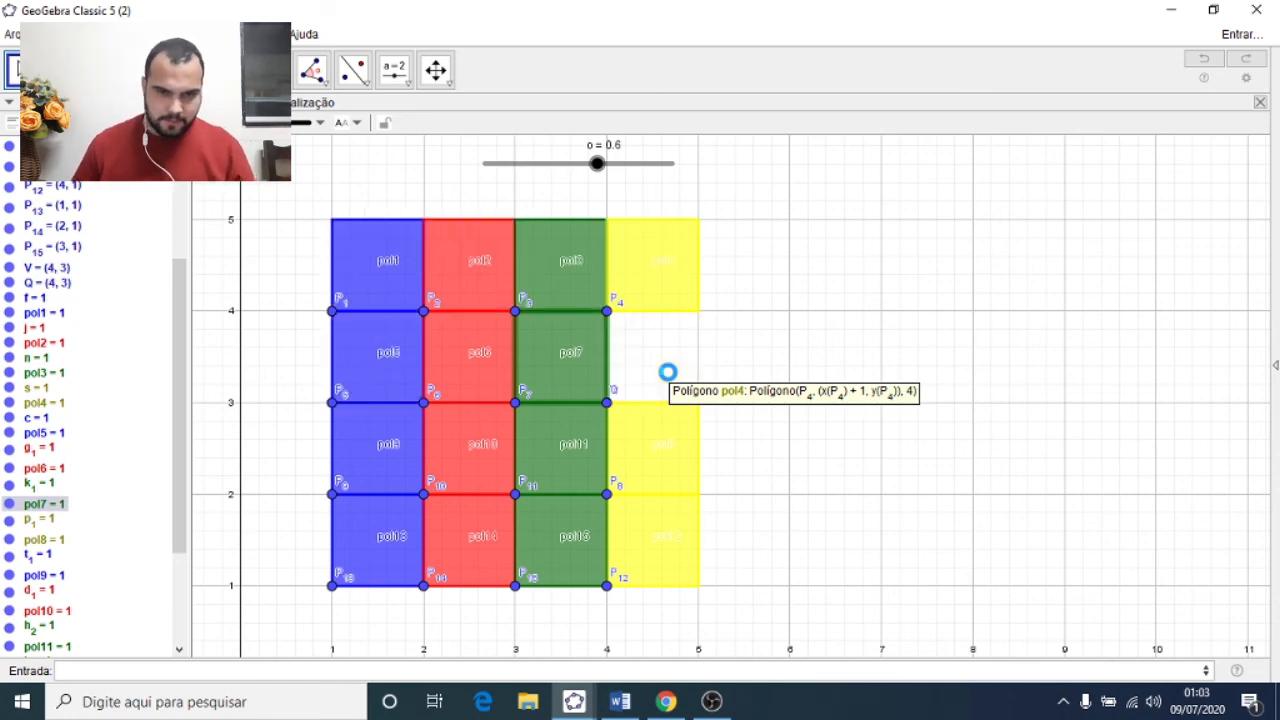
key("ctrl+z")
key("ctrl+z")
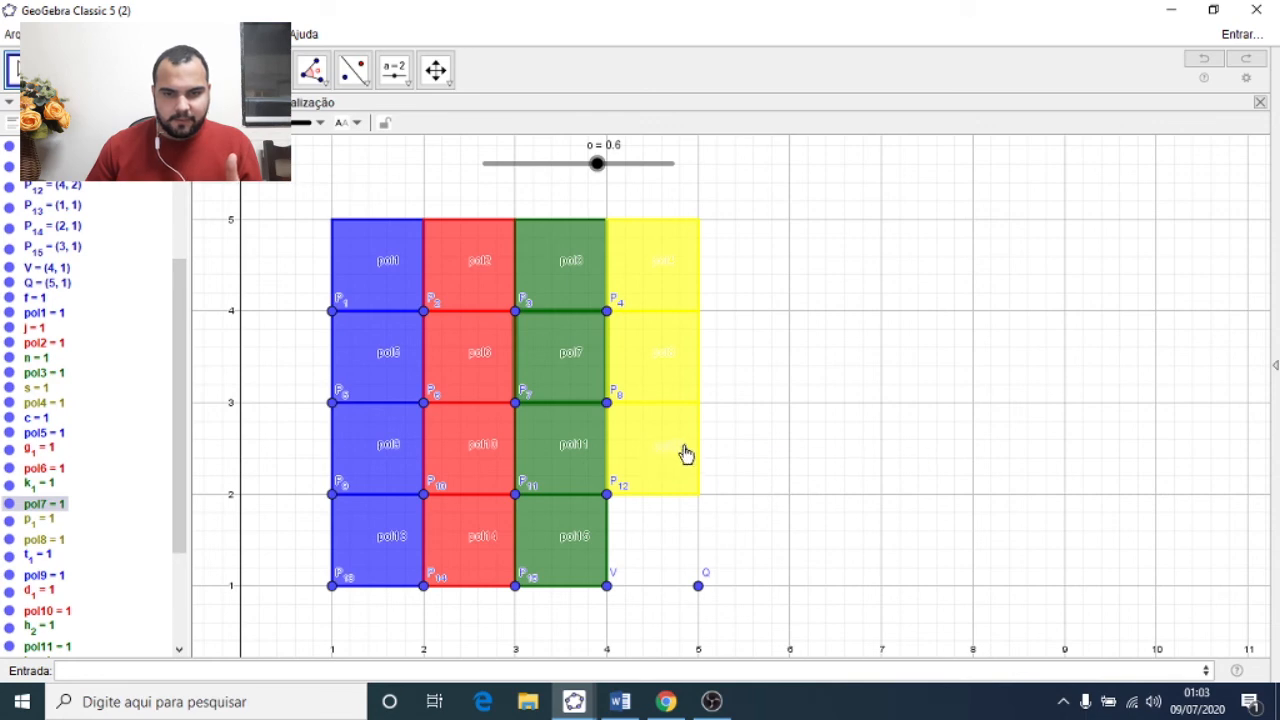
Step: Try moving square pol12 freely off the grid to about (4.55, 1.15), and undo the move
left_click_drag(646, 474, 691, 520)
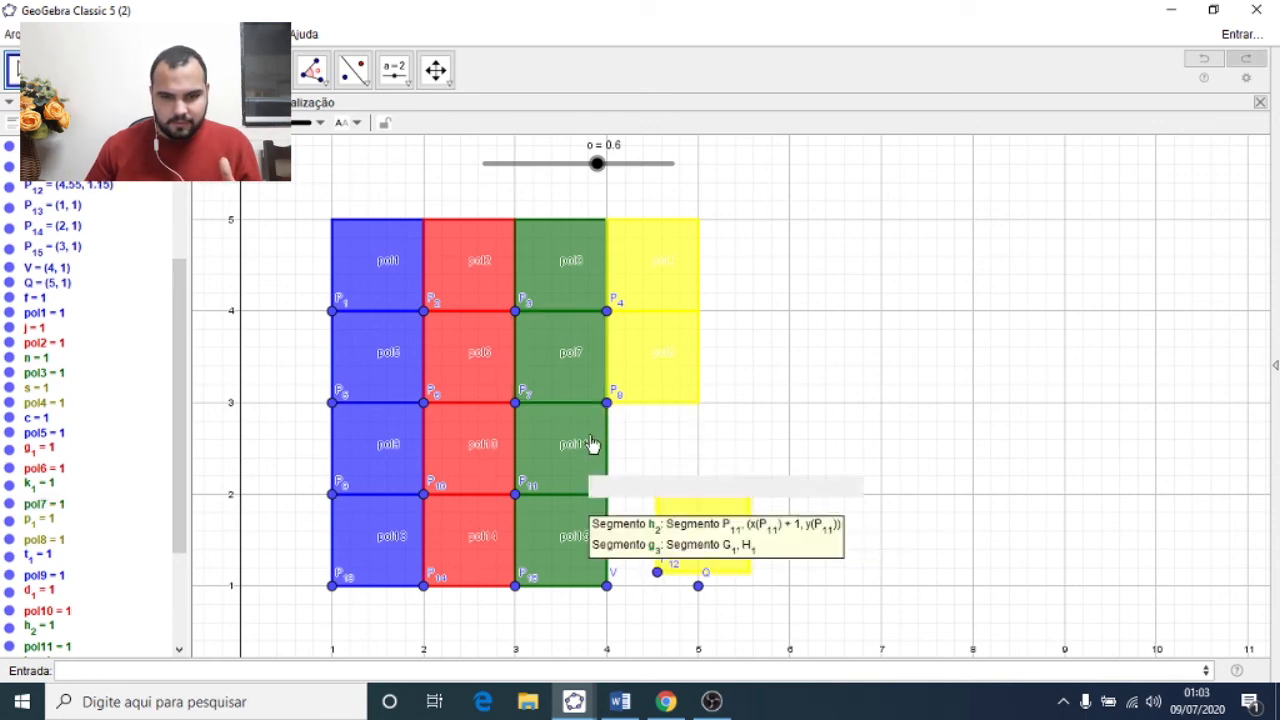
left_click(716, 562)
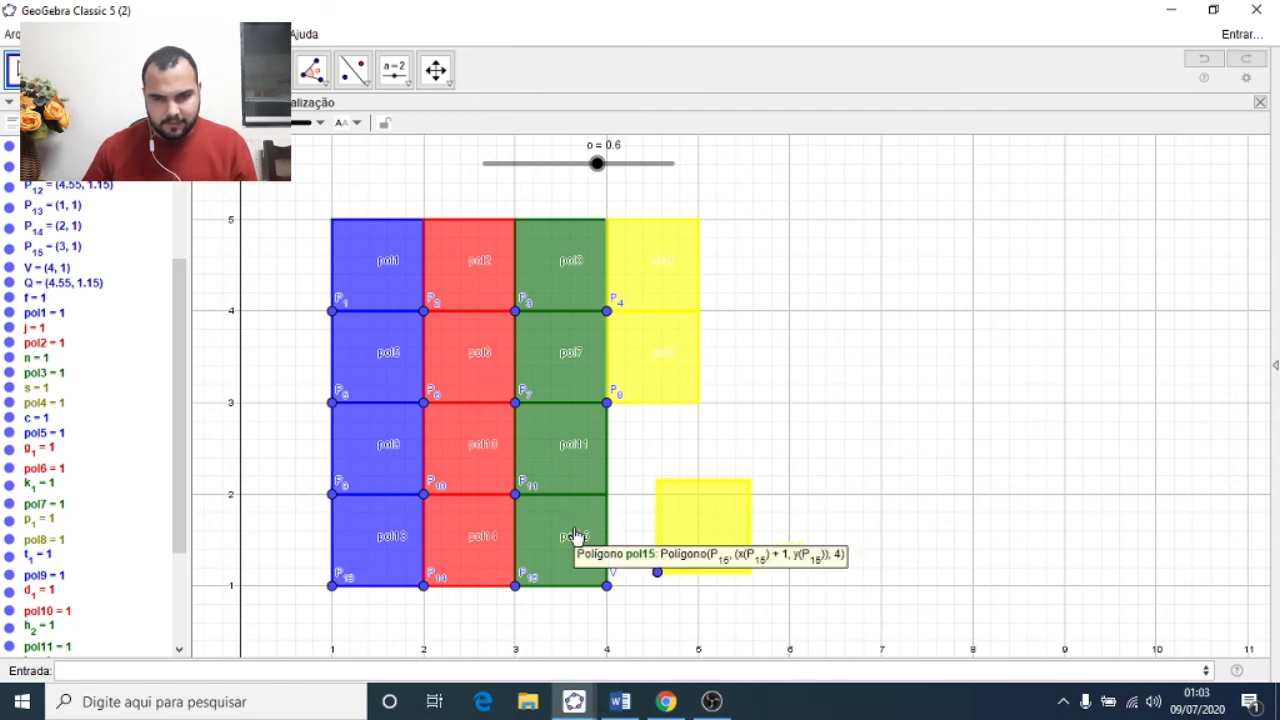
key("ctrl+z")
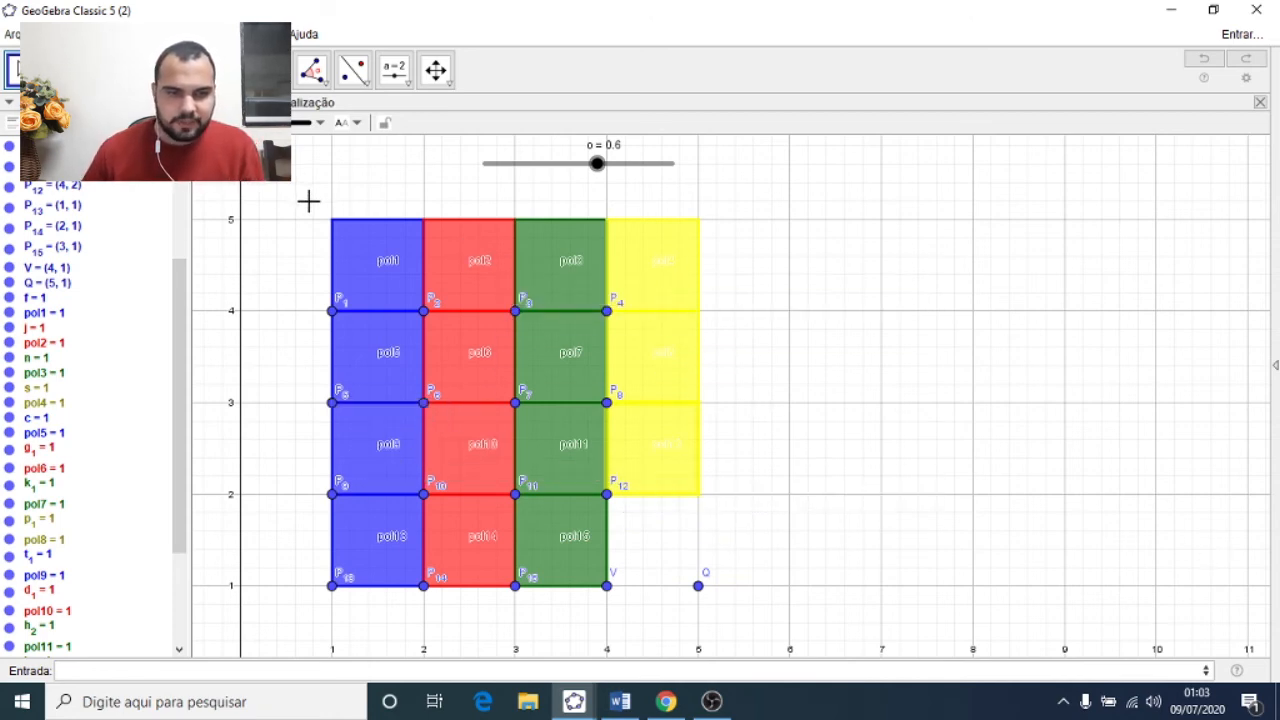
Step: Select all the squares and points of the puzzle, fix them with Fixar Objeto and close the properties
left_click_drag(304, 185, 771, 625)
right_click(726, 438)
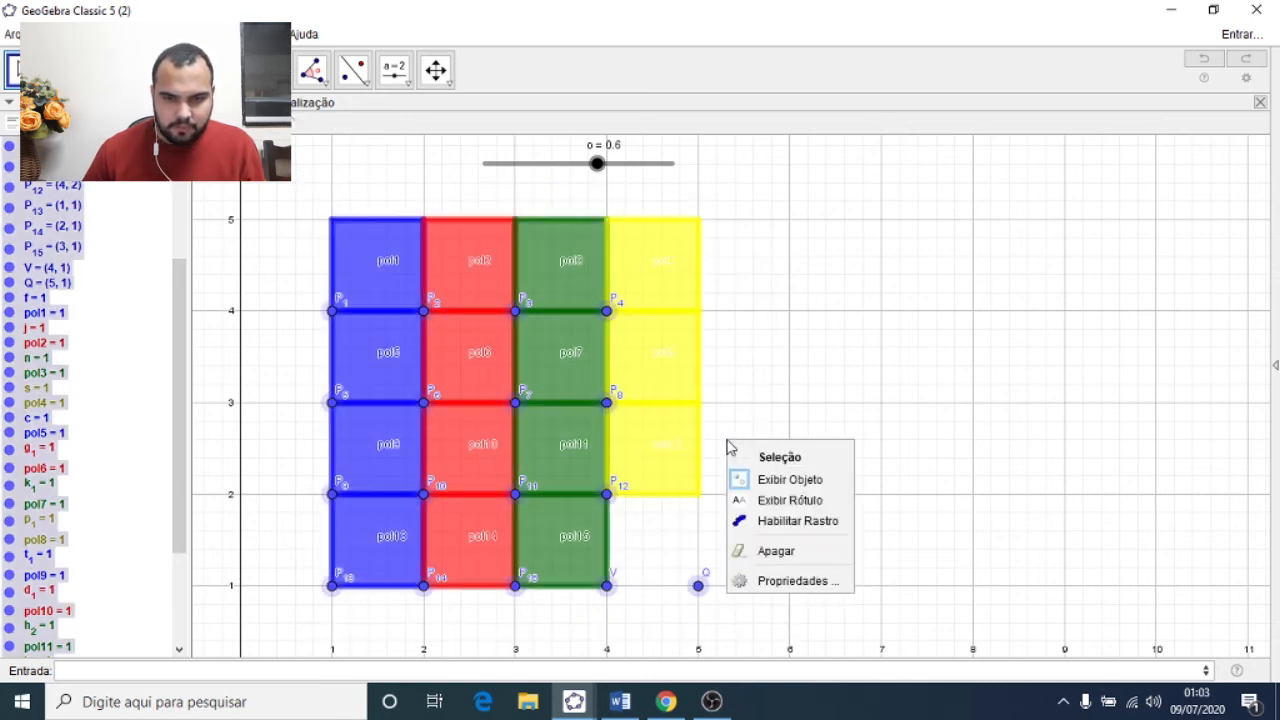
left_click(775, 582)
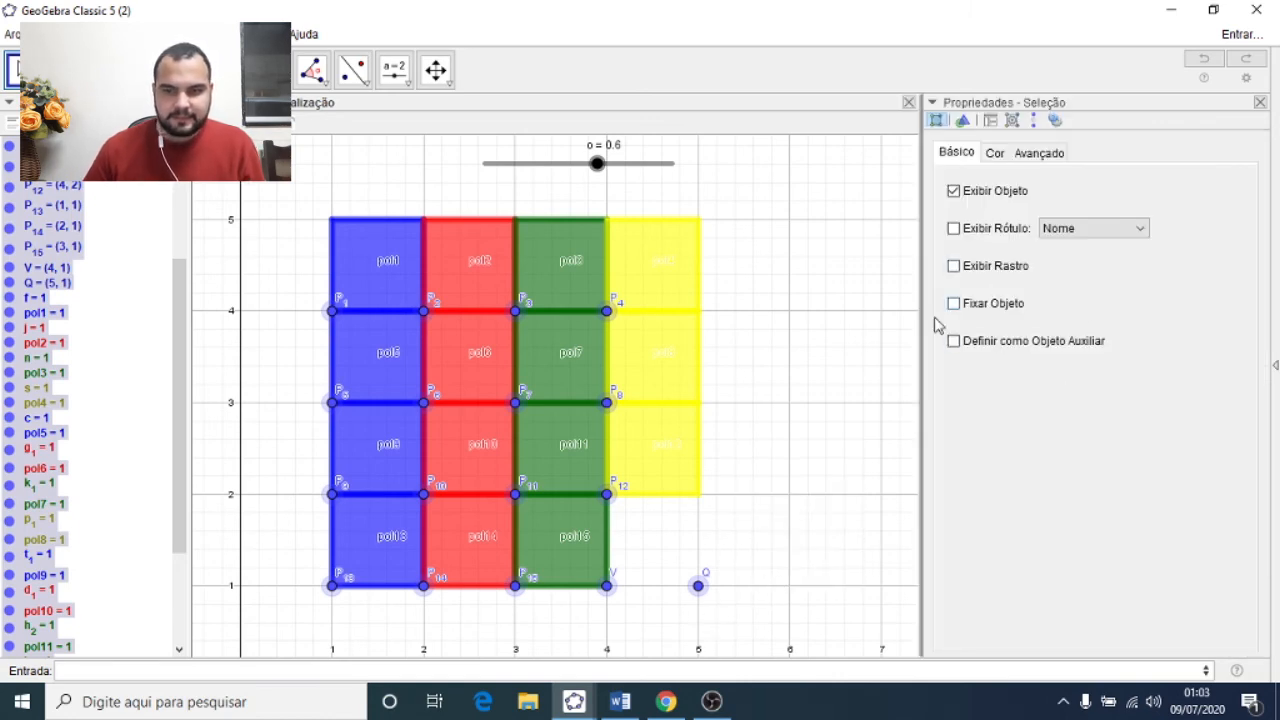
left_click(955, 303)
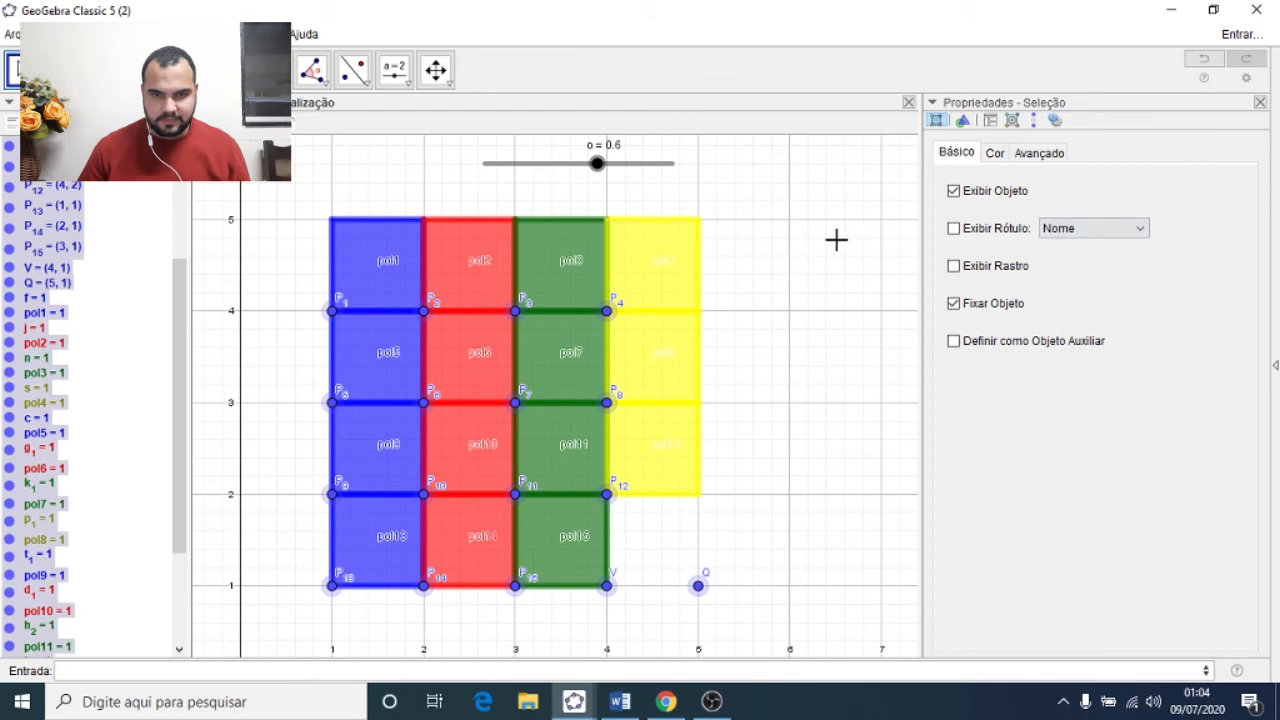
left_click(1259, 103)
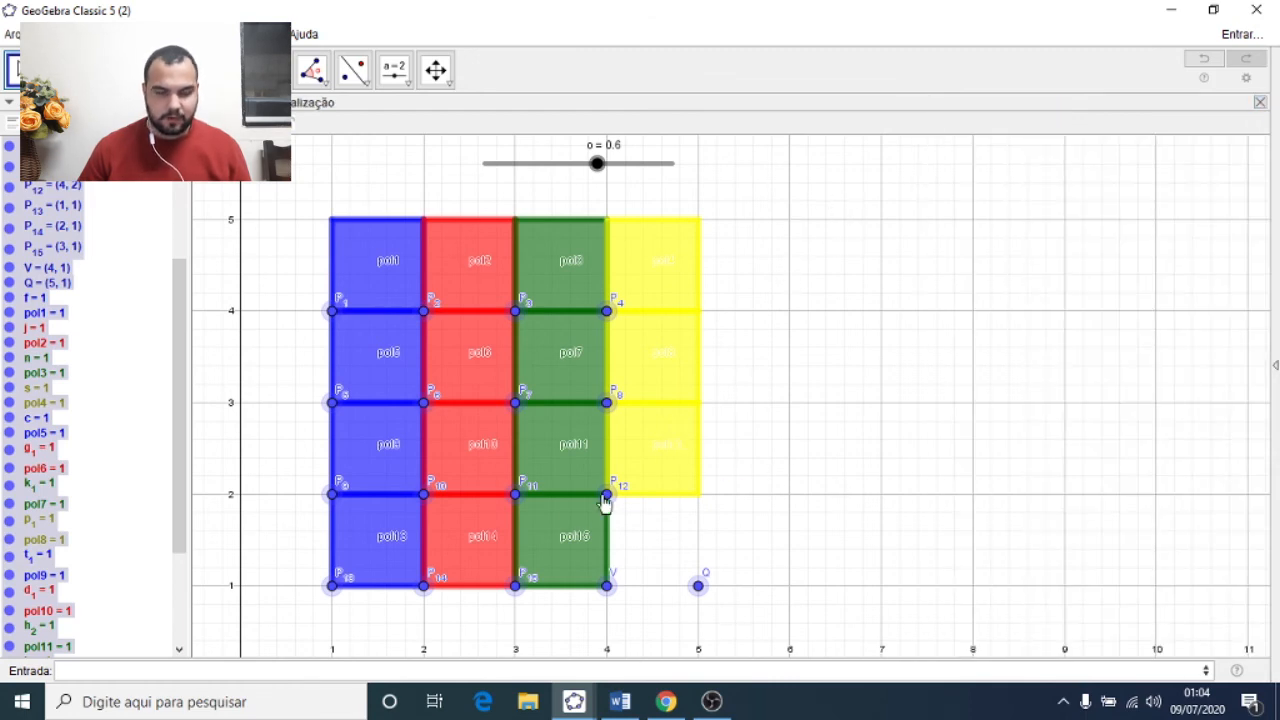
Step: Test the fixed puzzle by sliding pol15 and pol11 into the empty space, and try pol10 and pol12
left_click(556, 530)
left_click(537, 446)
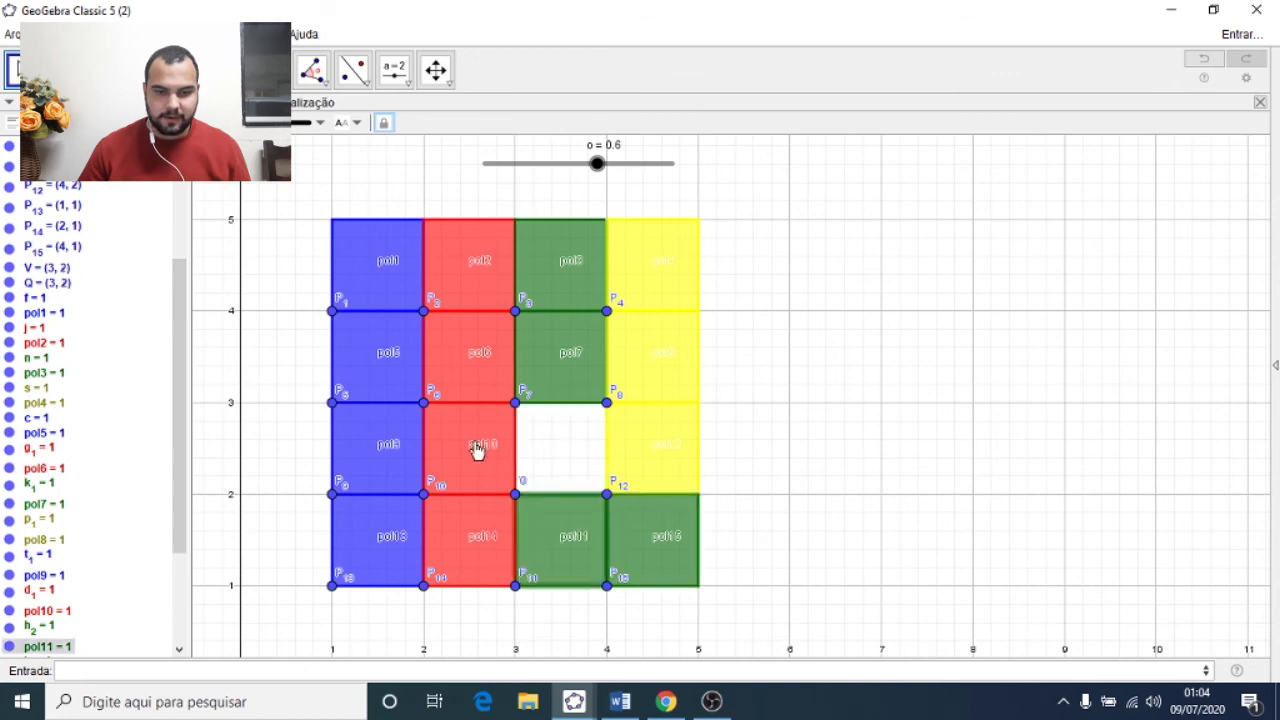
left_click(487, 453)
left_click(657, 466)
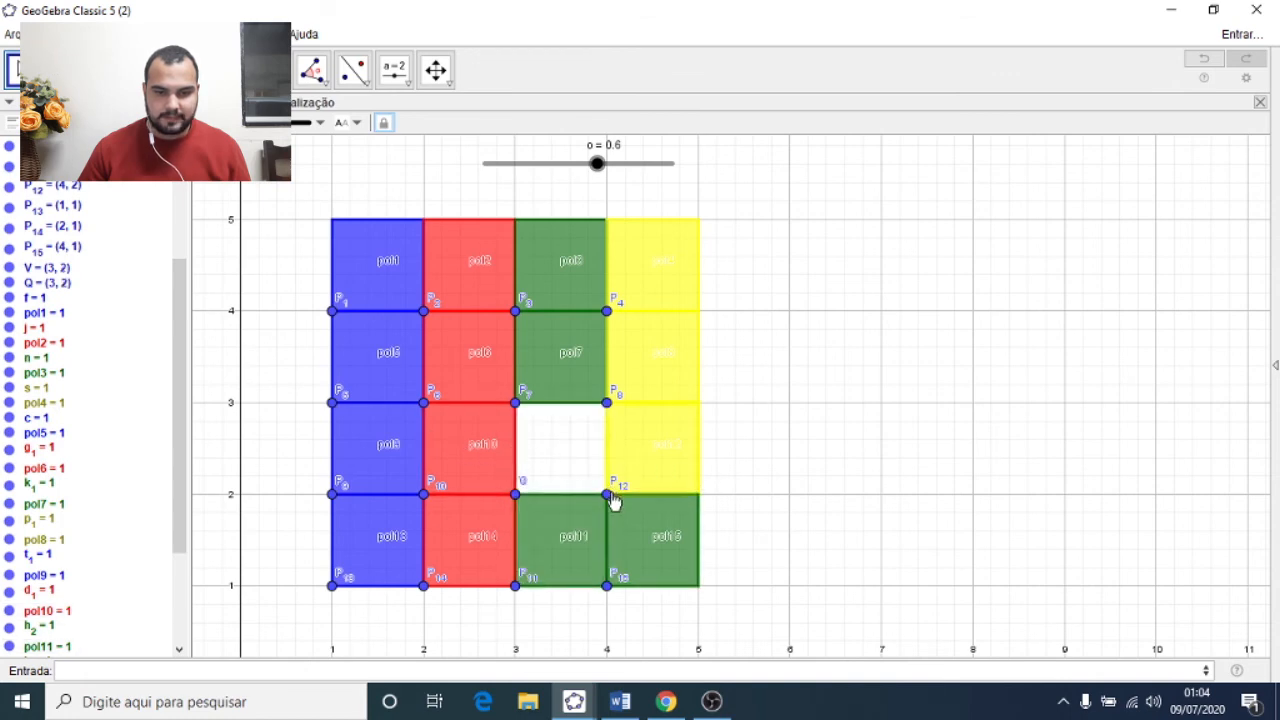
Step: Test the fixed puzzle by picking point P12, square pol12 and its edge beside the empty space
left_click(610, 496)
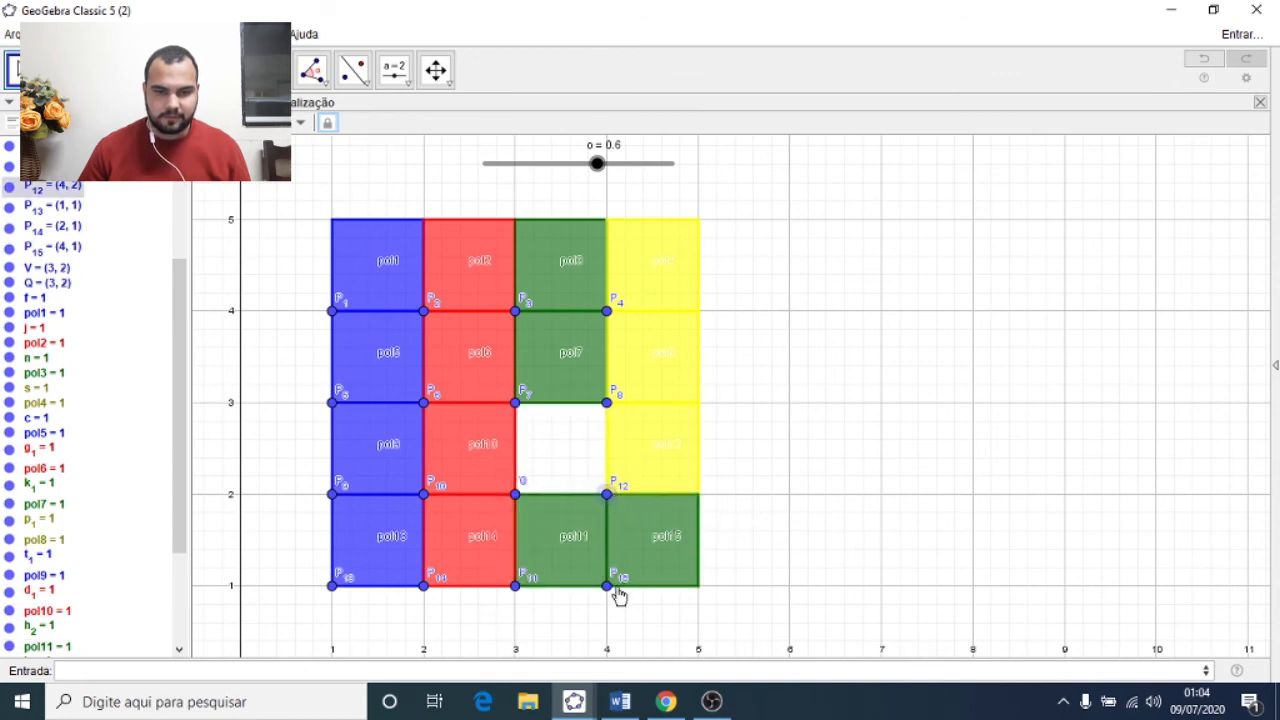
left_click(645, 450)
left_click(615, 449)
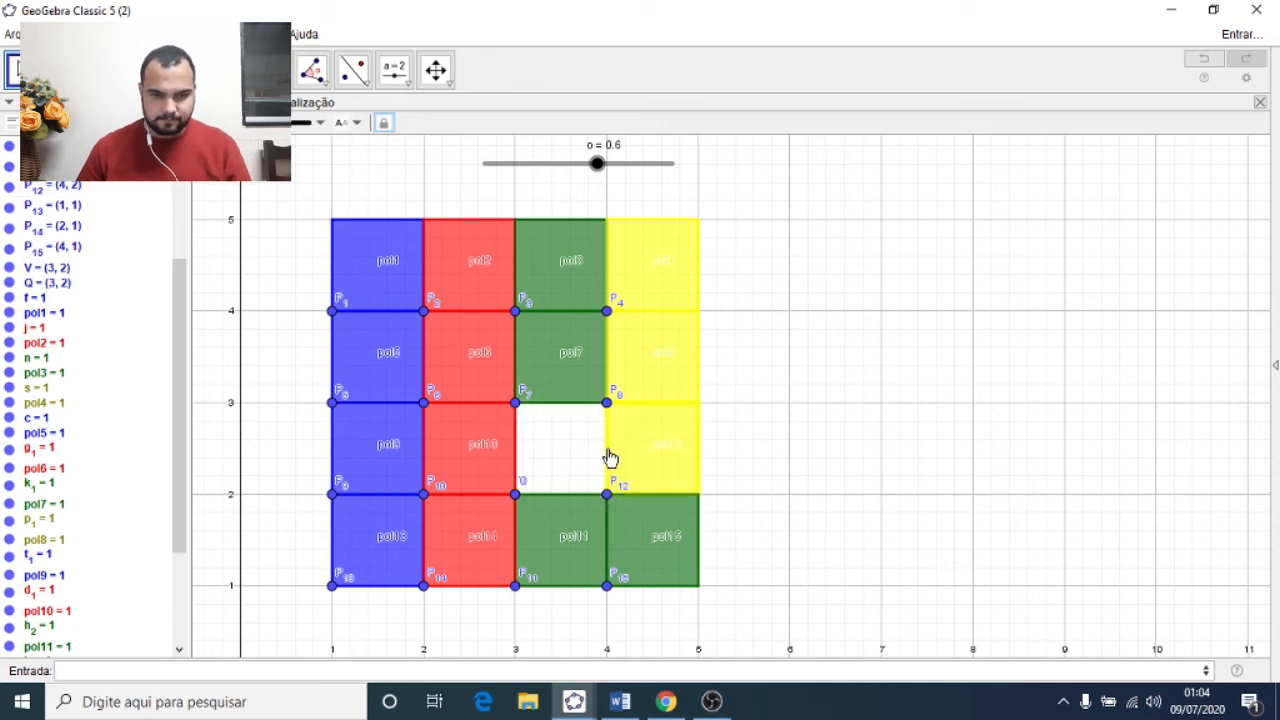
left_click(606, 448)
left_click(593, 442)
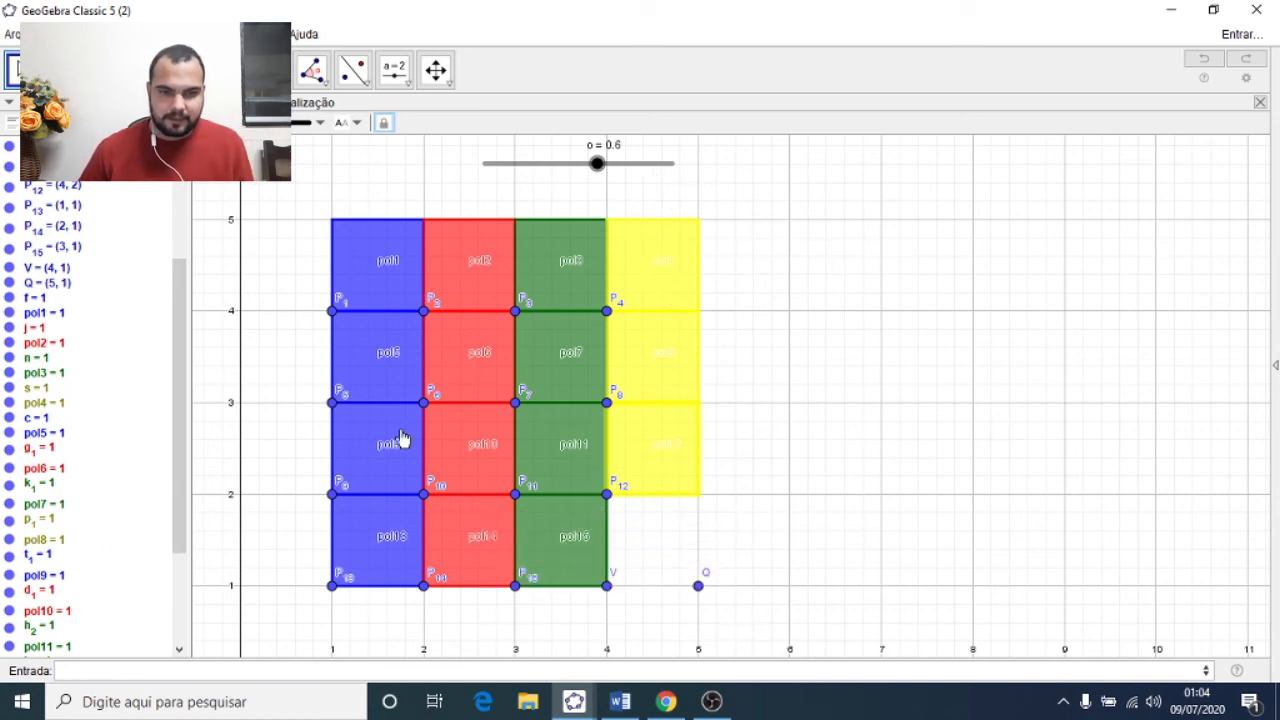
Step: Sort the algebra list by Tipo do Objeto and hide the labels of all the polygons
scroll(140, 358, "up", 3)
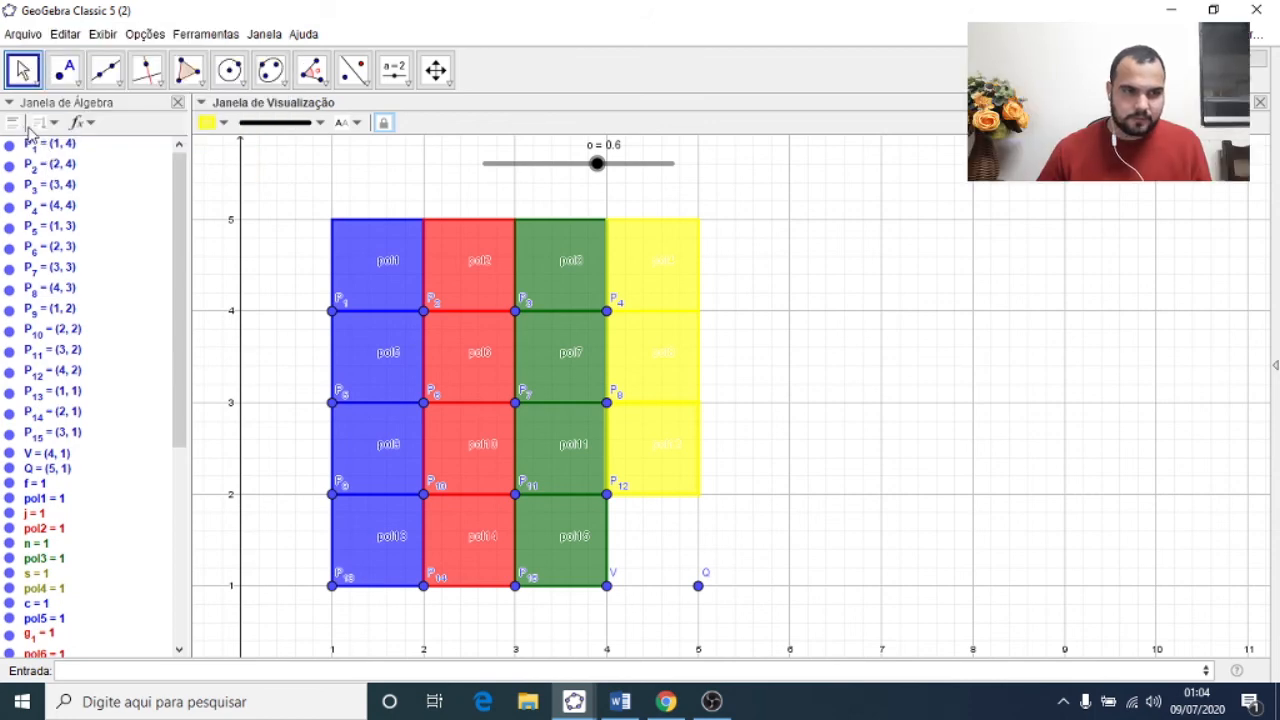
left_click(48, 124)
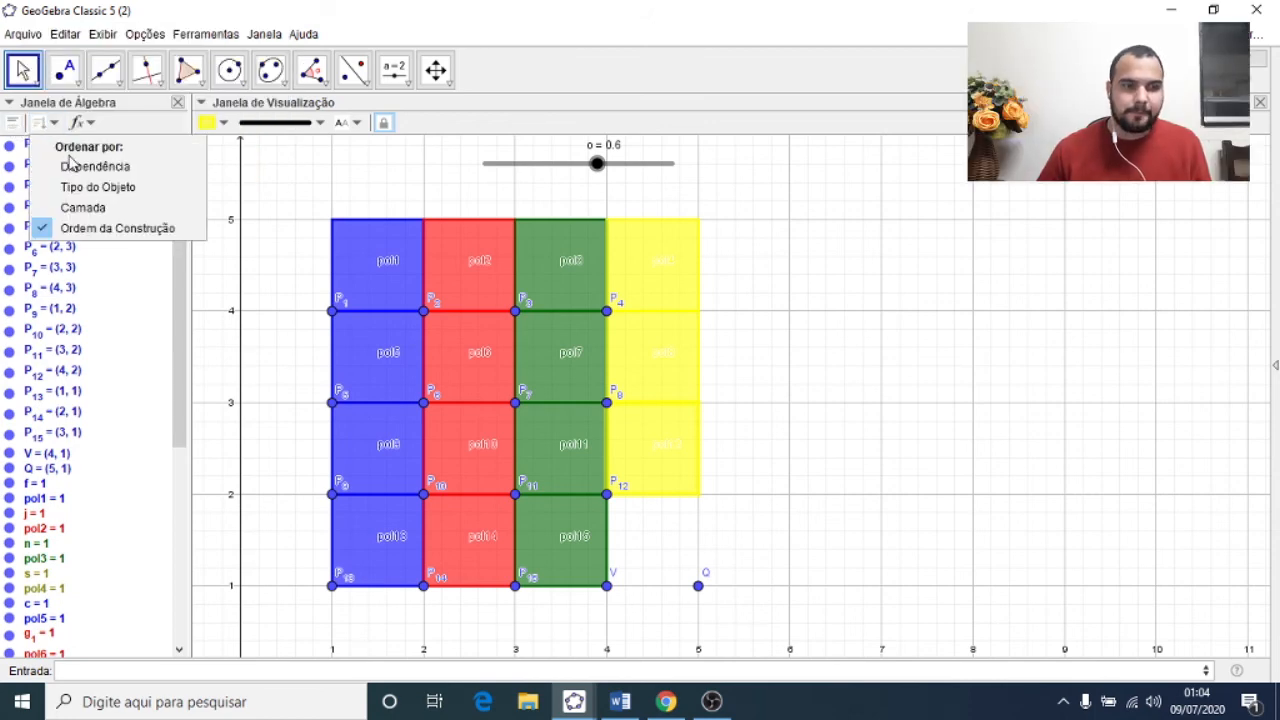
left_click(84, 187)
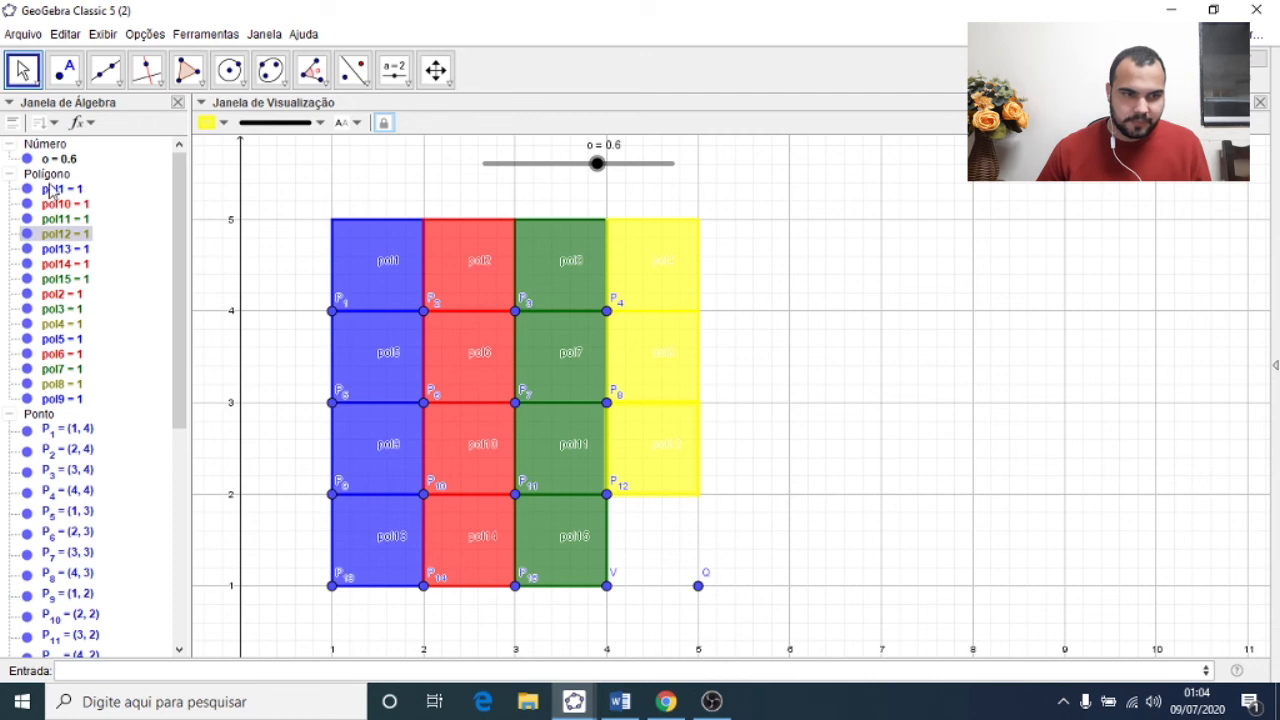
left_click(37, 176)
right_click(37, 176)
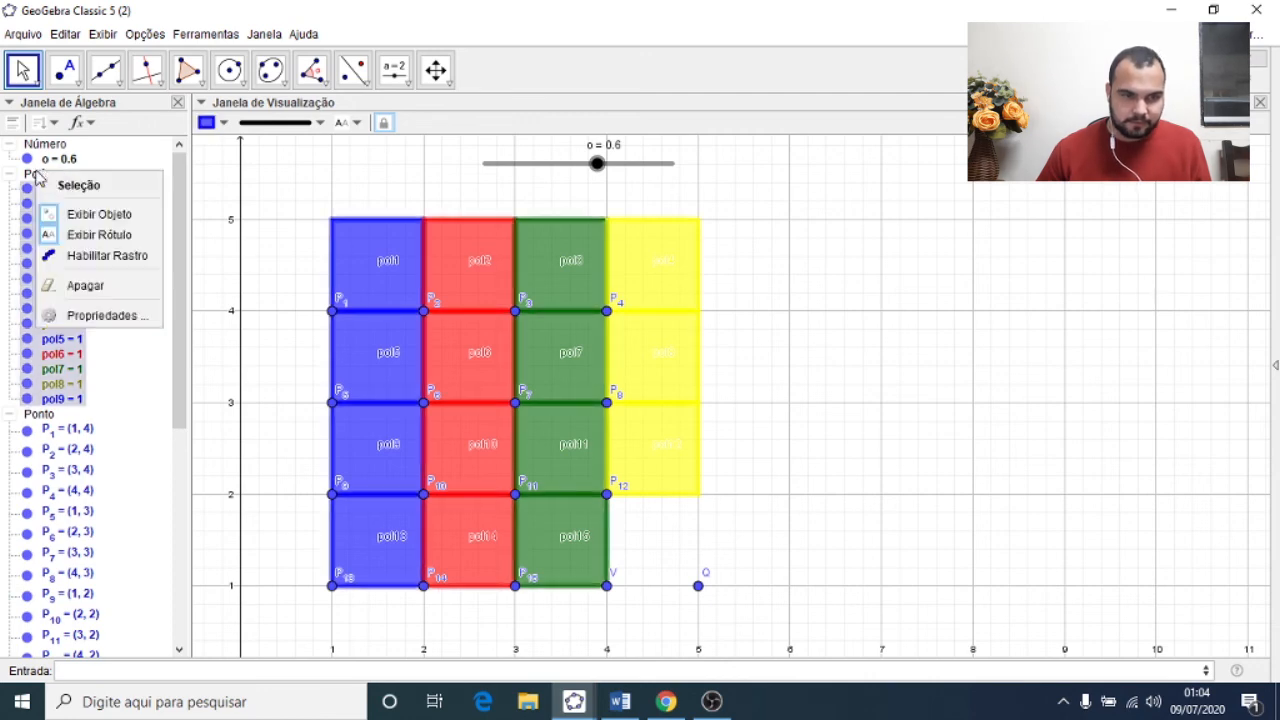
left_click(80, 236)
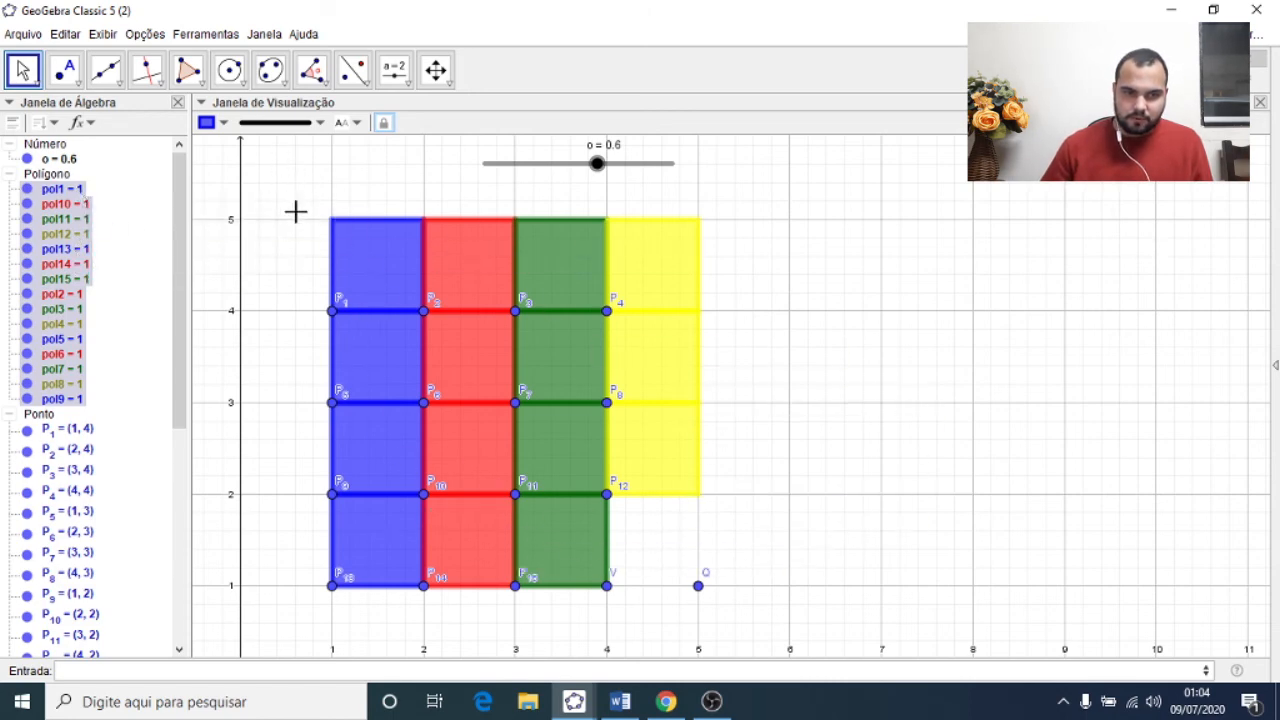
Step: Select all the squares and points of the puzzle, set their Descrição to sem estilo and close the properties
left_click_drag(308, 193, 760, 616)
right_click(580, 437)
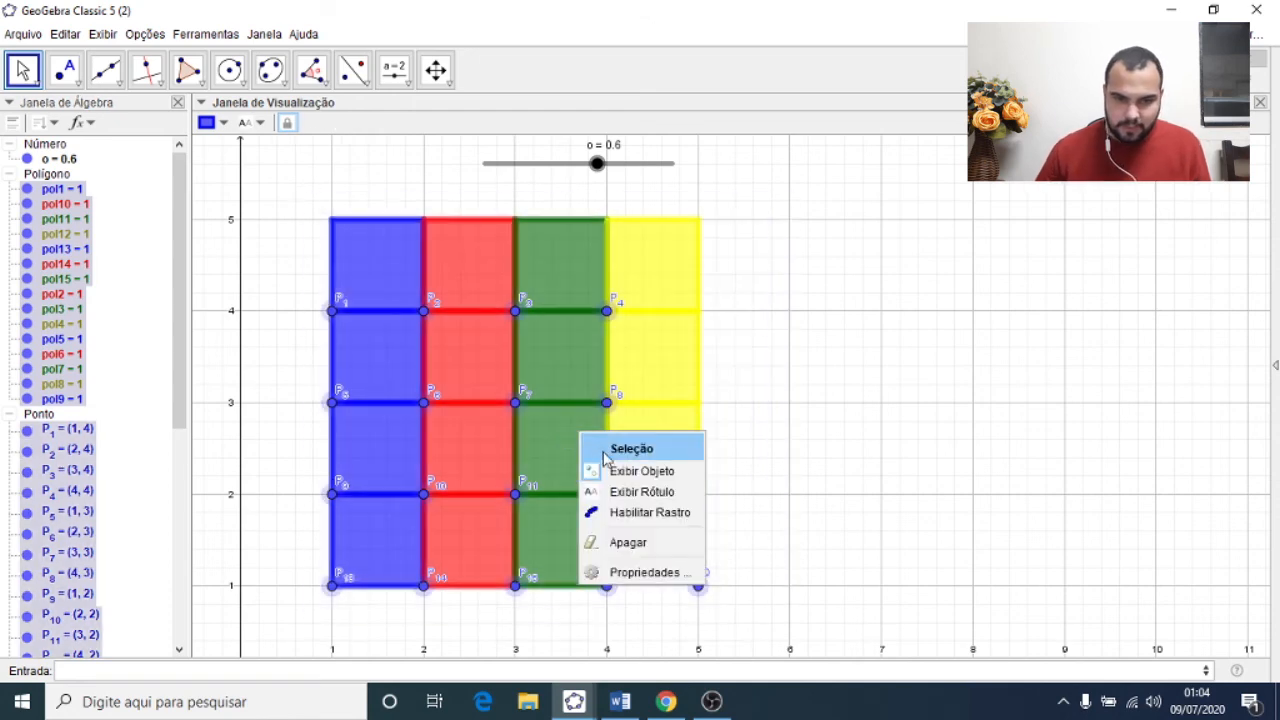
left_click(643, 573)
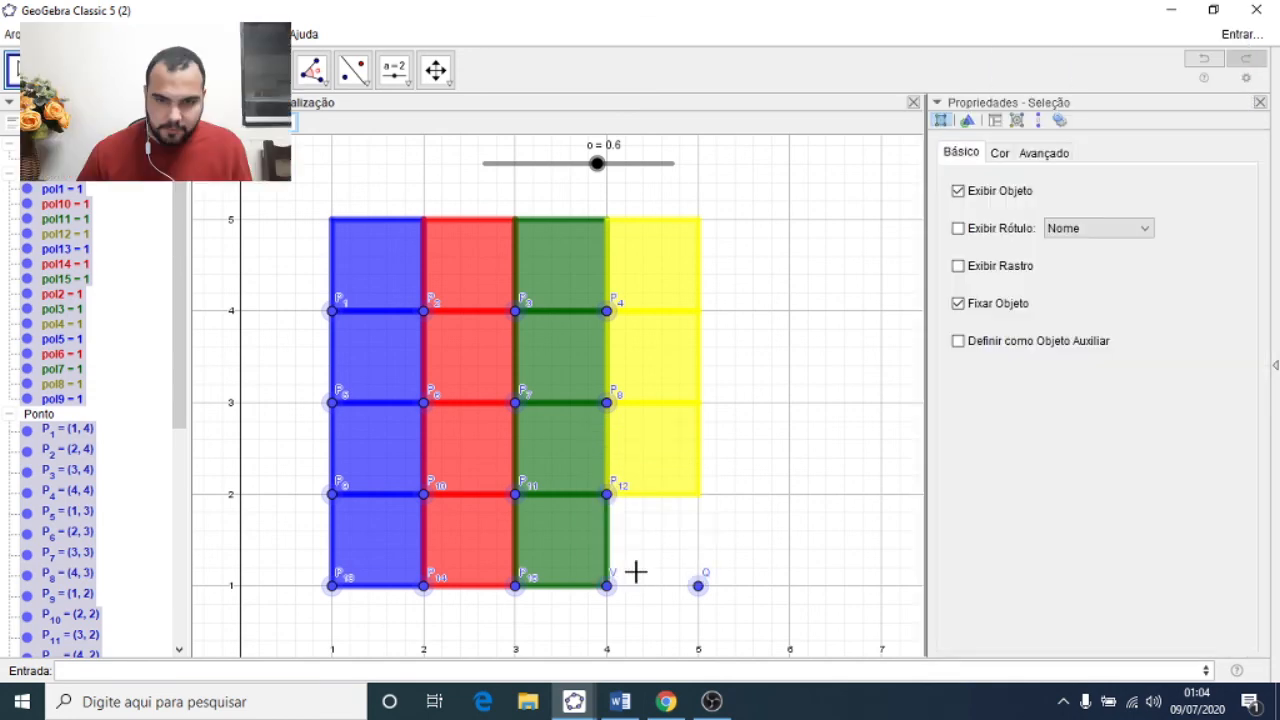
left_click(1040, 154)
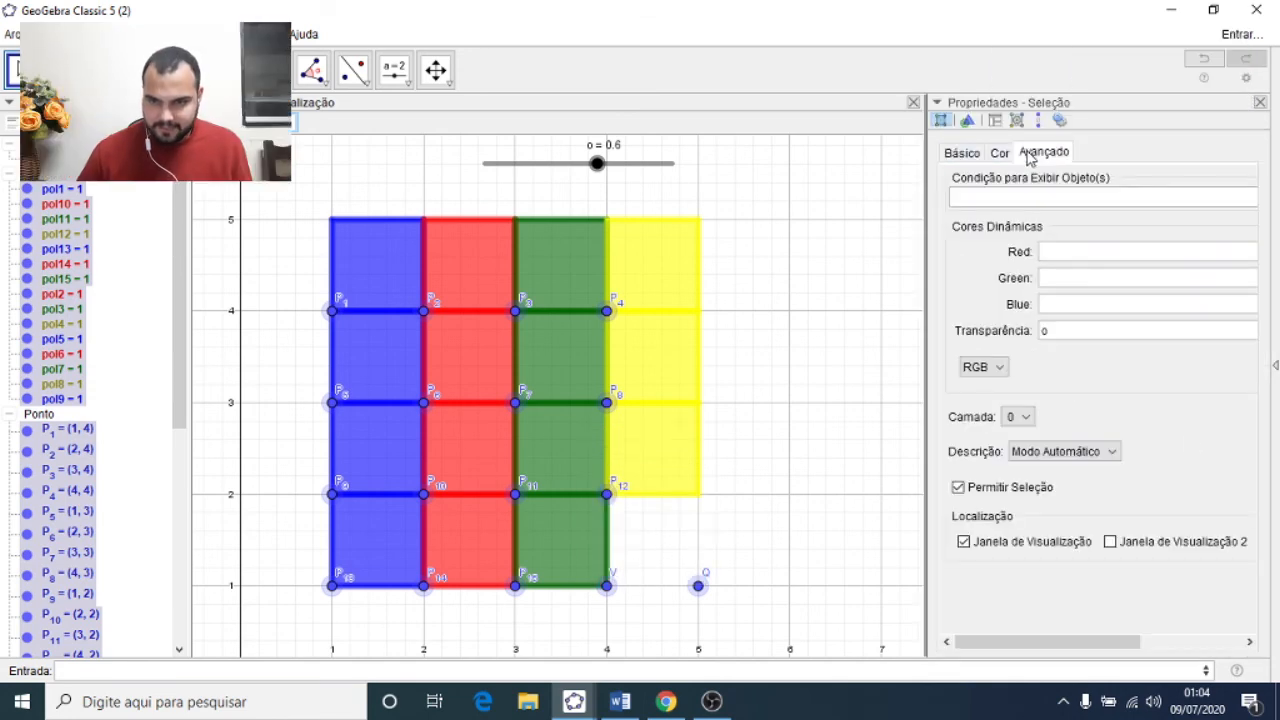
left_click(1109, 451)
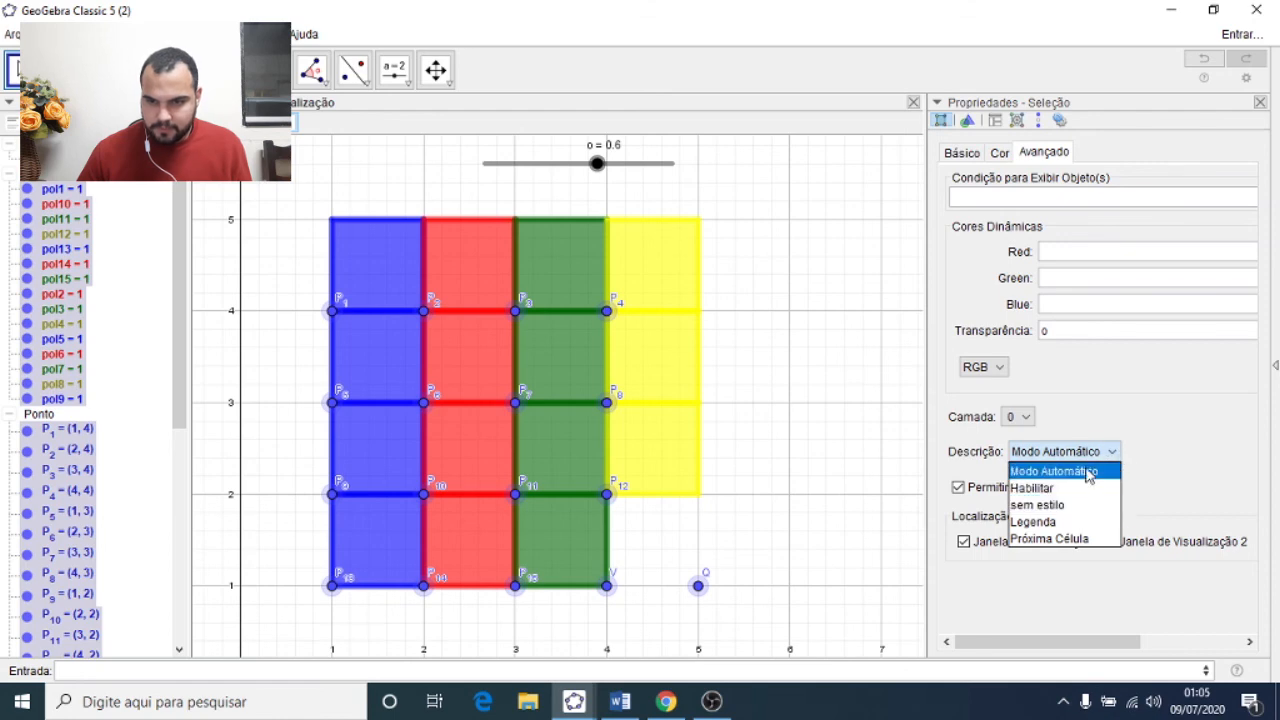
left_click(1053, 506)
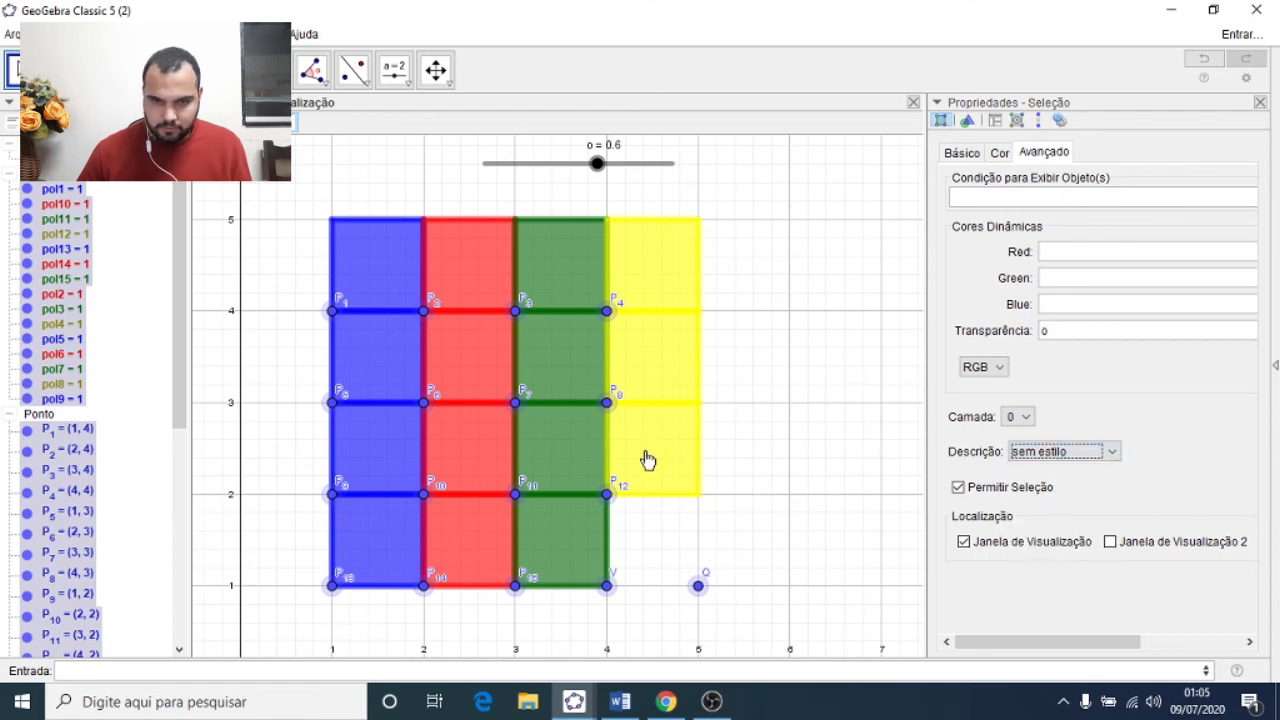
left_click(1260, 102)
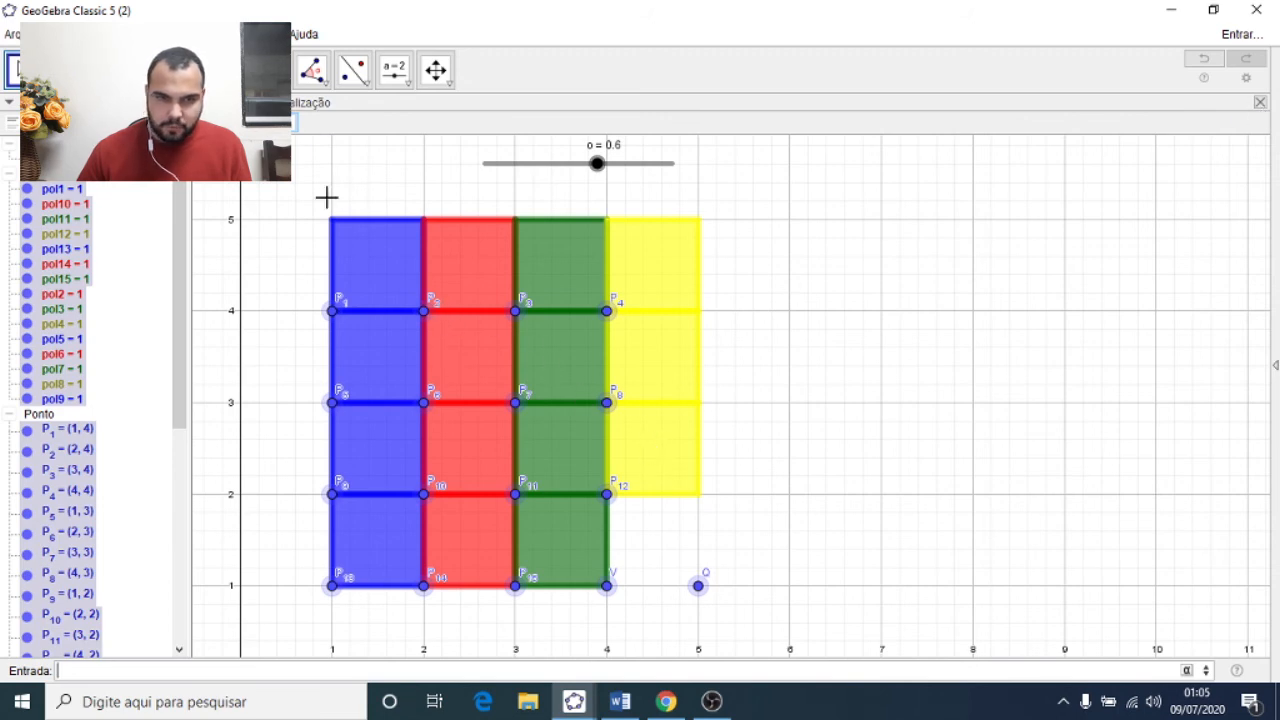
Step: Select the whole puzzle again, set its Descrição back to Modo Automático and clear the selection
left_click_drag(302, 195, 751, 609)
right_click(689, 445)
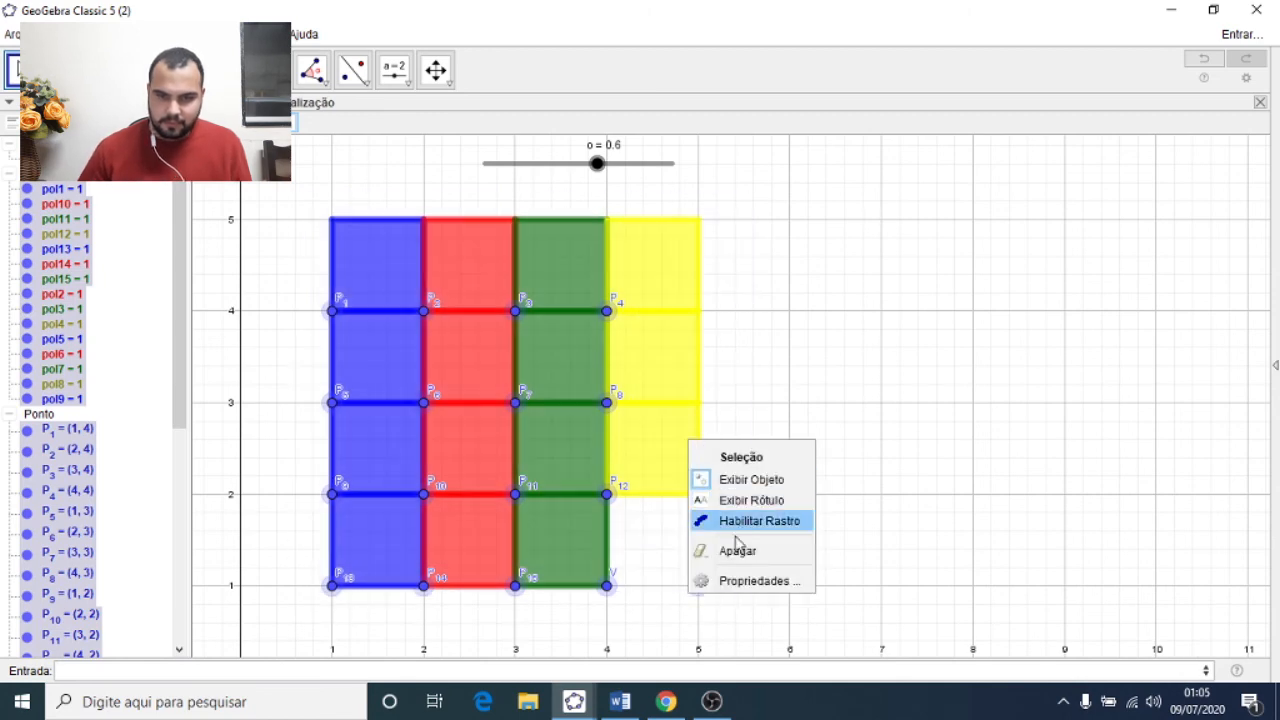
left_click(737, 579)
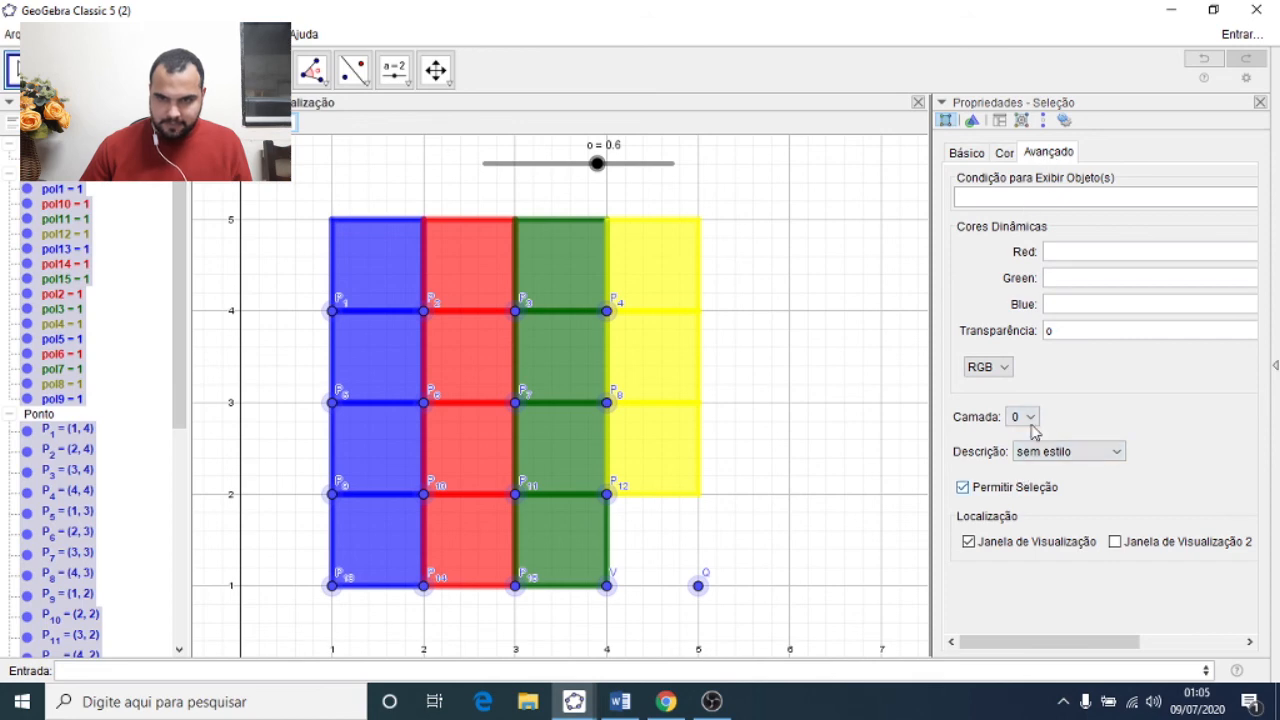
left_click(1087, 452)
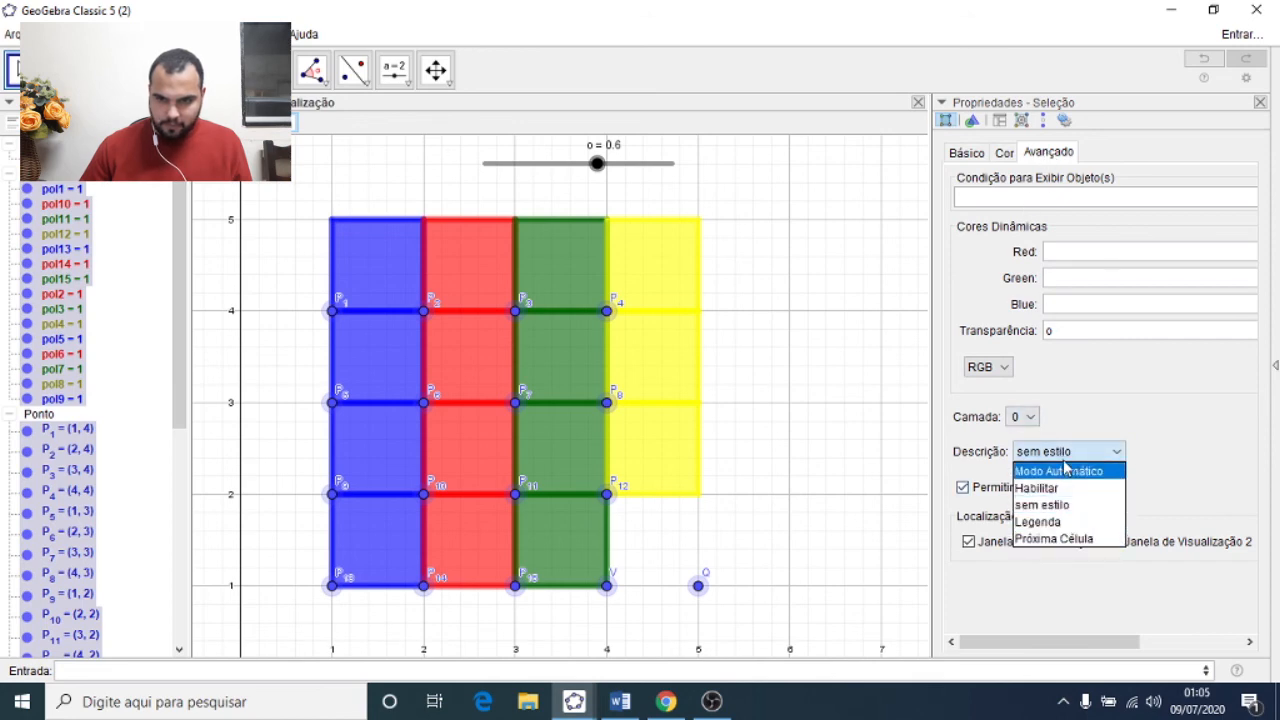
left_click(1022, 471)
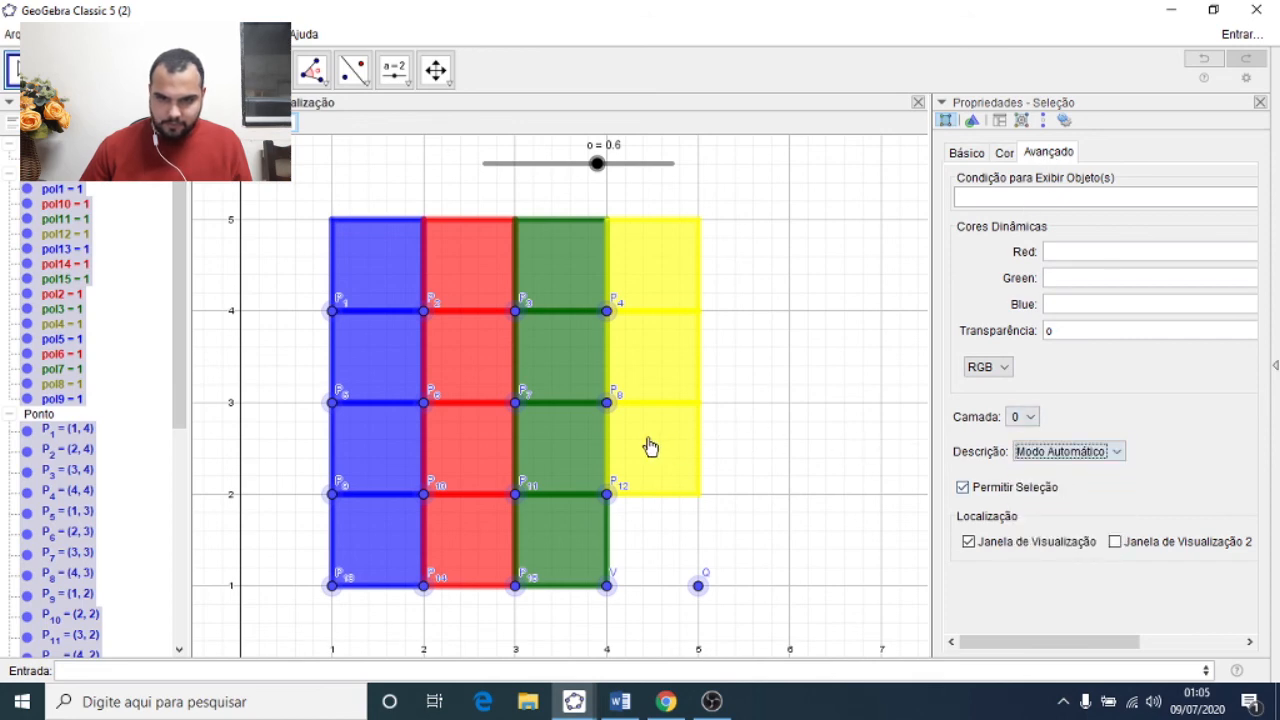
left_click(829, 301)
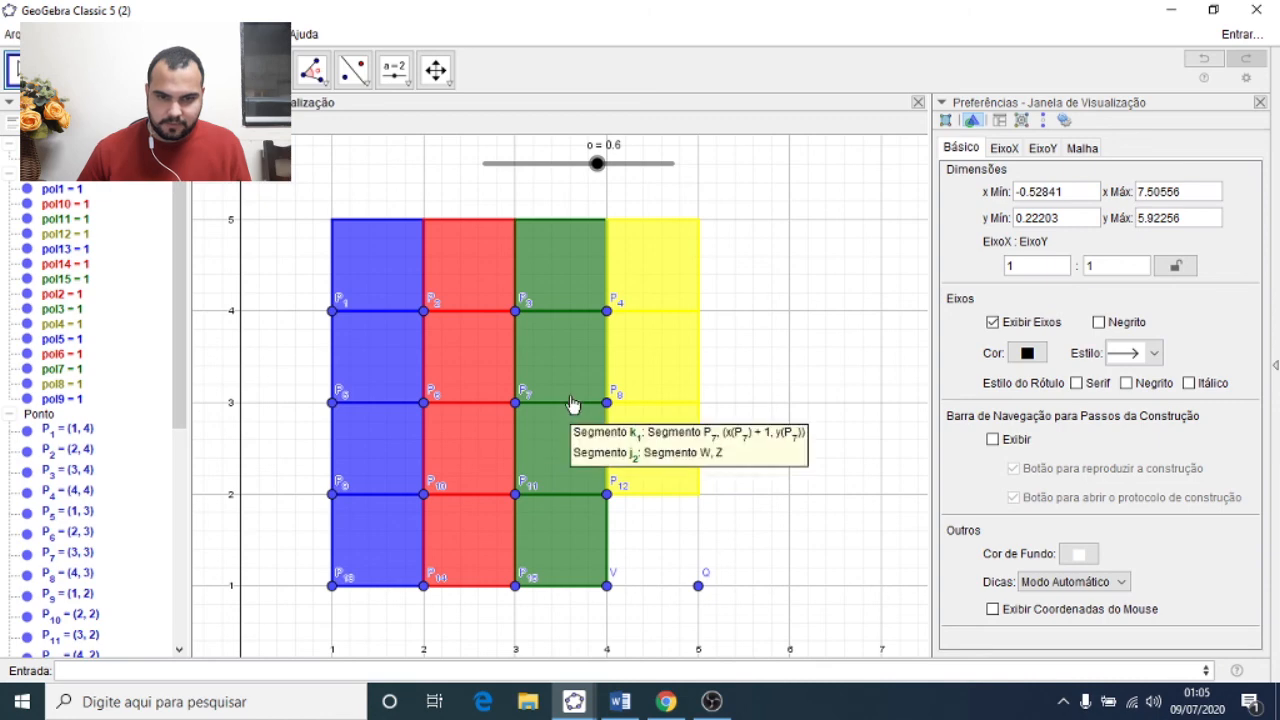
Step: Reselect all the squares and points, set their Descrição to sem estilo and deselect them
left_click_drag(283, 186, 777, 646)
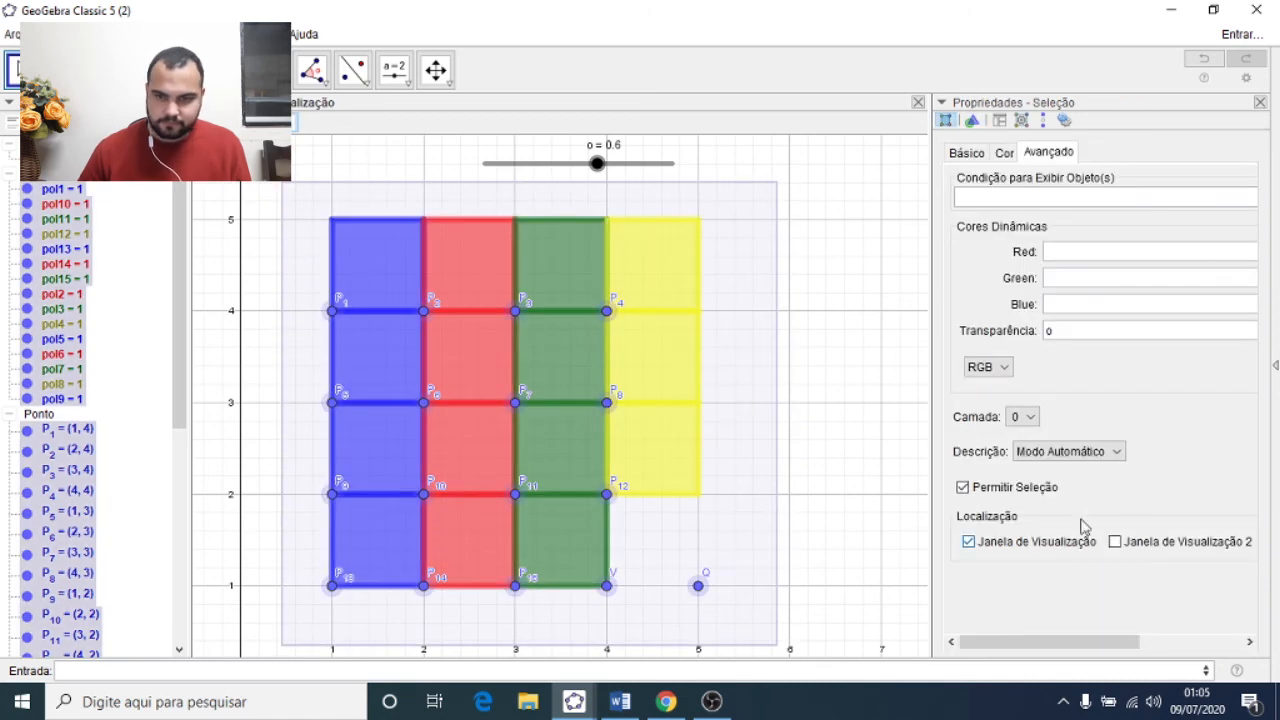
left_click(1108, 452)
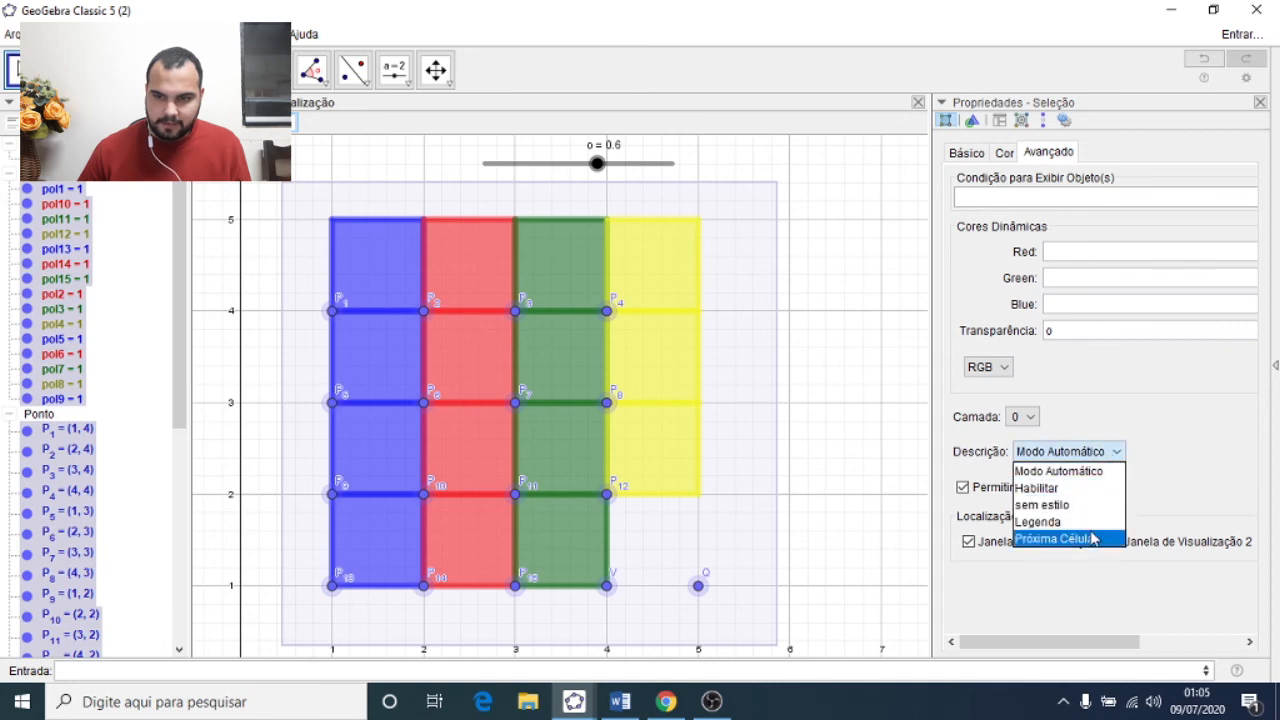
left_click(1042, 504)
left_click(886, 371)
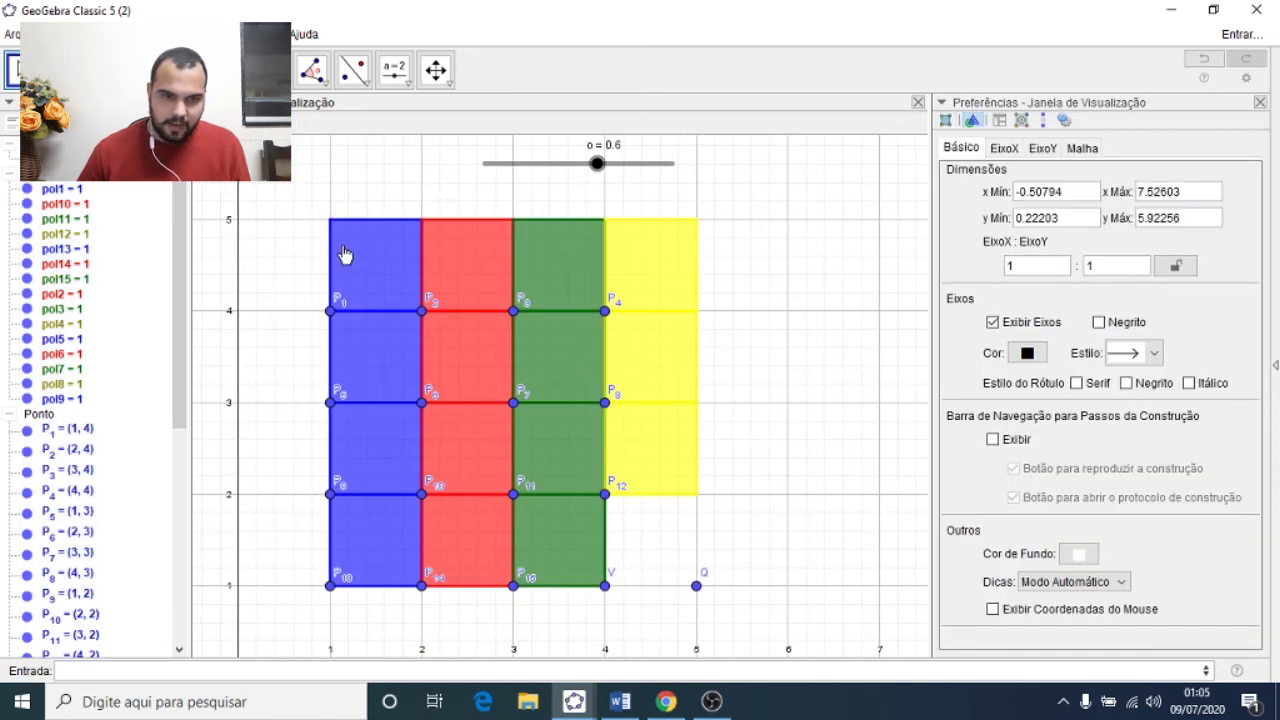
Step: Hide all the points of the puzzle from the graphics view and close the properties
left_click(35, 415)
right_click(35, 416)
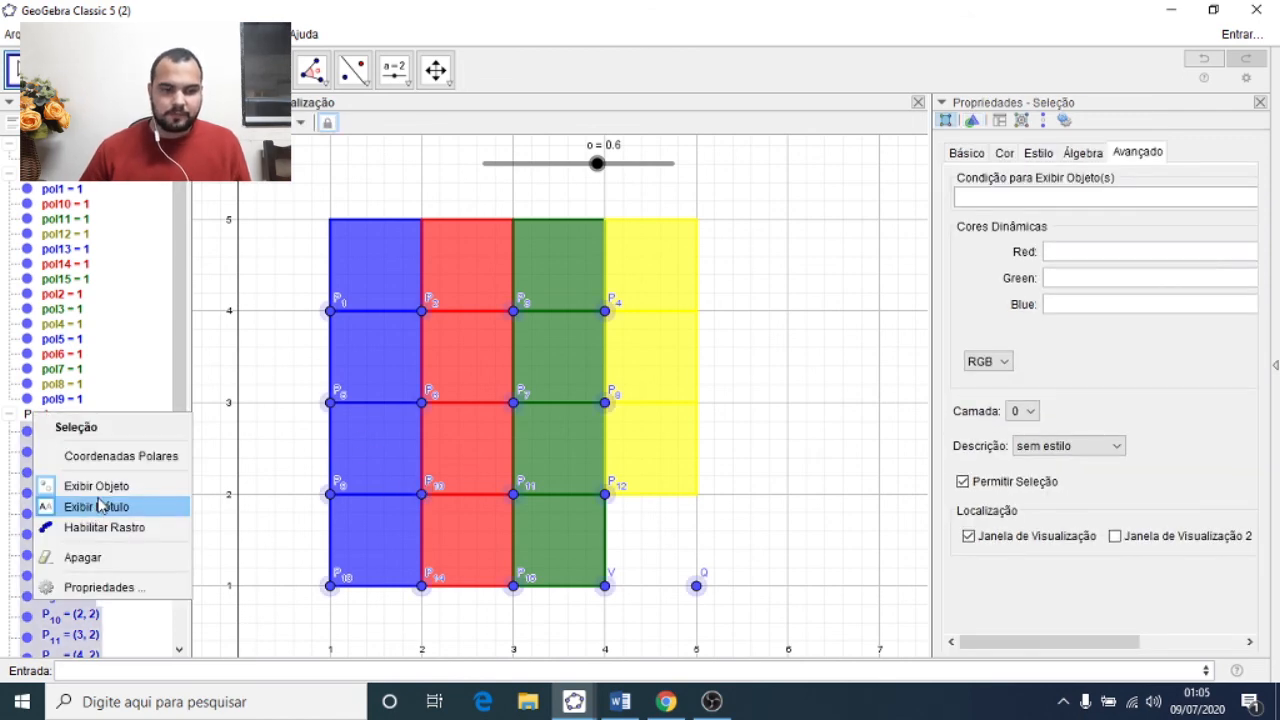
left_click(105, 489)
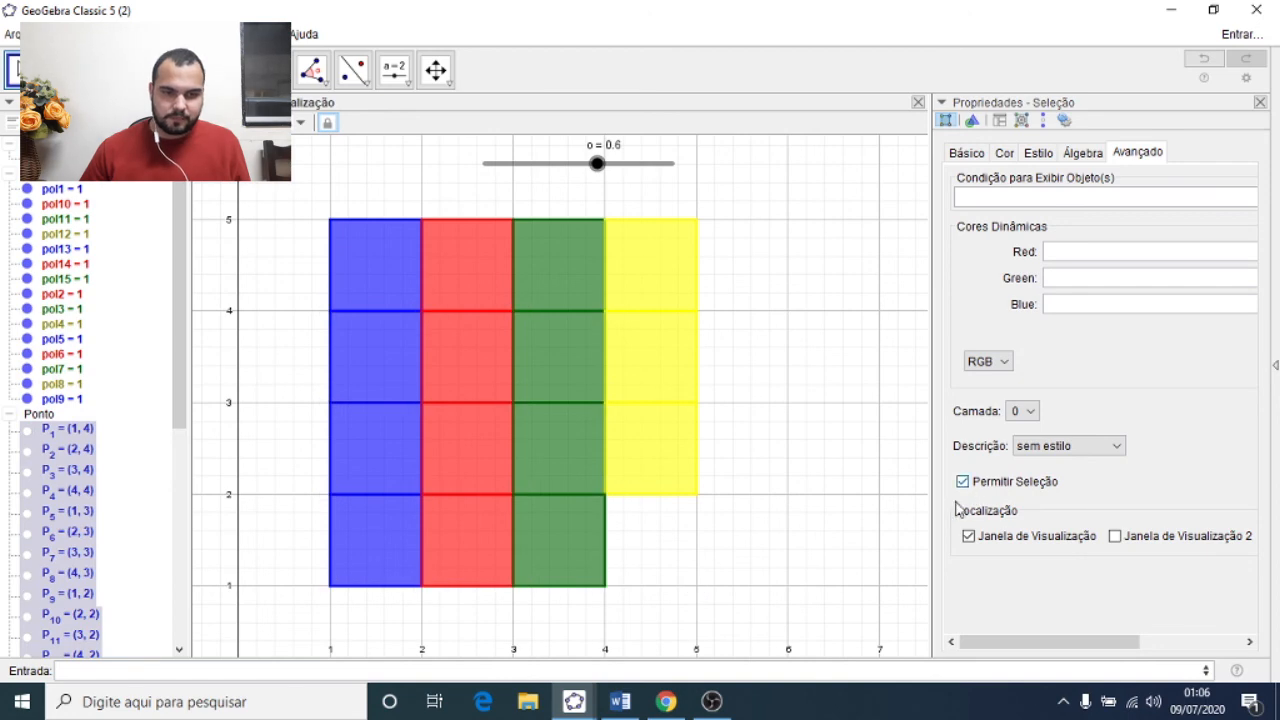
left_click(1260, 102)
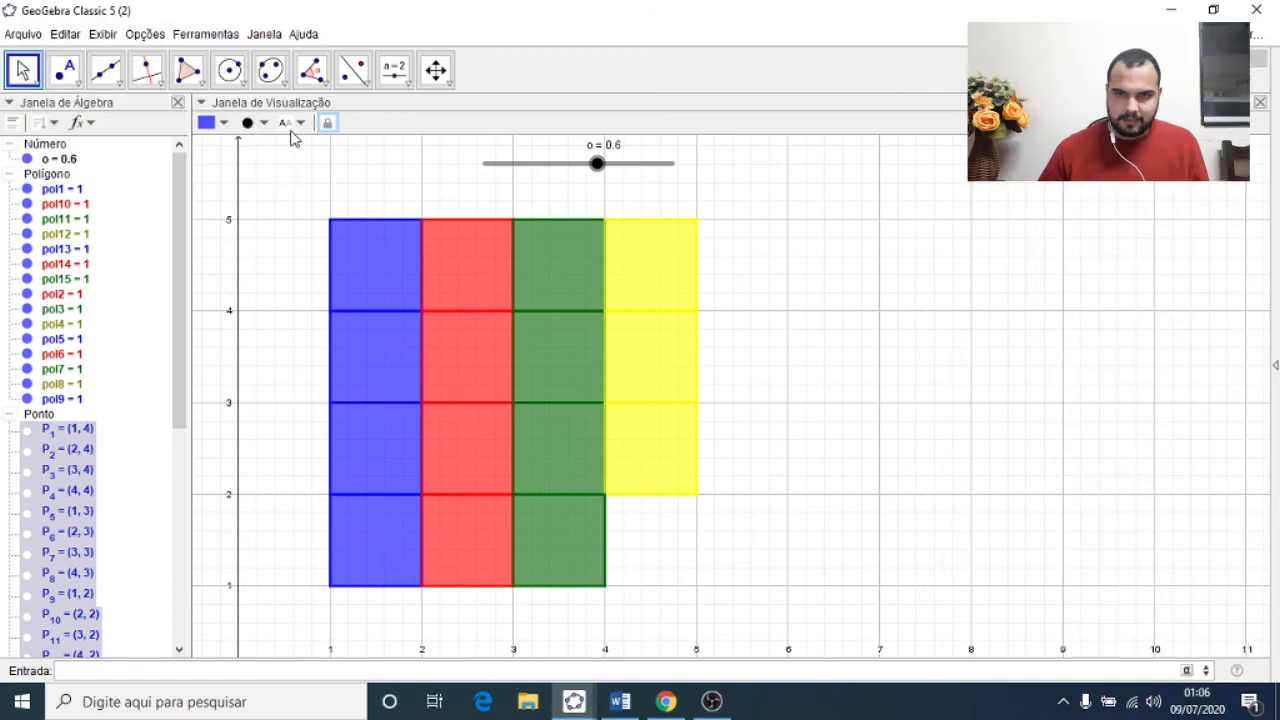
Step: Hide the slider o above the puzzle
scroll(323, 334, "up", 1)
scroll(560, 355, "down", 1)
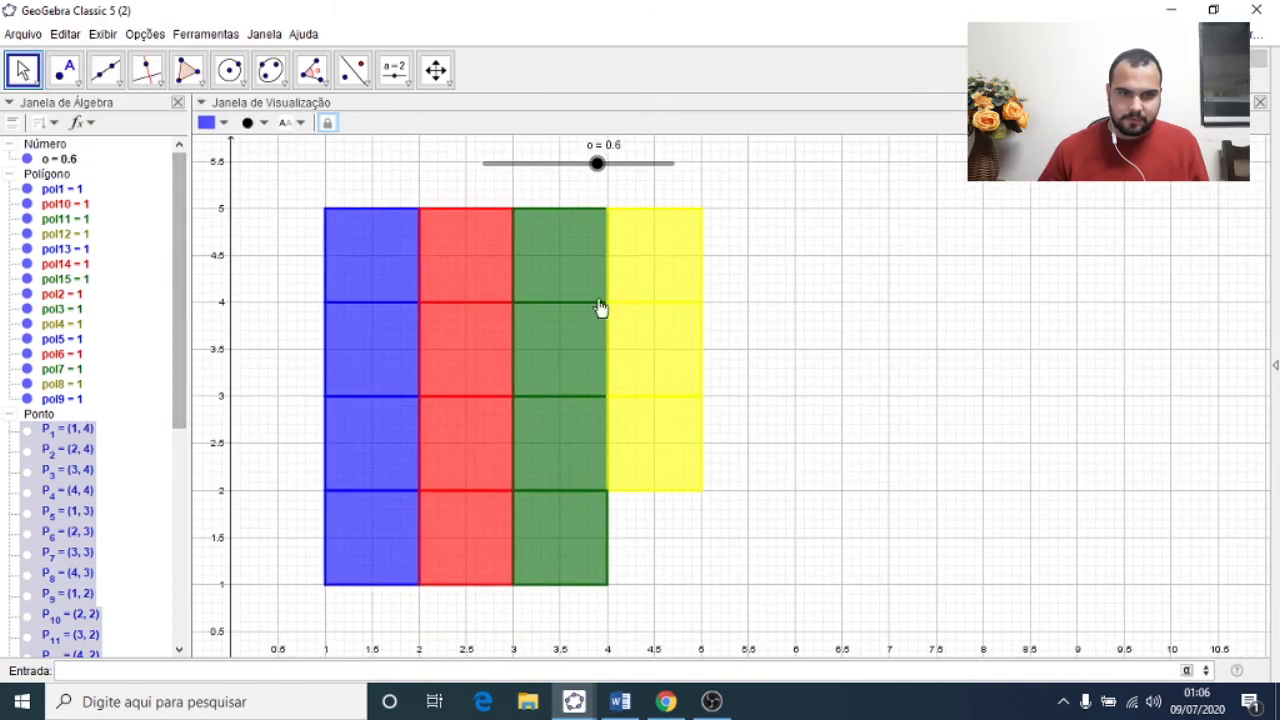
left_click(622, 170)
right_click(621, 168)
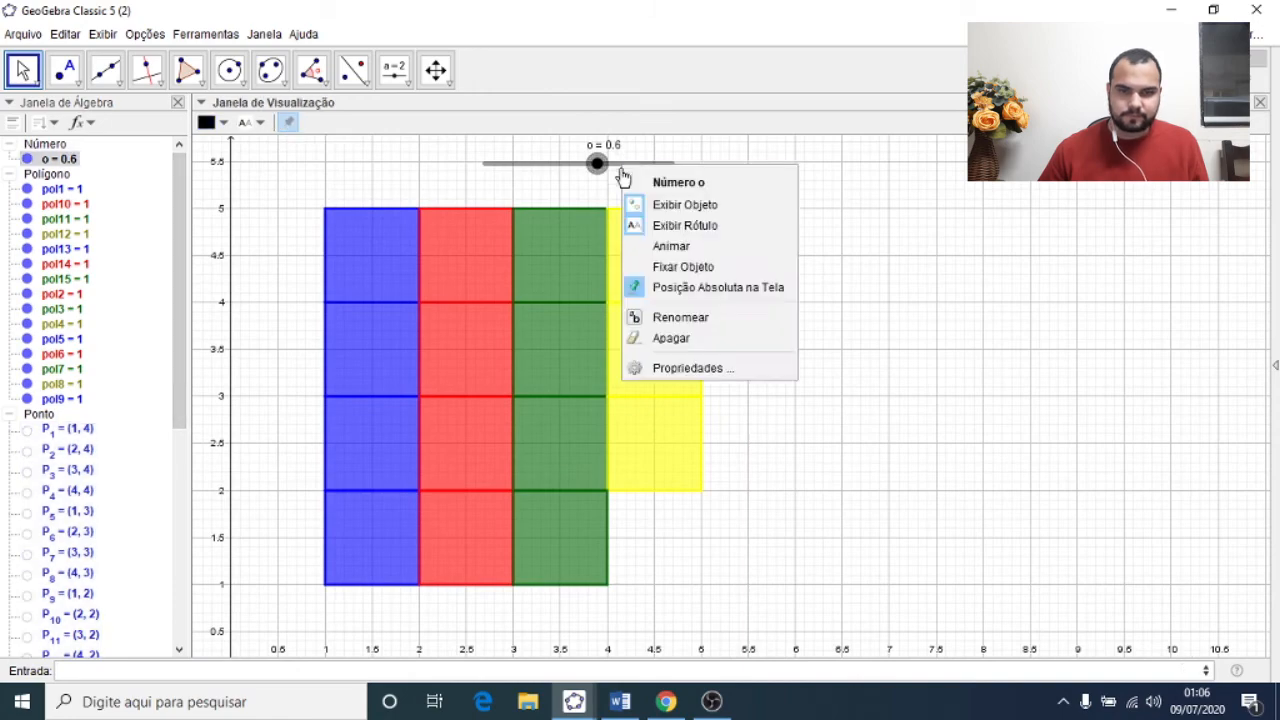
left_click(660, 207)
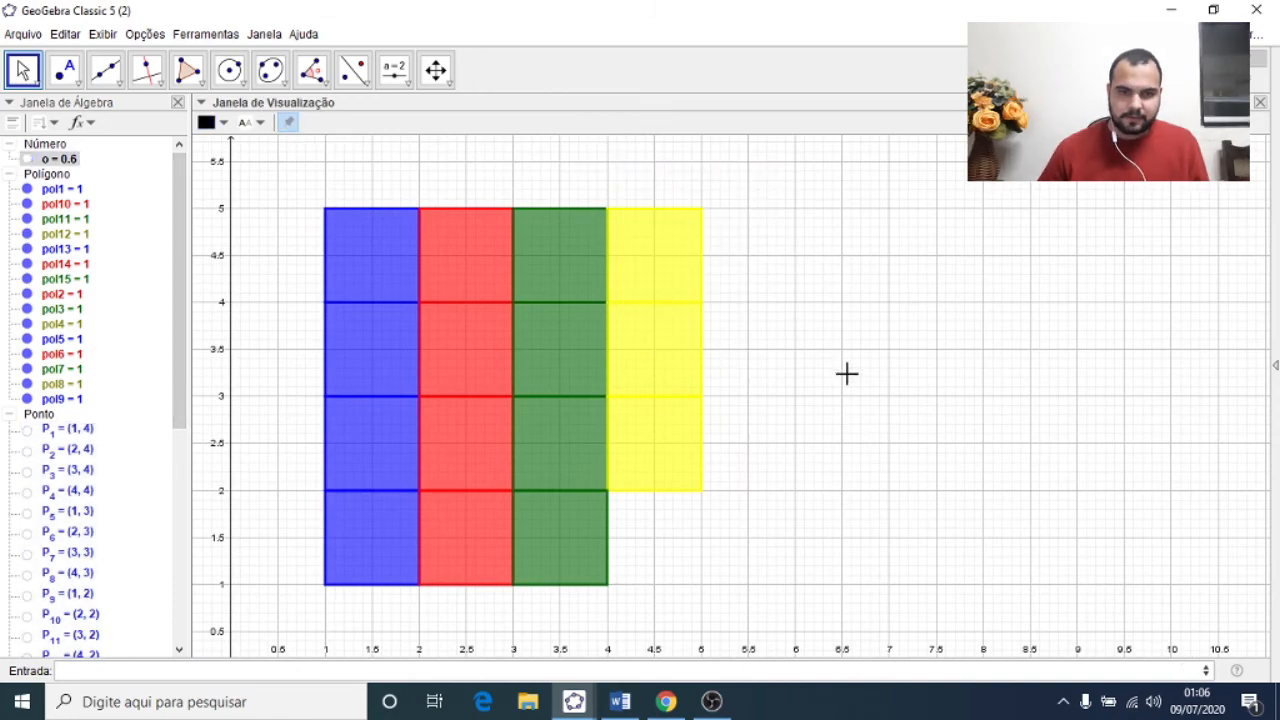
Step: Hide the axes and the grid of the graphics view behind the puzzle
left_click_drag(846, 371, 1014, 352)
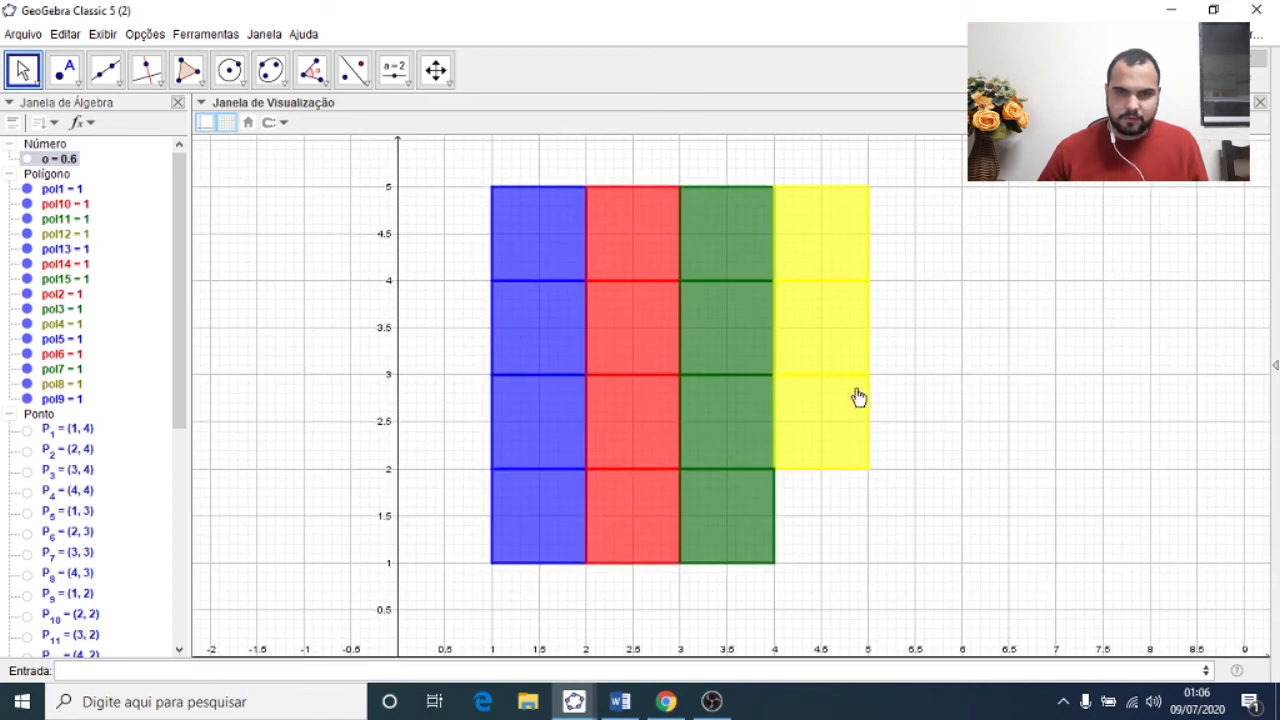
left_click_drag(963, 357, 873, 367)
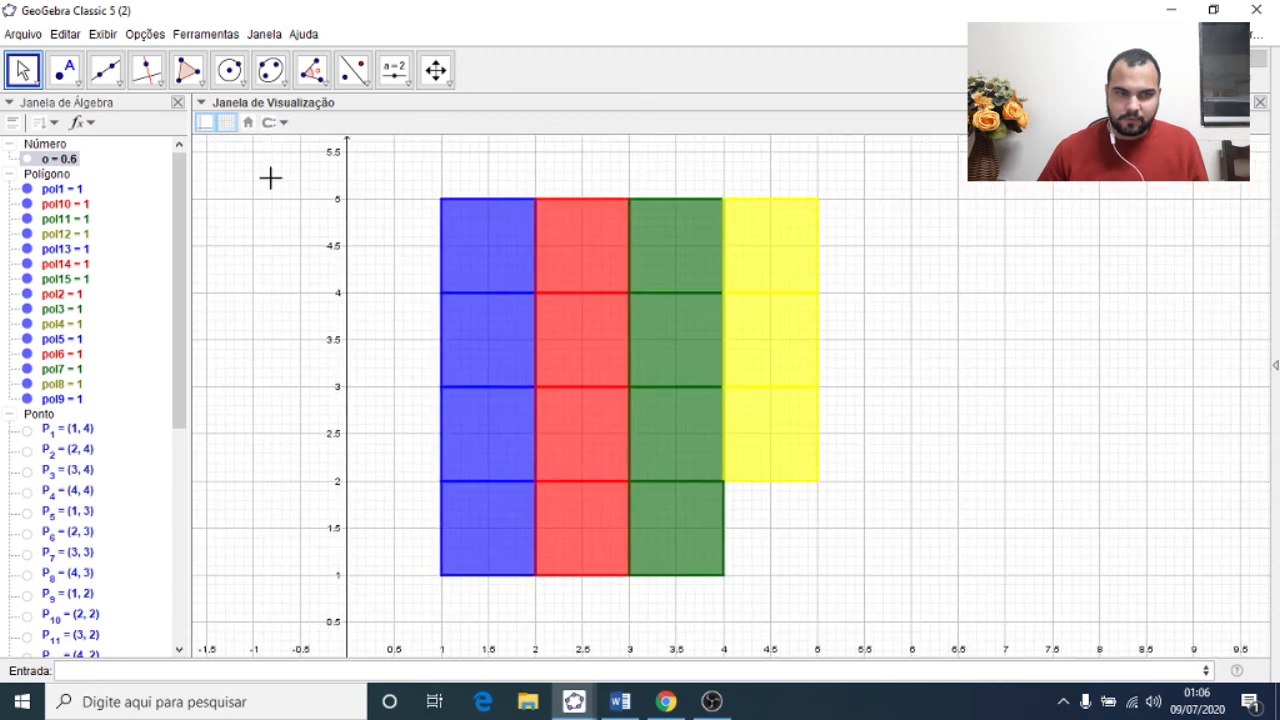
right_click(373, 300)
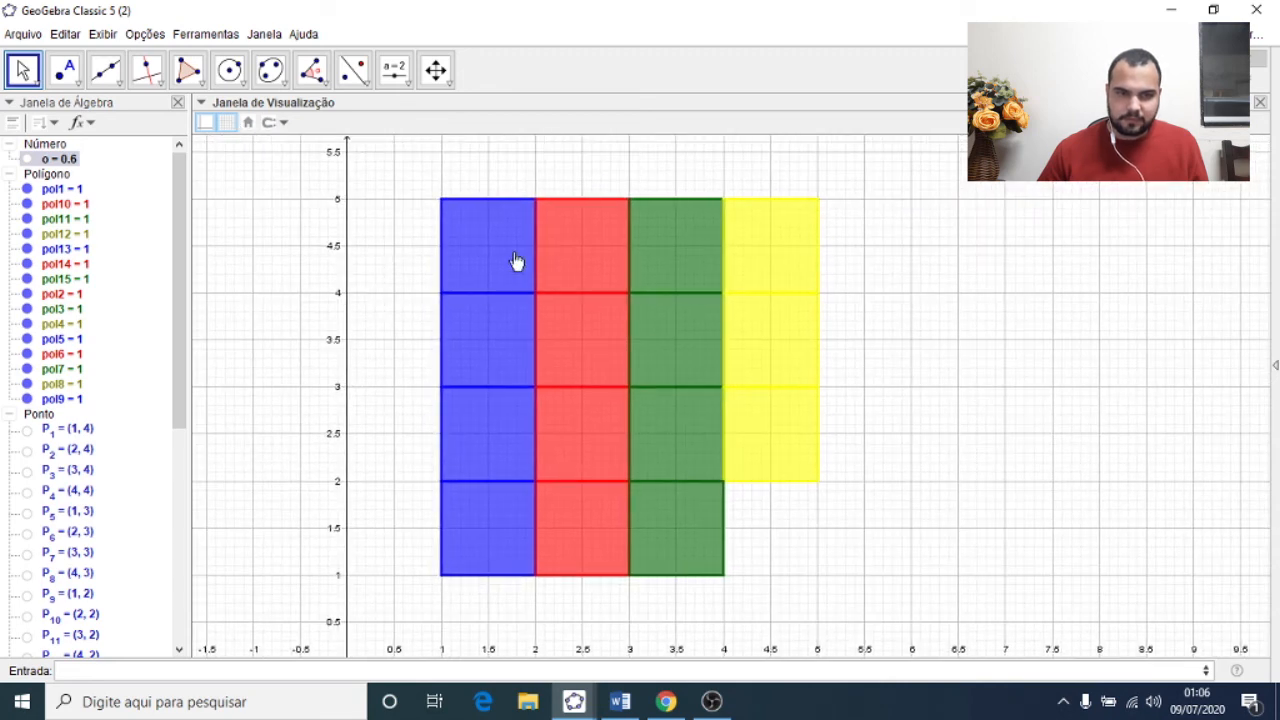
left_click(436, 71)
right_click(366, 234)
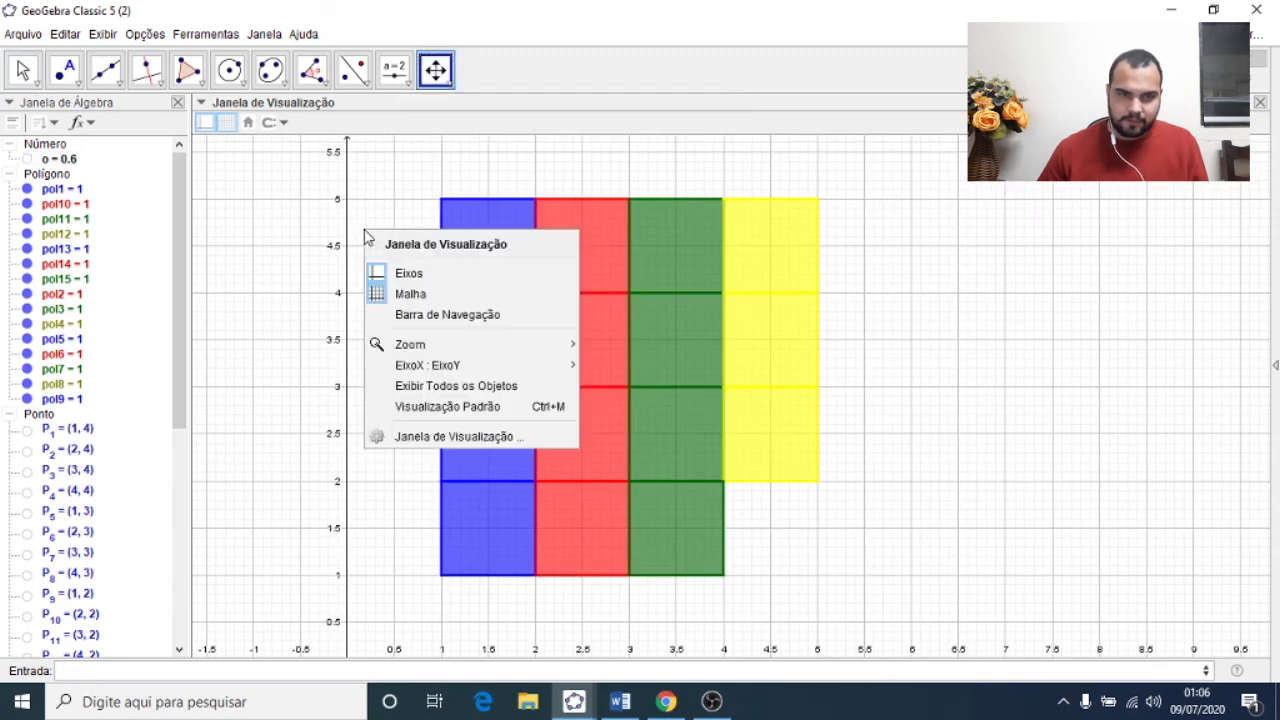
left_click(436, 71)
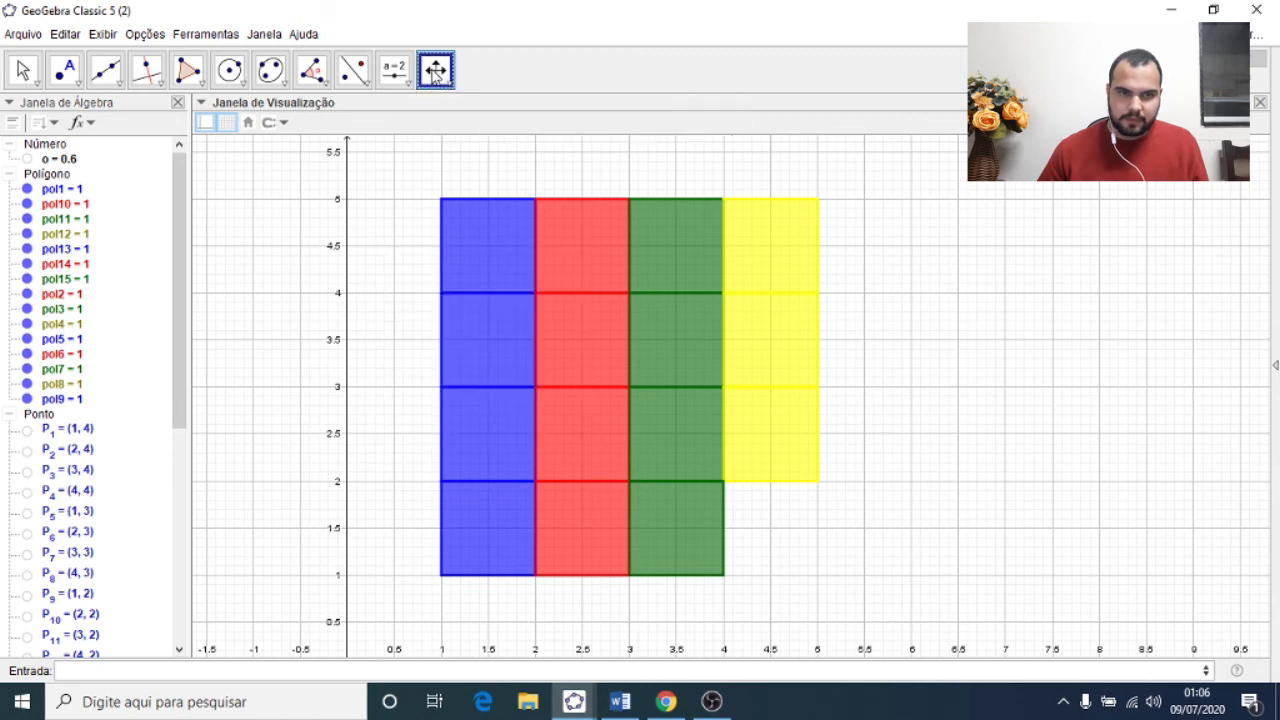
left_click(436, 71)
mouse_move(394, 70)
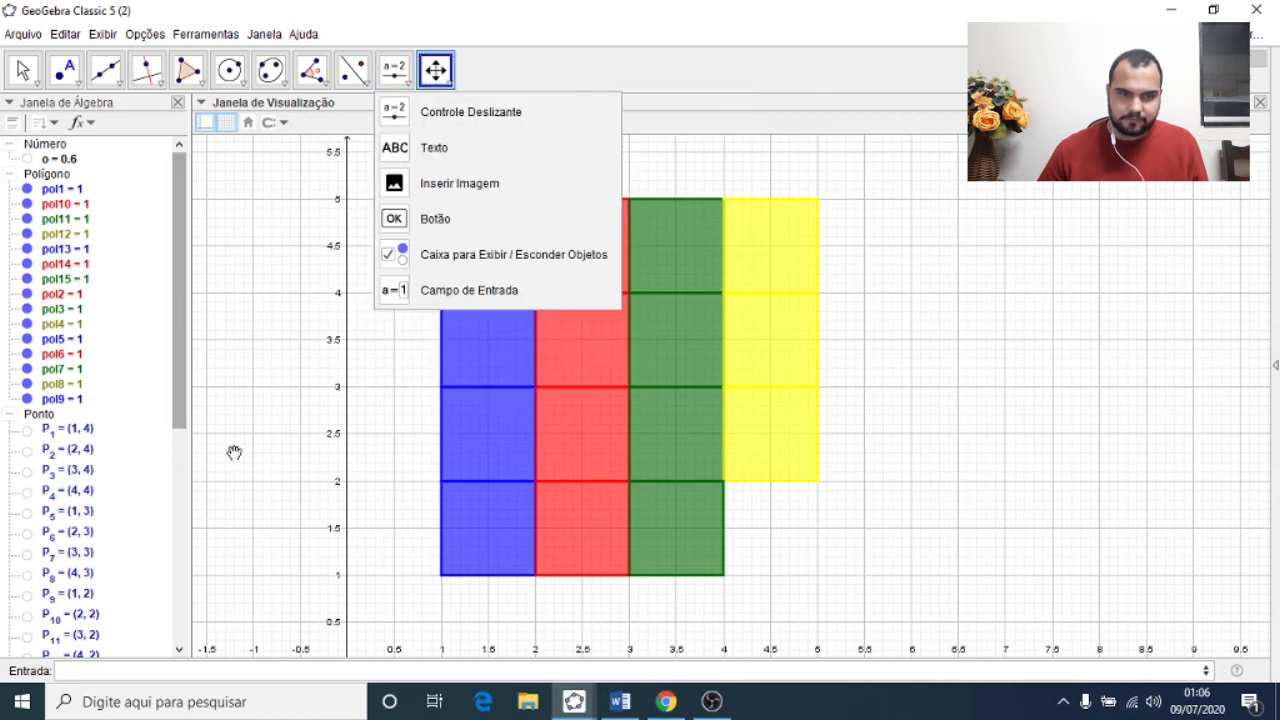
left_click(438, 70)
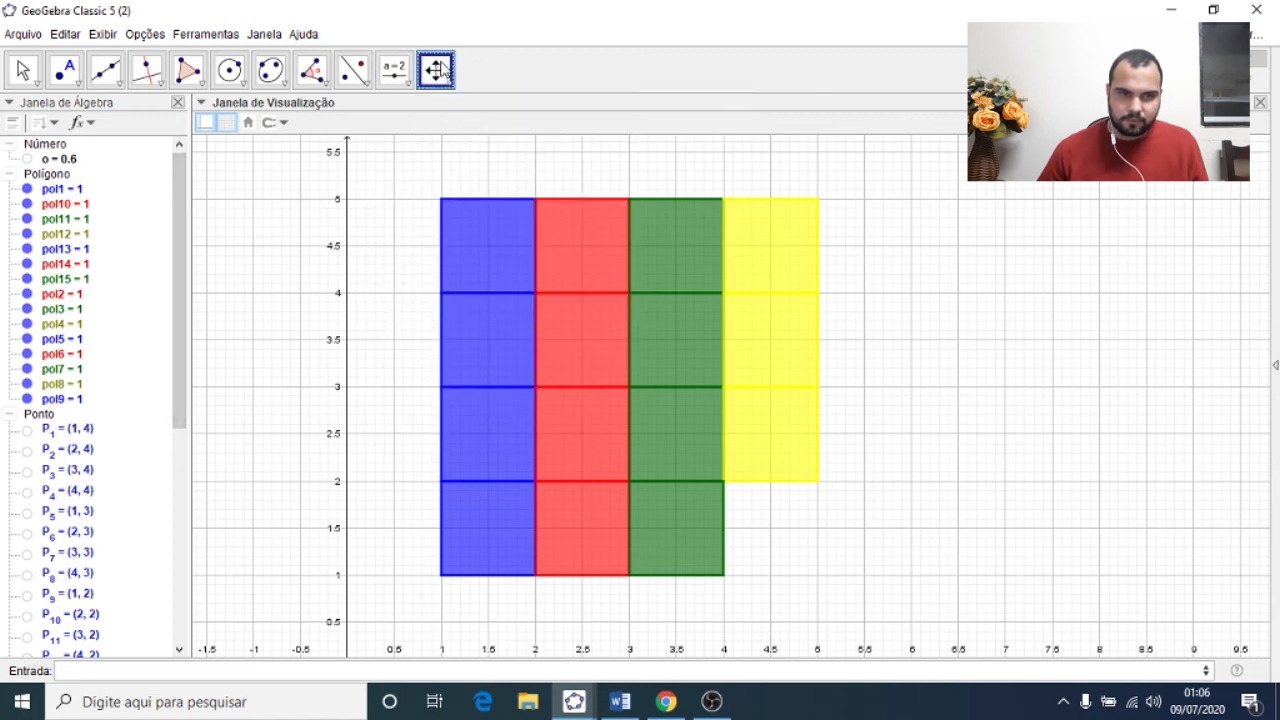
right_click(370, 204)
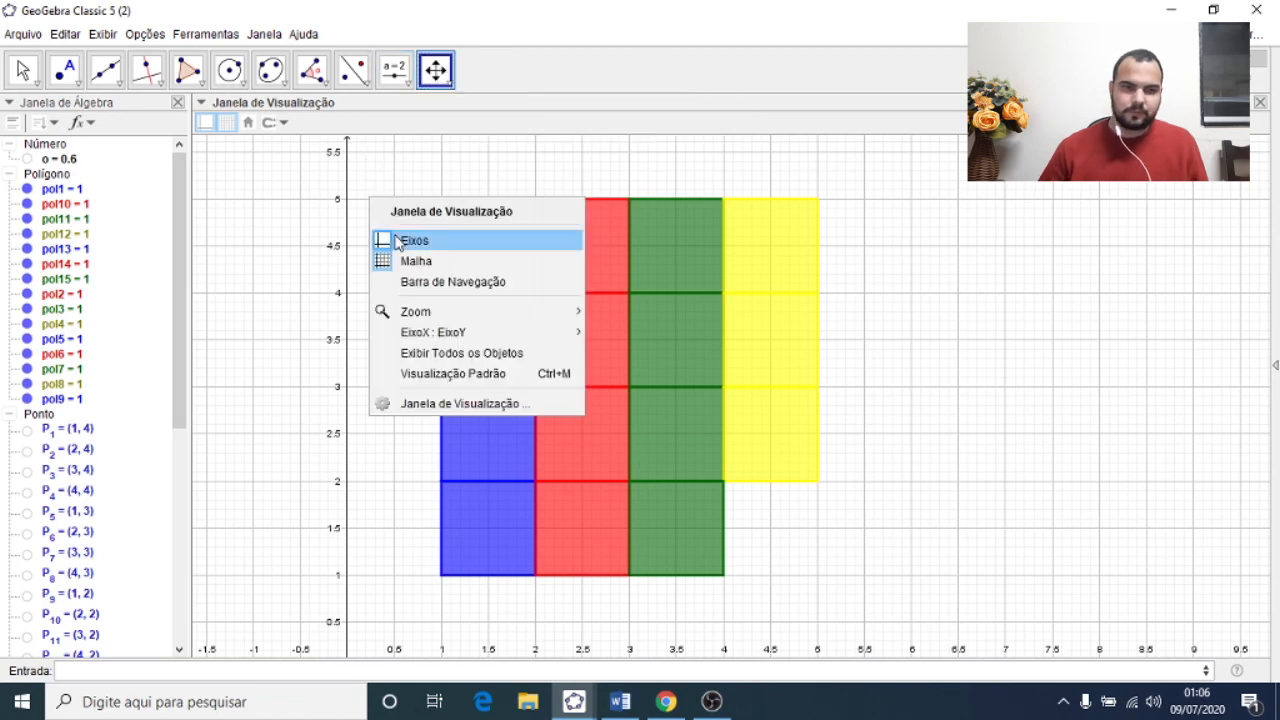
left_click(412, 240)
right_click(361, 214)
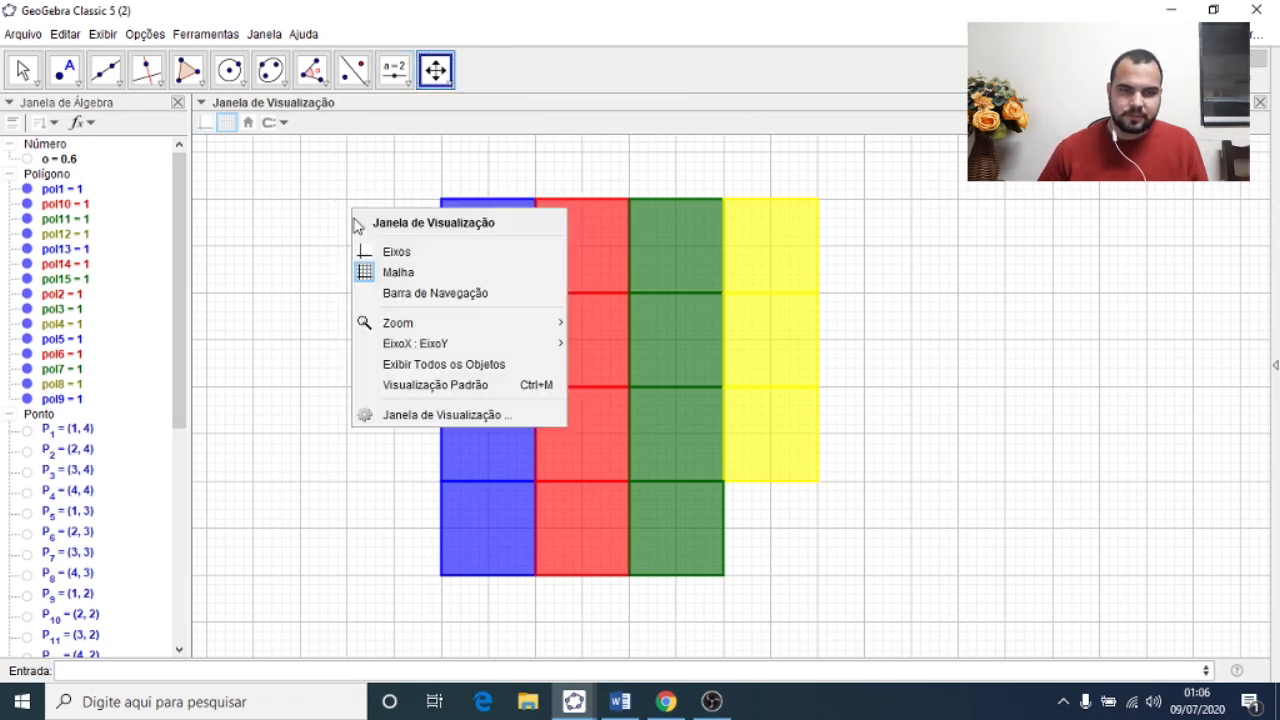
left_click(386, 269)
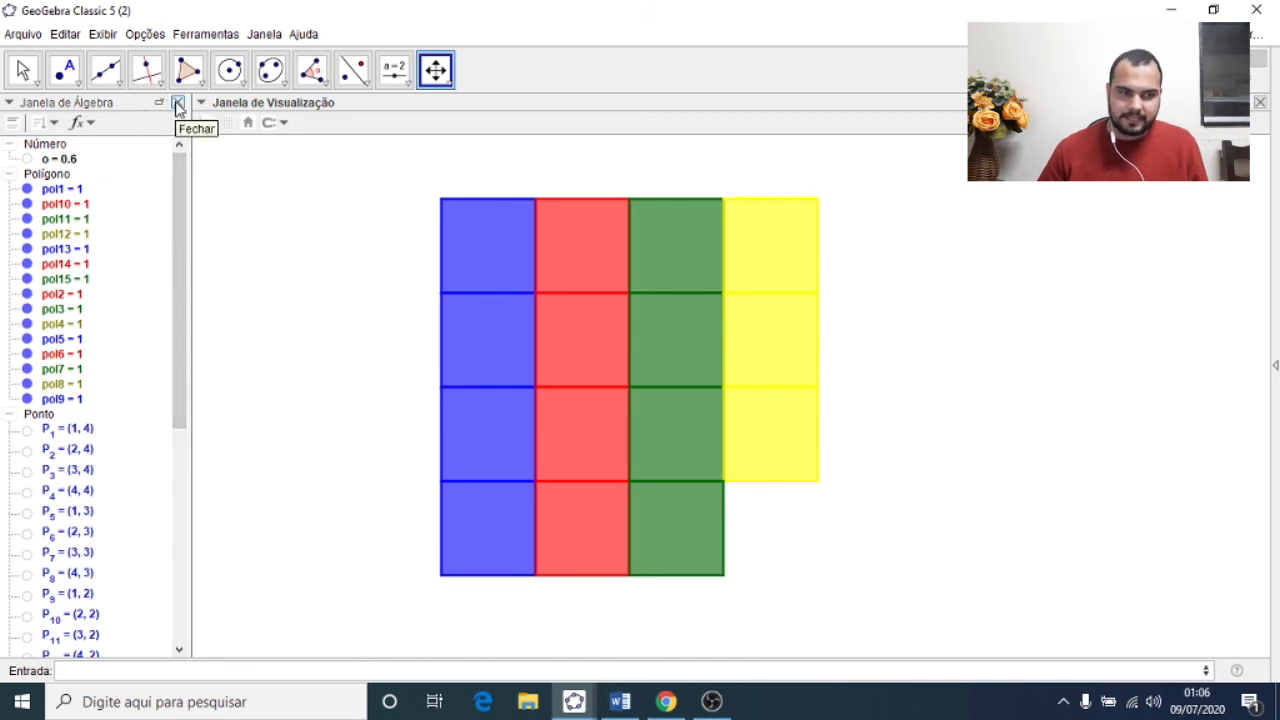
Step: Close the Janela de Álgebra so the puzzle has the whole window, and recenter it
scroll(63, 371, "down", 8)
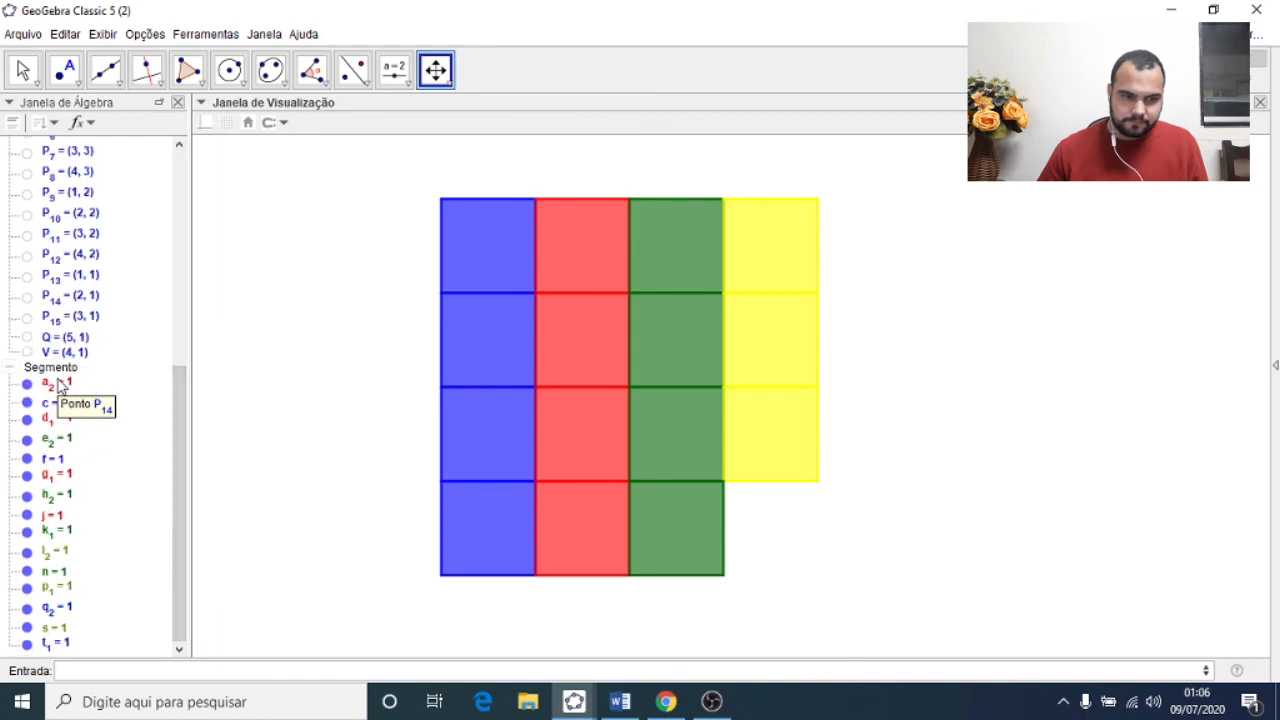
left_click(179, 104)
left_click_drag(748, 397, 942, 403)
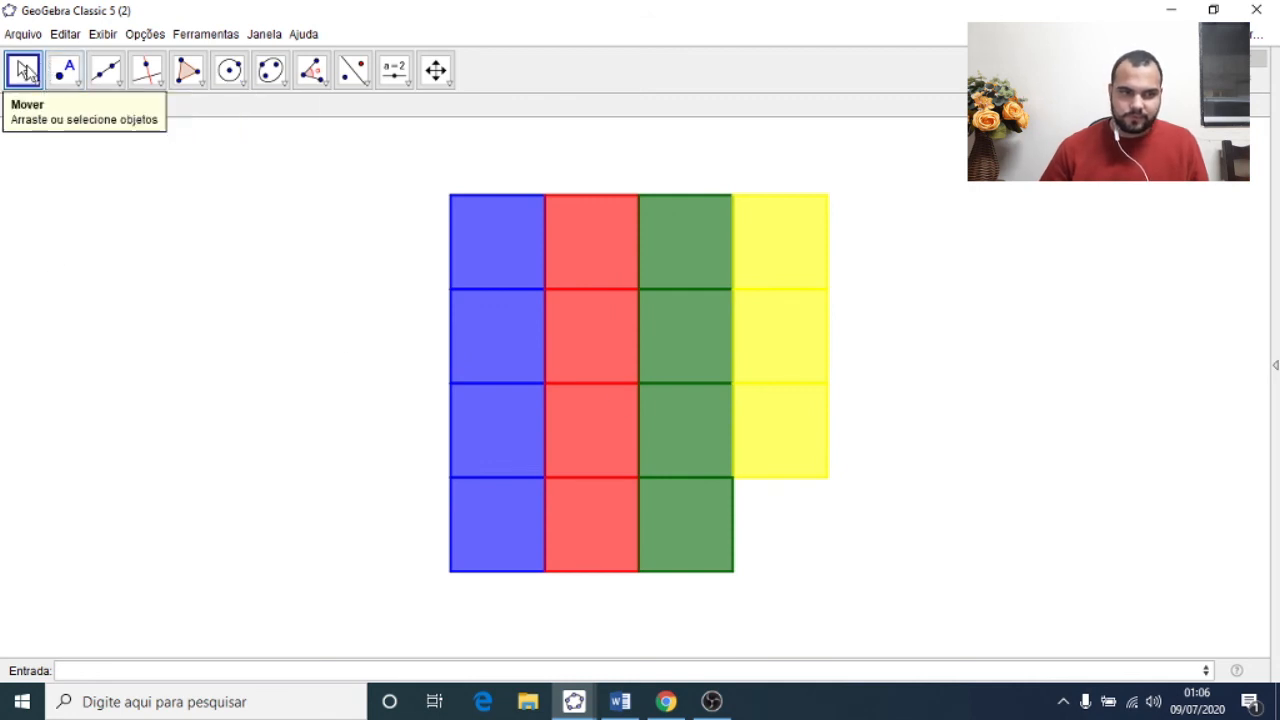
Step: Test the puzzle with the Mover tool by sliding green, yellow and red squares one after another into the empty space
left_click(28, 72)
left_click_drag(674, 543, 705, 545)
left_click(766, 457)
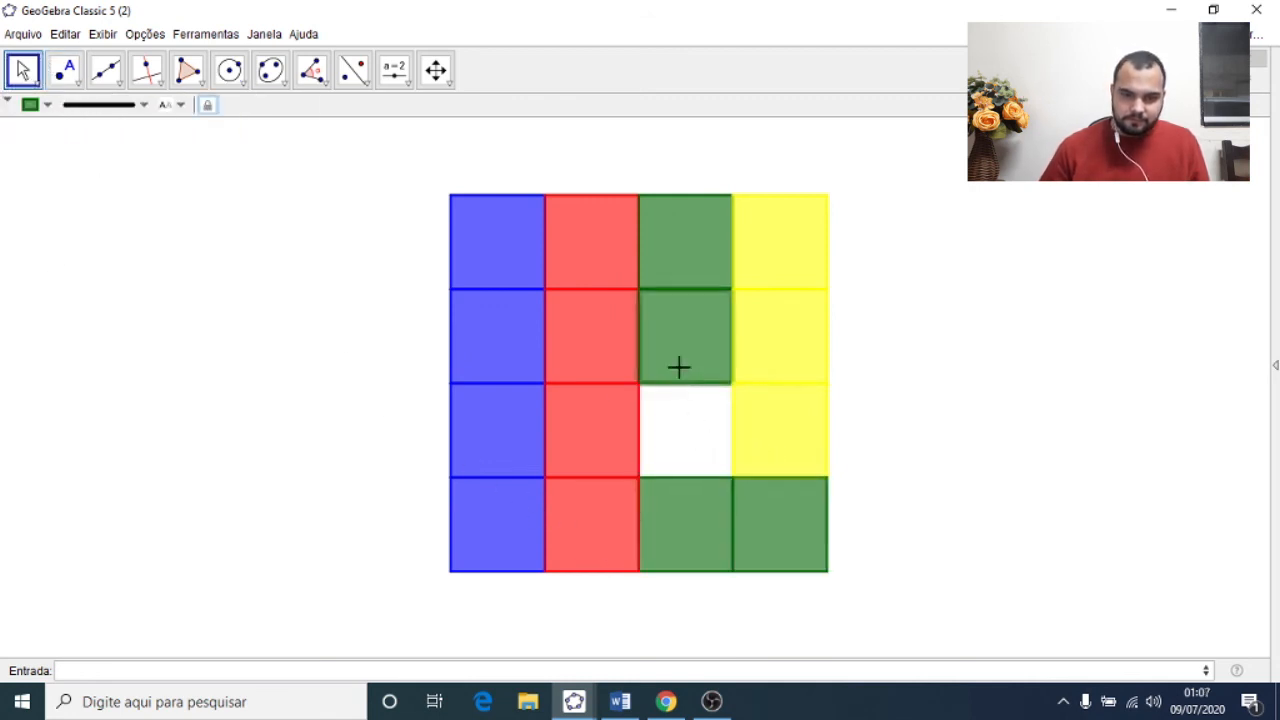
left_click_drag(677, 366, 680, 440)
left_click_drag(774, 371, 680, 360)
left_click_drag(768, 280, 768, 374)
left_click(733, 254)
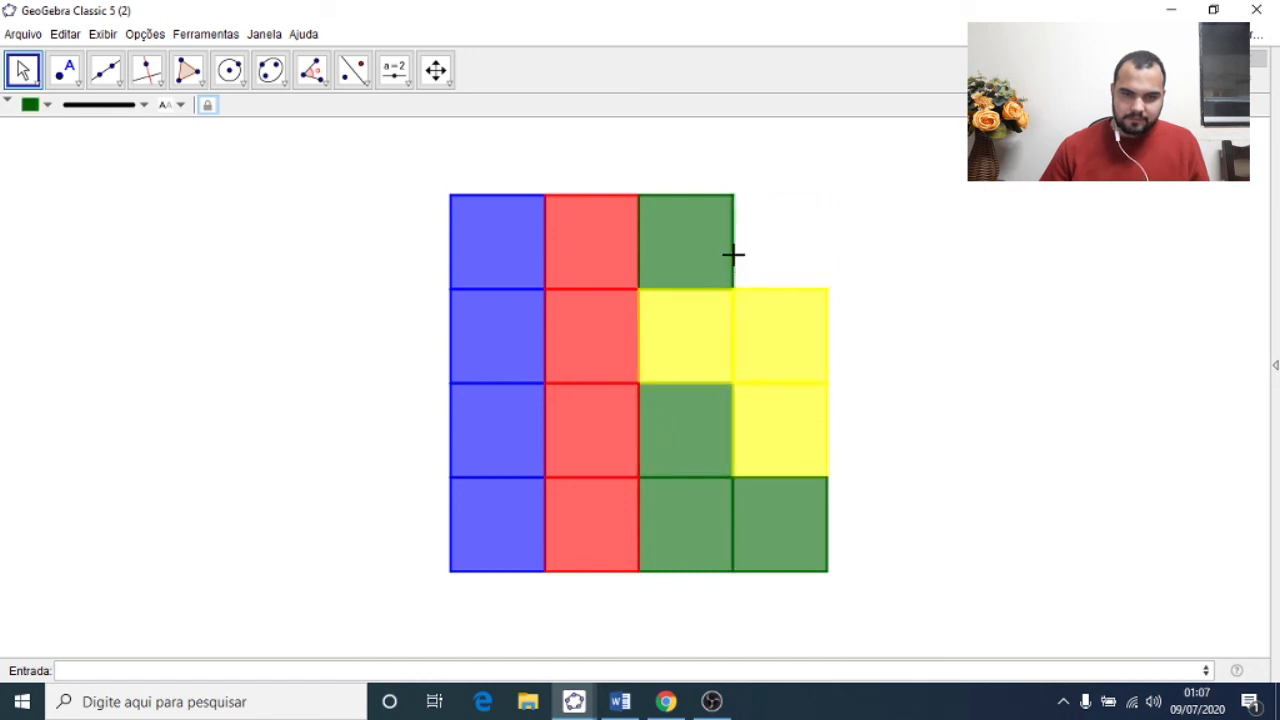
left_click_drag(666, 260, 760, 258)
left_click_drag(610, 247, 683, 260)
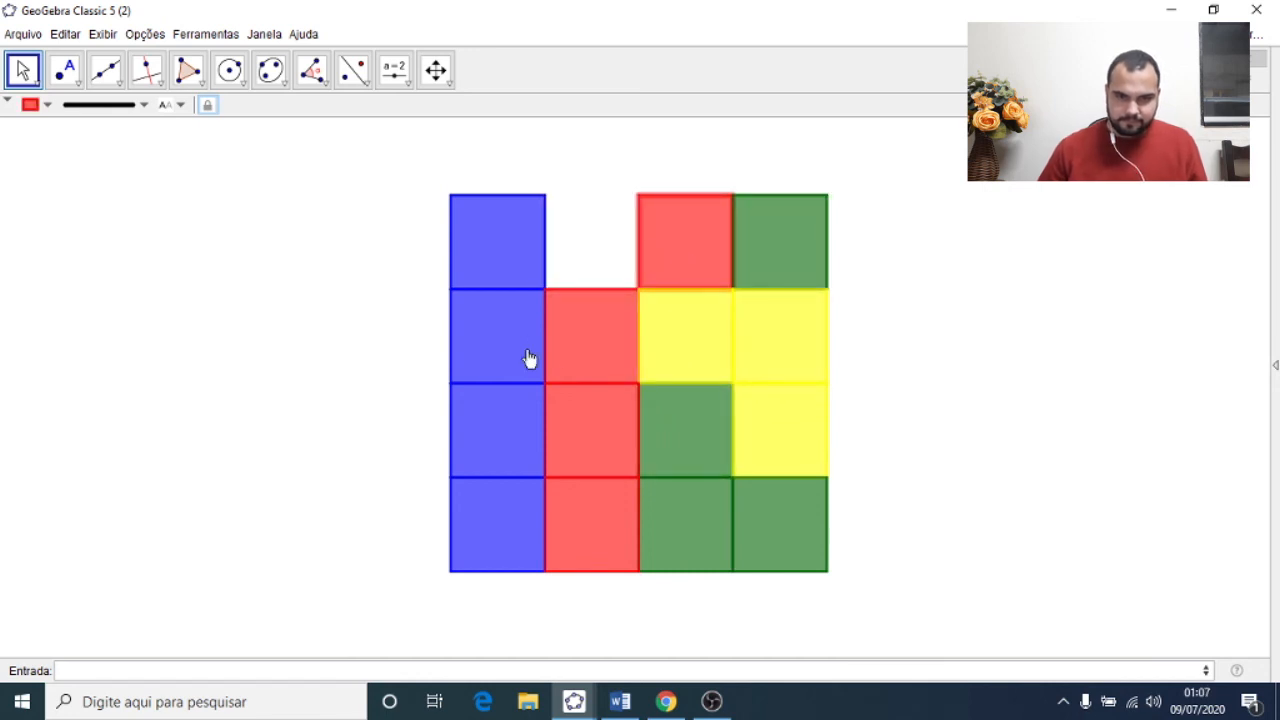
Step: Undo all the test moves, back to the starting arrangement with the empty space at the end of the lowest row
key("ctrl+z")
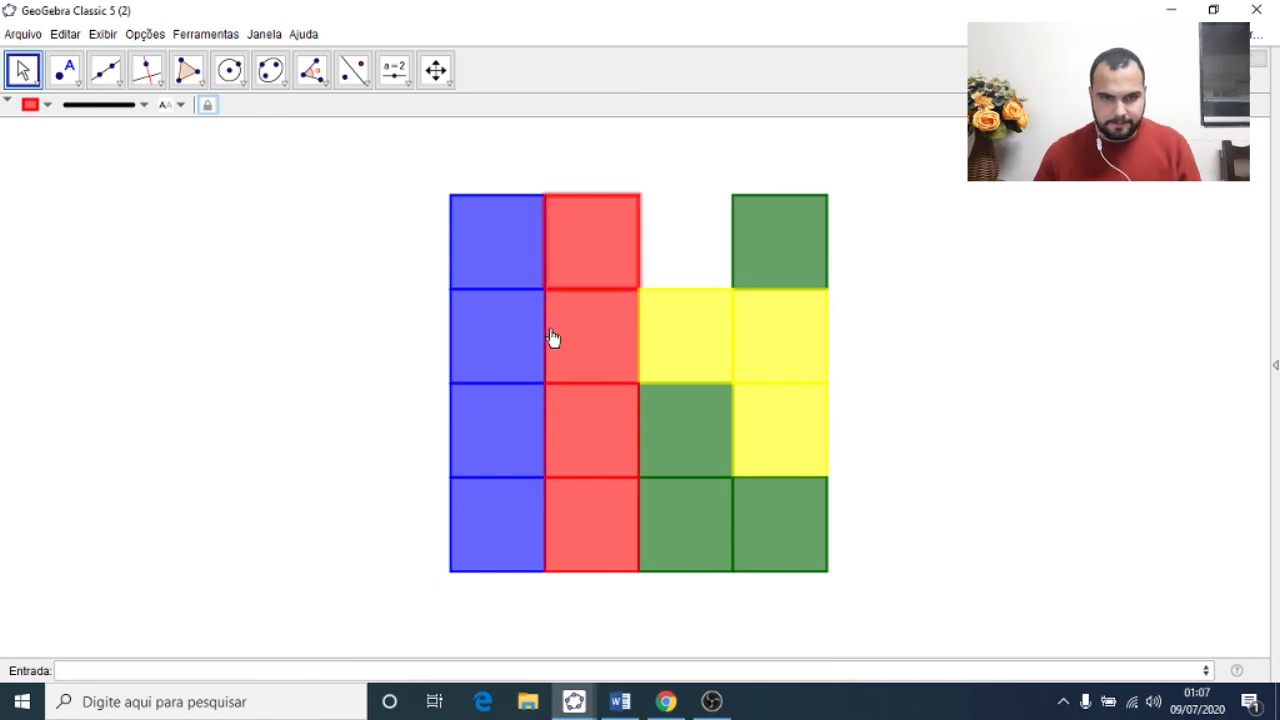
key("ctrl+z")
key("ctrl+z")
key("ctrl+z")
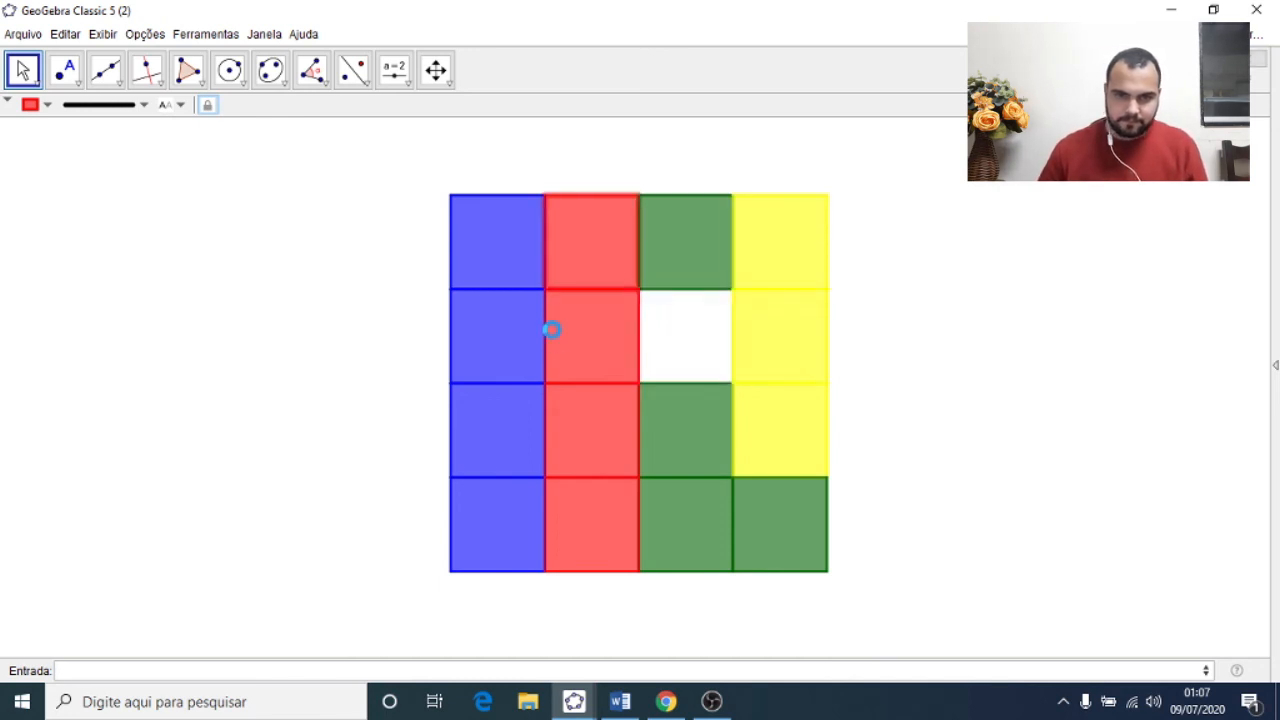
key("ctrl+z")
key("ctrl+z")
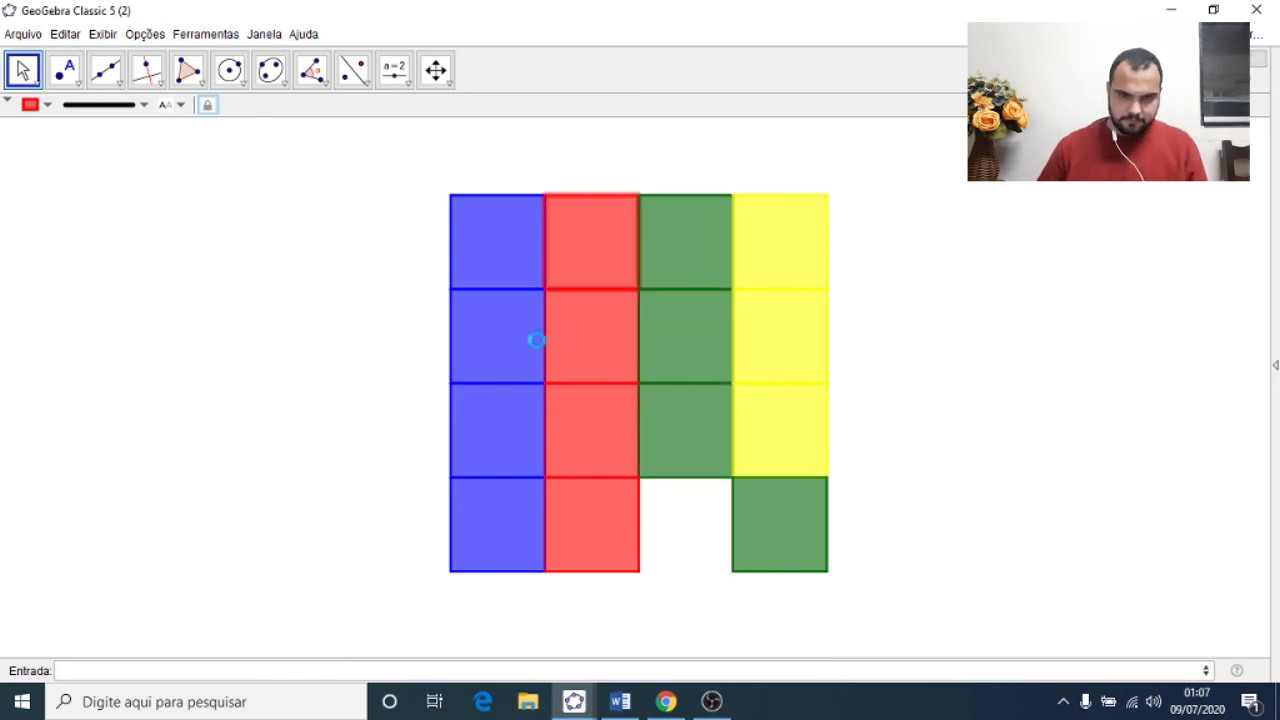
key("ctrl+z")
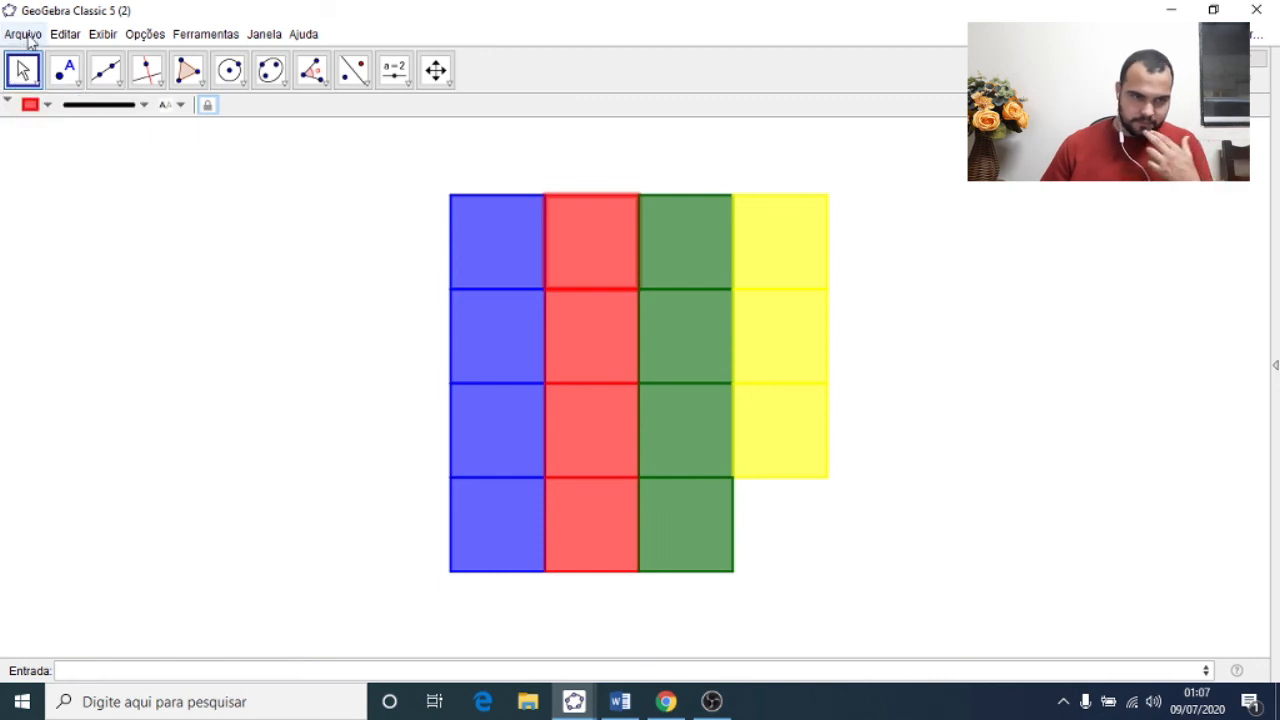
Step: Reopen the Janela de Álgebra and group its objects by object type
left_click(104, 35)
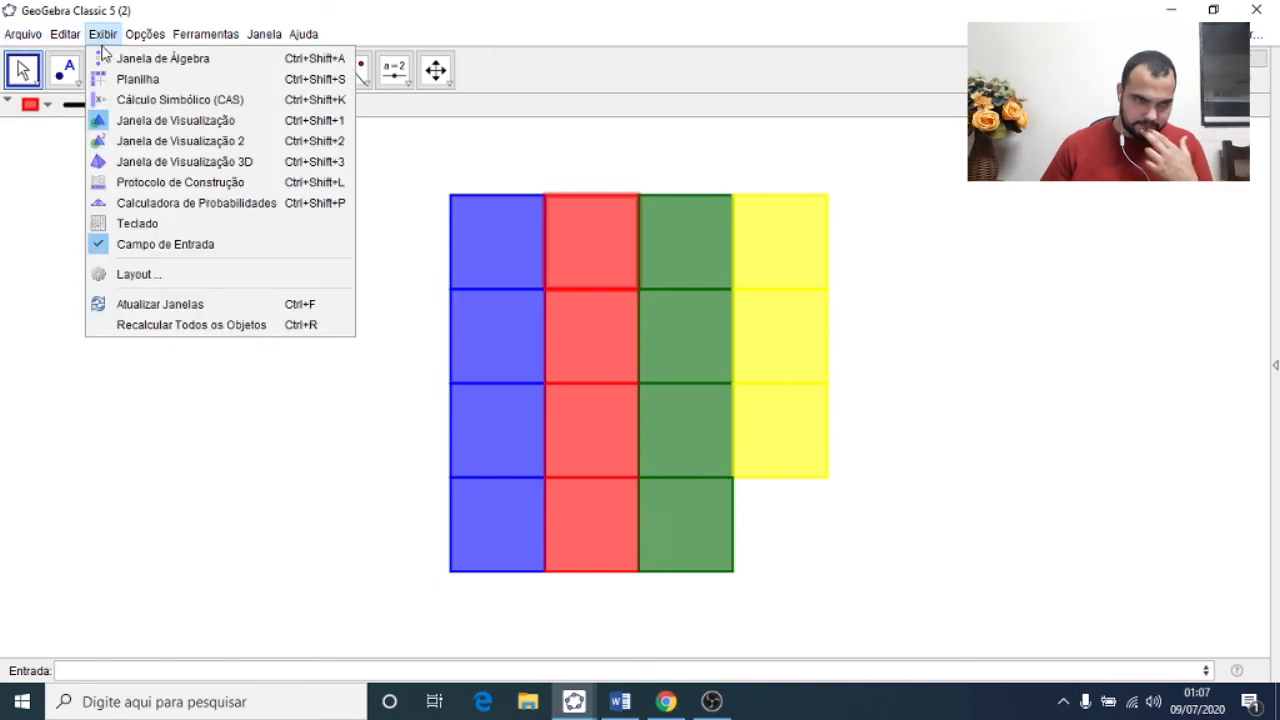
left_click(106, 58)
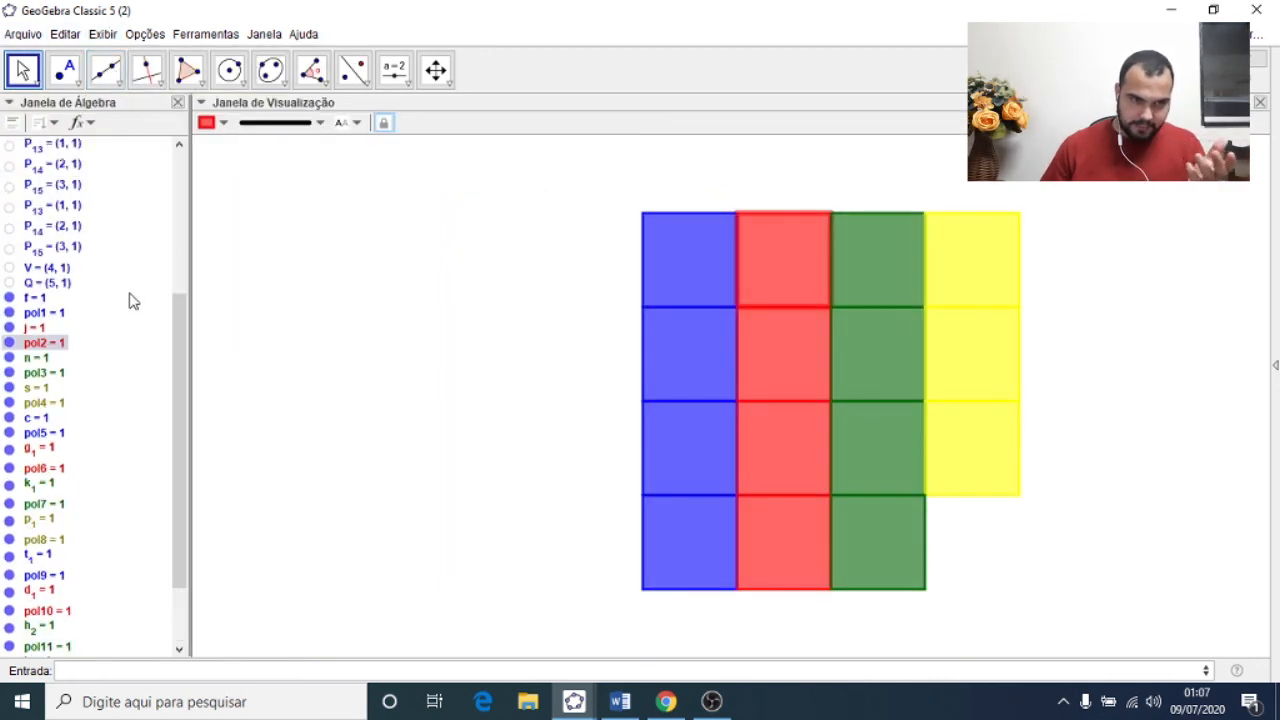
scroll(133, 305, "up", 4)
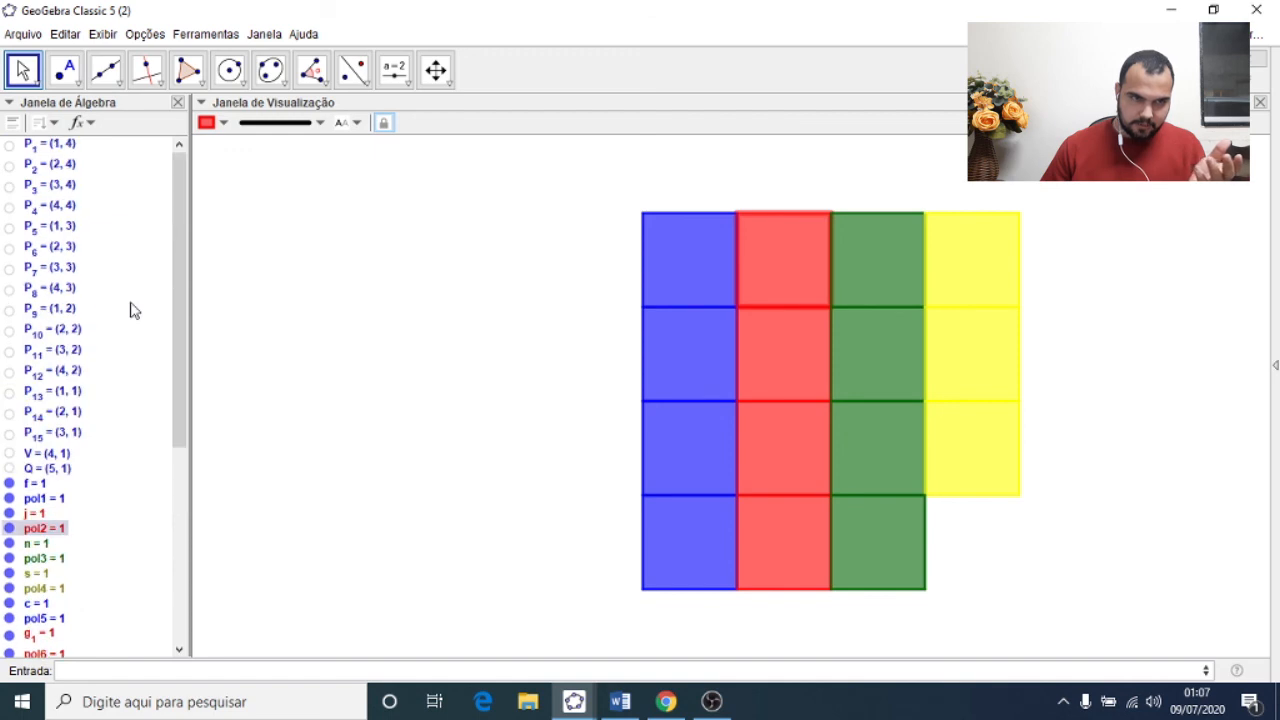
left_click(42, 122)
left_click(76, 188)
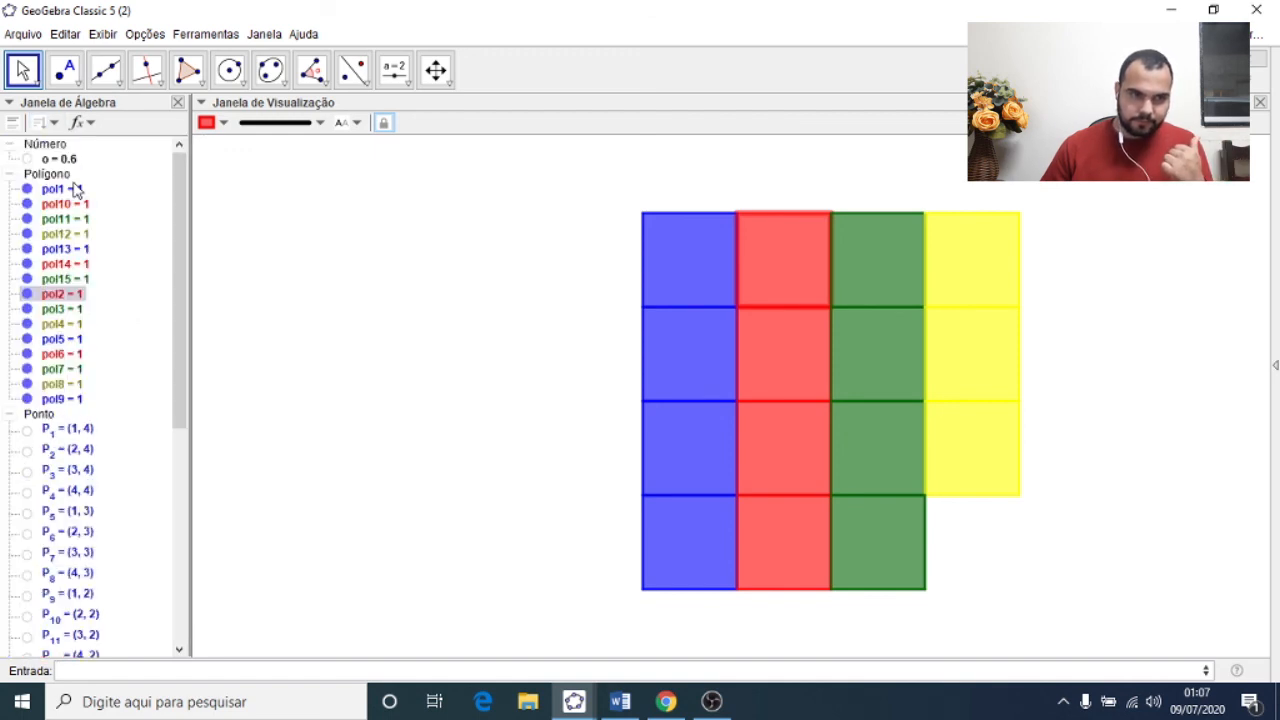
Step: Show the slider o again and set it to 0.8 to make the squares' fill more opaque
left_click(62, 162)
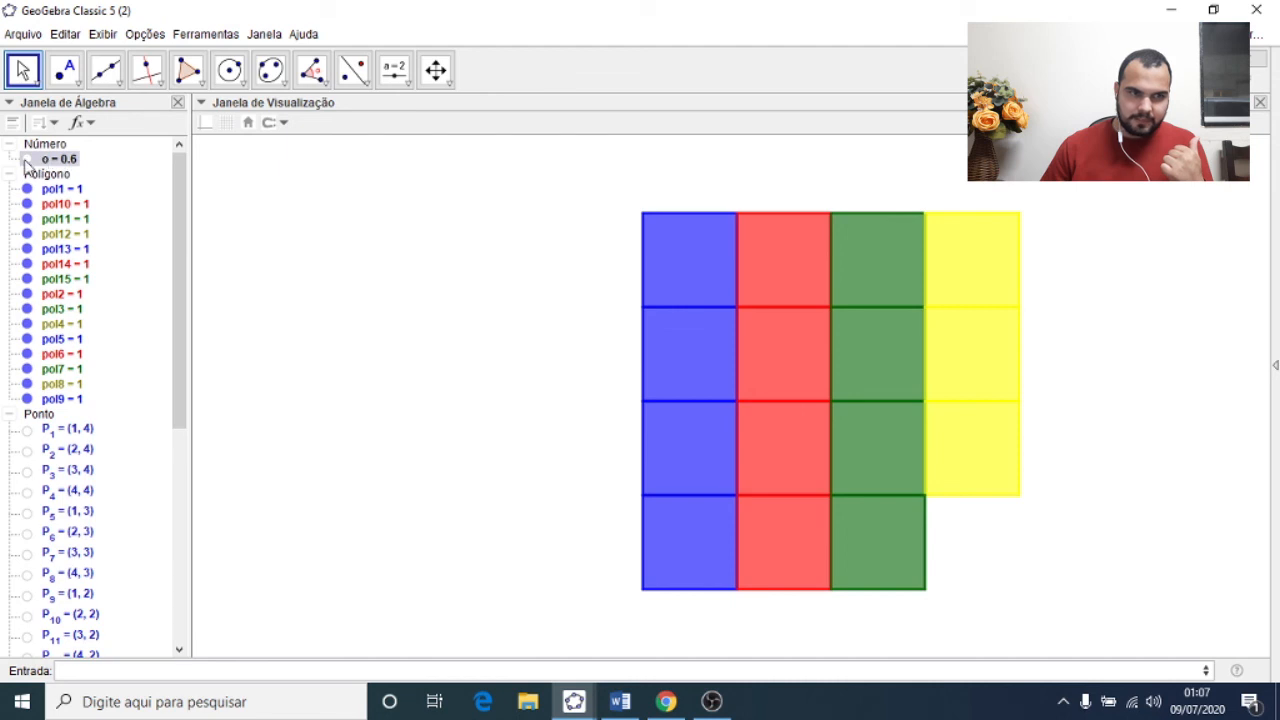
left_click(27, 159)
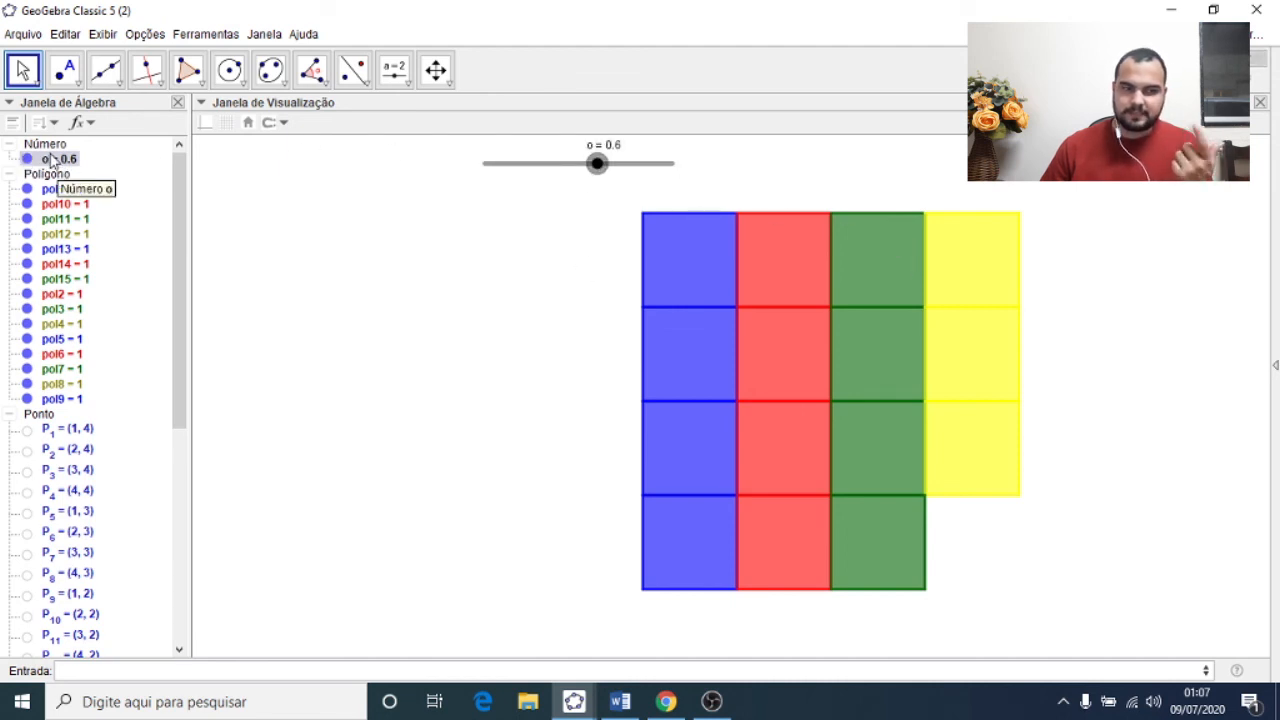
left_click_drag(601, 166, 655, 166)
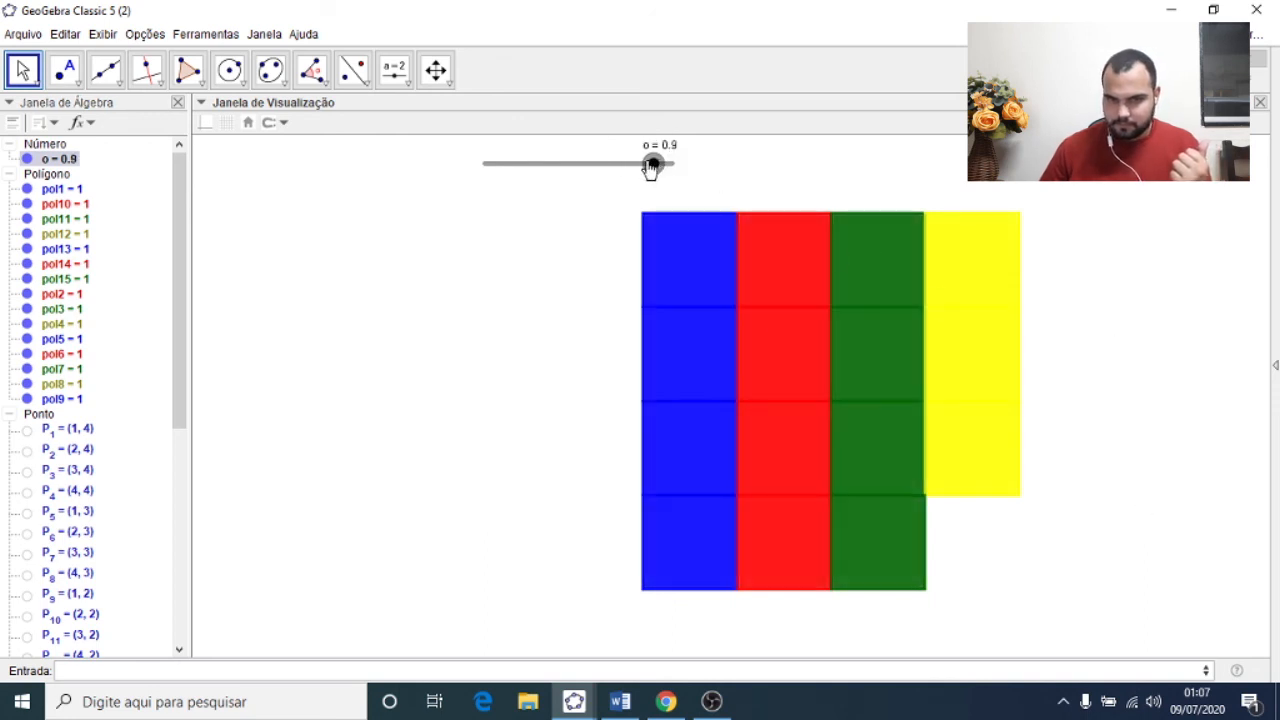
left_click_drag(651, 168, 645, 170)
left_click_drag(1207, 519, 1006, 529)
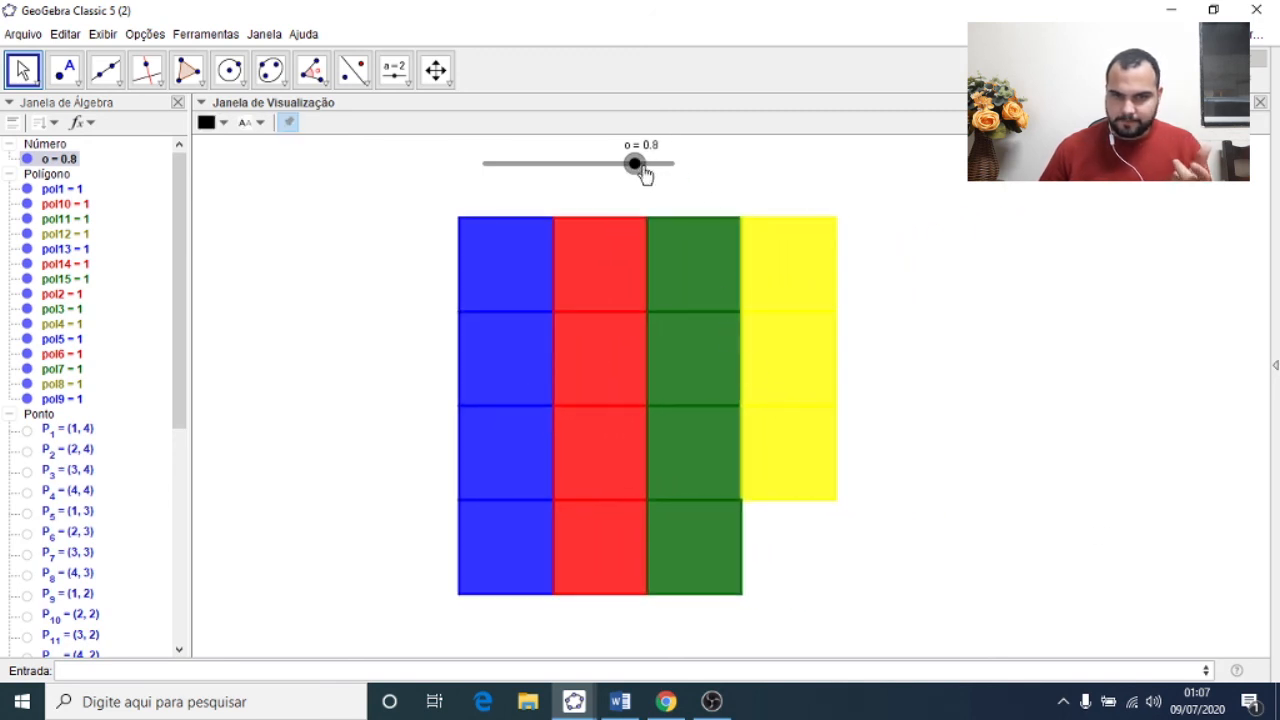
mouse_move(645, 172)
left_mouse_down()
mouse_move(697, 173)
mouse_move(635, 170)
left_mouse_up()
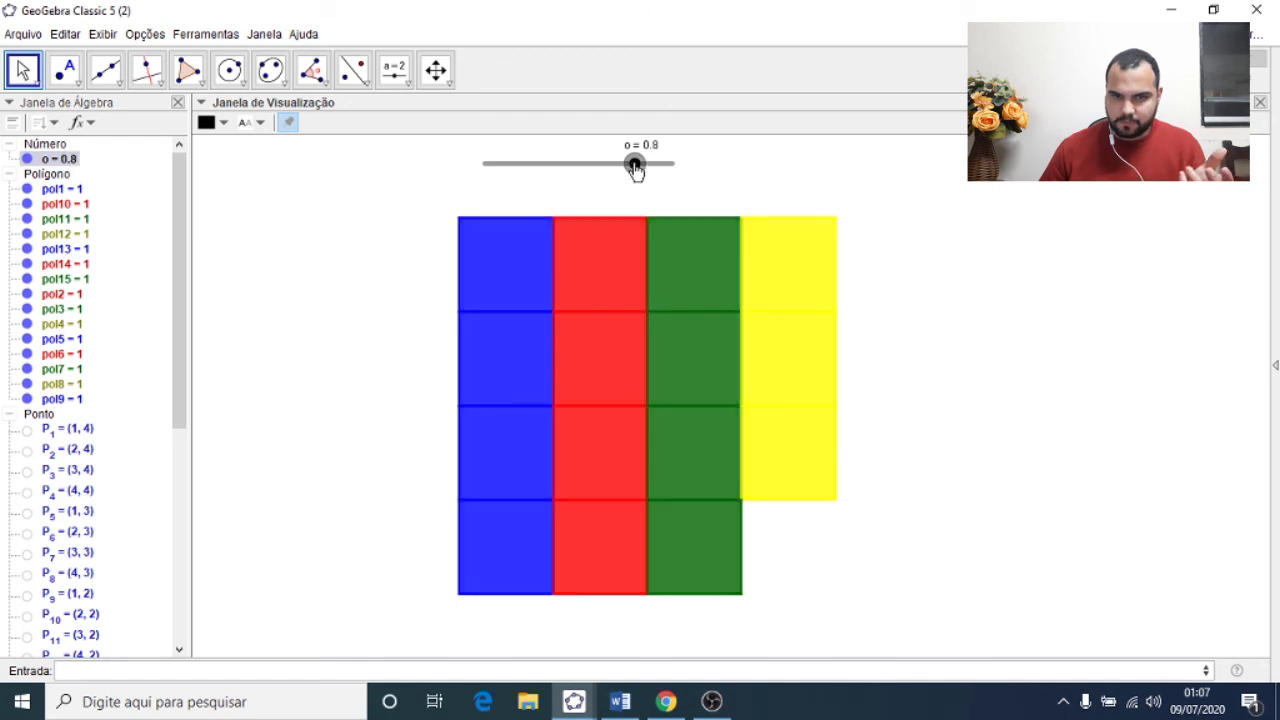